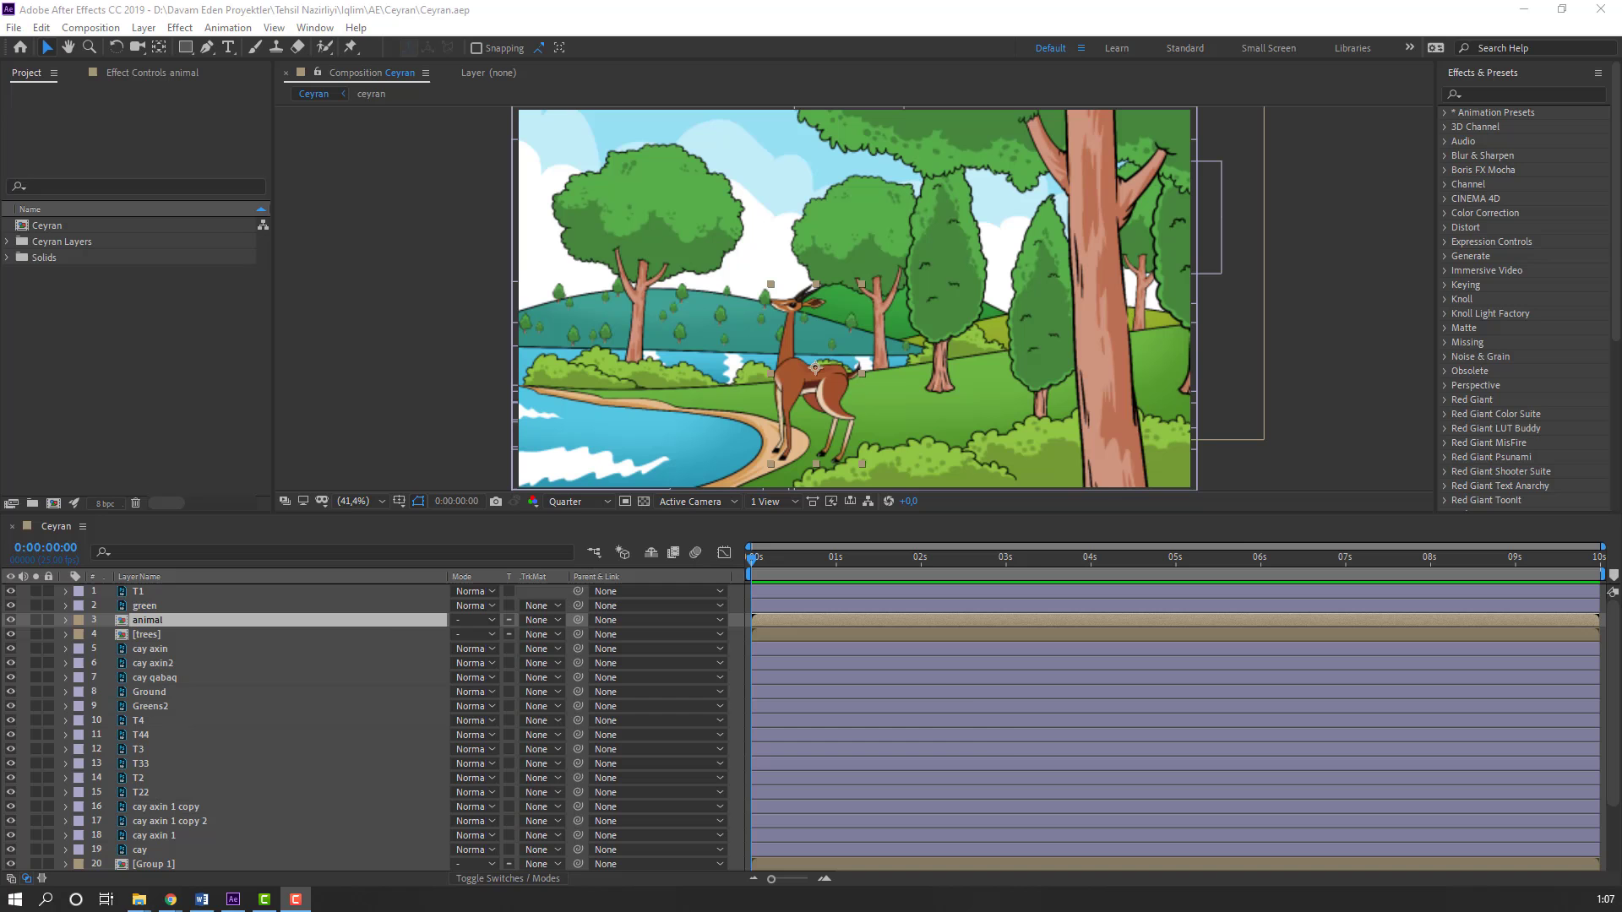
# Step: Open the animal precomposition from the Ceyran timeline and solo the lower front leg layer 1
pyautogui.doubleClick(153, 623)
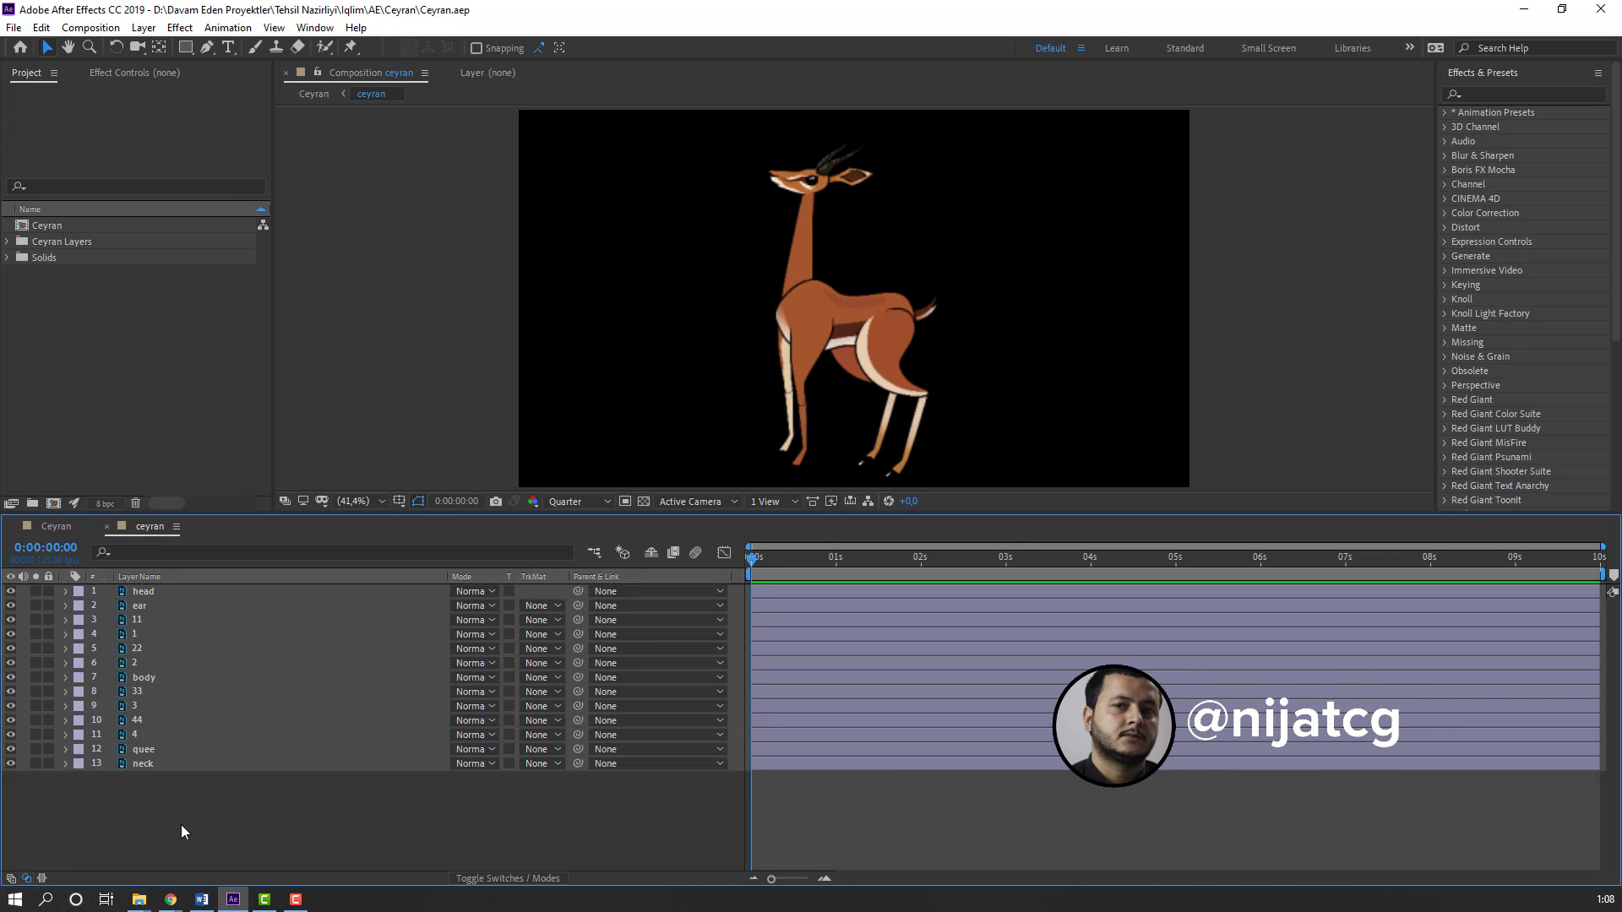
pyautogui.click(140, 634)
pyautogui.click(35, 634)
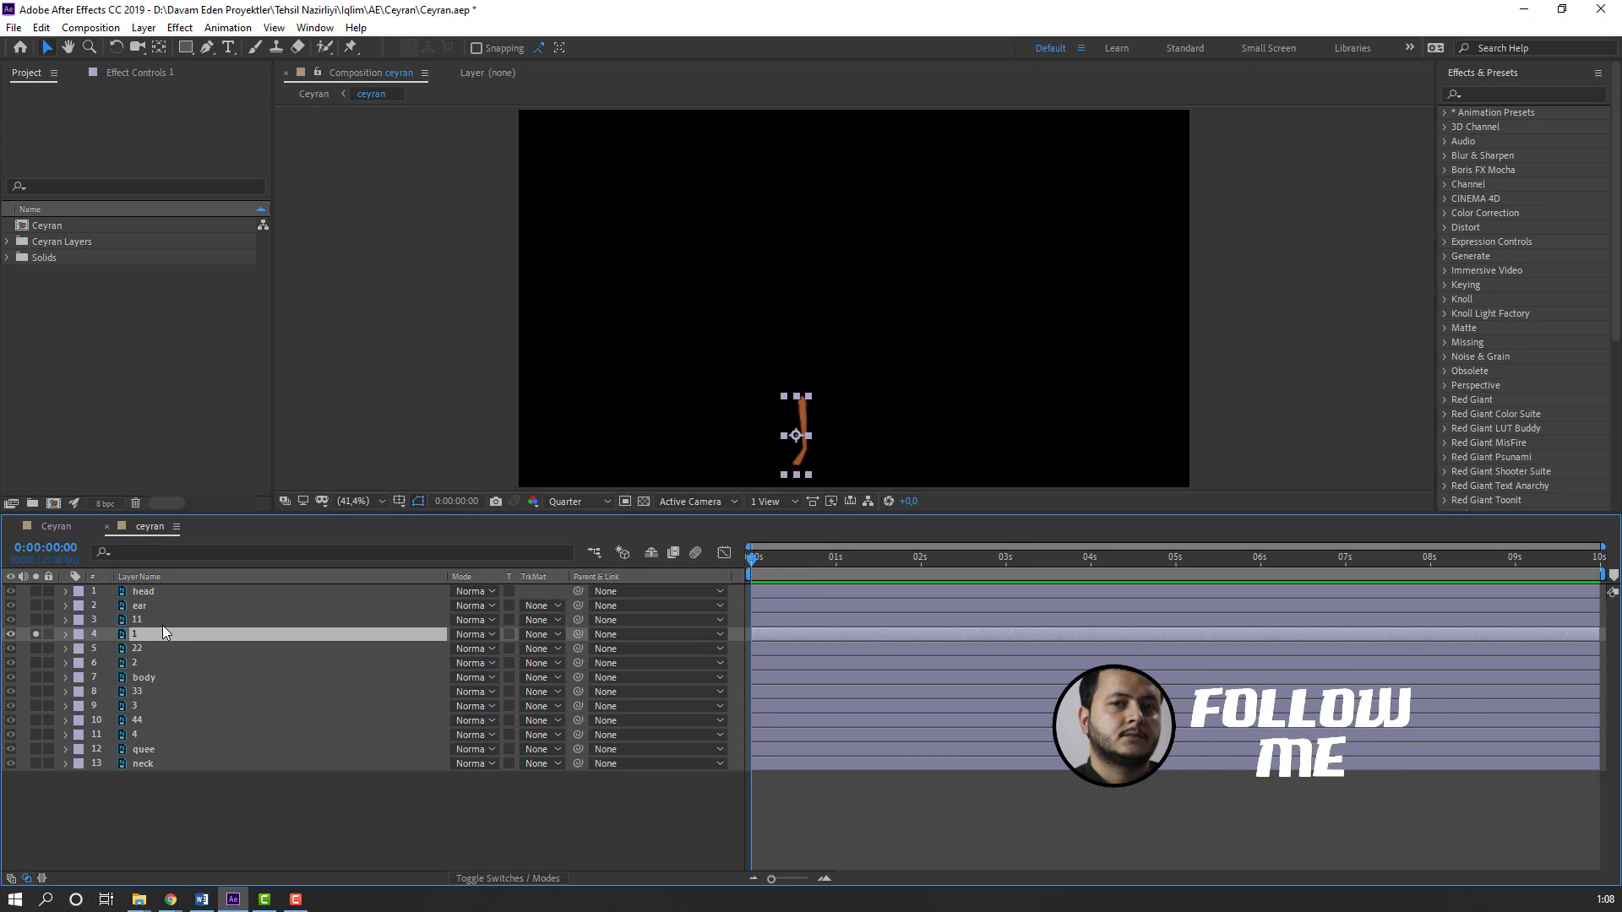
# Step: Set the preview resolution to Full and move layer 1's anchor point to the knee joint at the leg's upper end
pyautogui.scroll(1, 746, 301)
pyautogui.scroll(2, 745, 302)
pyautogui.press('v')
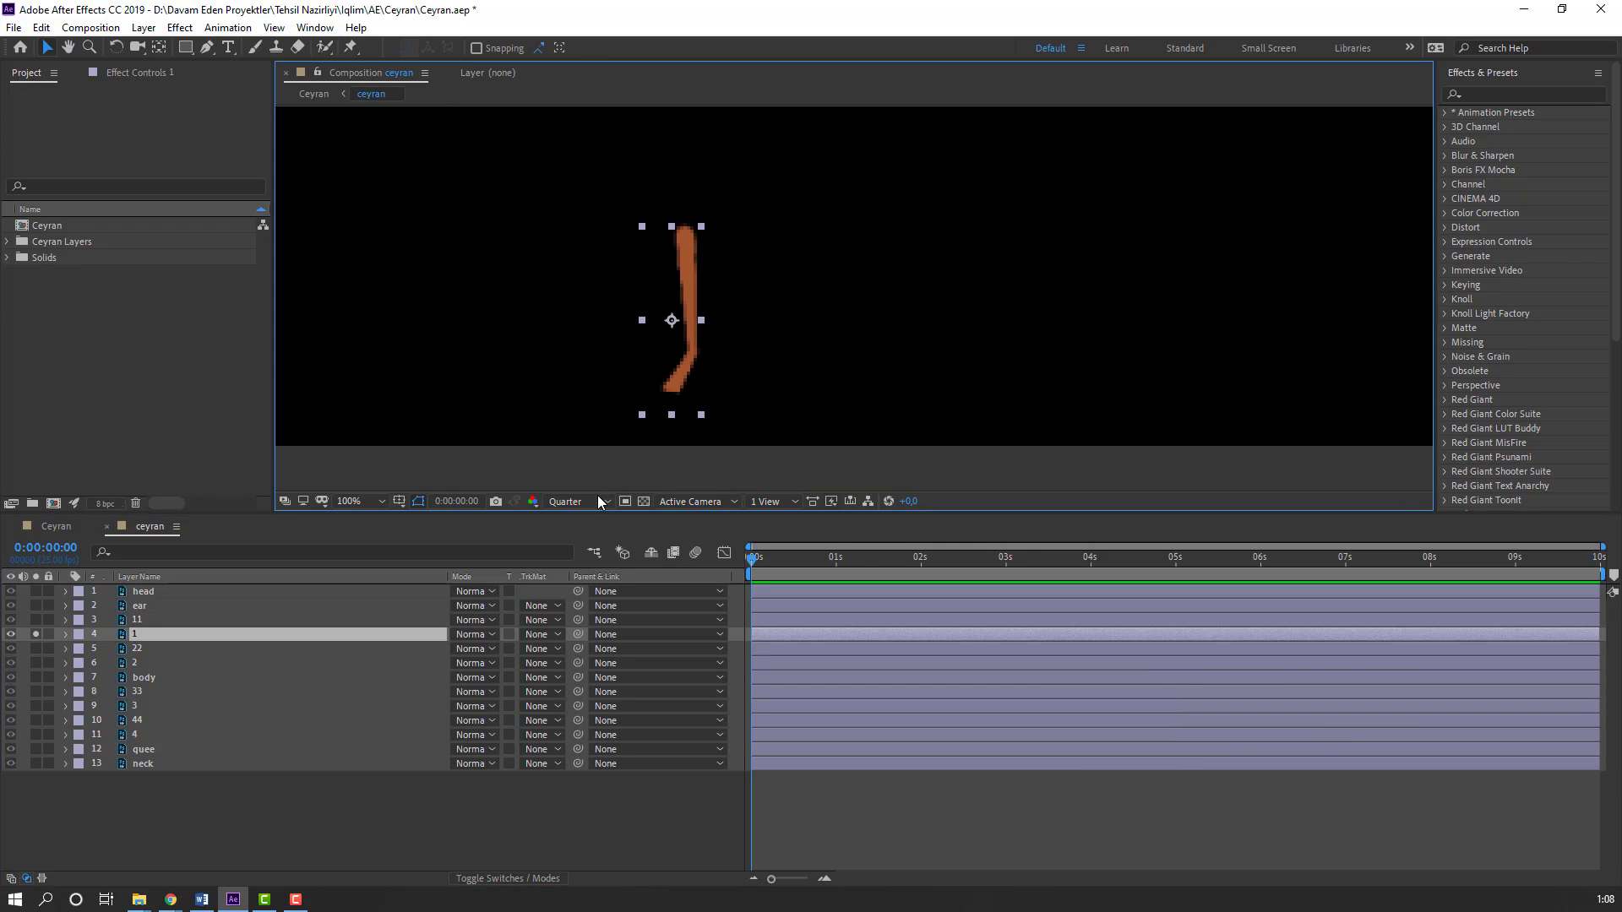
pyautogui.click(583, 502)
pyautogui.click(560, 541)
pyautogui.click(158, 49)
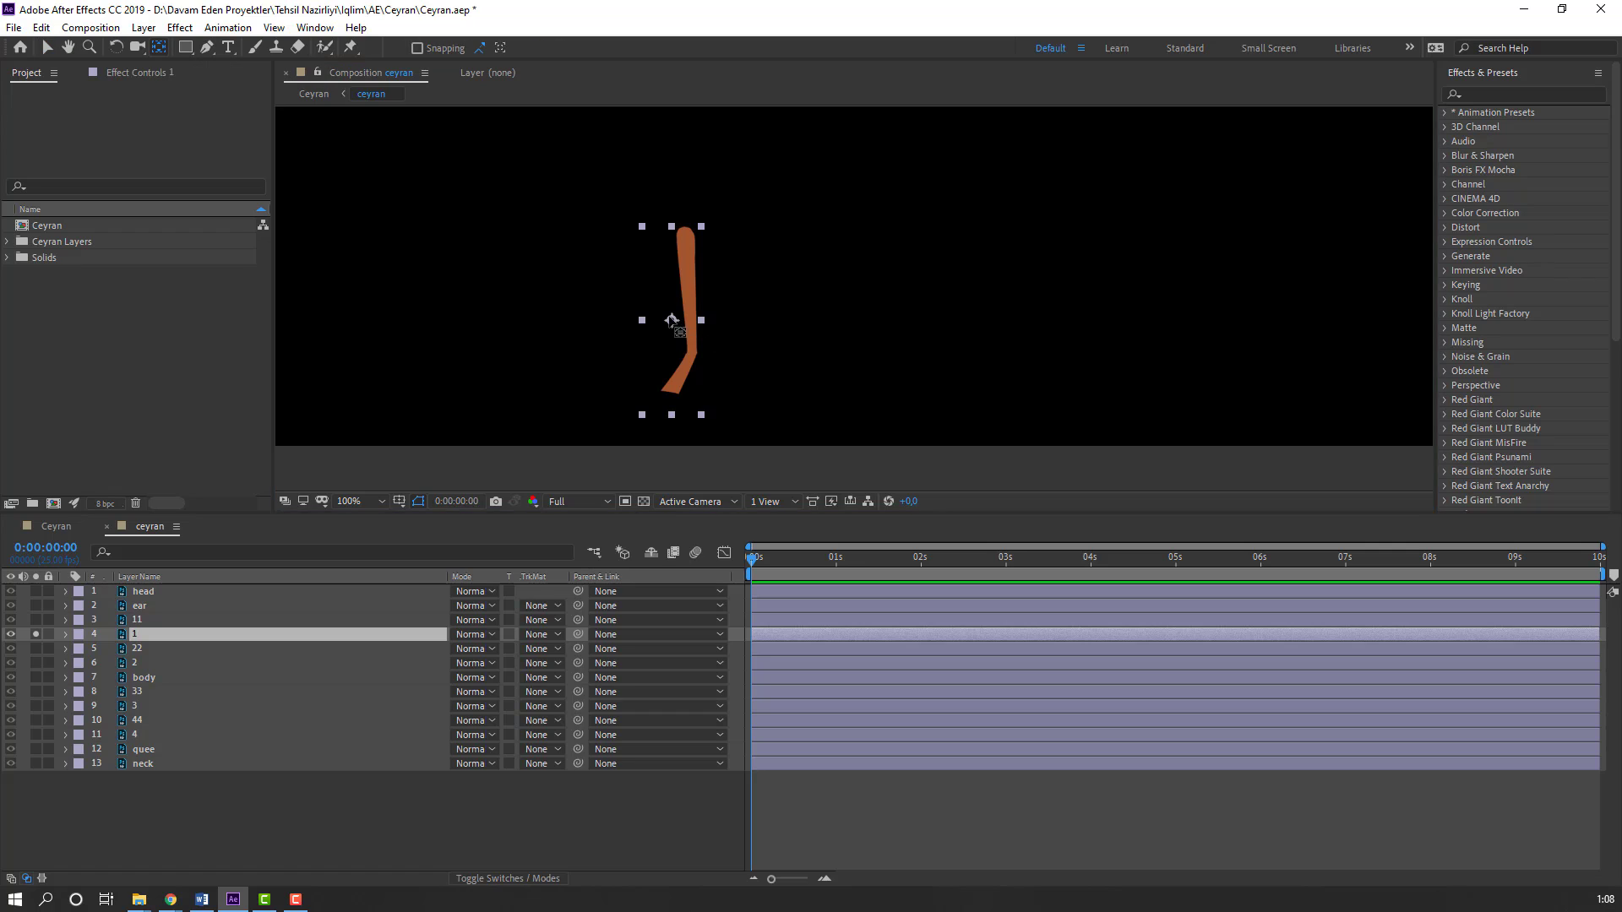
pyautogui.moveTo(672, 320); pyautogui.dragTo(688, 238)
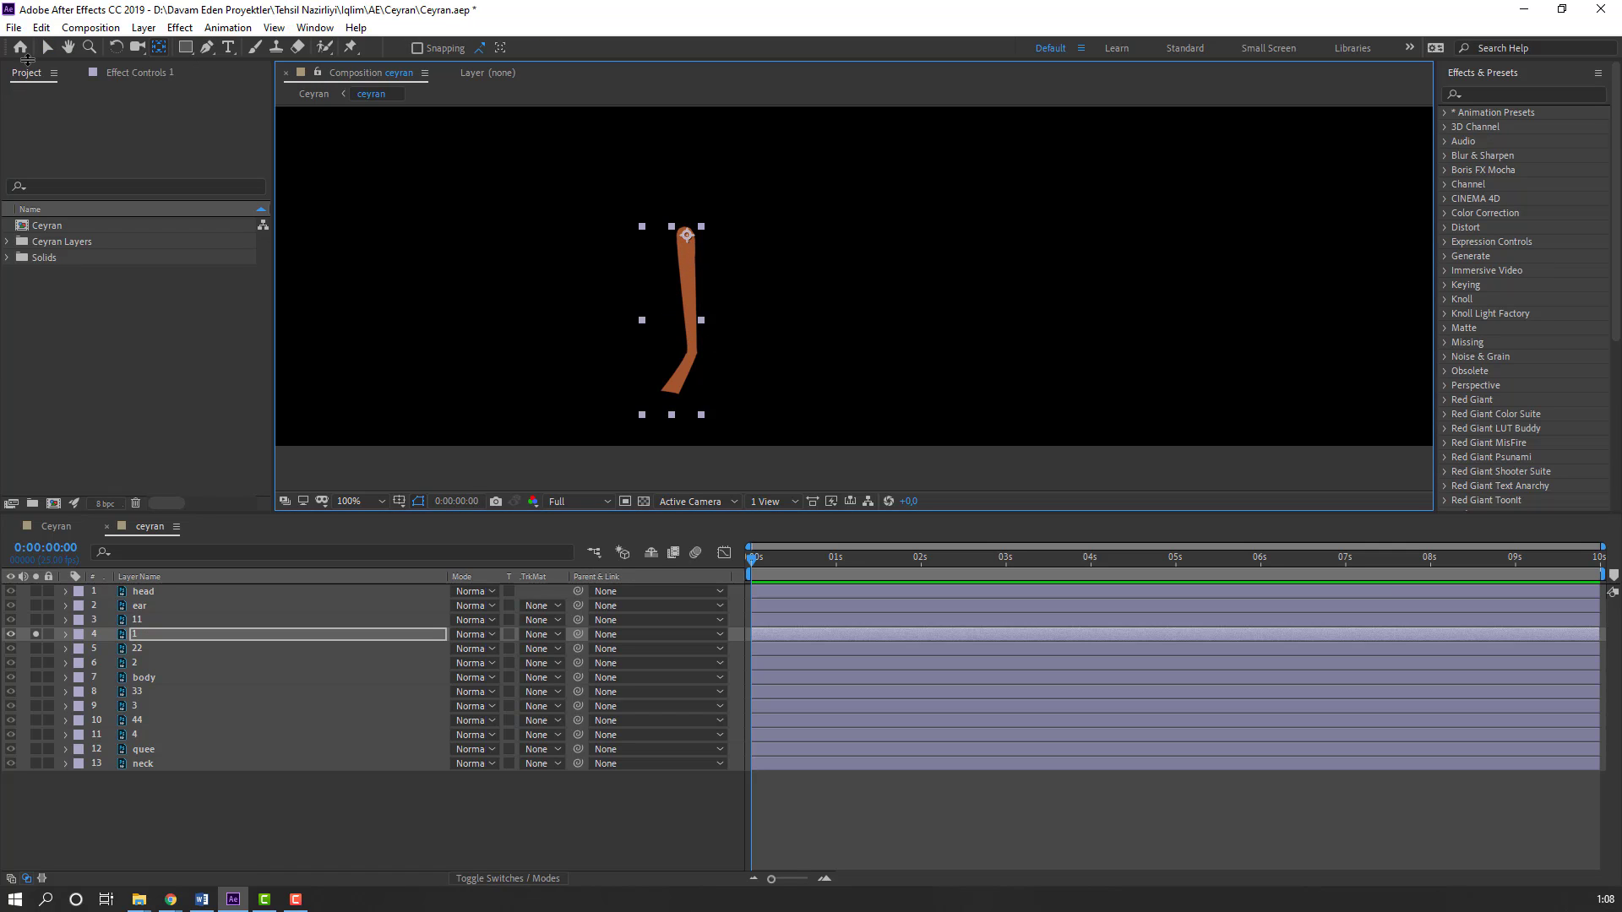
pyautogui.click(47, 48)
# Step: Solo layer 11, move its anchor point to the shoulder at the top of the upper front leg, and unsolo layers 11 and 1
pyautogui.click(131, 622)
pyautogui.click(37, 620)
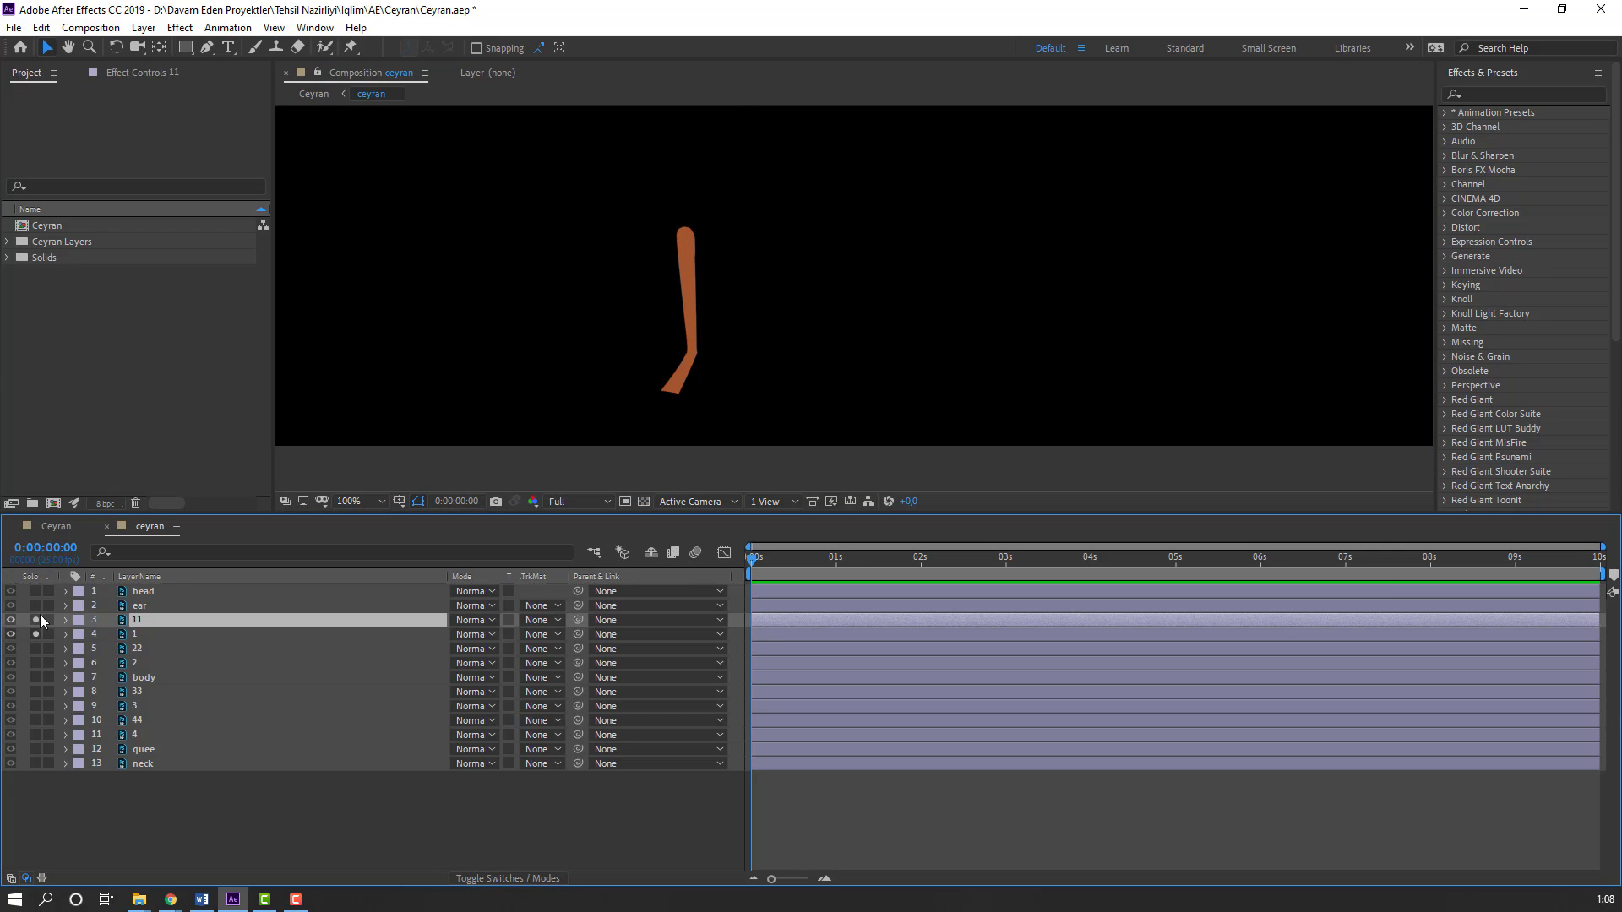
pyautogui.moveTo(708, 334); pyautogui.dragTo(614, 478)
pyautogui.click(159, 47)
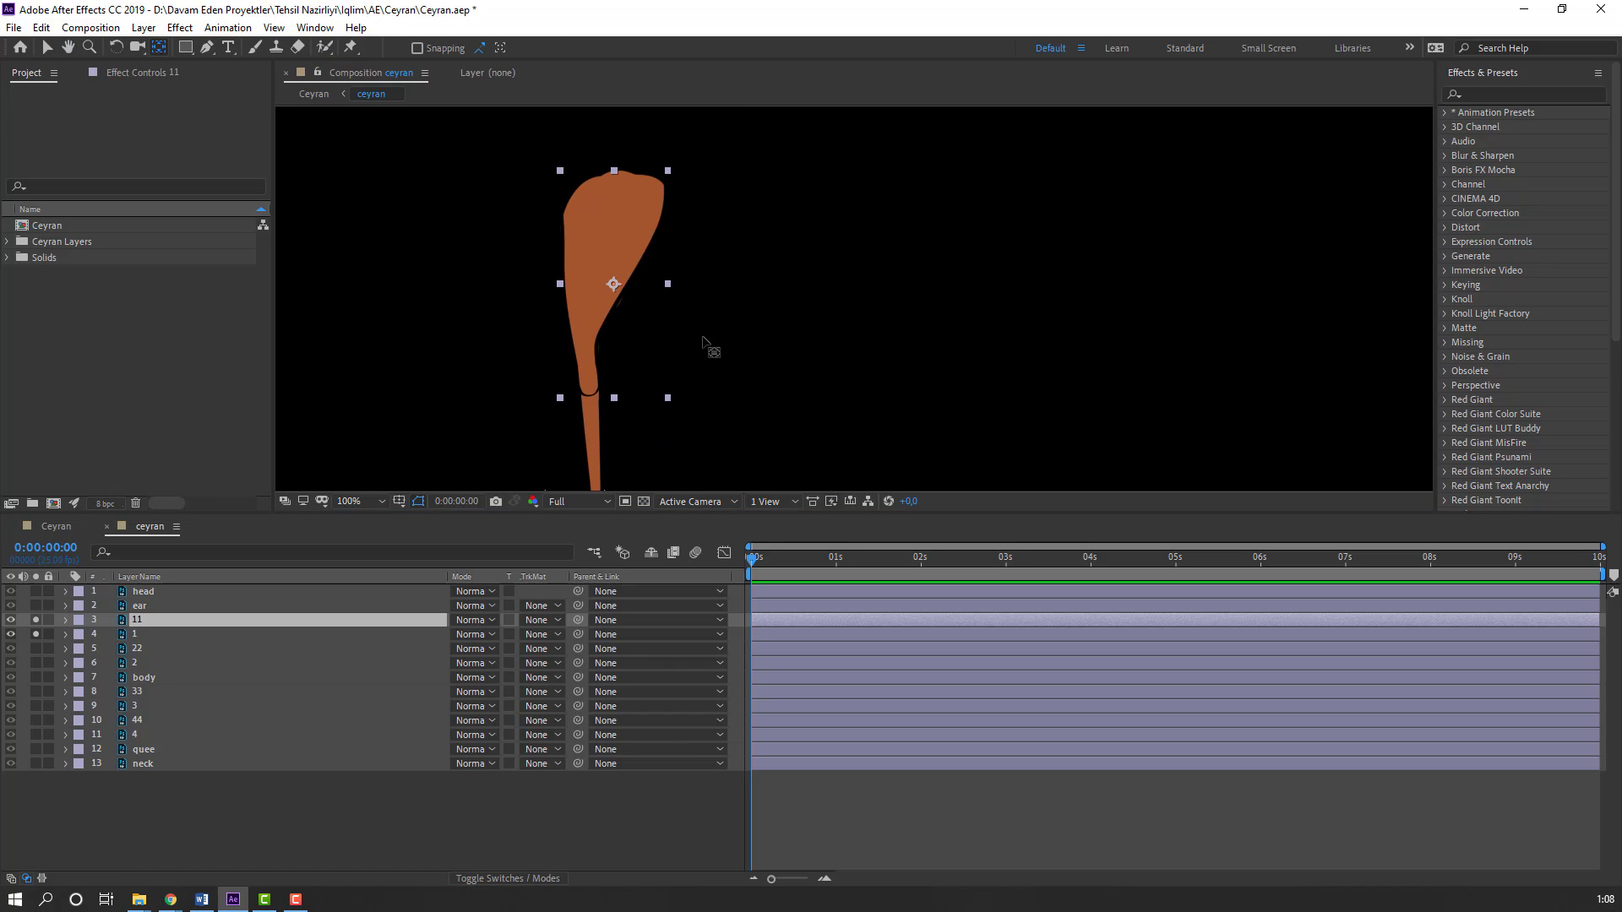
pyautogui.moveTo(619, 290); pyautogui.dragTo(625, 180)
pyautogui.click(44, 48)
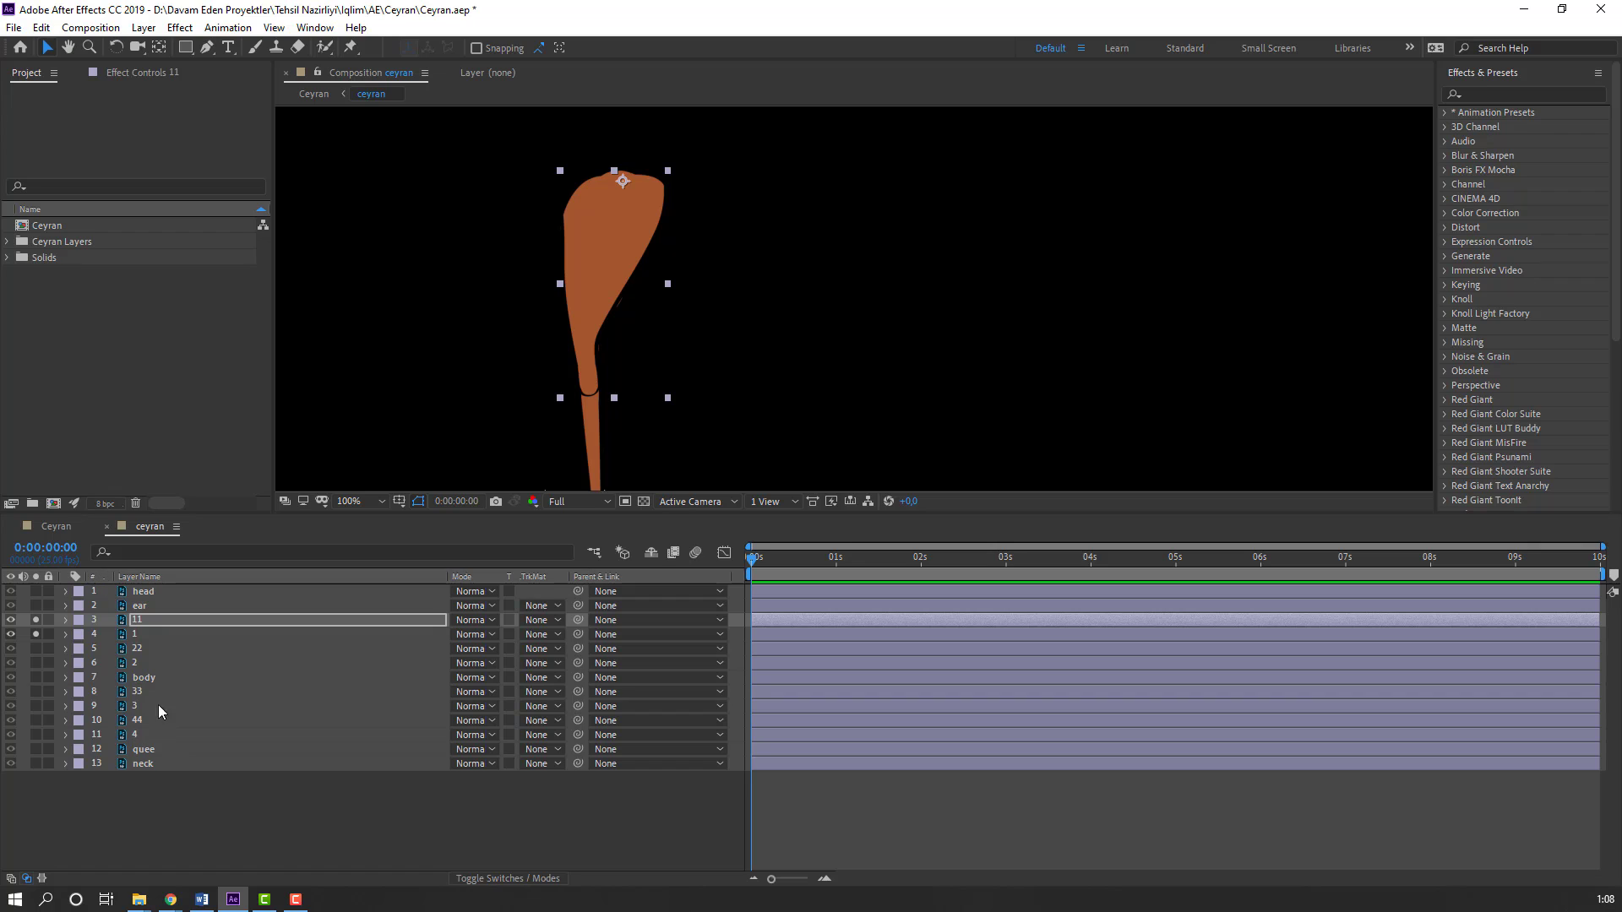
pyautogui.click(37, 620)
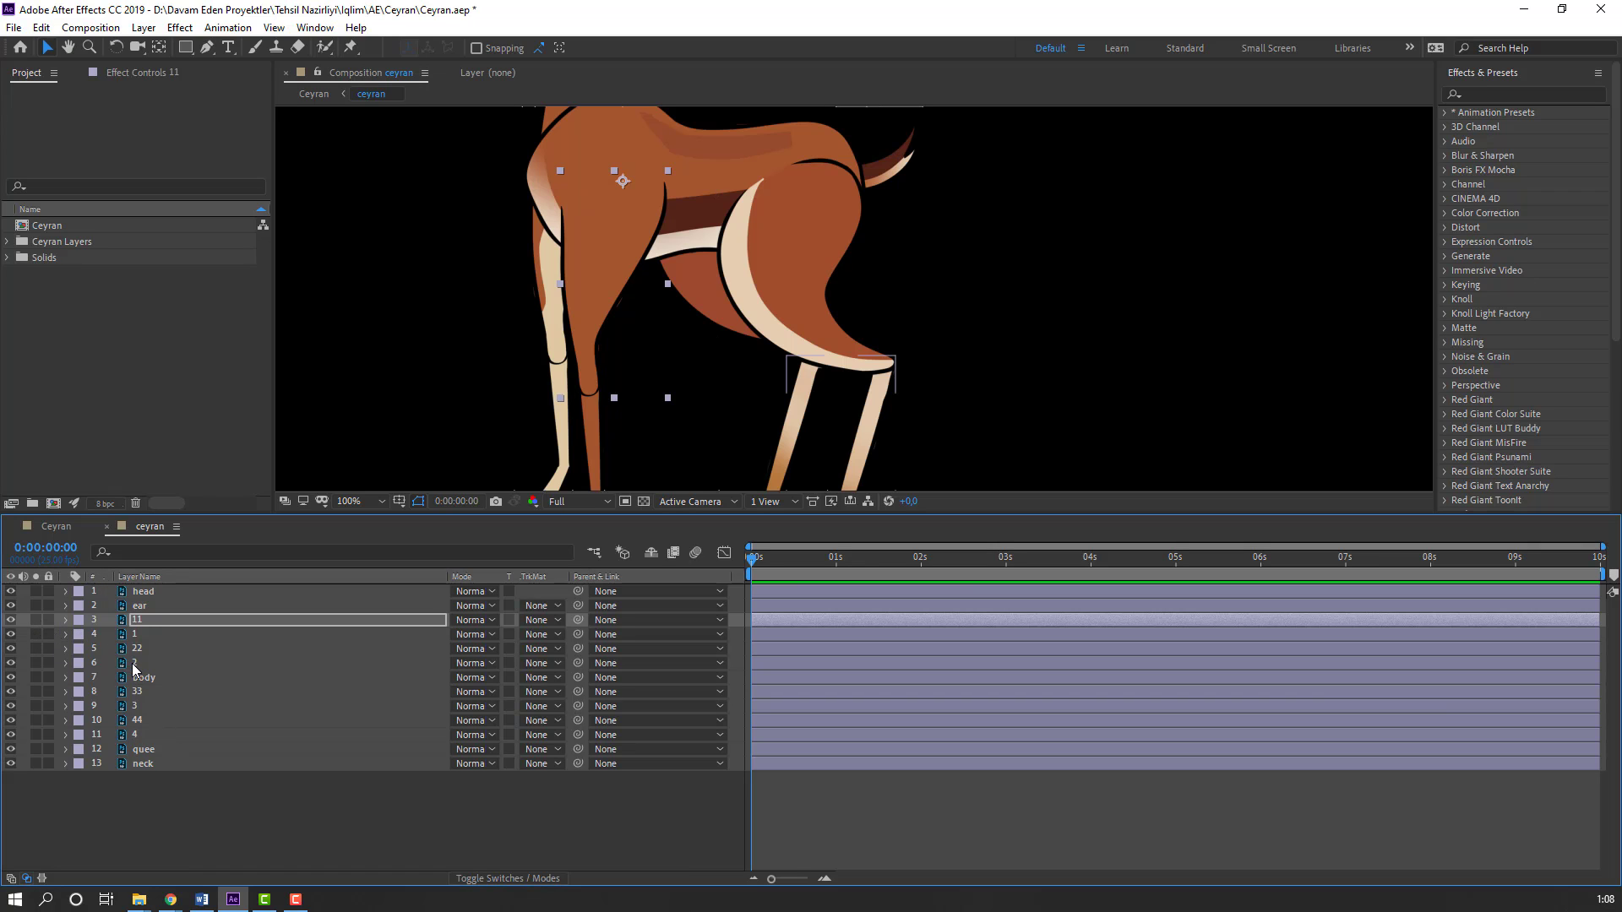
# Step: Isolate the lower hind leg layer 2, move its anchor point to the leg's upper end, and turn its solo off
pyautogui.click(43, 662)
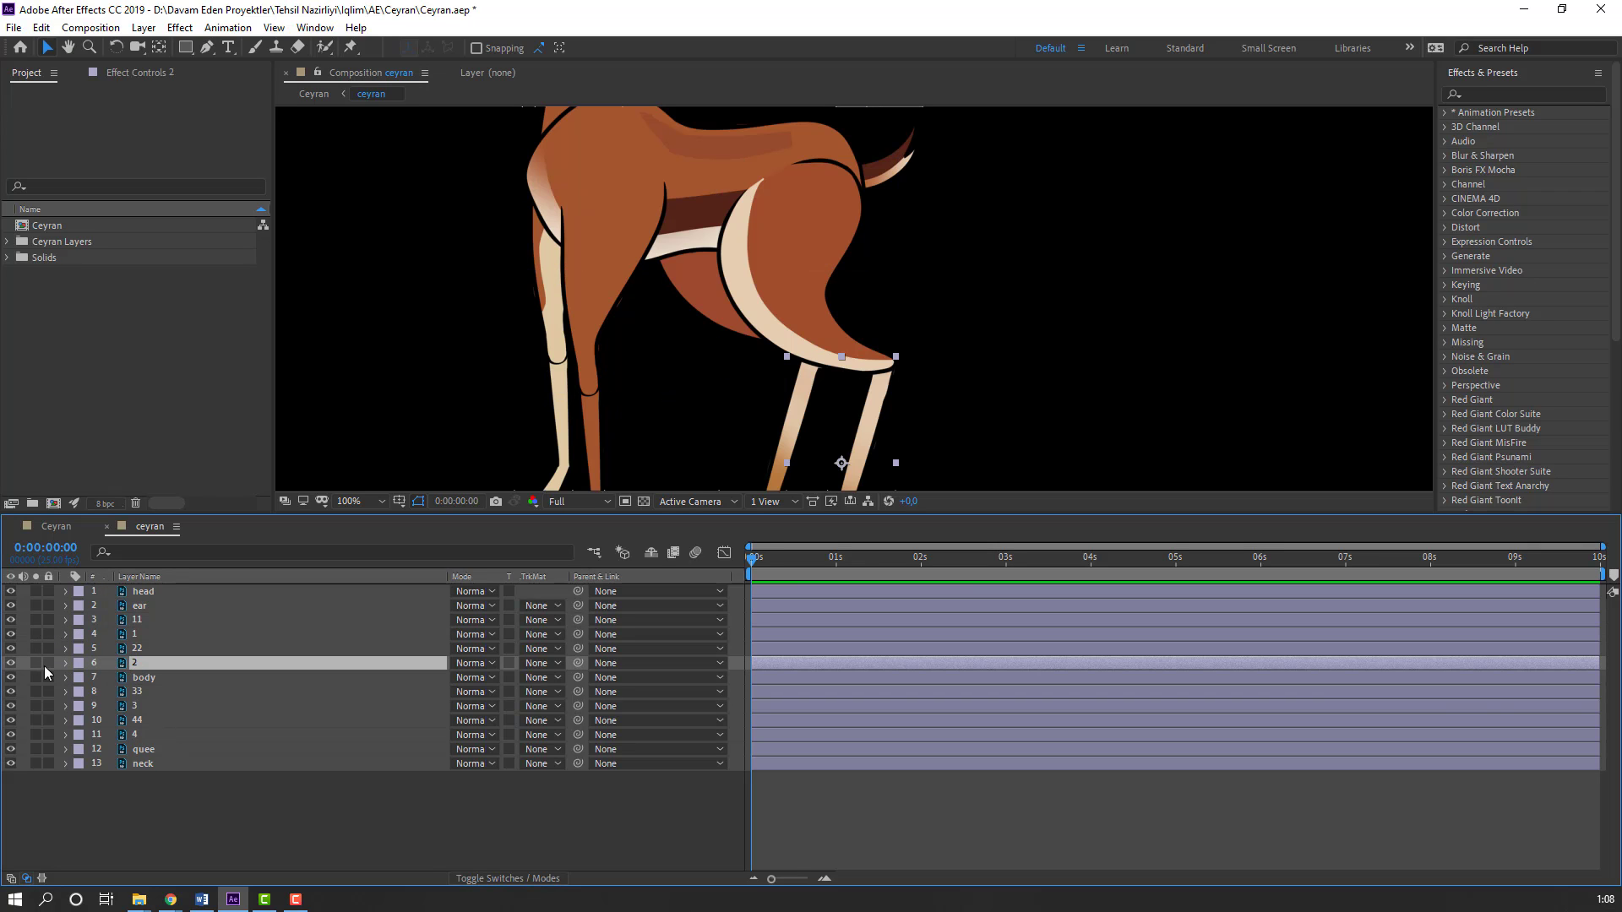
pyautogui.click(37, 662)
pyautogui.moveTo(959, 431); pyautogui.dragTo(754, 364)
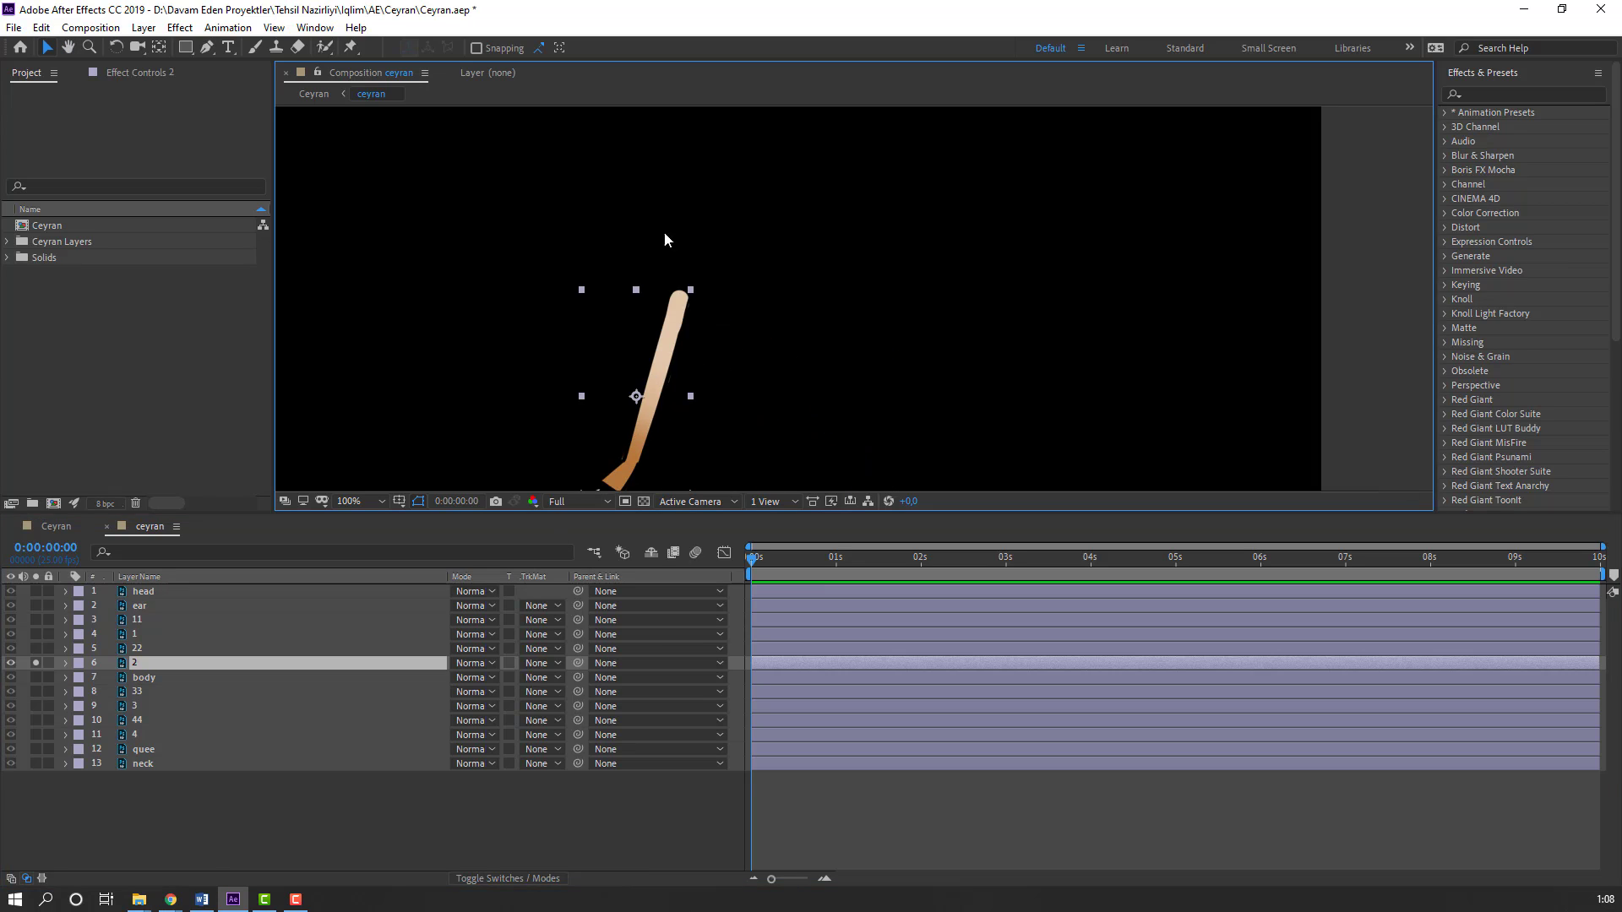
pyautogui.click(159, 48)
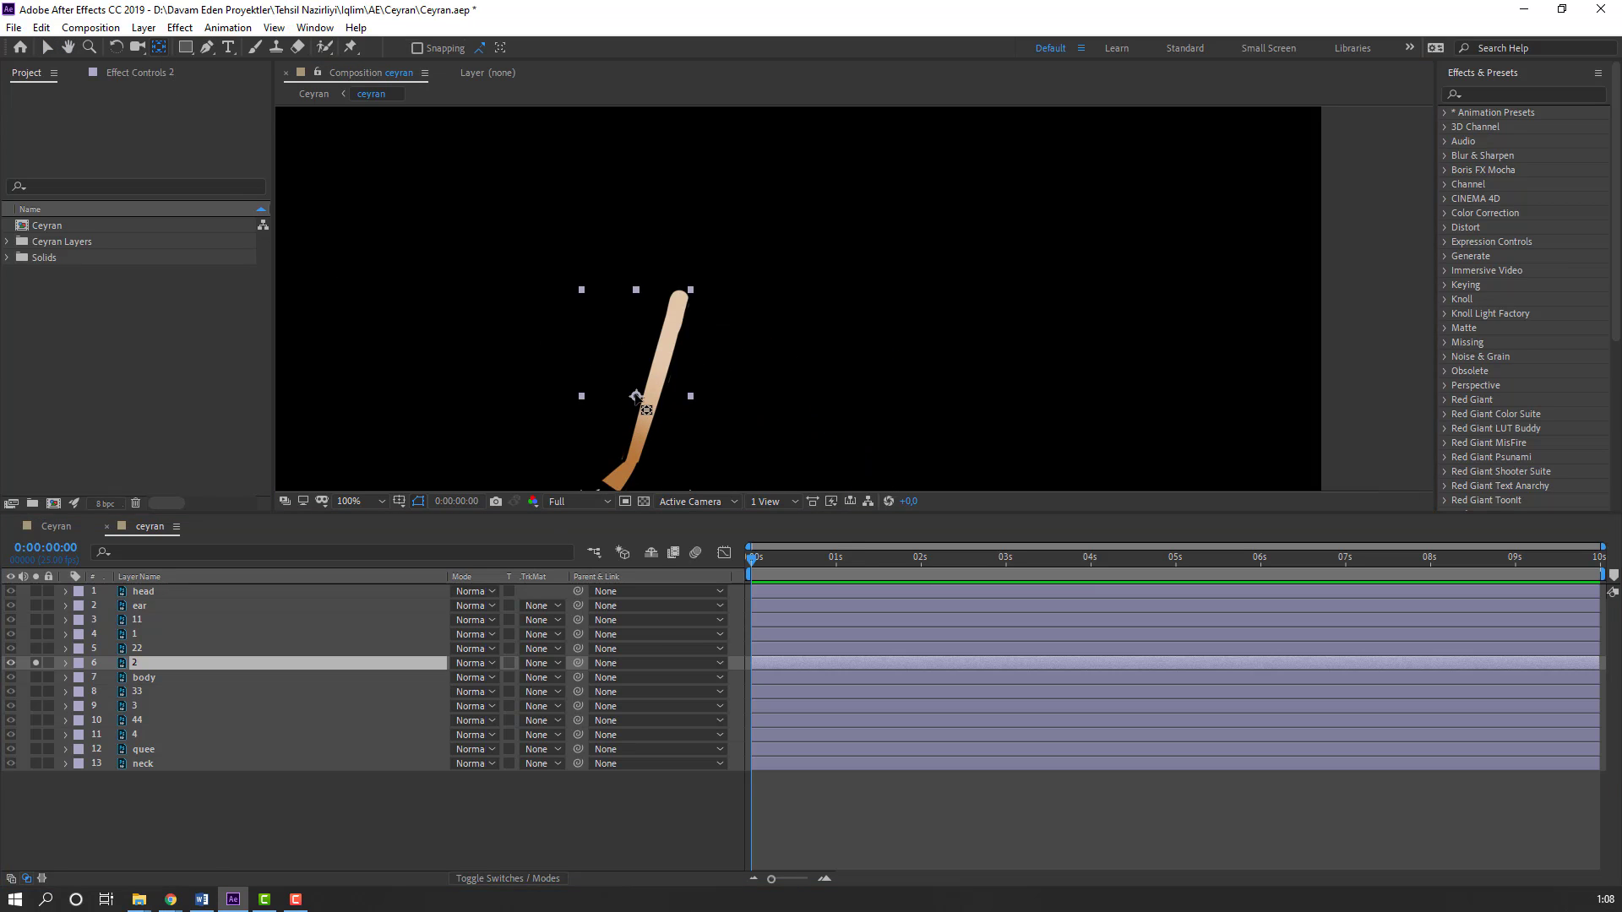
pyautogui.moveTo(636, 396); pyautogui.dragTo(680, 302)
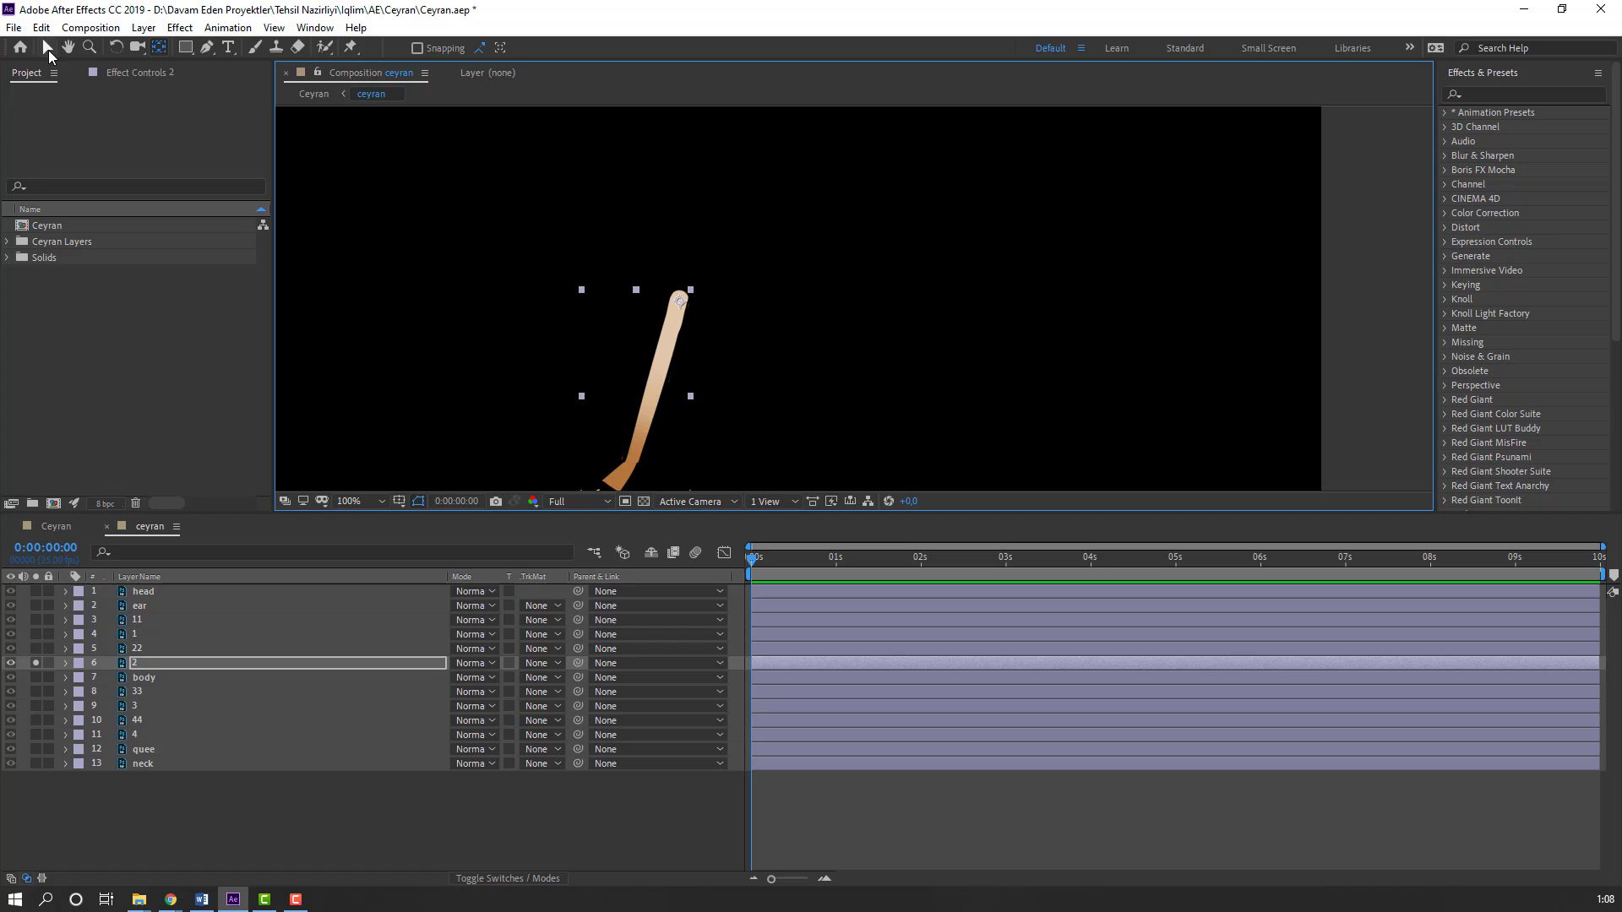
pyautogui.click(48, 49)
pyautogui.click(35, 663)
# Step: Isolate the thigh layer 22, move its anchor point to the hip at the top of the thigh, and turn its solo off
pyautogui.click(37, 648)
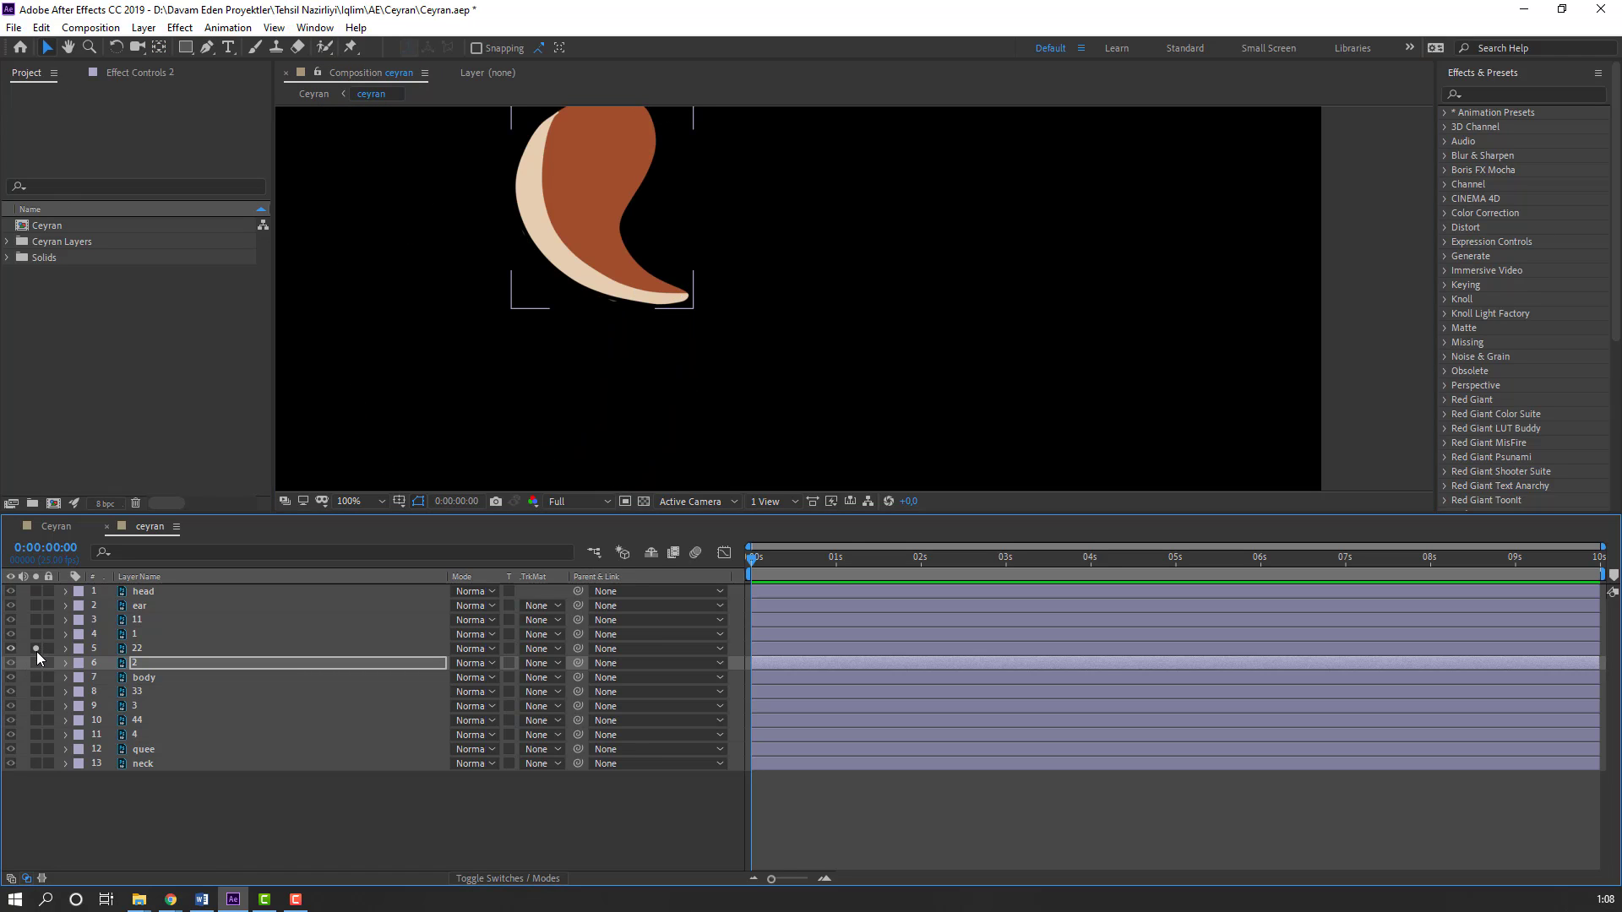
pyautogui.click(140, 648)
pyautogui.press('h')
pyautogui.moveTo(763, 230); pyautogui.dragTo(677, 347)
pyautogui.press('v')
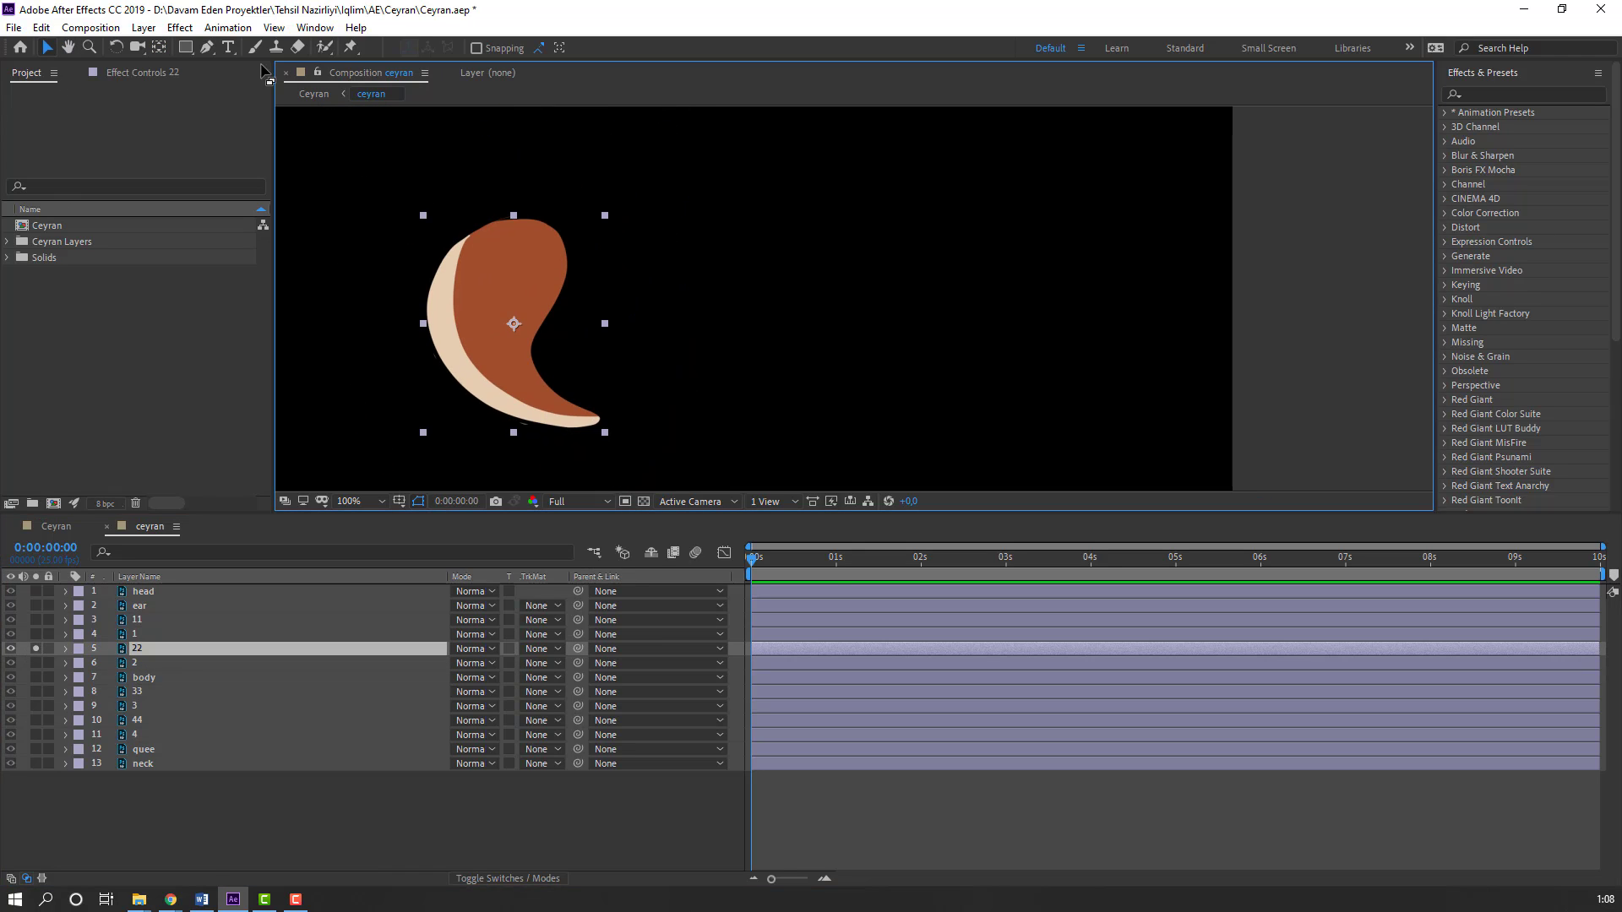
pyautogui.click(158, 47)
pyautogui.moveTo(513, 324); pyautogui.dragTo(518, 229)
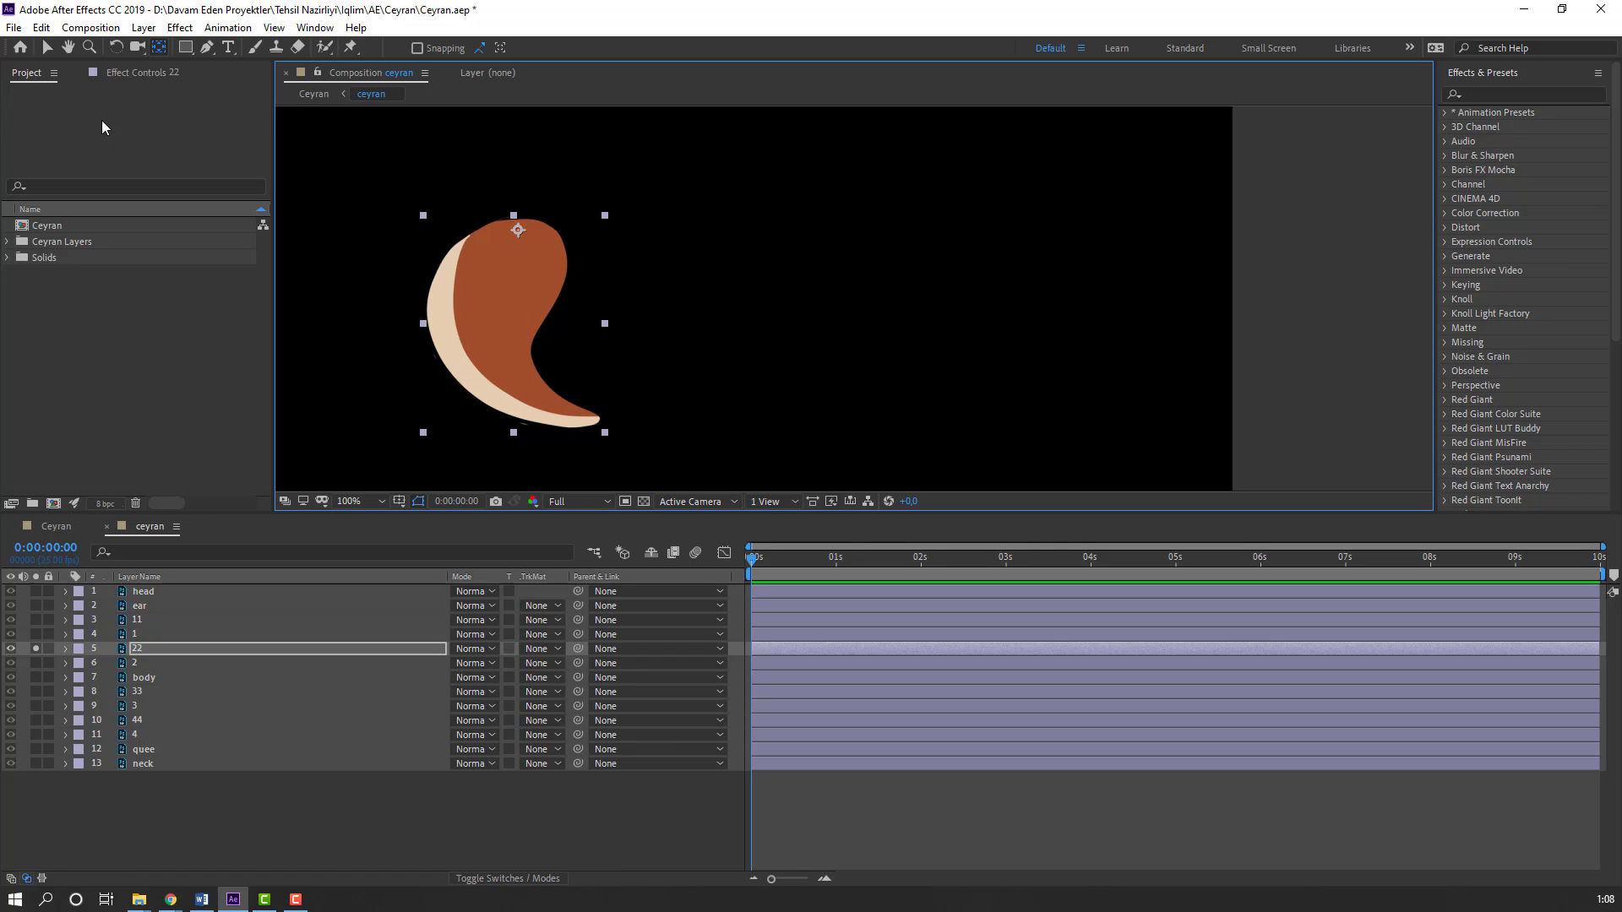
pyautogui.press('v')
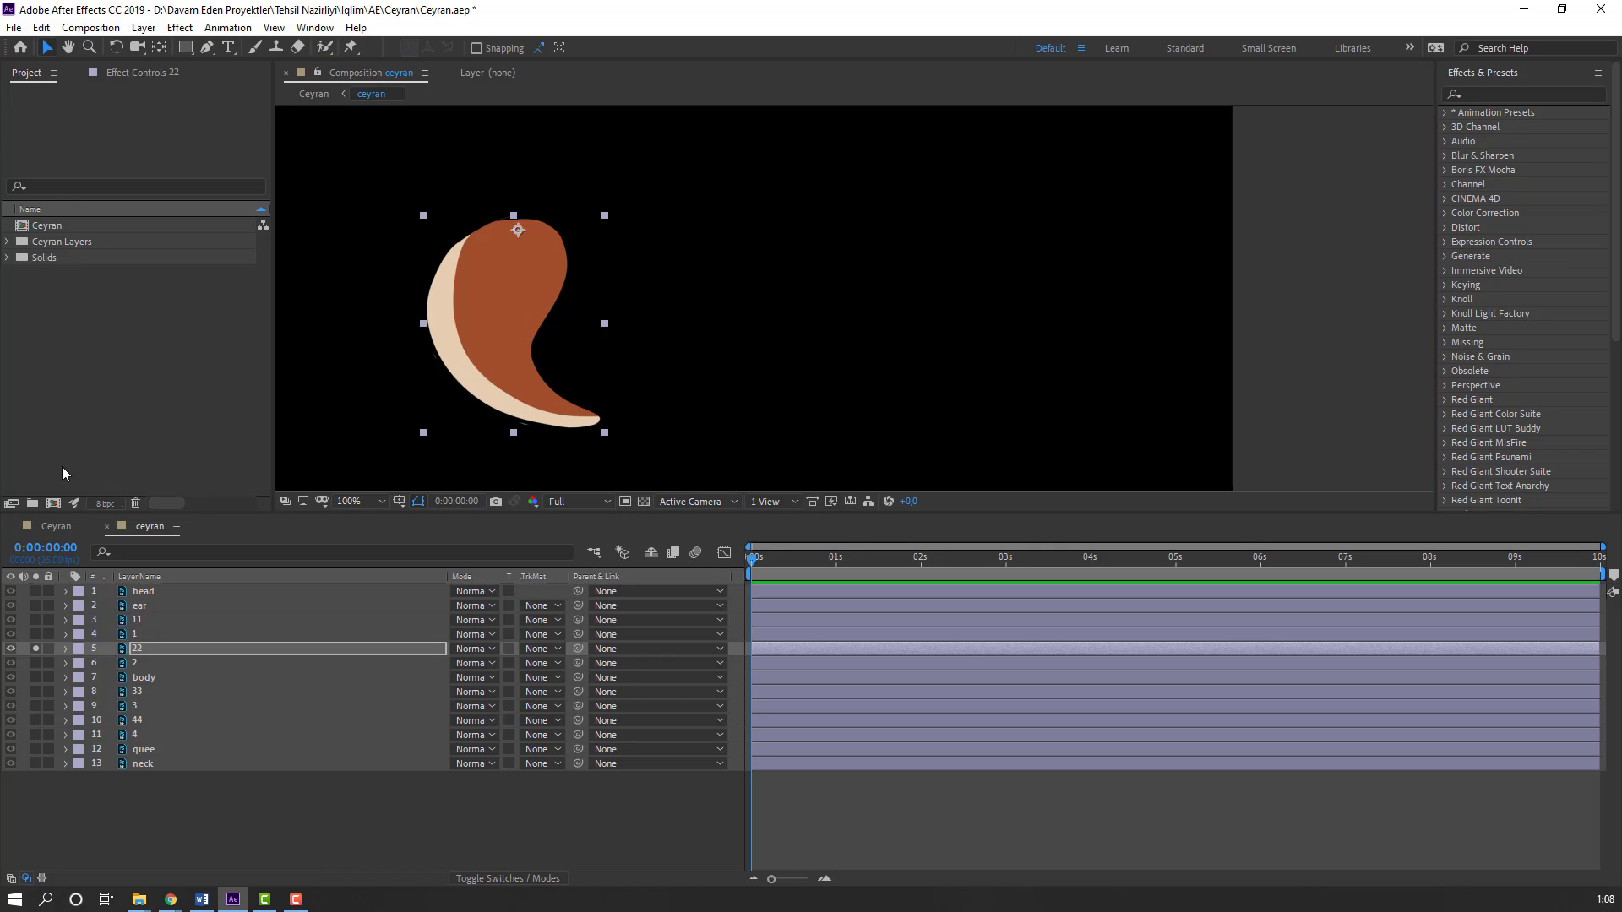
pyautogui.click(36, 648)
# Step: Solo the far lower front leg layer 3 and move its anchor point to the joint at the leg's upper end
pyautogui.click(44, 705)
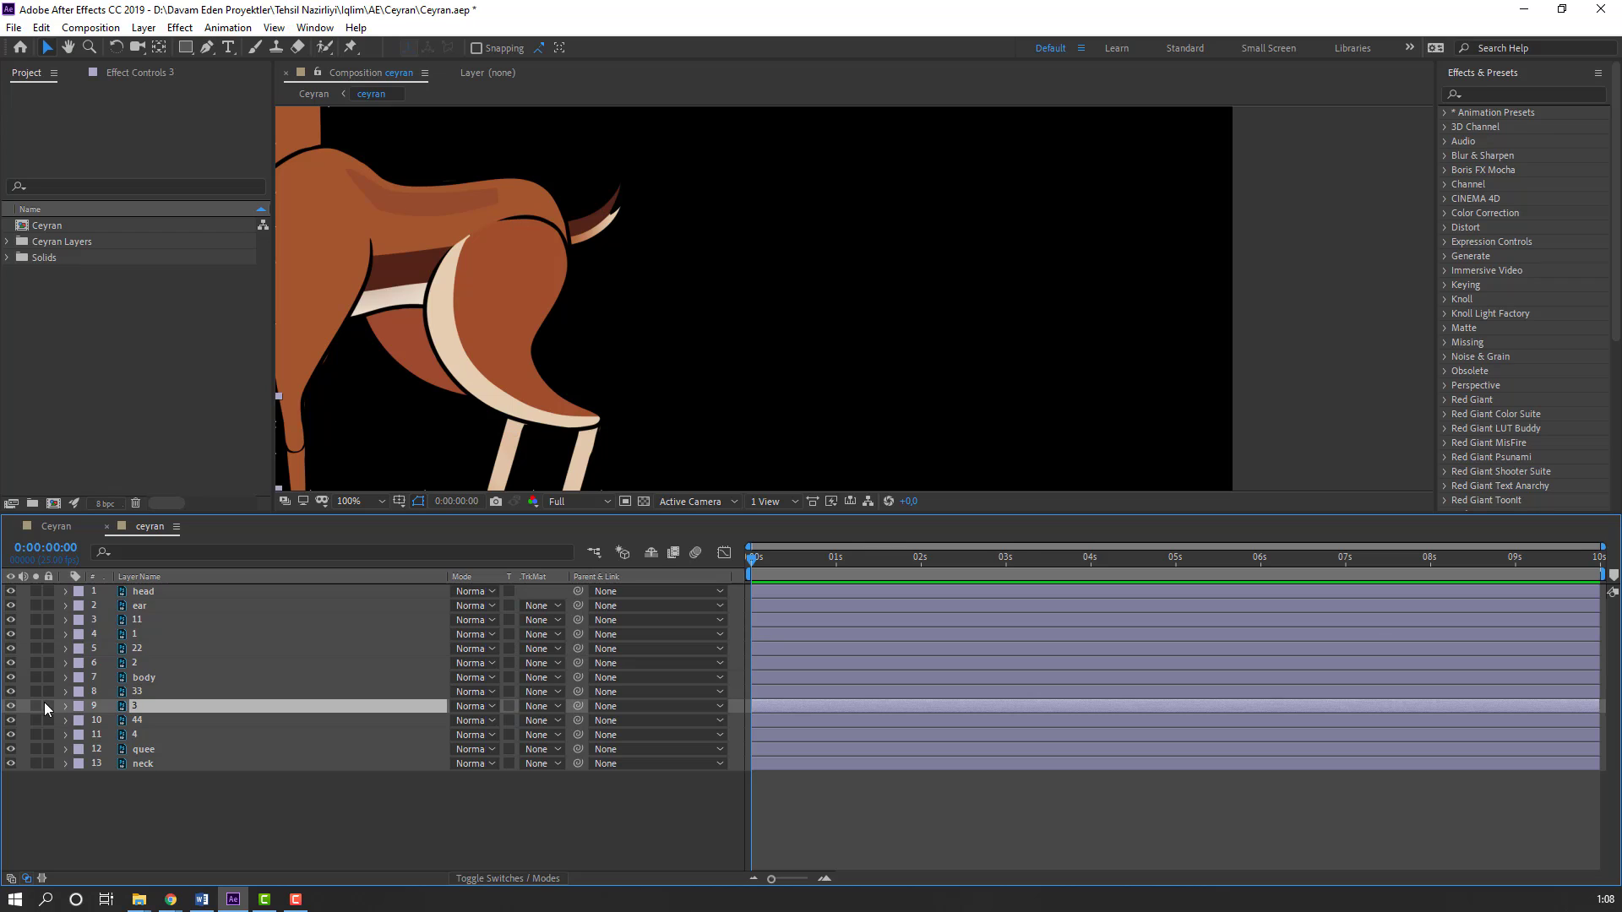
pyautogui.click(35, 705)
pyautogui.scroll(-2, 789, 322)
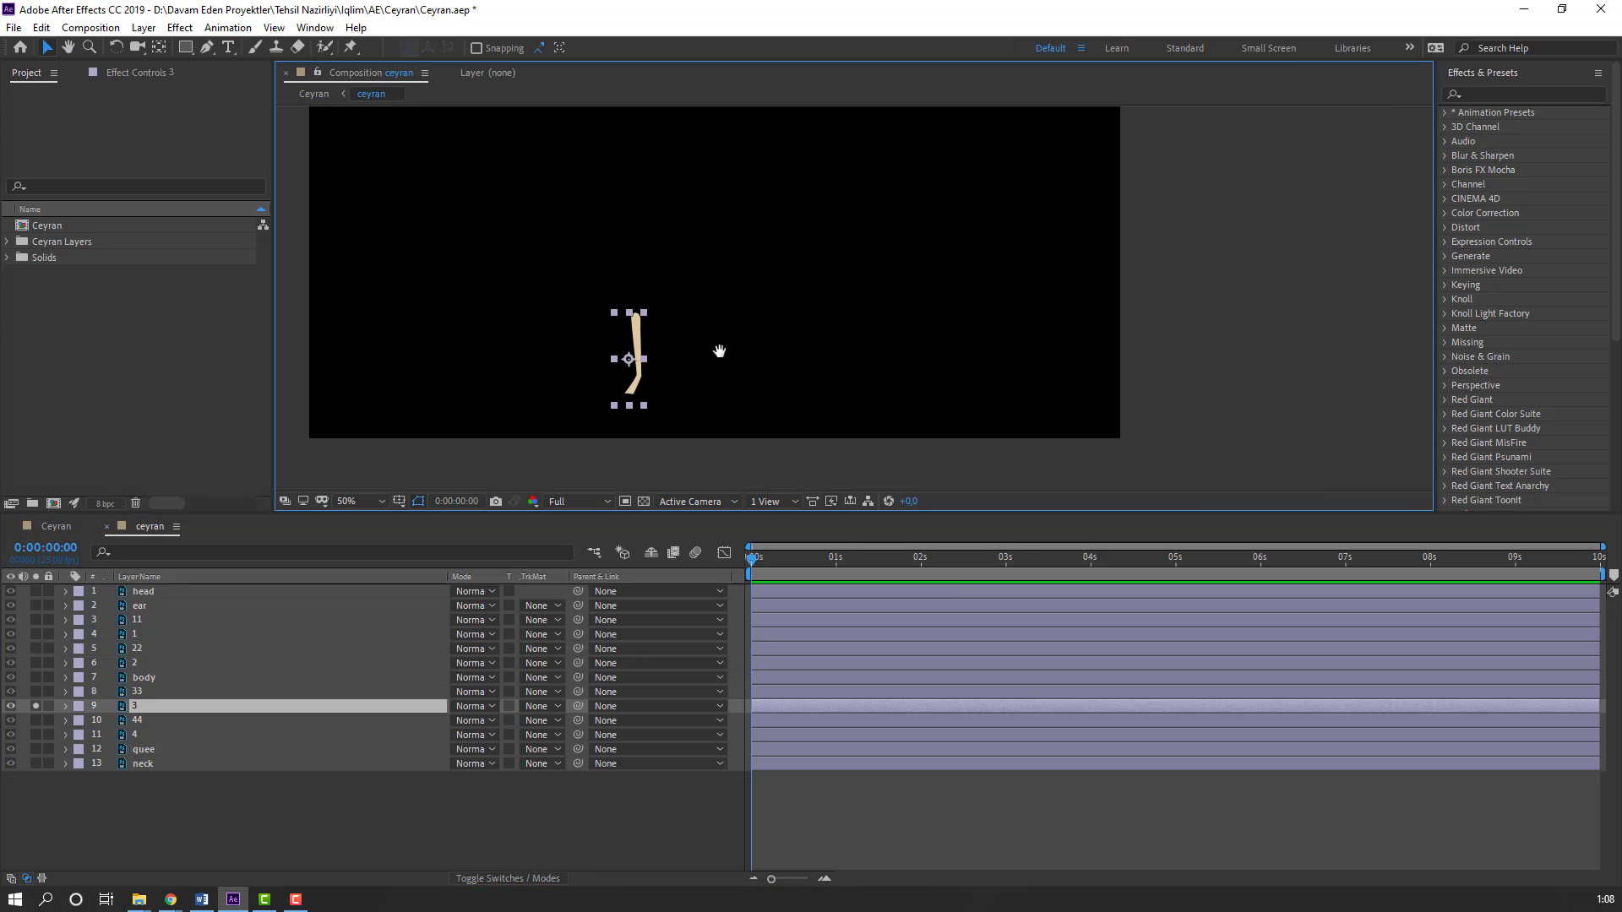
pyautogui.scroll(2, 719, 351)
pyautogui.click(159, 49)
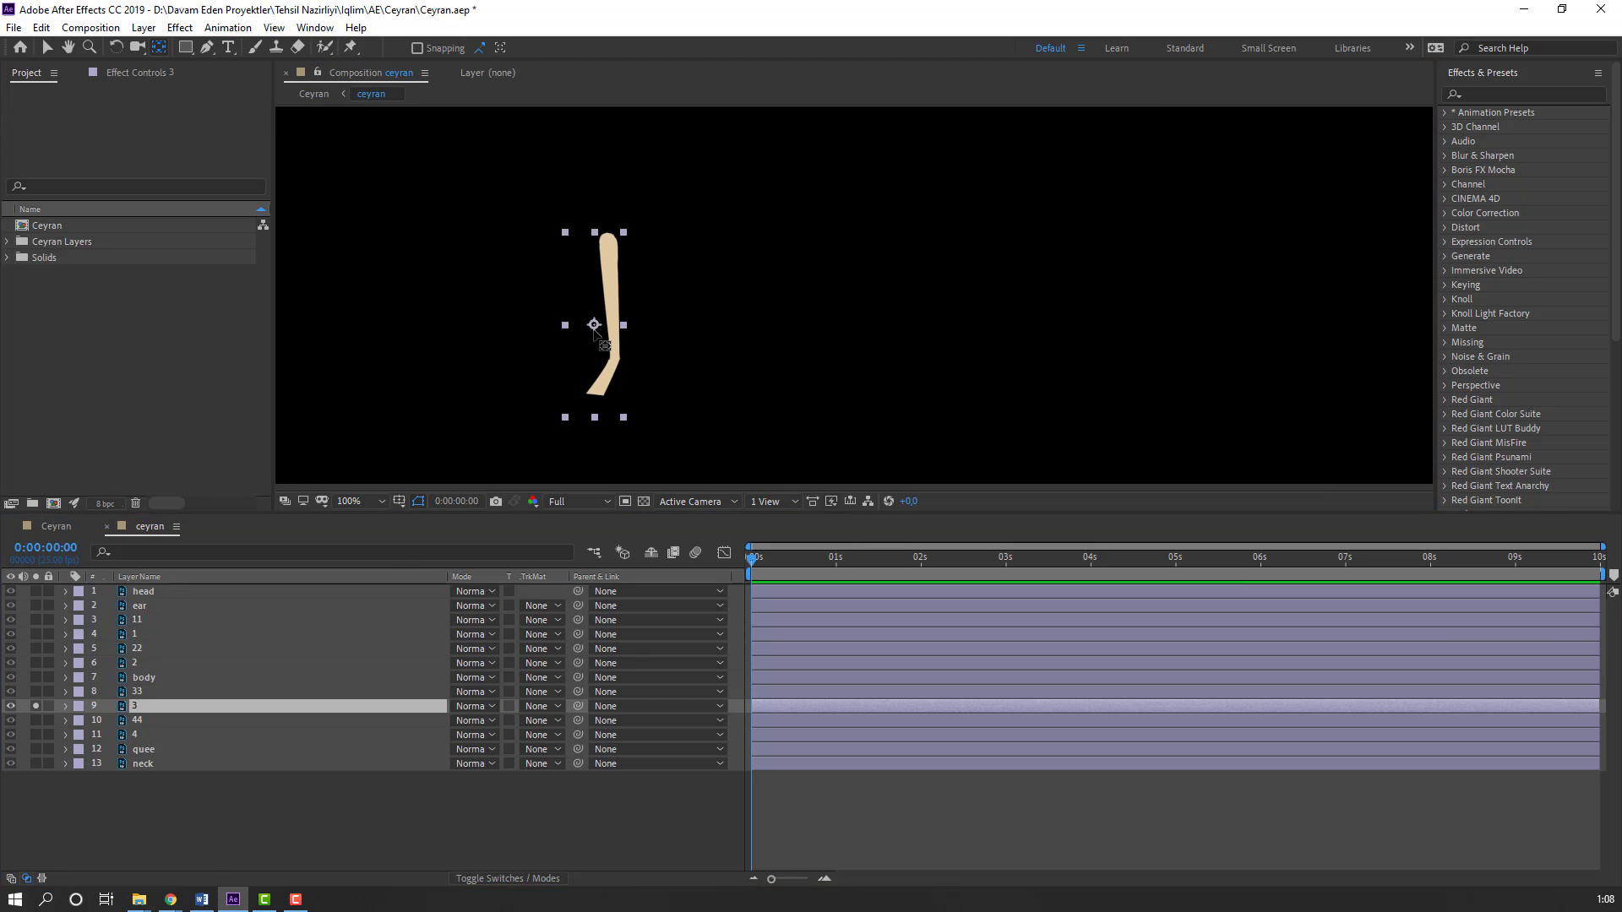
pyautogui.moveTo(594, 324); pyautogui.dragTo(608, 242)
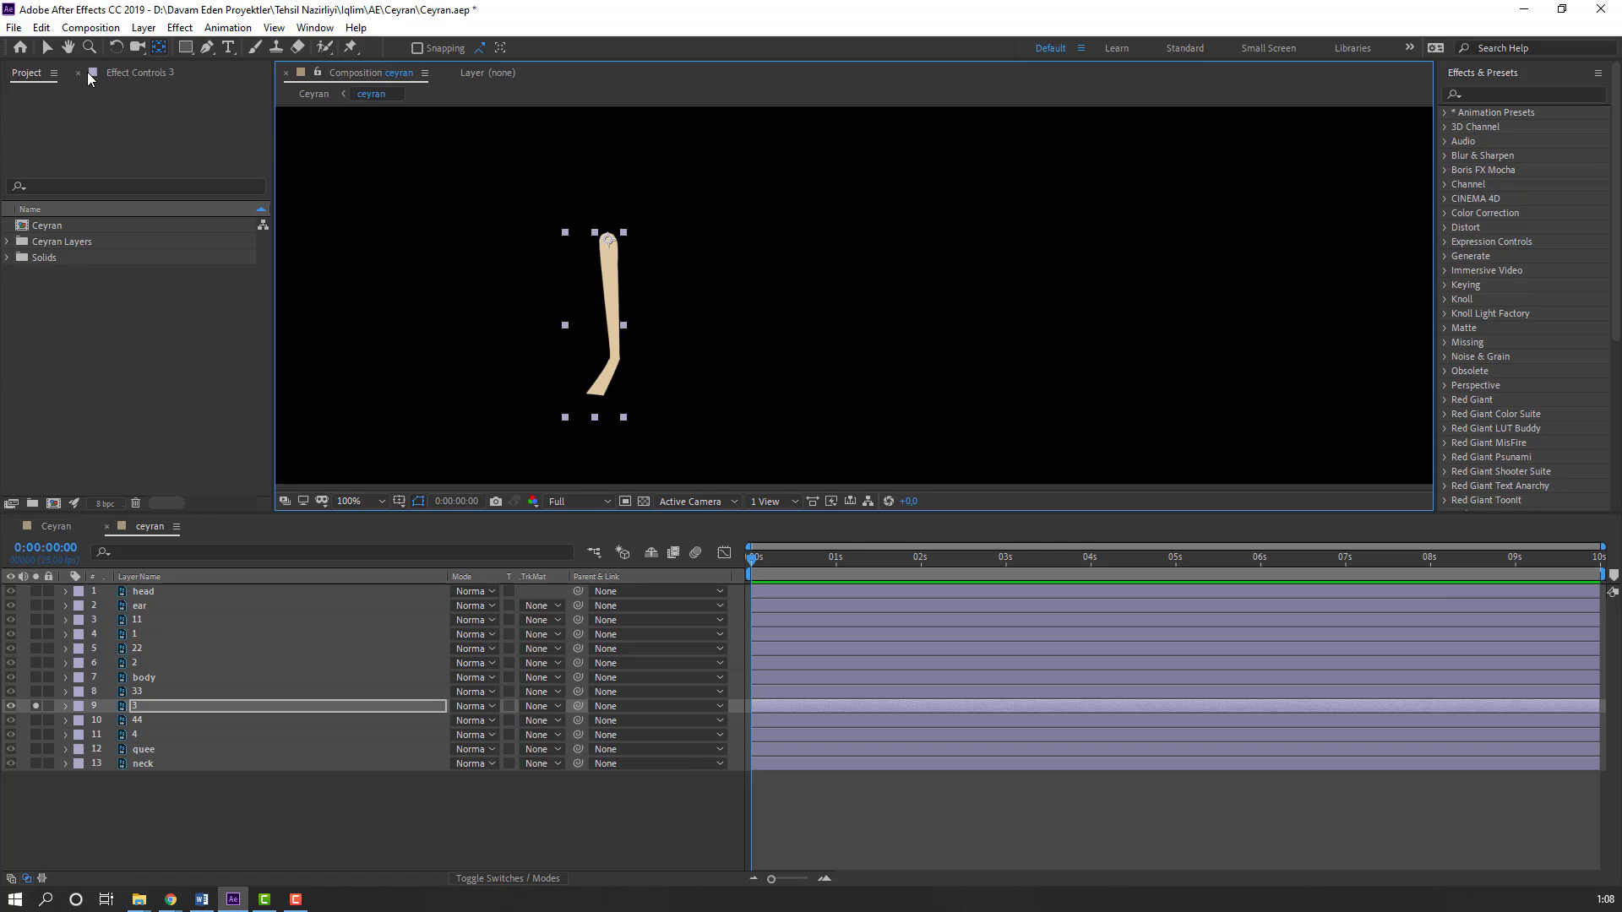
pyautogui.click(49, 48)
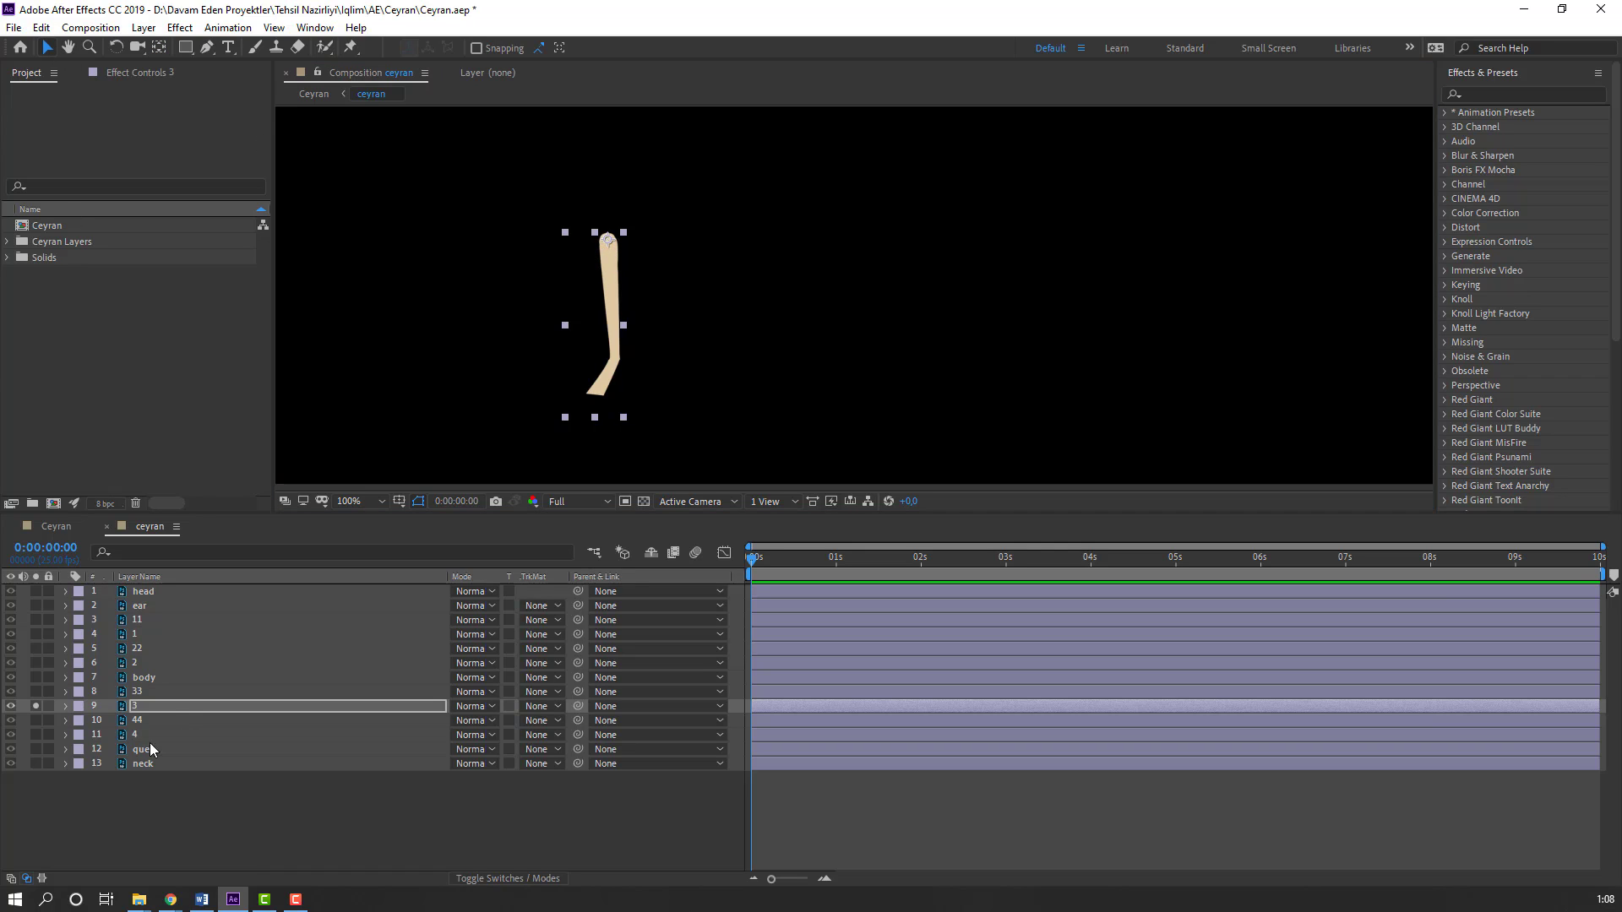
# Step: Solo layer 33, move its anchor point to the top of the far upper front leg, and unsolo layers 33 and 3
pyautogui.click(139, 691)
pyautogui.click(35, 691)
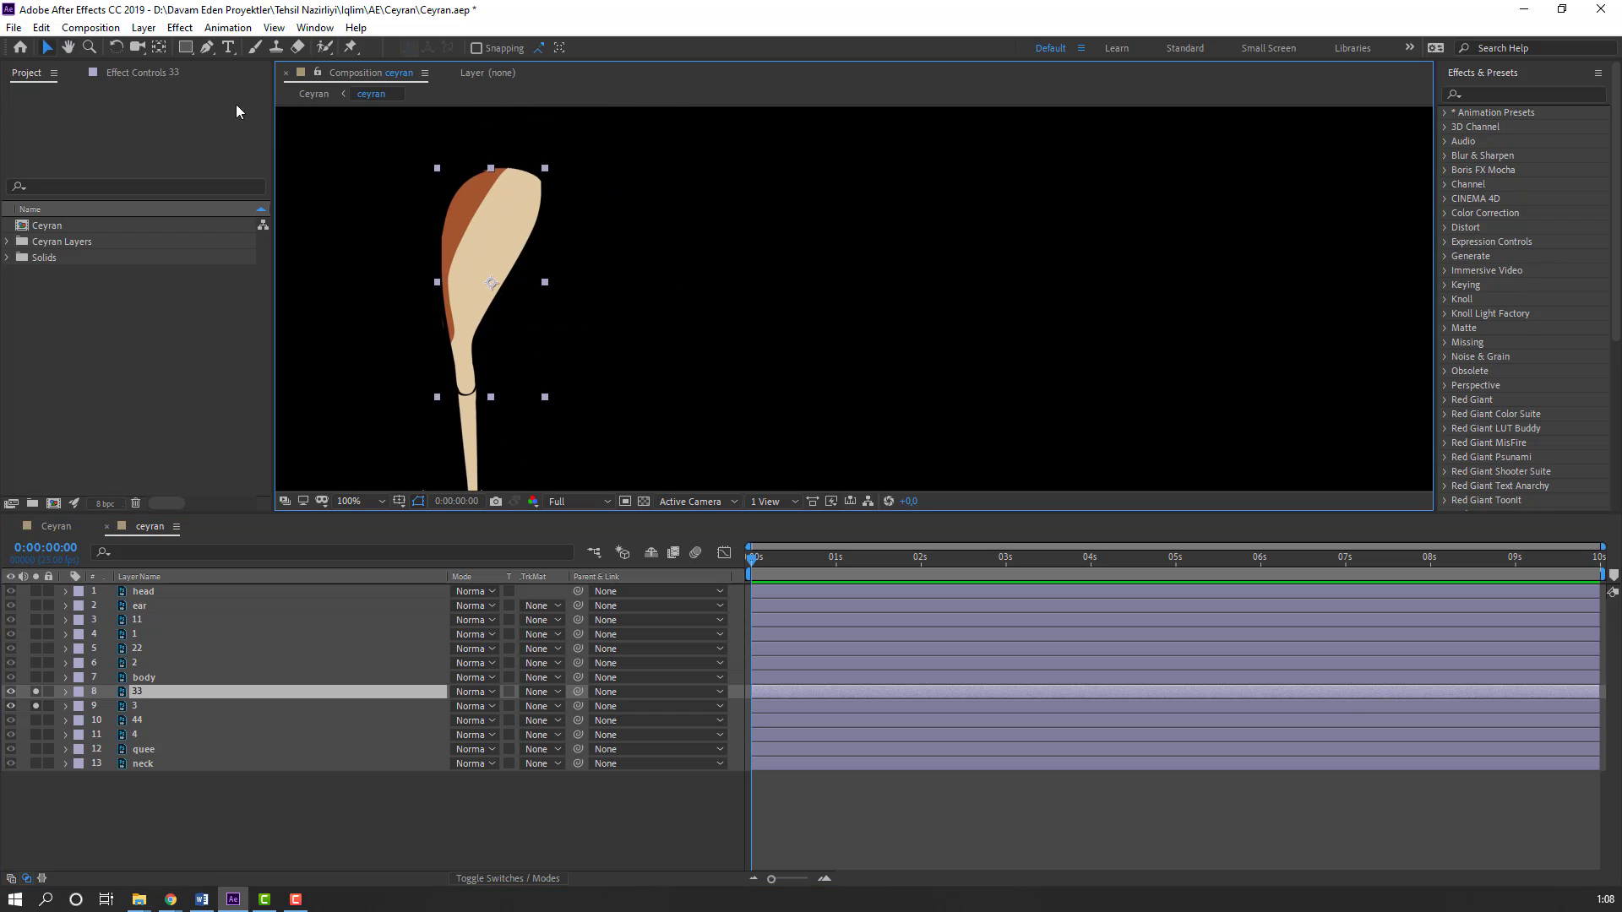
pyautogui.click(159, 48)
pyautogui.moveTo(491, 282); pyautogui.dragTo(519, 182)
pyautogui.press('v')
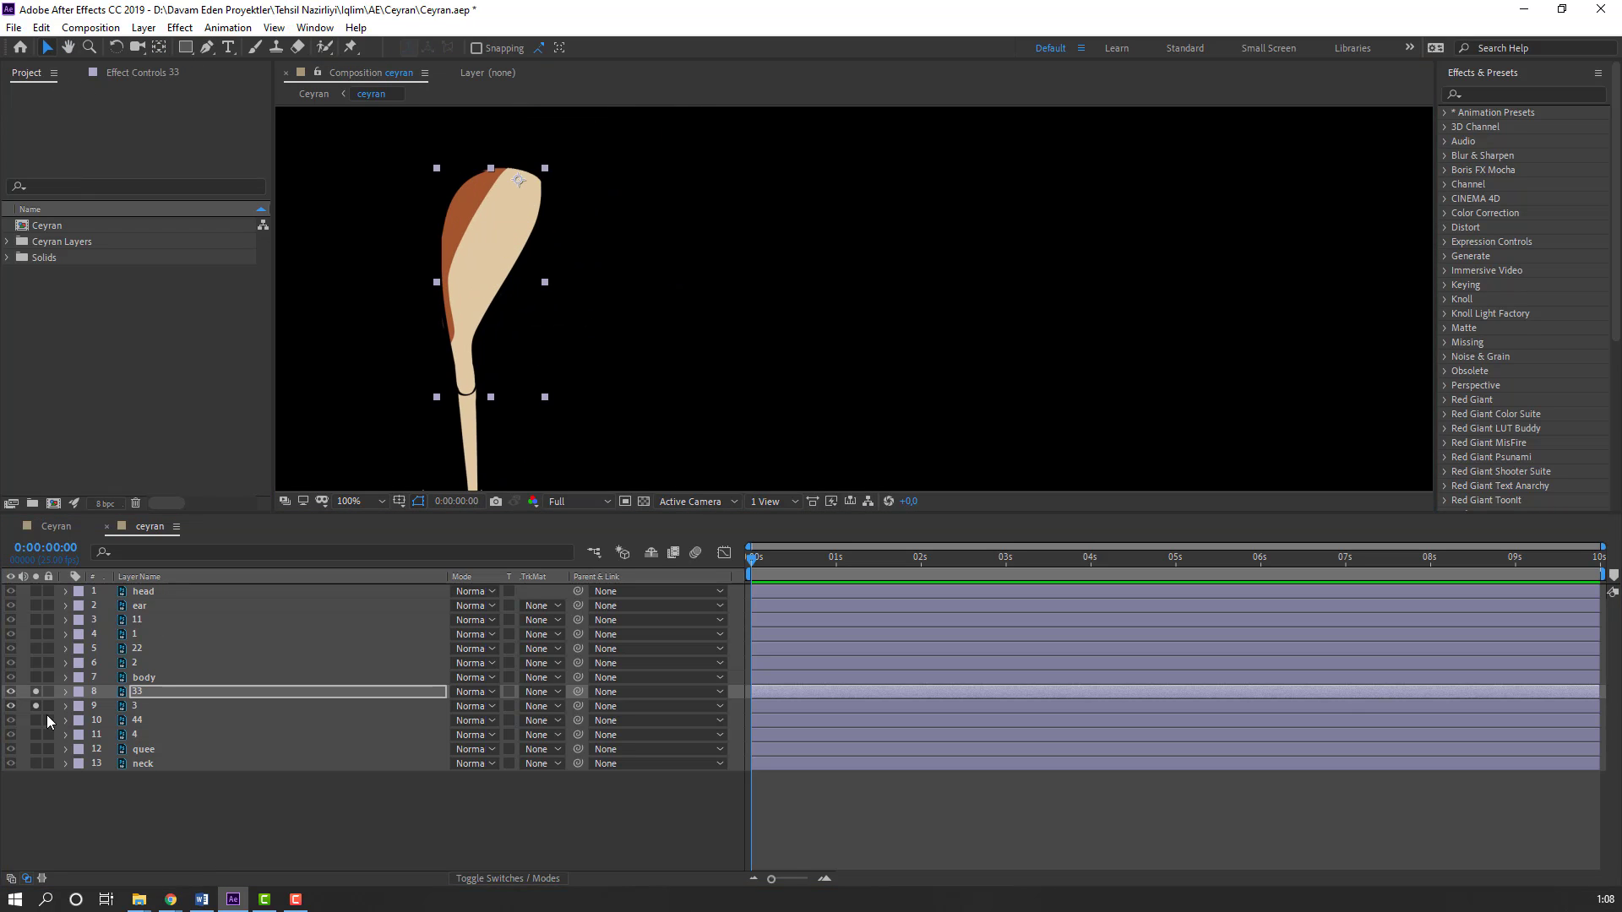
pyautogui.moveTo(36, 693); pyautogui.dragTo(37, 711)
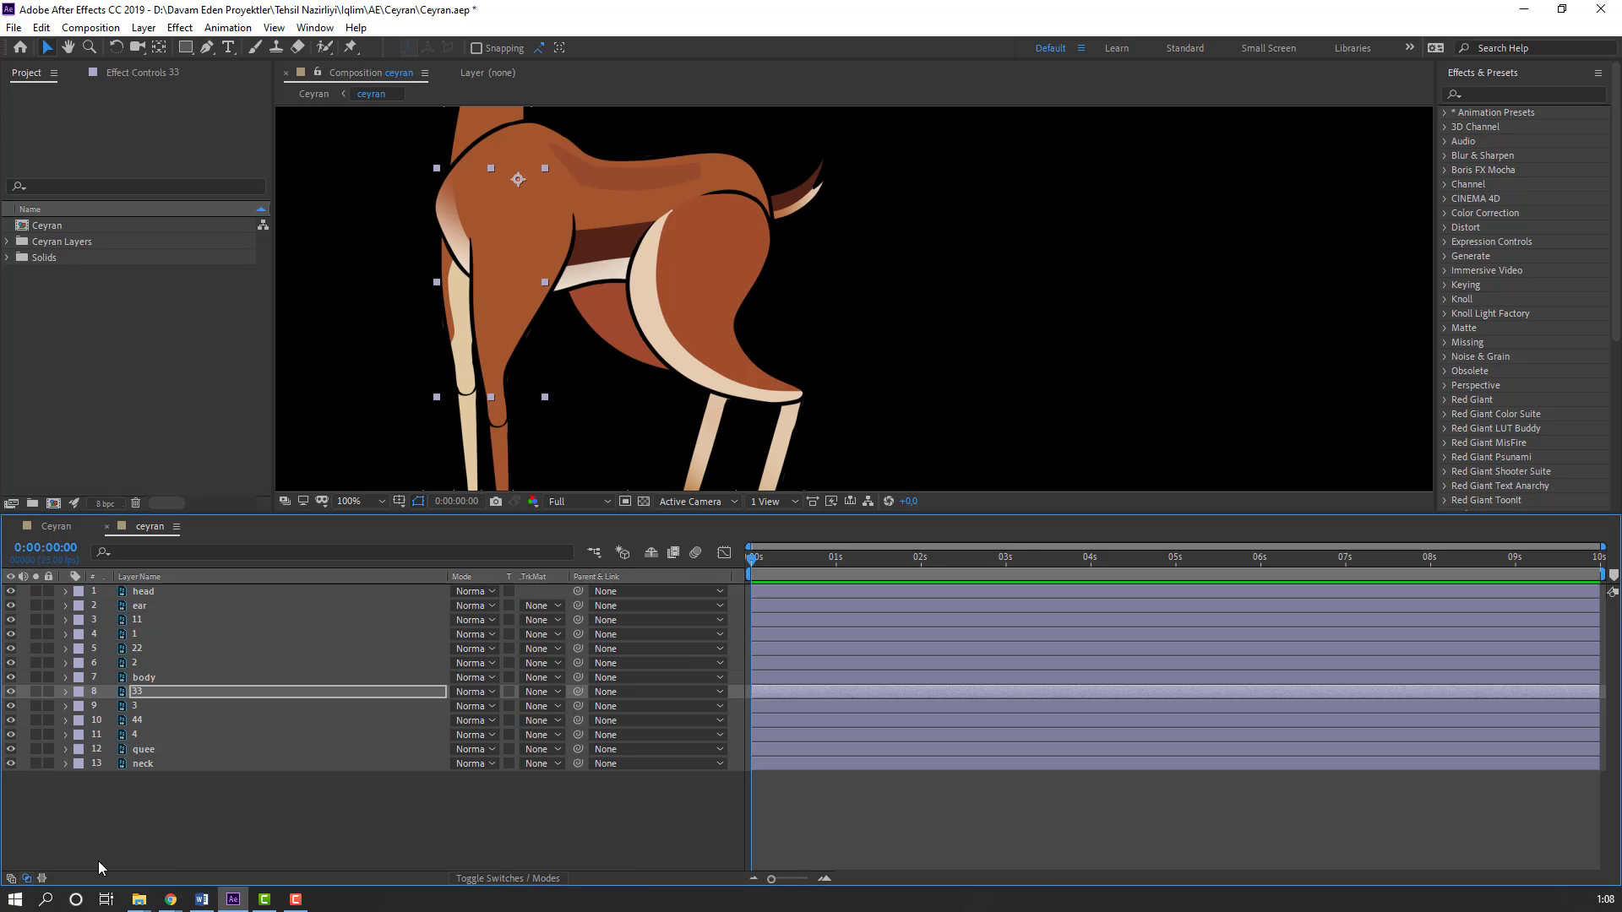
# Step: Solo the far lower hind leg layer 4 and move its anchor point to the joint at the leg's upper end
pyautogui.click(137, 735)
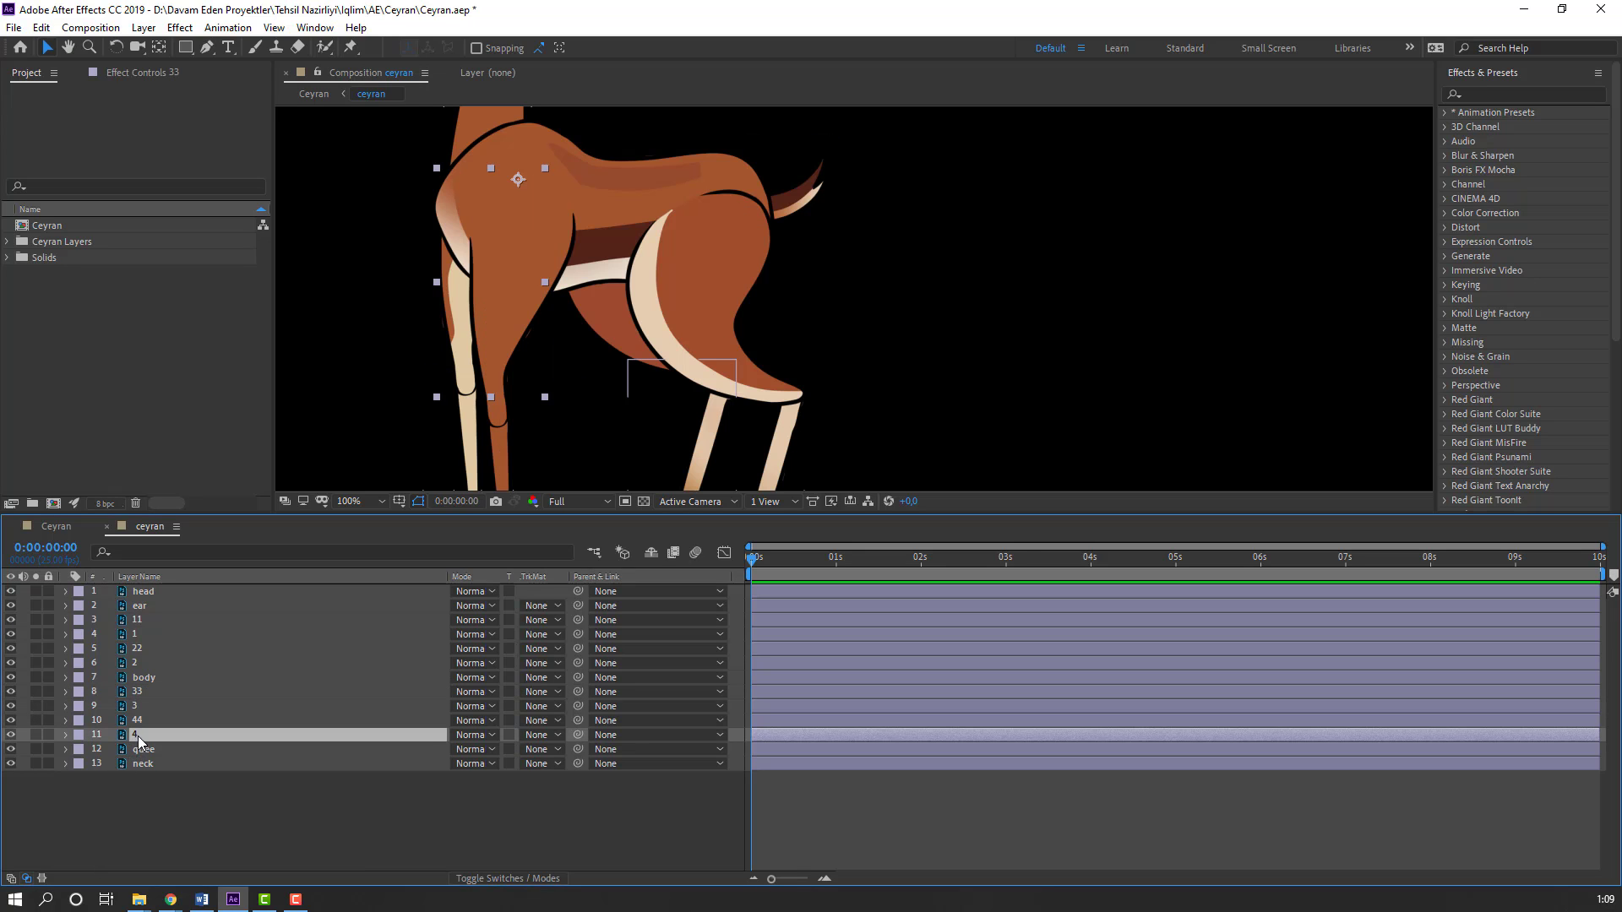
pyautogui.click(36, 735)
pyautogui.moveTo(748, 364); pyautogui.dragTo(708, 300)
pyautogui.press('space')
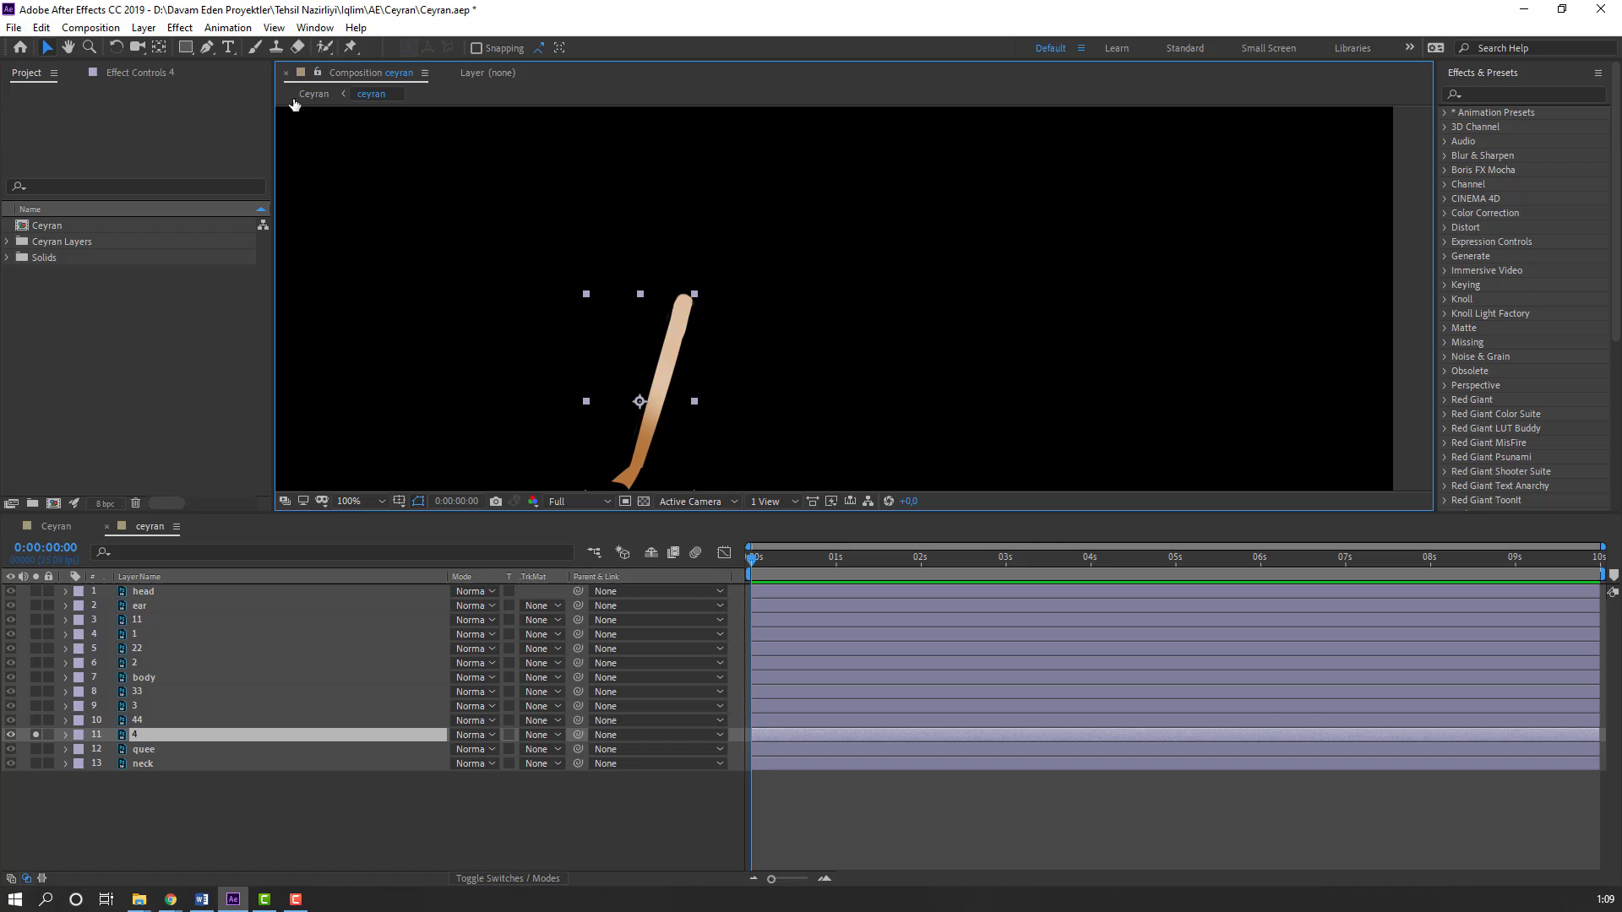
pyautogui.click(160, 48)
pyautogui.moveTo(629, 405); pyautogui.dragTo(684, 304)
pyautogui.click(45, 48)
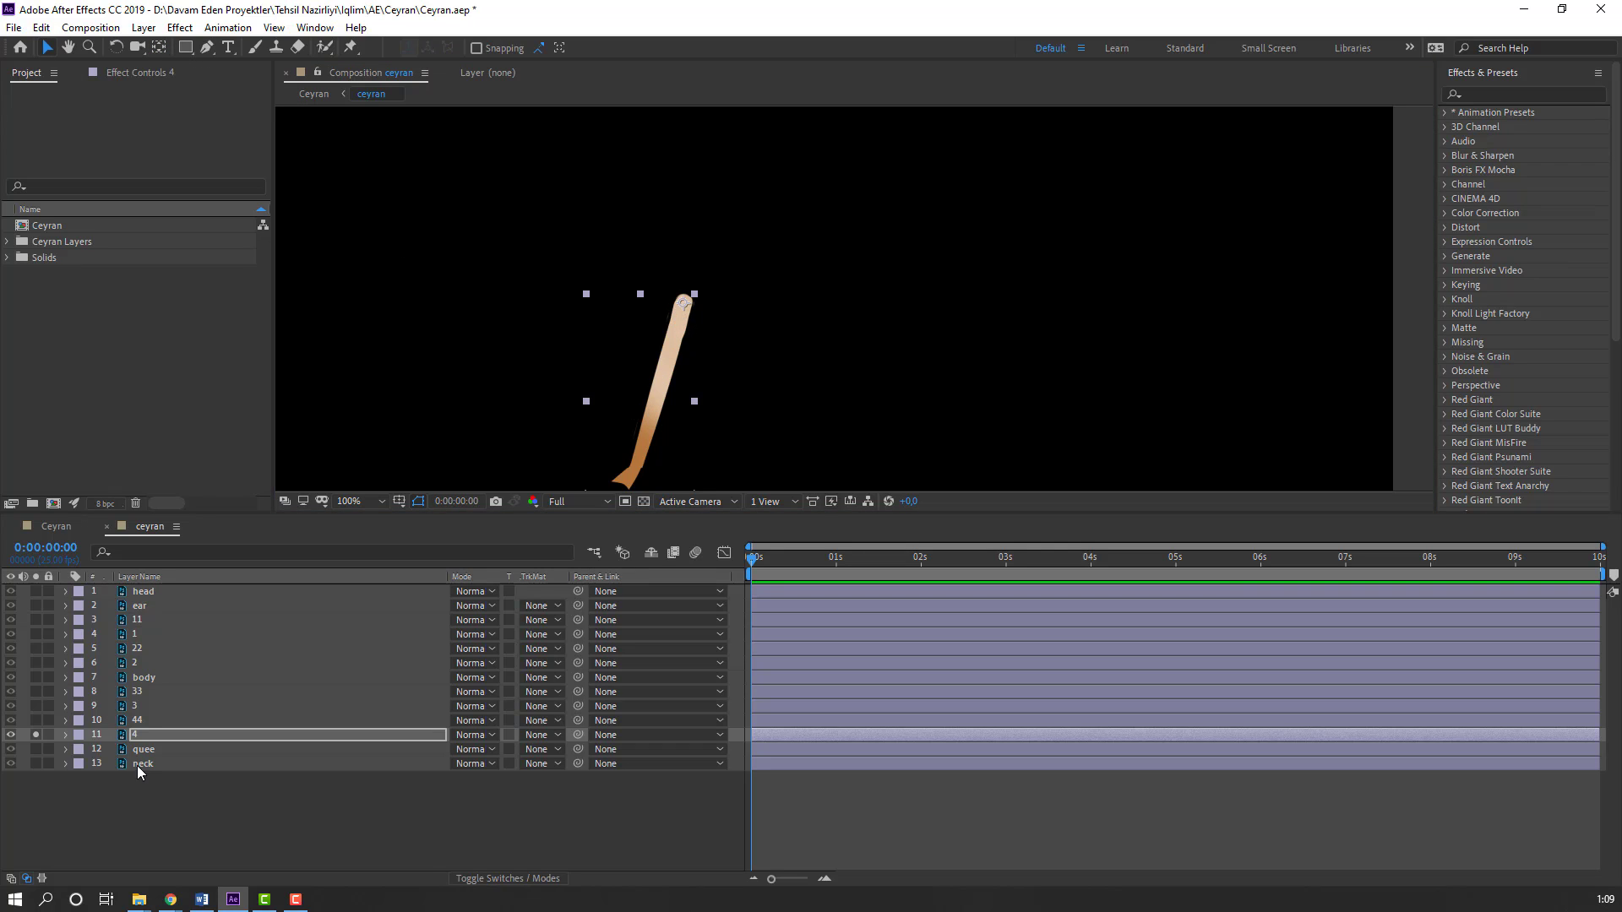
# Step: Solo layer 44, move its anchor point to the top of the far thigh, and unsolo layers 44 and 4
pyautogui.click(157, 722)
pyautogui.click(37, 723)
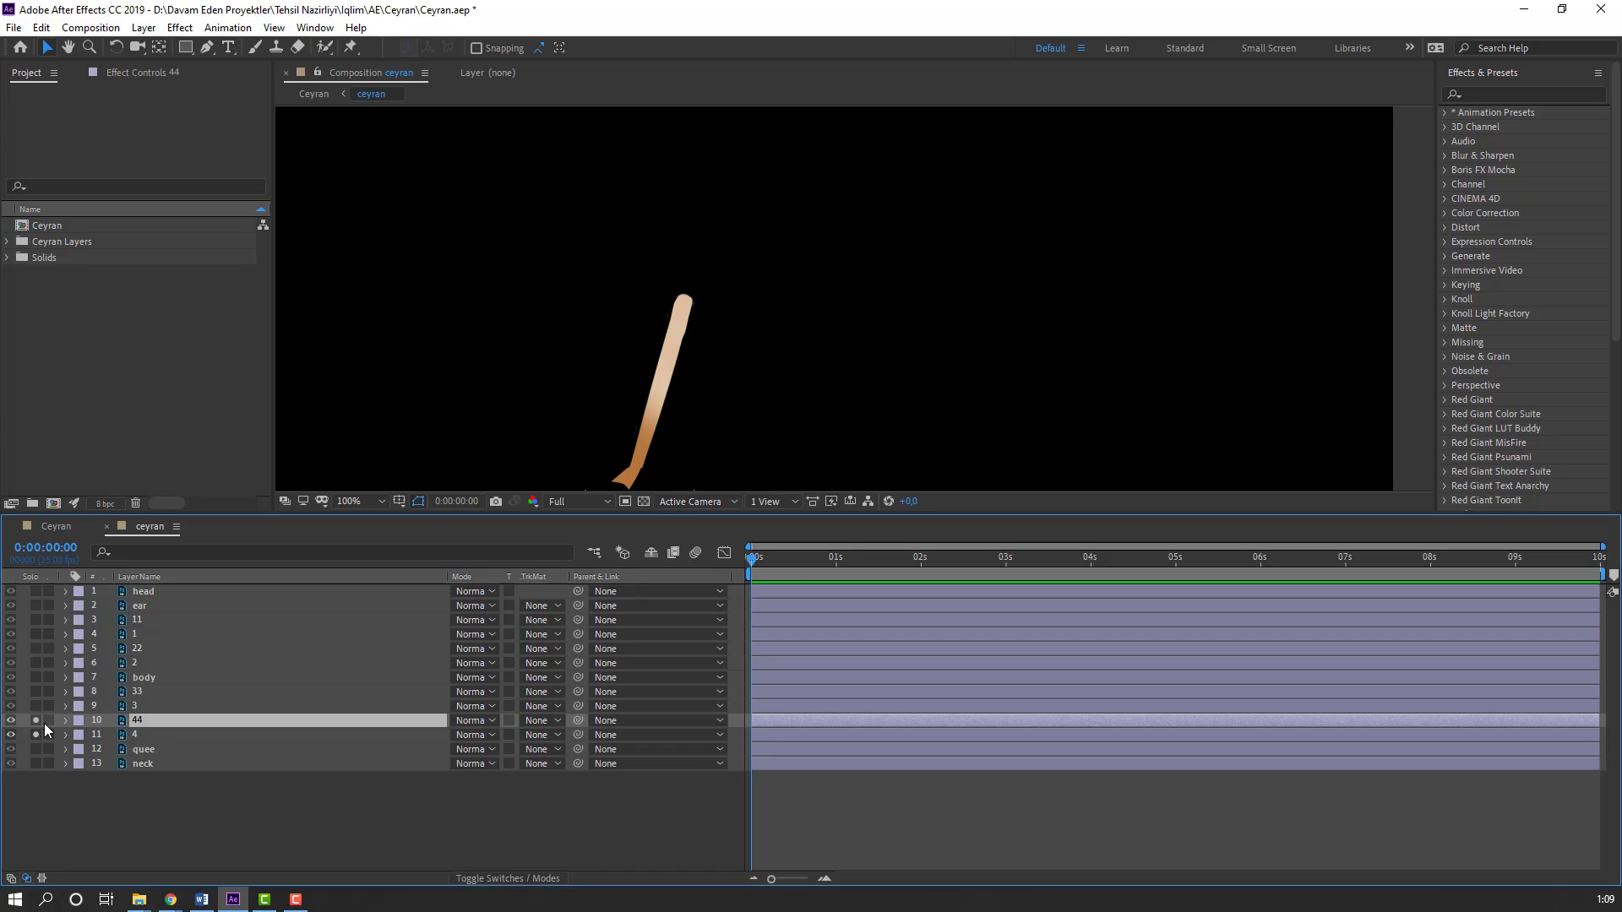
pyautogui.moveTo(511, 316); pyautogui.dragTo(466, 333)
pyautogui.click(159, 48)
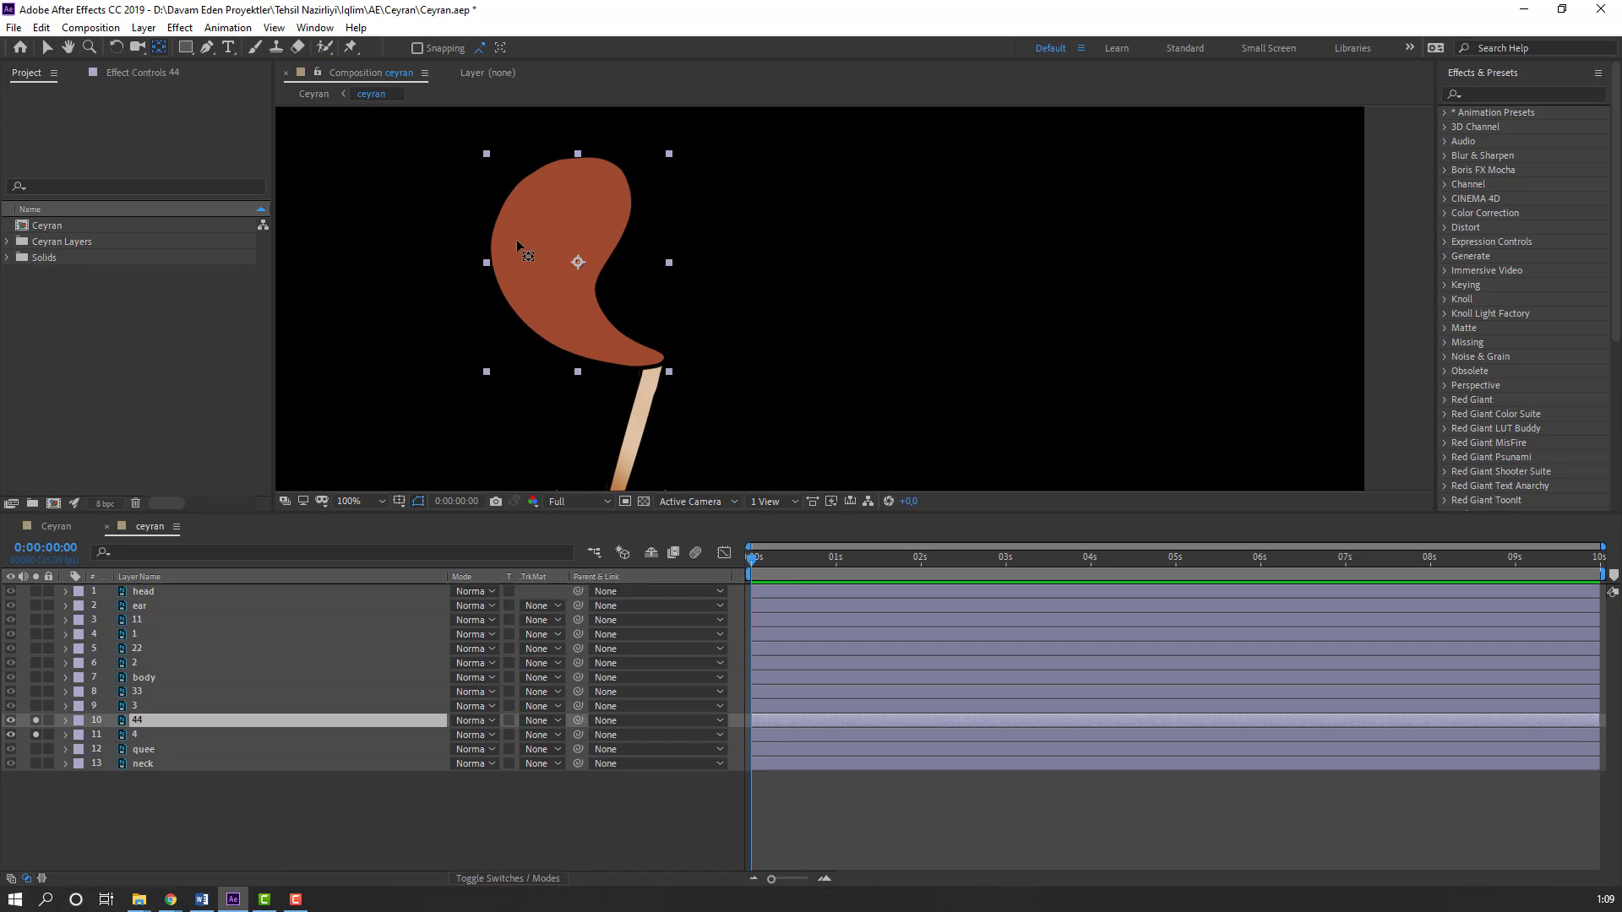
pyautogui.moveTo(578, 262); pyautogui.dragTo(598, 175)
pyautogui.click(47, 47)
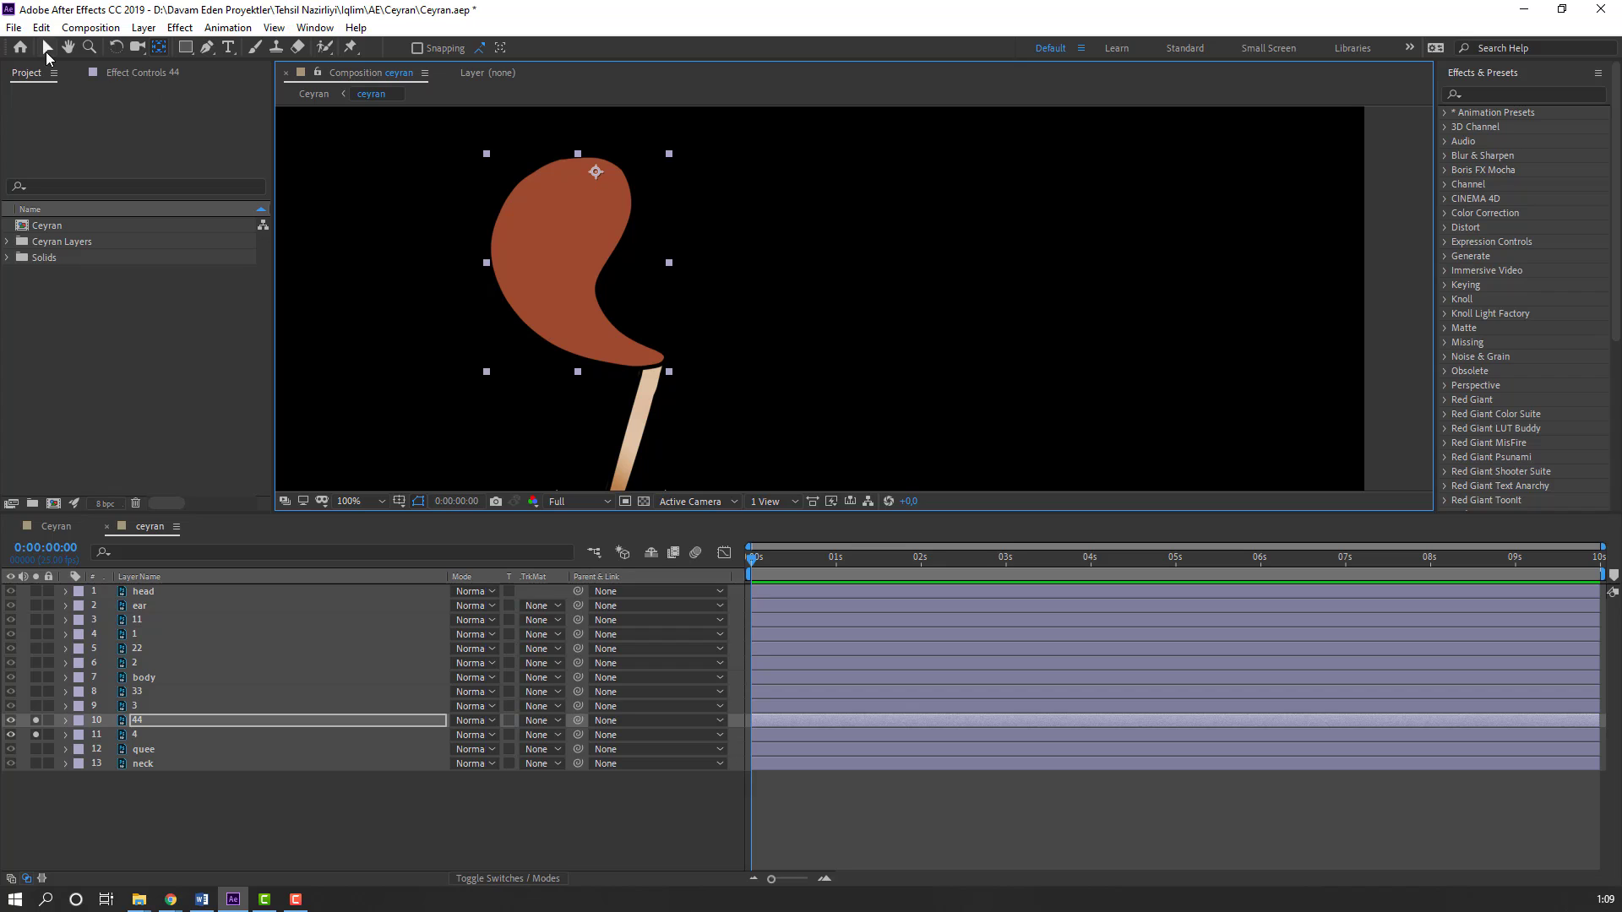
pyautogui.moveTo(37, 721); pyautogui.dragTo(36, 736)
pyautogui.click(118, 810)
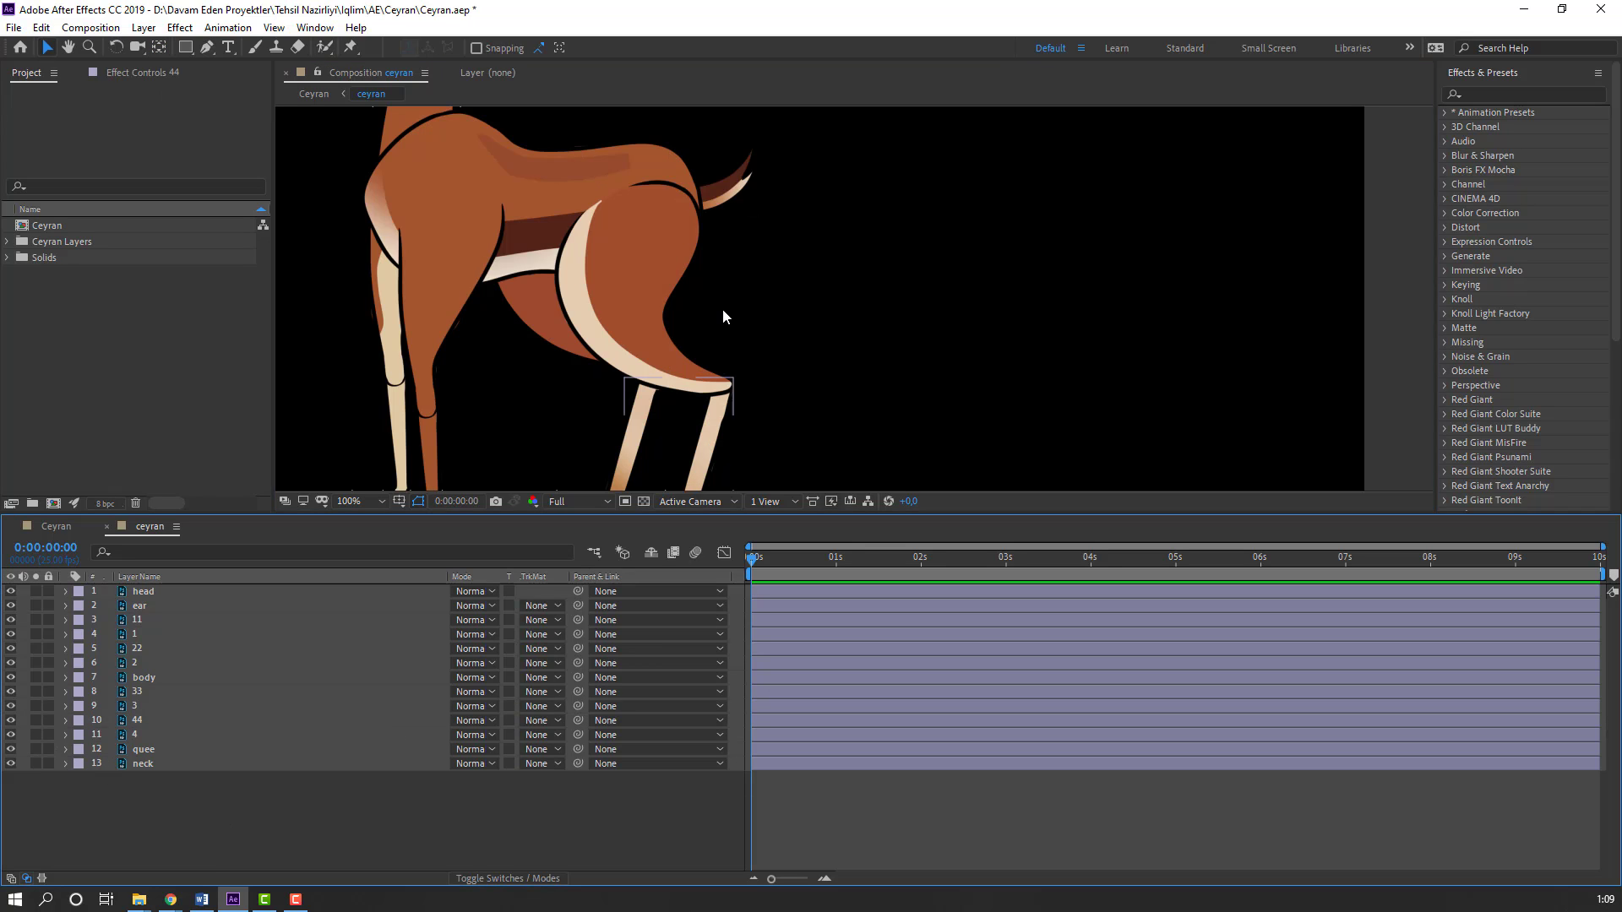
# Step: Parent the upper leg layers 11, 22, 33 and 44 to the body layer
pyautogui.scroll(-1, 723, 308)
pyautogui.click(144, 620)
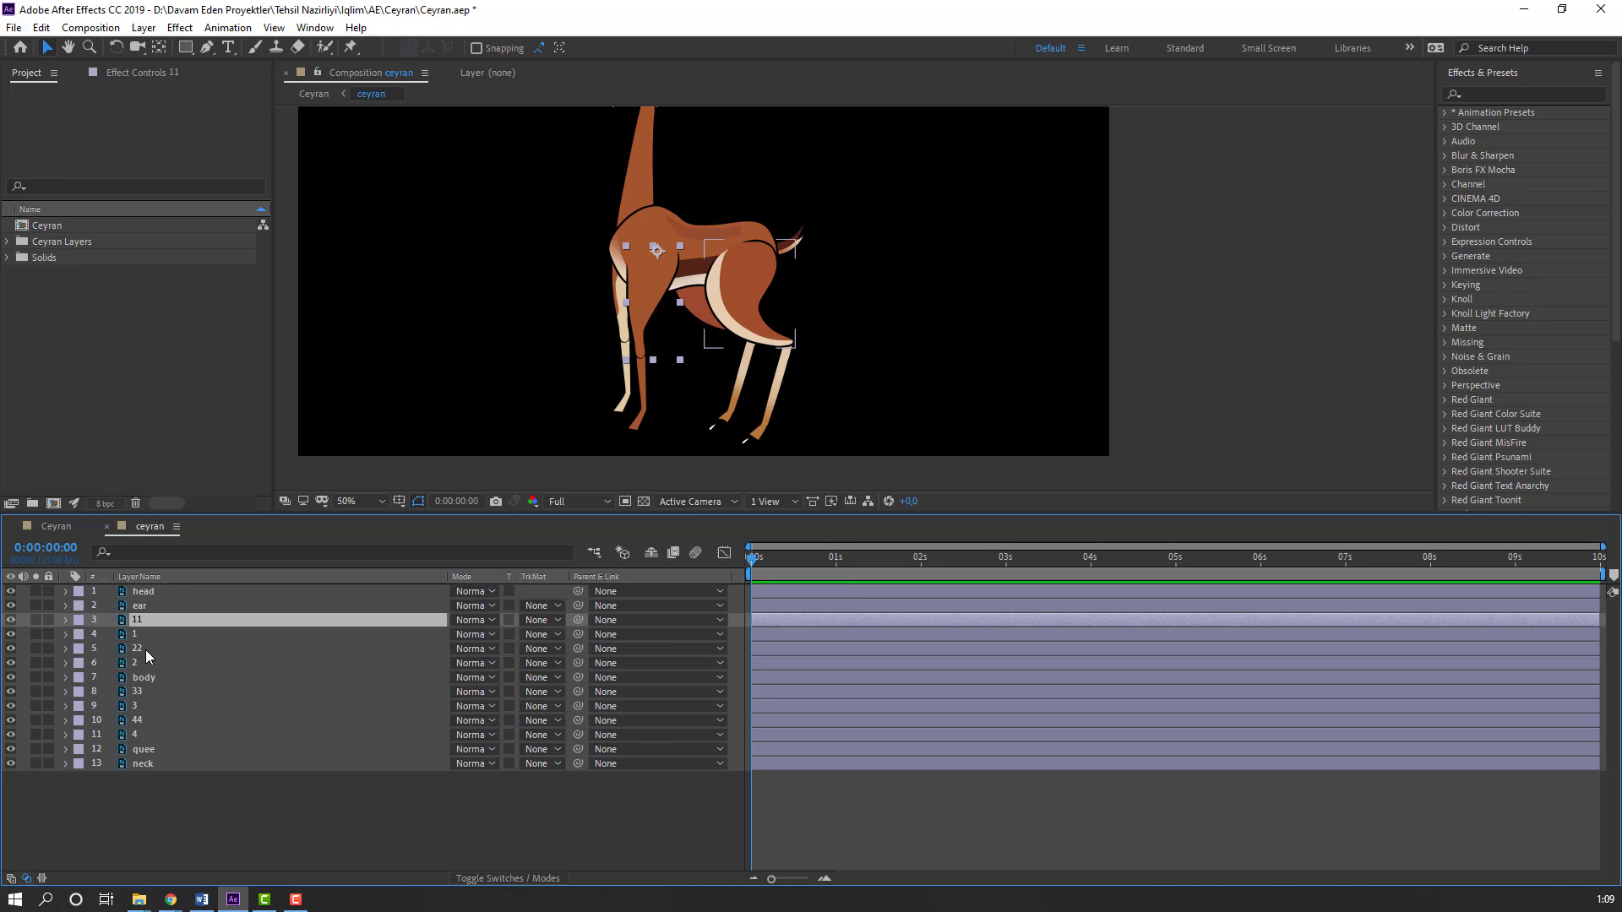
pyautogui.keyDown('ctrl'); pyautogui.click(146, 649); pyautogui.keyUp('ctrl')
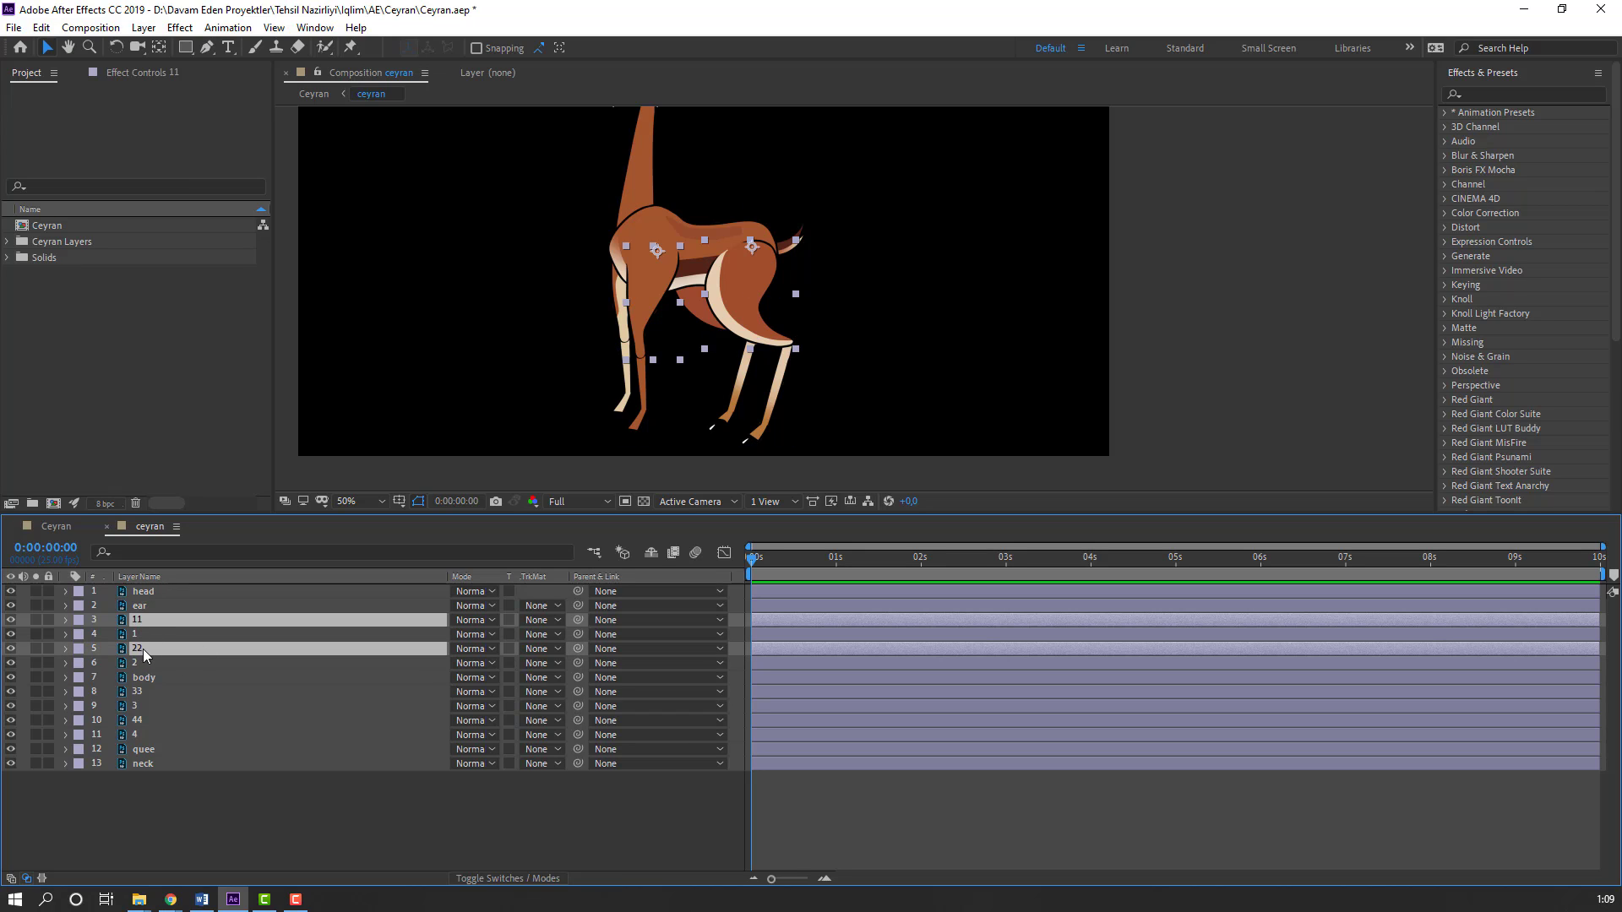
pyautogui.keyDown('ctrl'); pyautogui.click(142, 692); pyautogui.keyUp('ctrl')
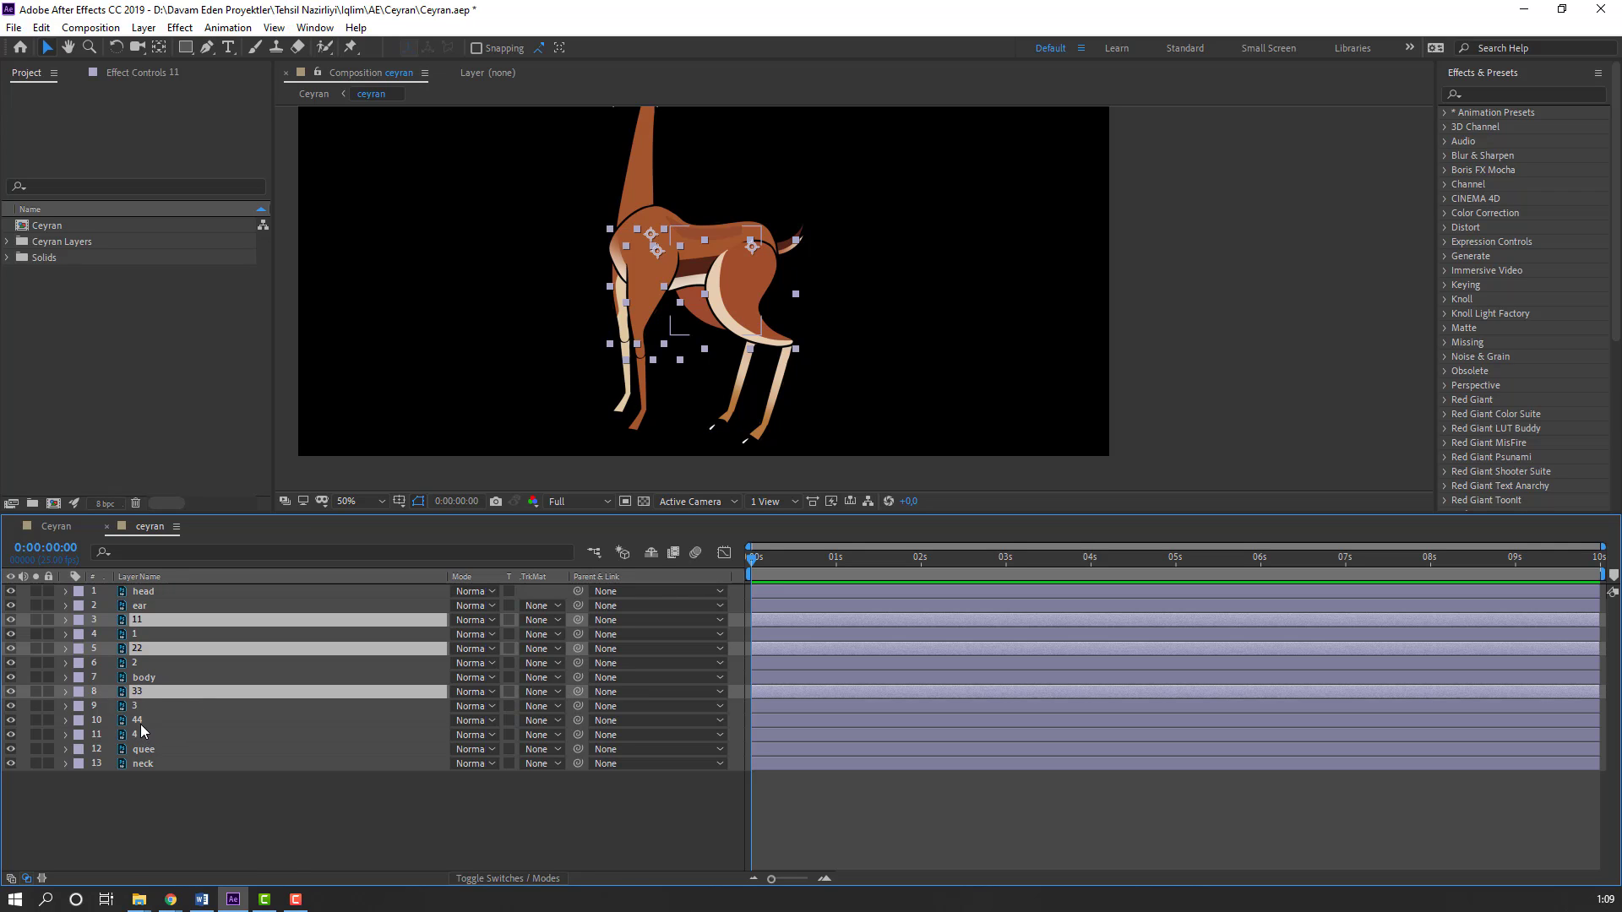
pyautogui.keyDown('ctrl'); pyautogui.click(139, 720); pyautogui.keyUp('ctrl')
pyautogui.moveTo(578, 625); pyautogui.dragTo(148, 679)
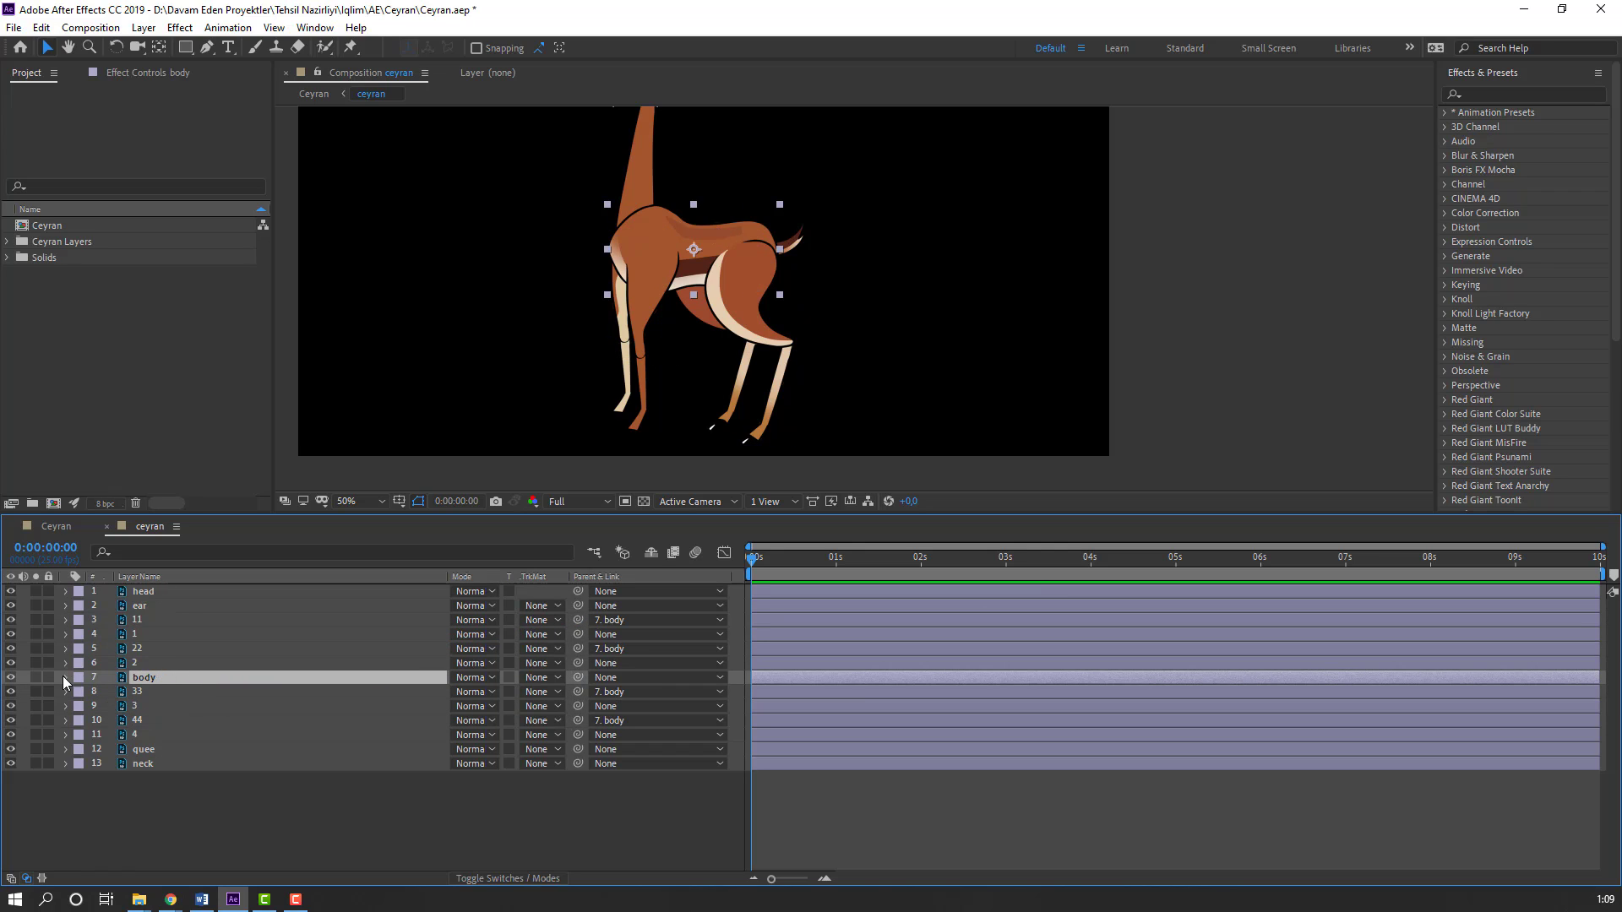
# Step: Solo the body layer, move its anchor point back toward the hips, and unsolo the layer
pyautogui.click(35, 676)
pyautogui.press('y')
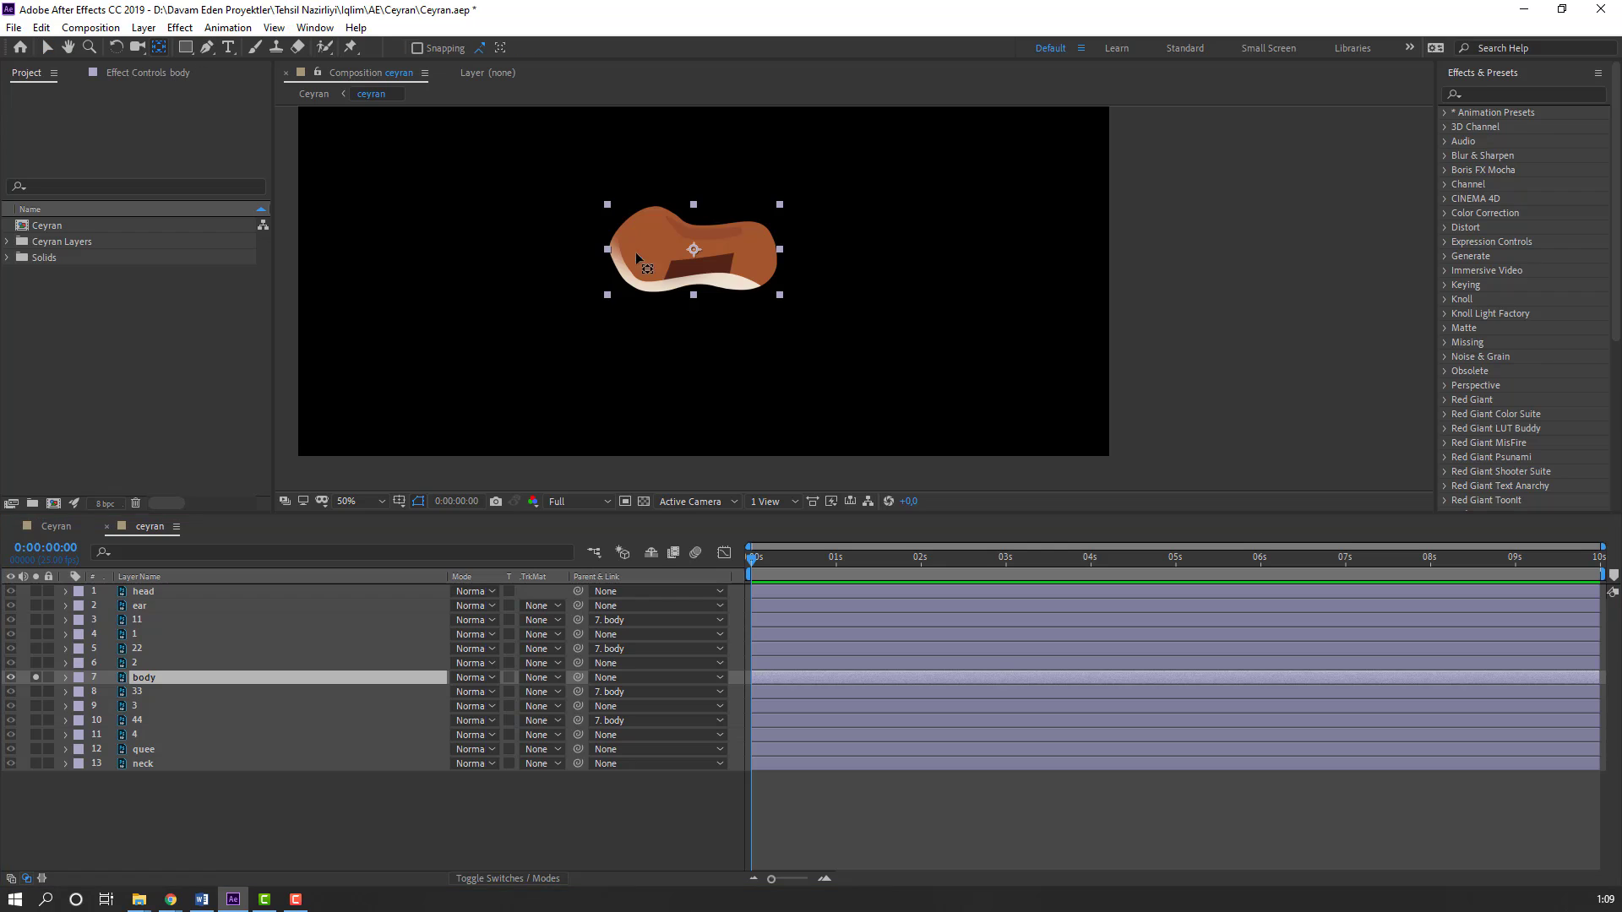
pyautogui.moveTo(691, 249); pyautogui.dragTo(730, 255)
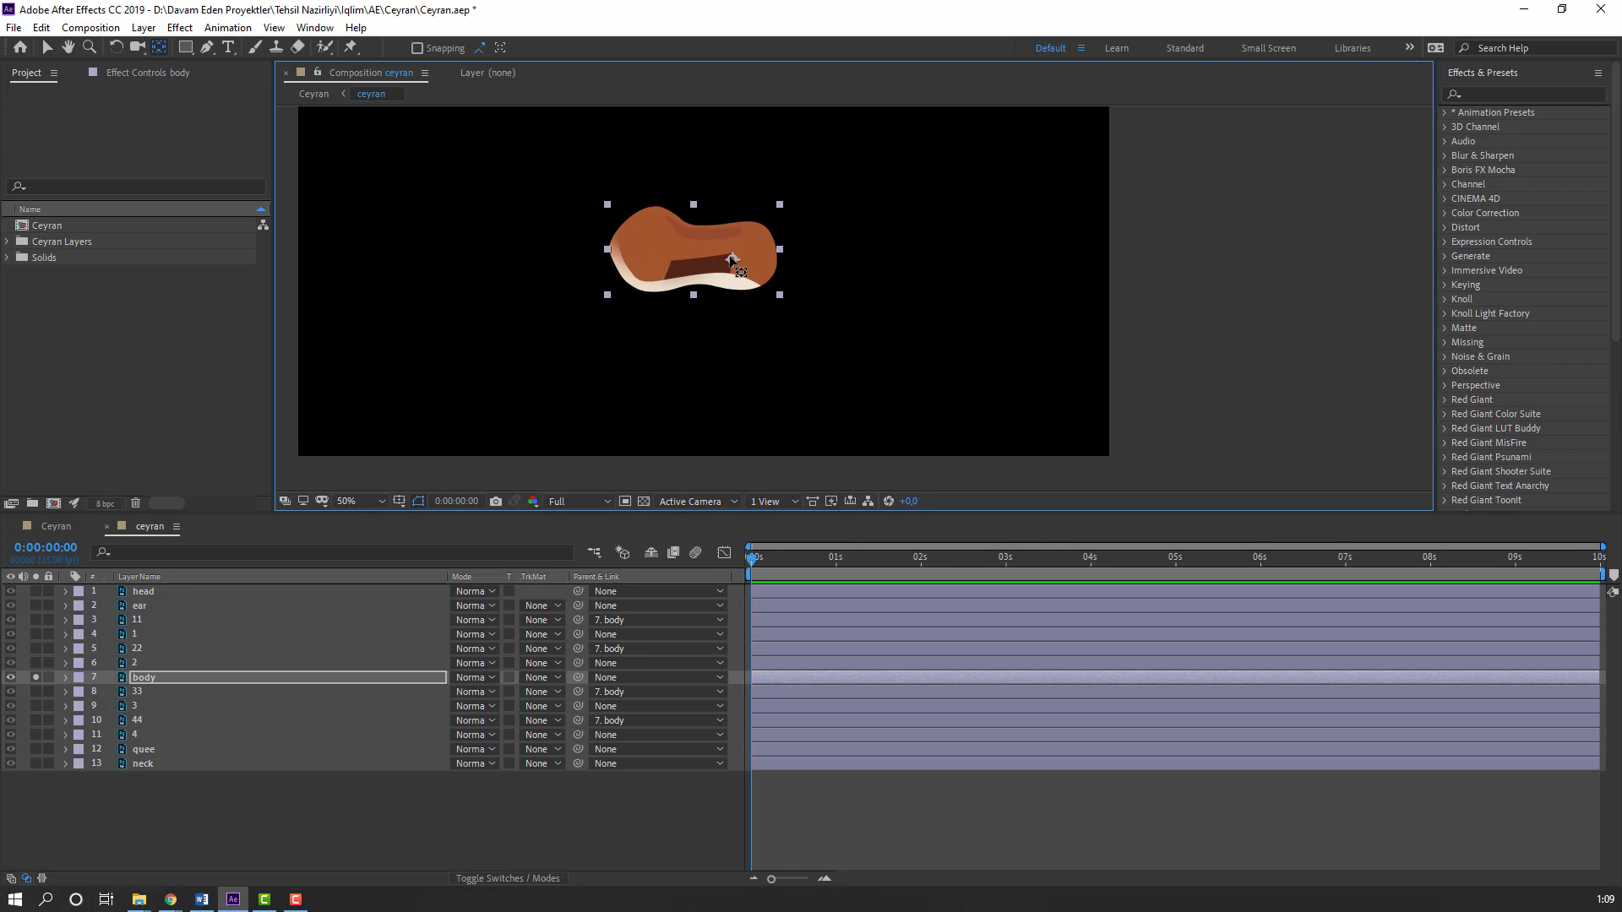
pyautogui.press('v')
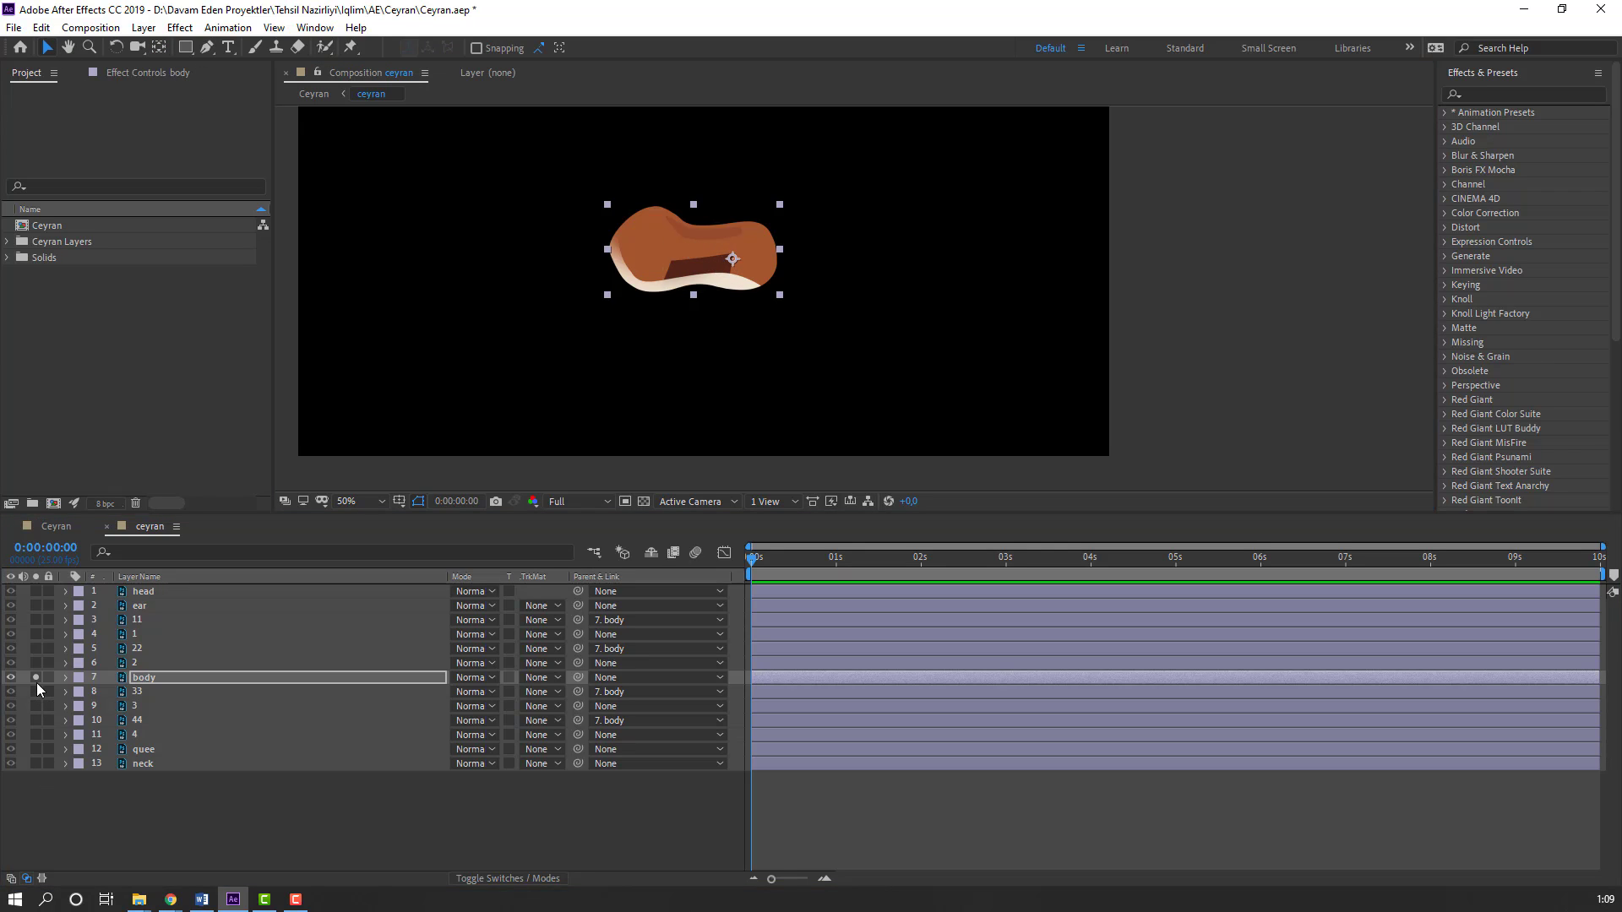
pyautogui.click(36, 680)
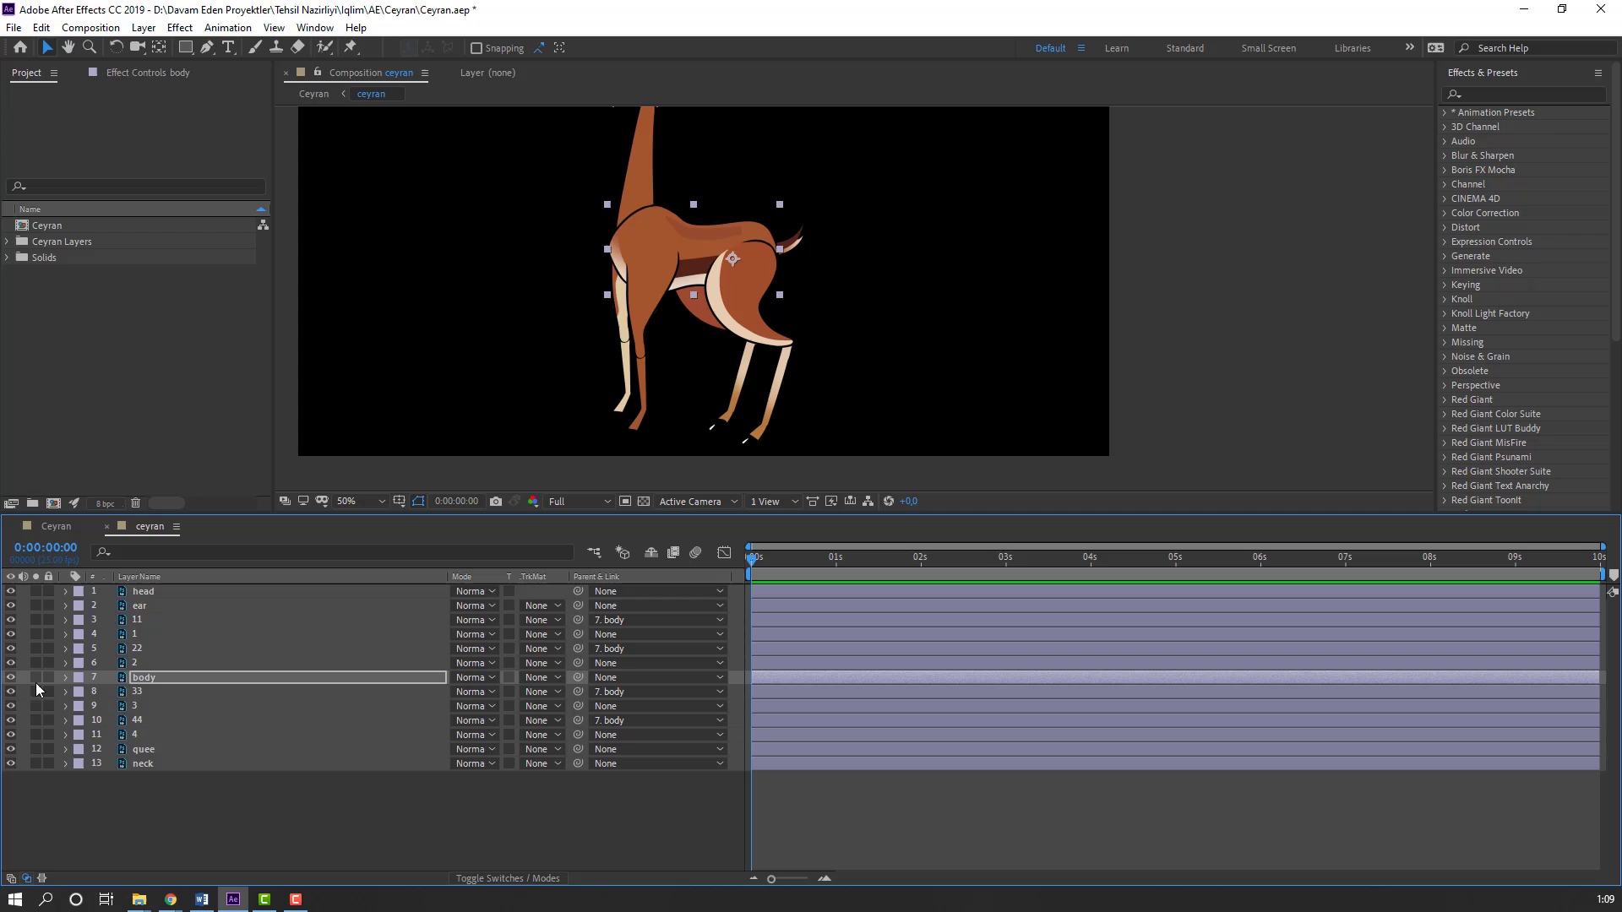
# Step: Solo the head layer and move its anchor point to the joint where the head meets the neck
pyautogui.click(155, 593)
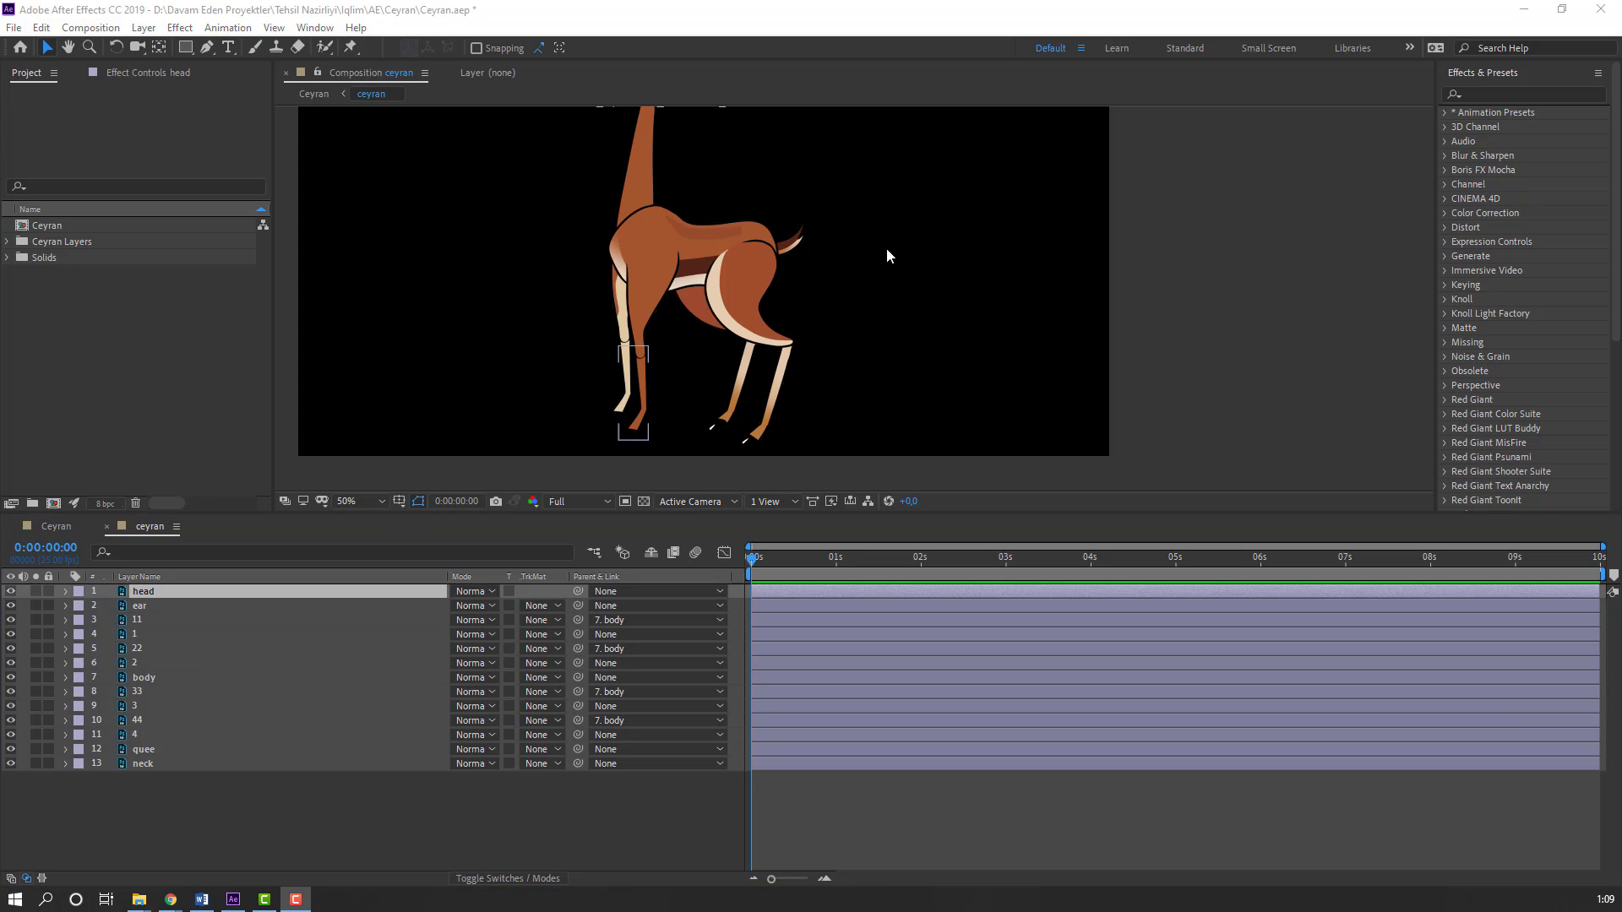
pyautogui.moveTo(694, 110); pyautogui.dragTo(692, 295)
pyautogui.scroll(1, 693, 296)
pyautogui.moveTo(457, 326); pyautogui.dragTo(532, 322)
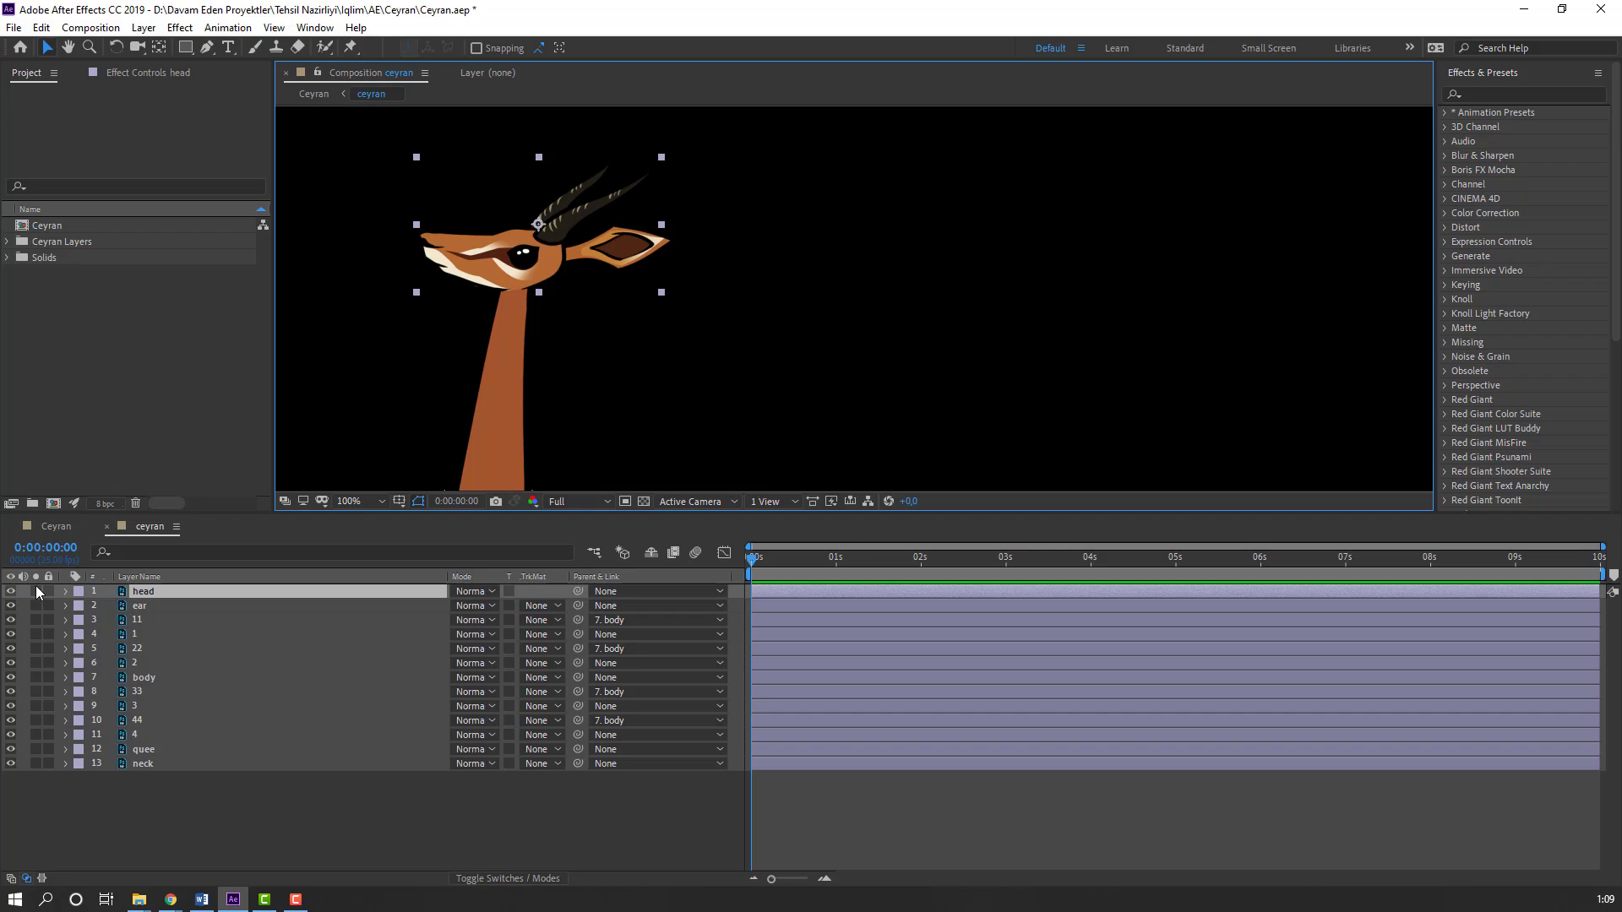
pyautogui.click(36, 591)
pyautogui.click(158, 47)
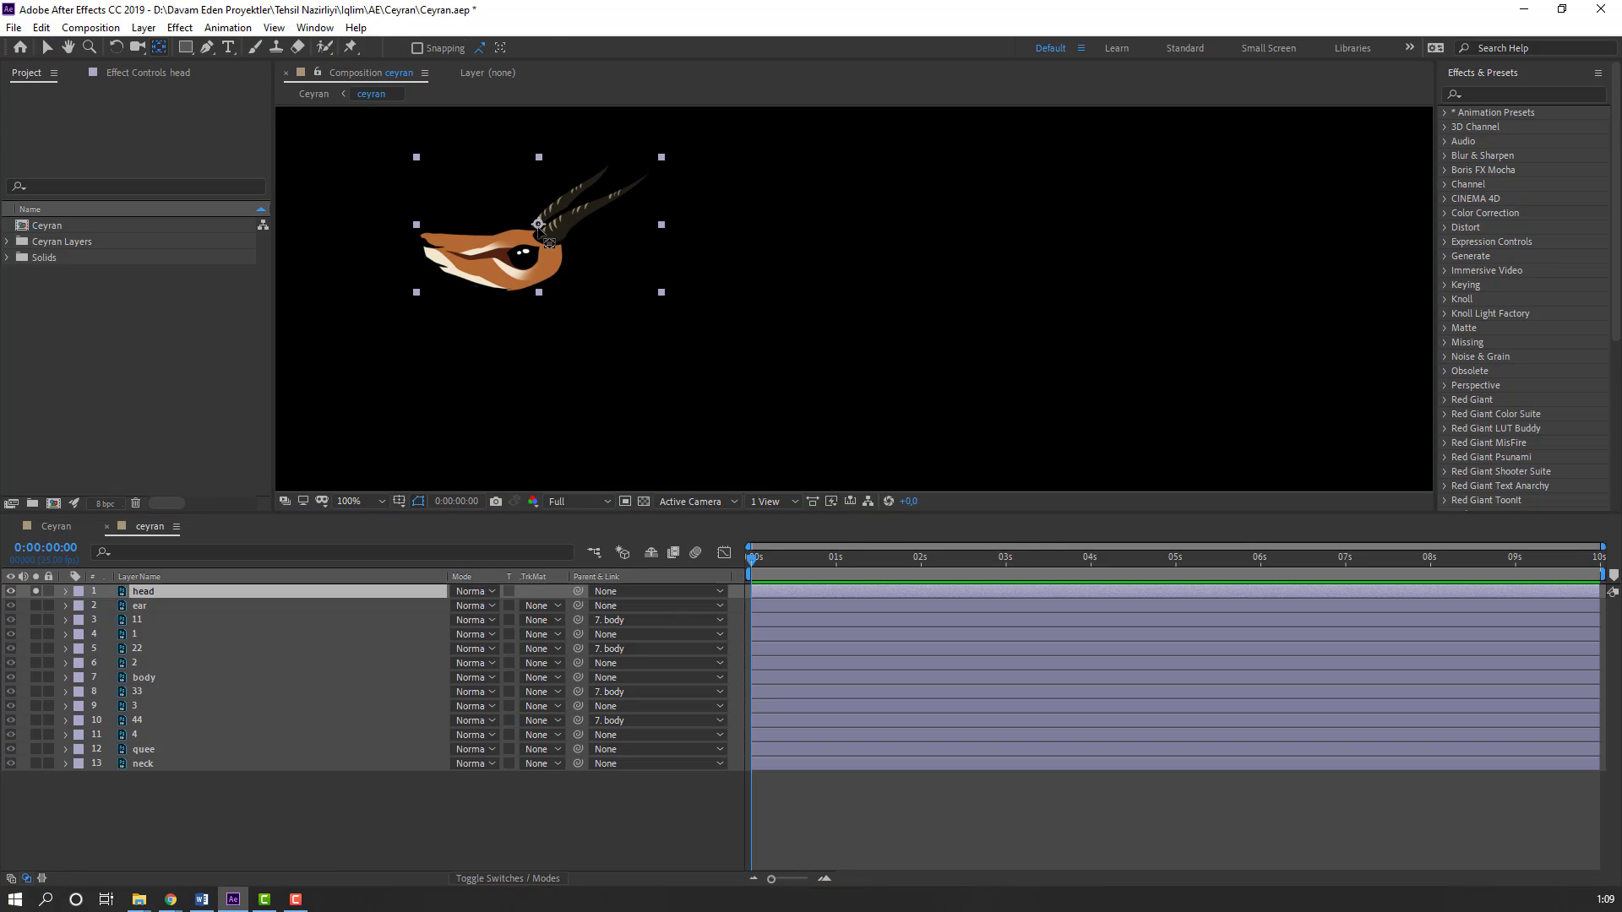
pyautogui.moveTo(538, 224); pyautogui.dragTo(529, 281)
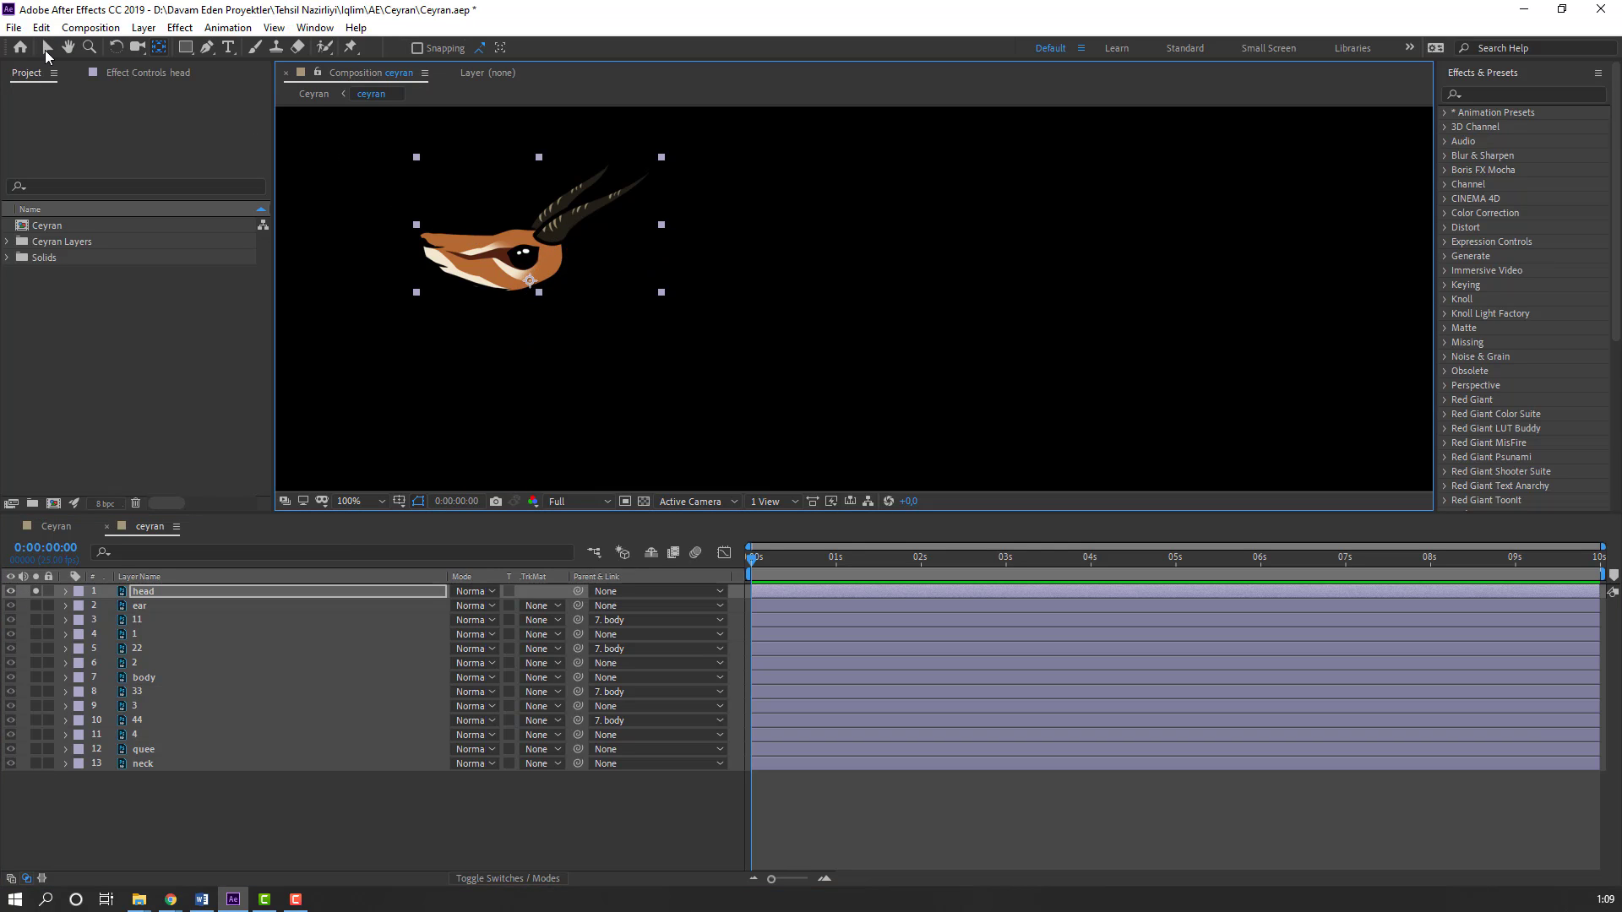
pyautogui.click(46, 51)
# Step: Solo the ear layer alongside the head and move its anchor point to the ear's base
pyautogui.click(140, 607)
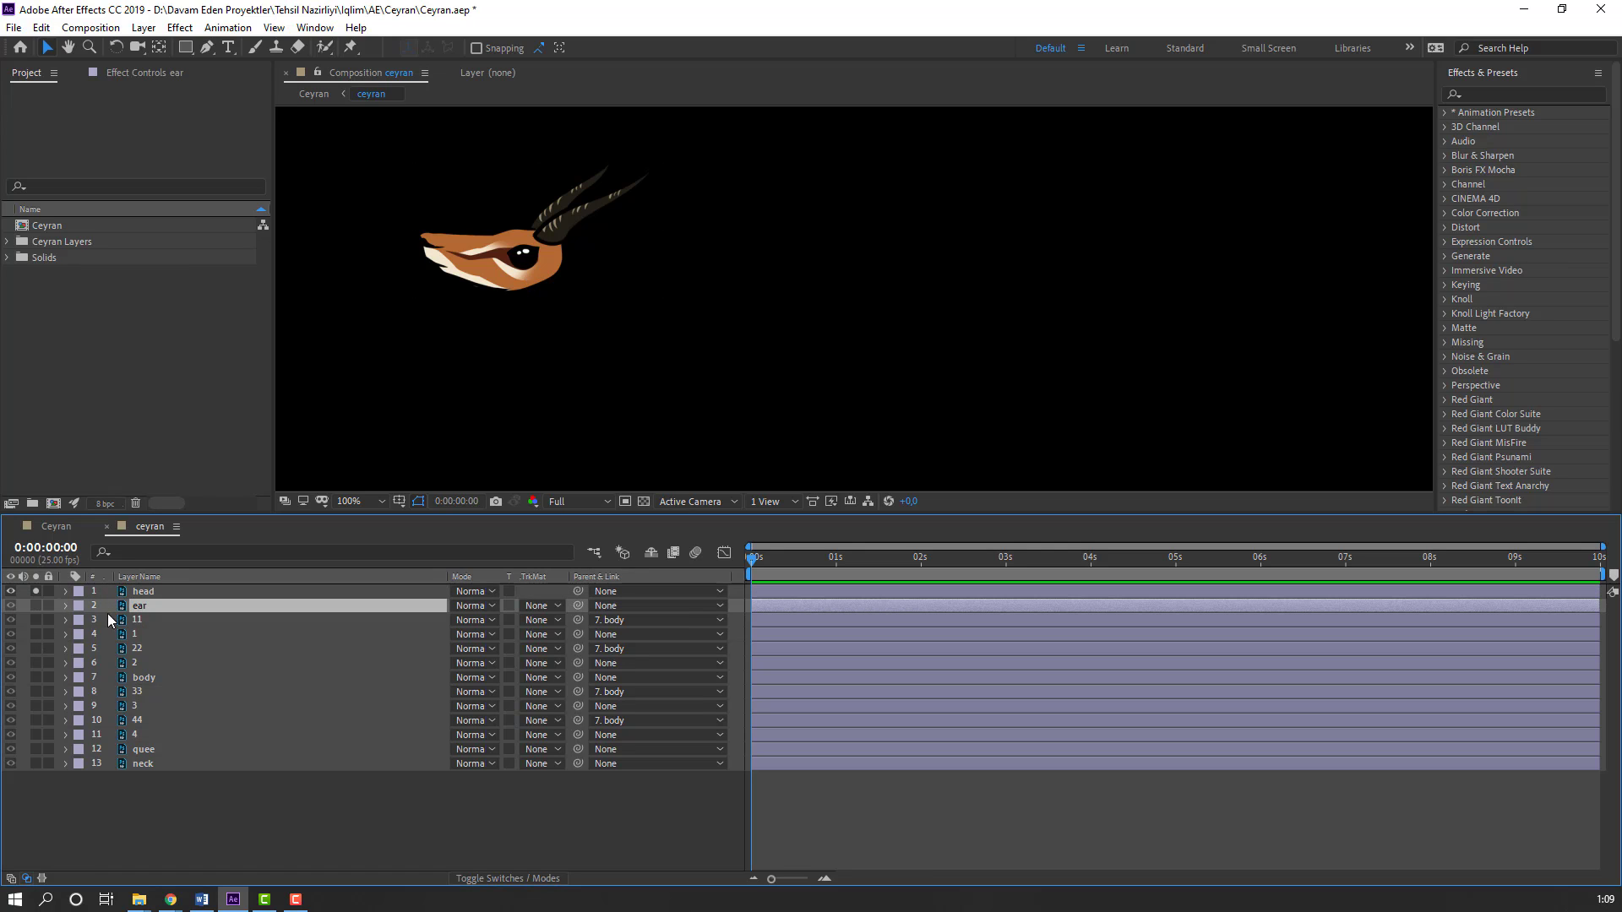
pyautogui.click(37, 606)
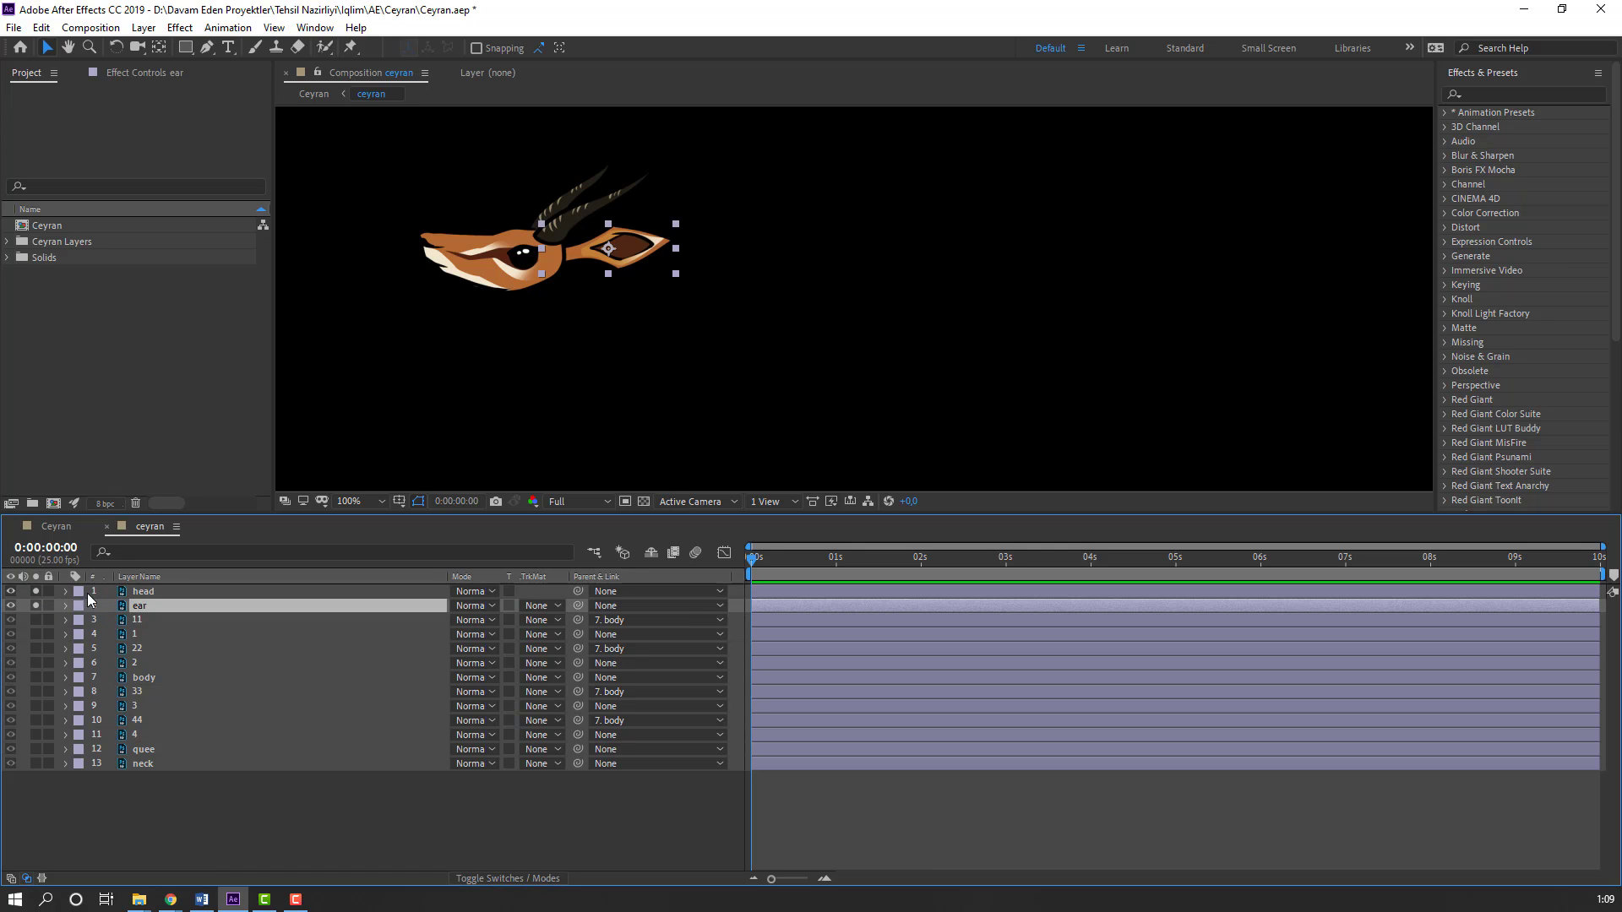
pyautogui.click(158, 49)
pyautogui.moveTo(608, 250); pyautogui.dragTo(568, 256)
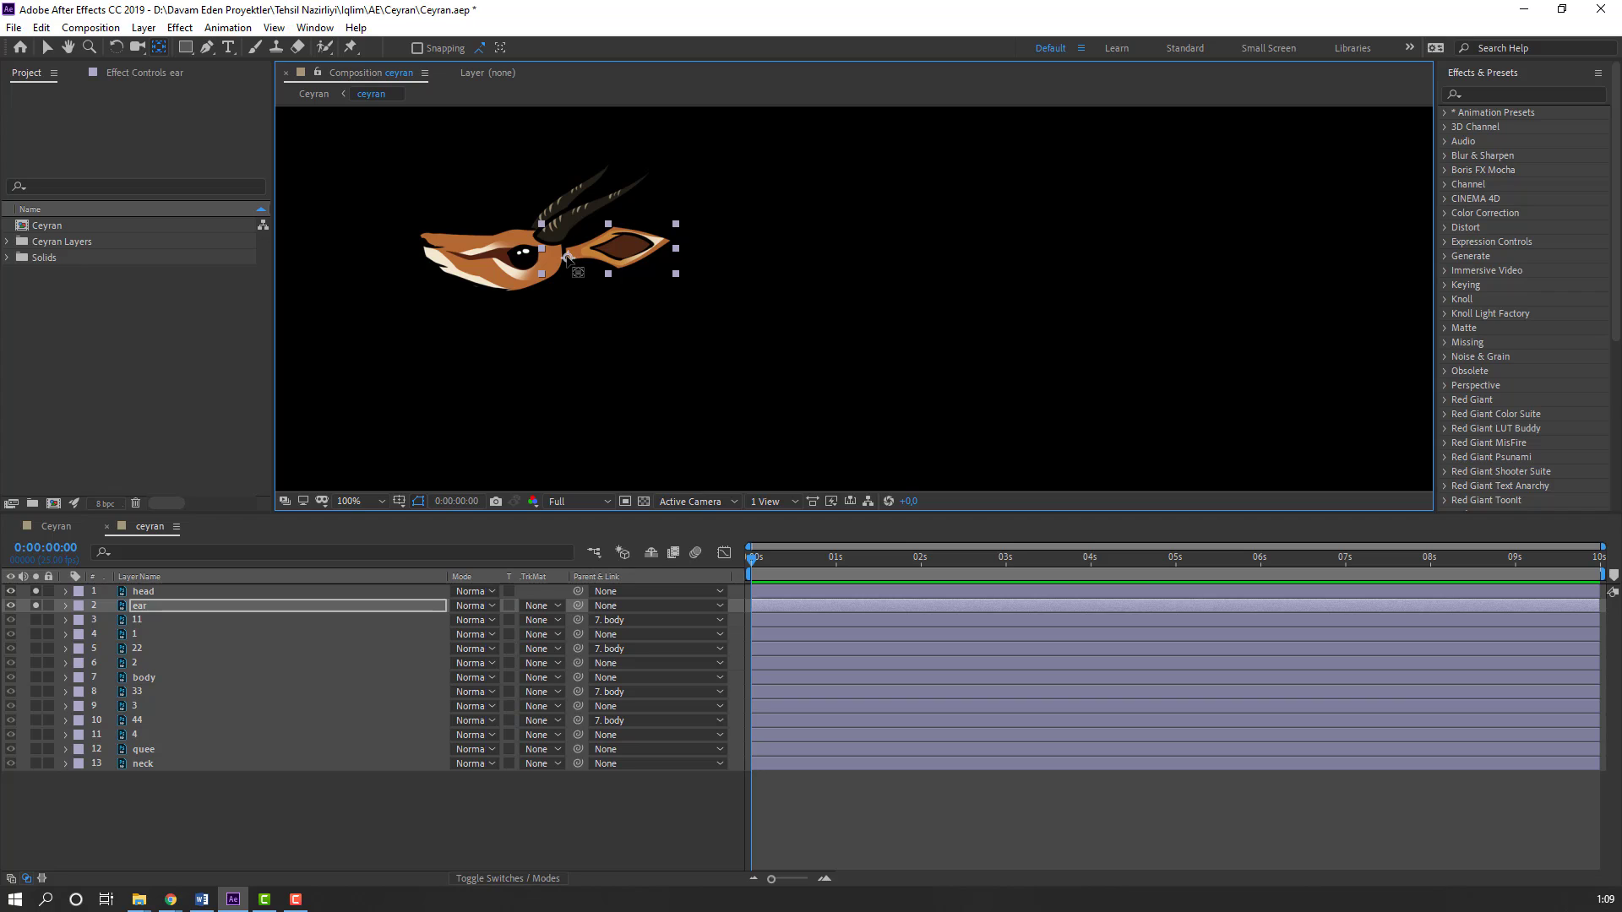
# Step: Parent the ear layer to the head and the head layer to the neck
pyautogui.moveTo(577, 604); pyautogui.dragTo(145, 593)
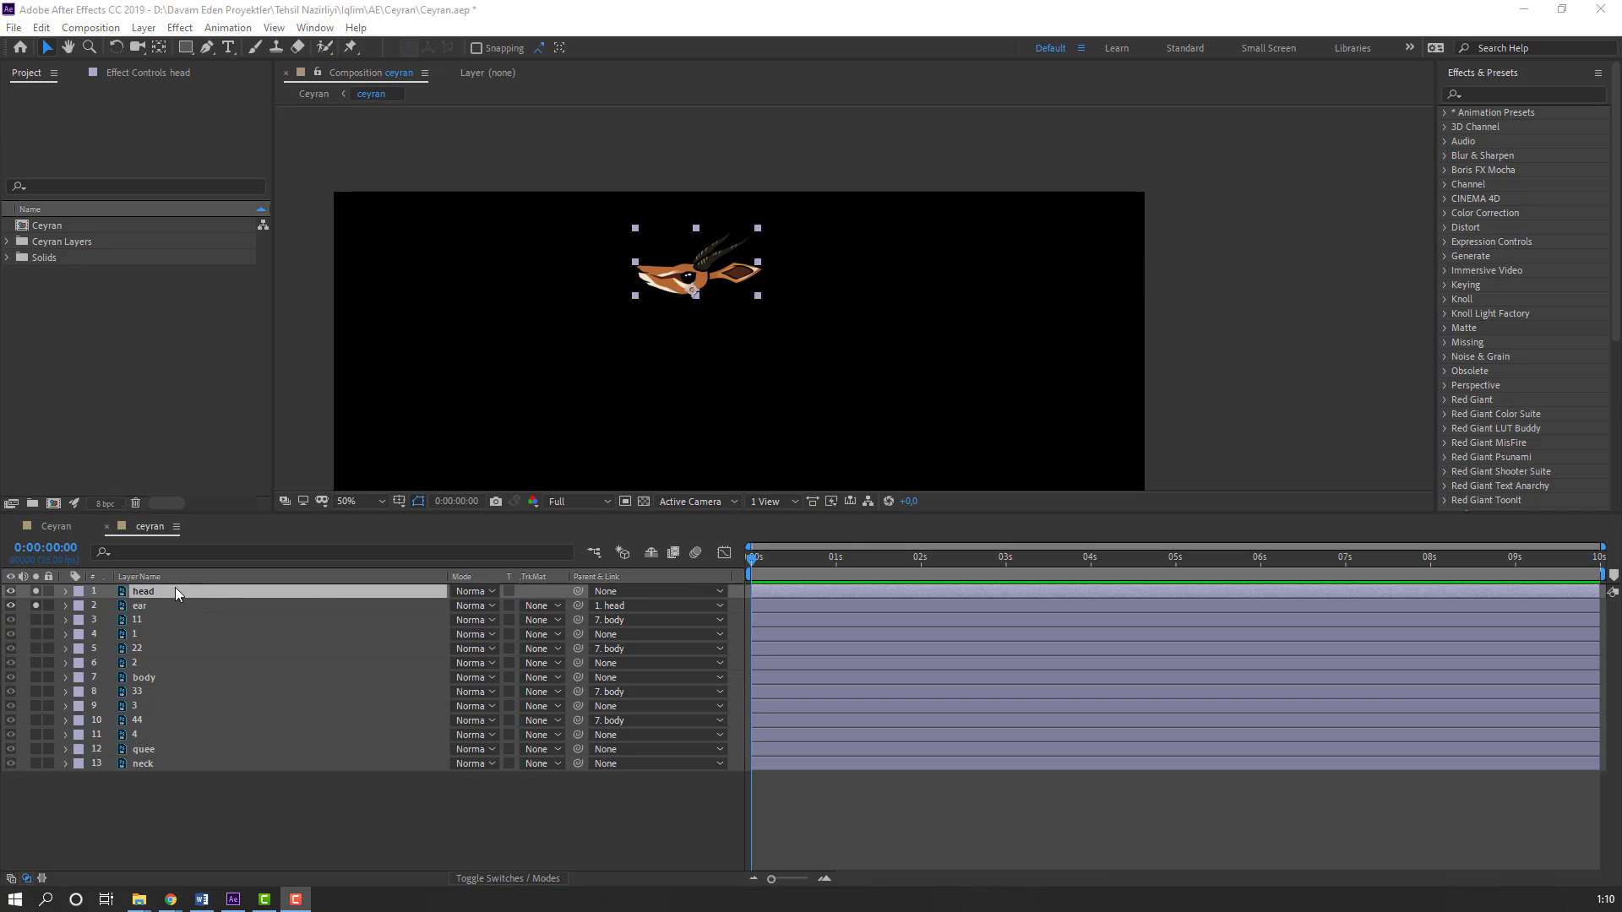
pyautogui.click(138, 594)
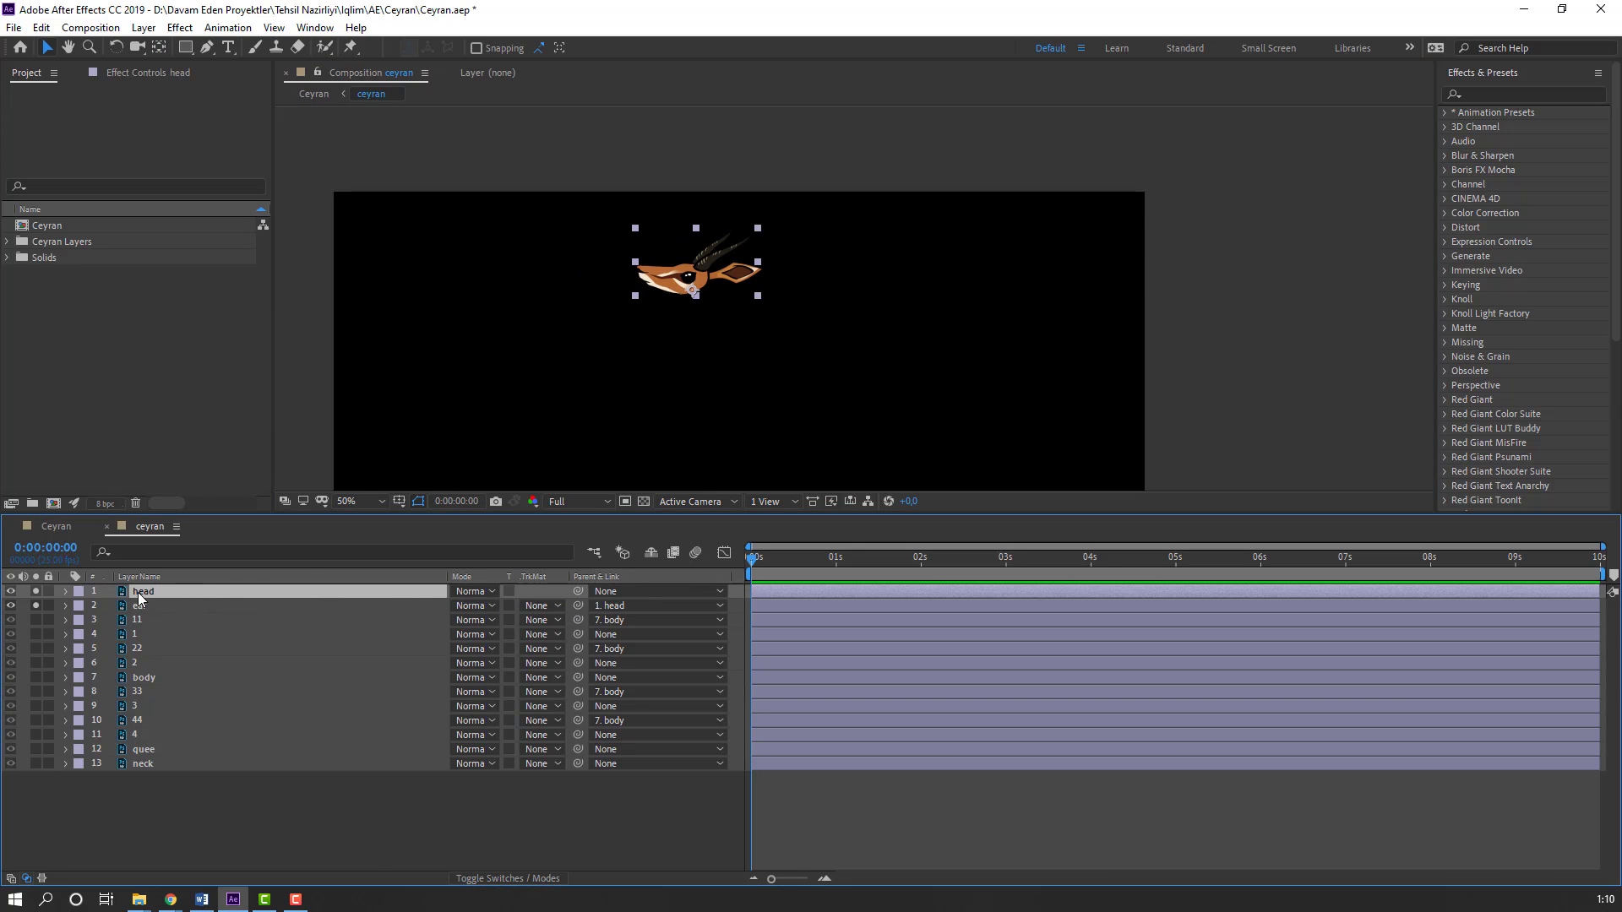
pyautogui.moveTo(578, 592); pyautogui.dragTo(144, 763)
# Step: Solo the neck layer and move its anchor point to the neck's lower end
pyautogui.click(144, 767)
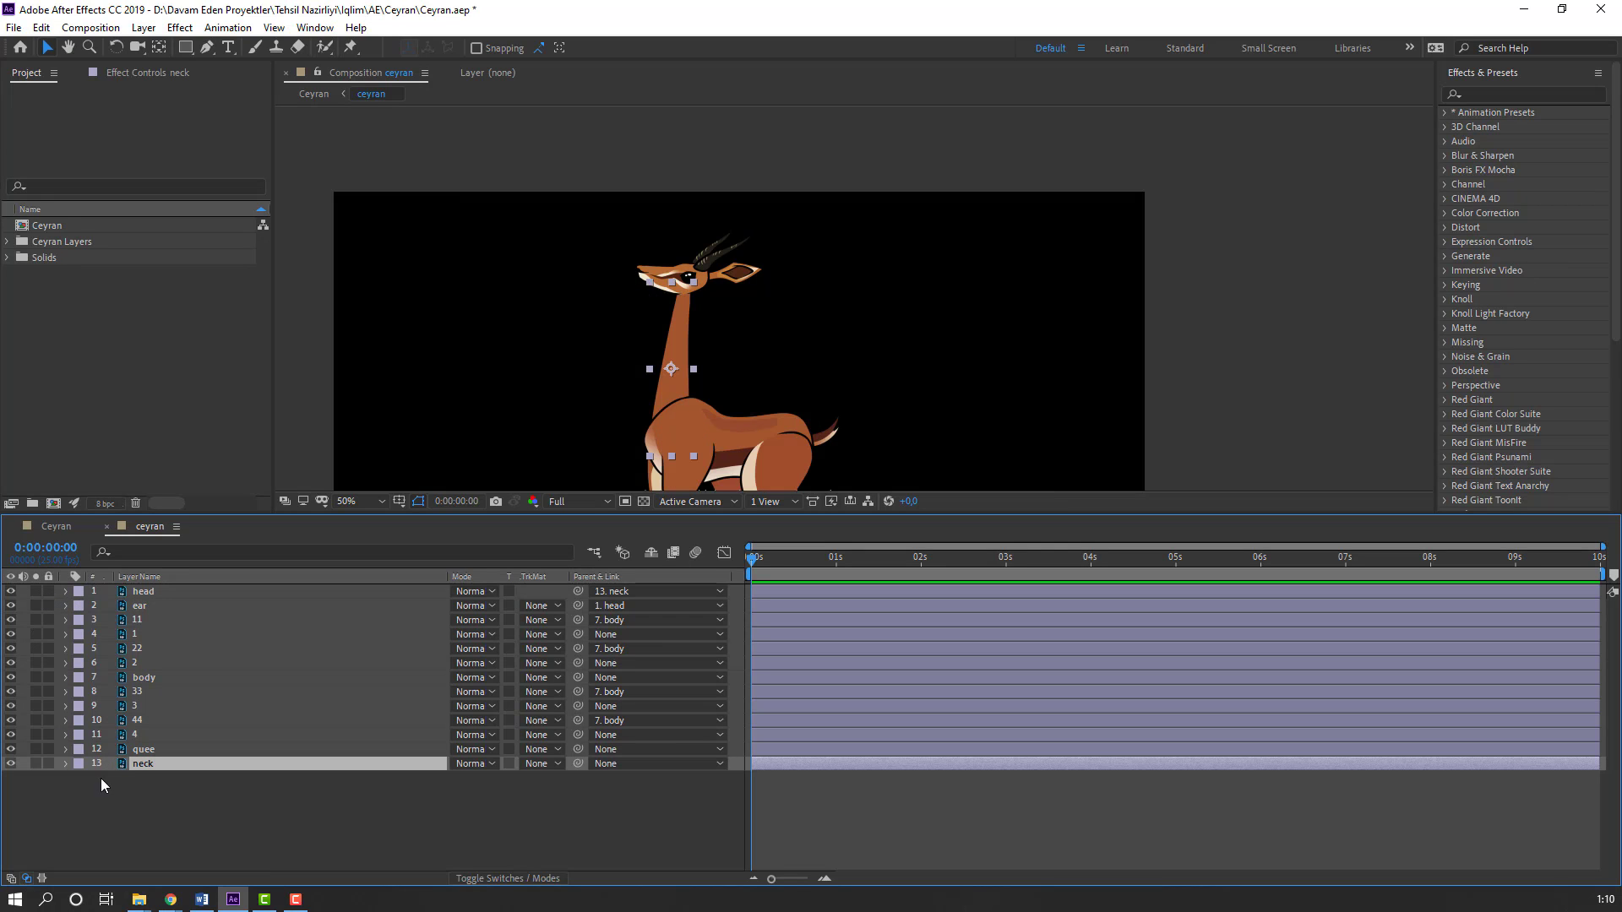
pyautogui.click(36, 763)
pyautogui.moveTo(641, 322); pyautogui.dragTo(634, 409)
pyautogui.click(160, 47)
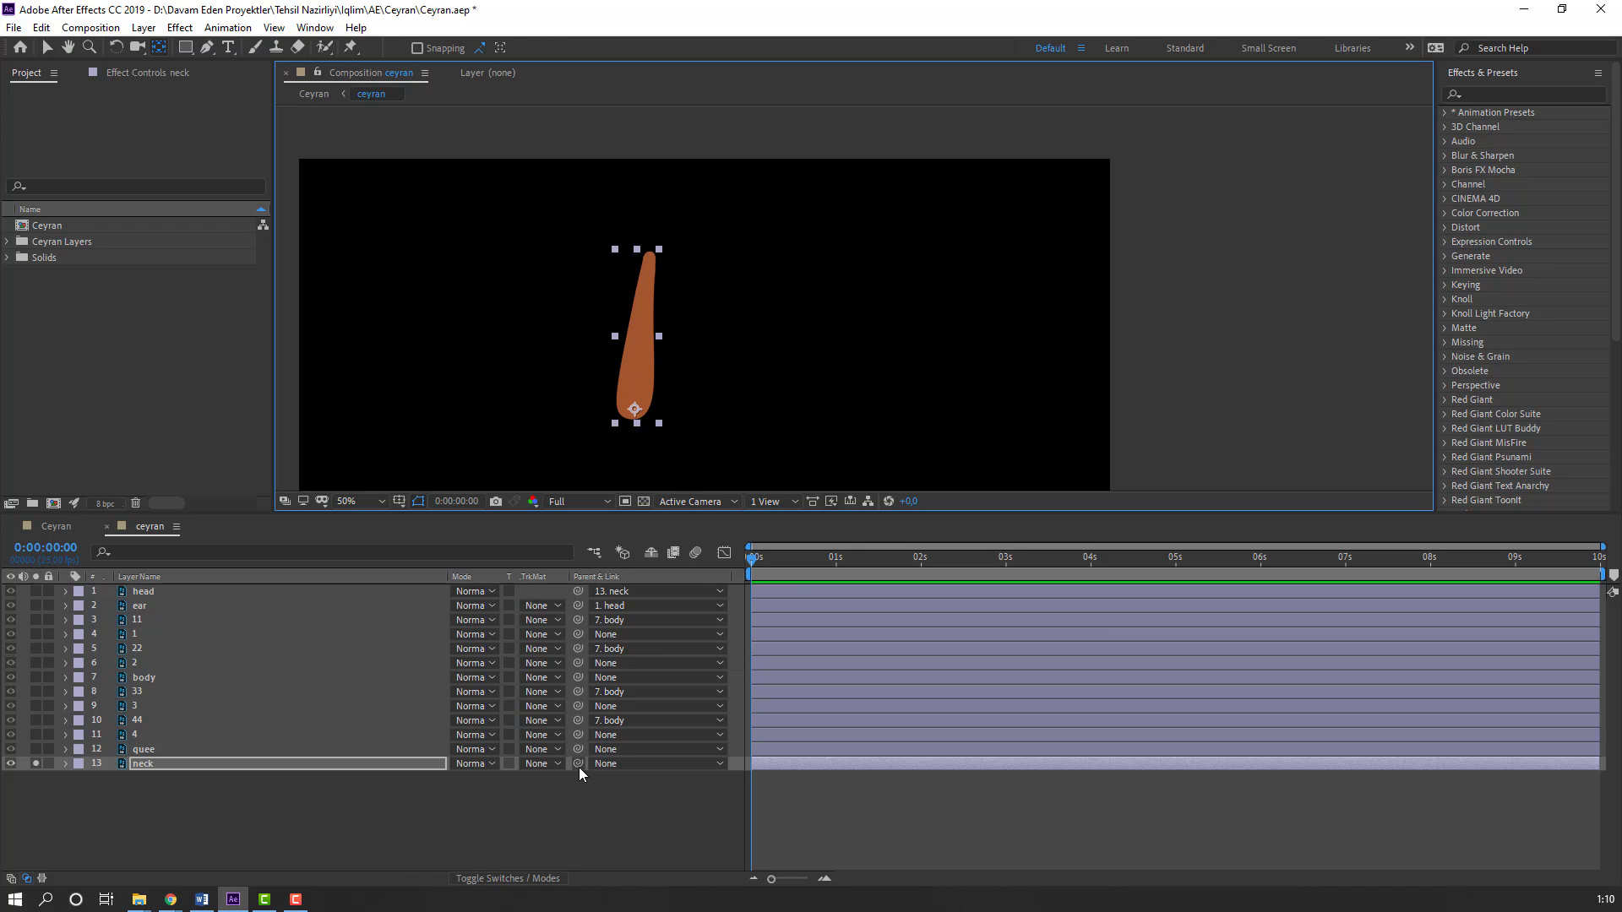
# Step: Parent the neck layer to the body and unsolo the neck
pyautogui.moveTo(579, 763); pyautogui.dragTo(169, 679)
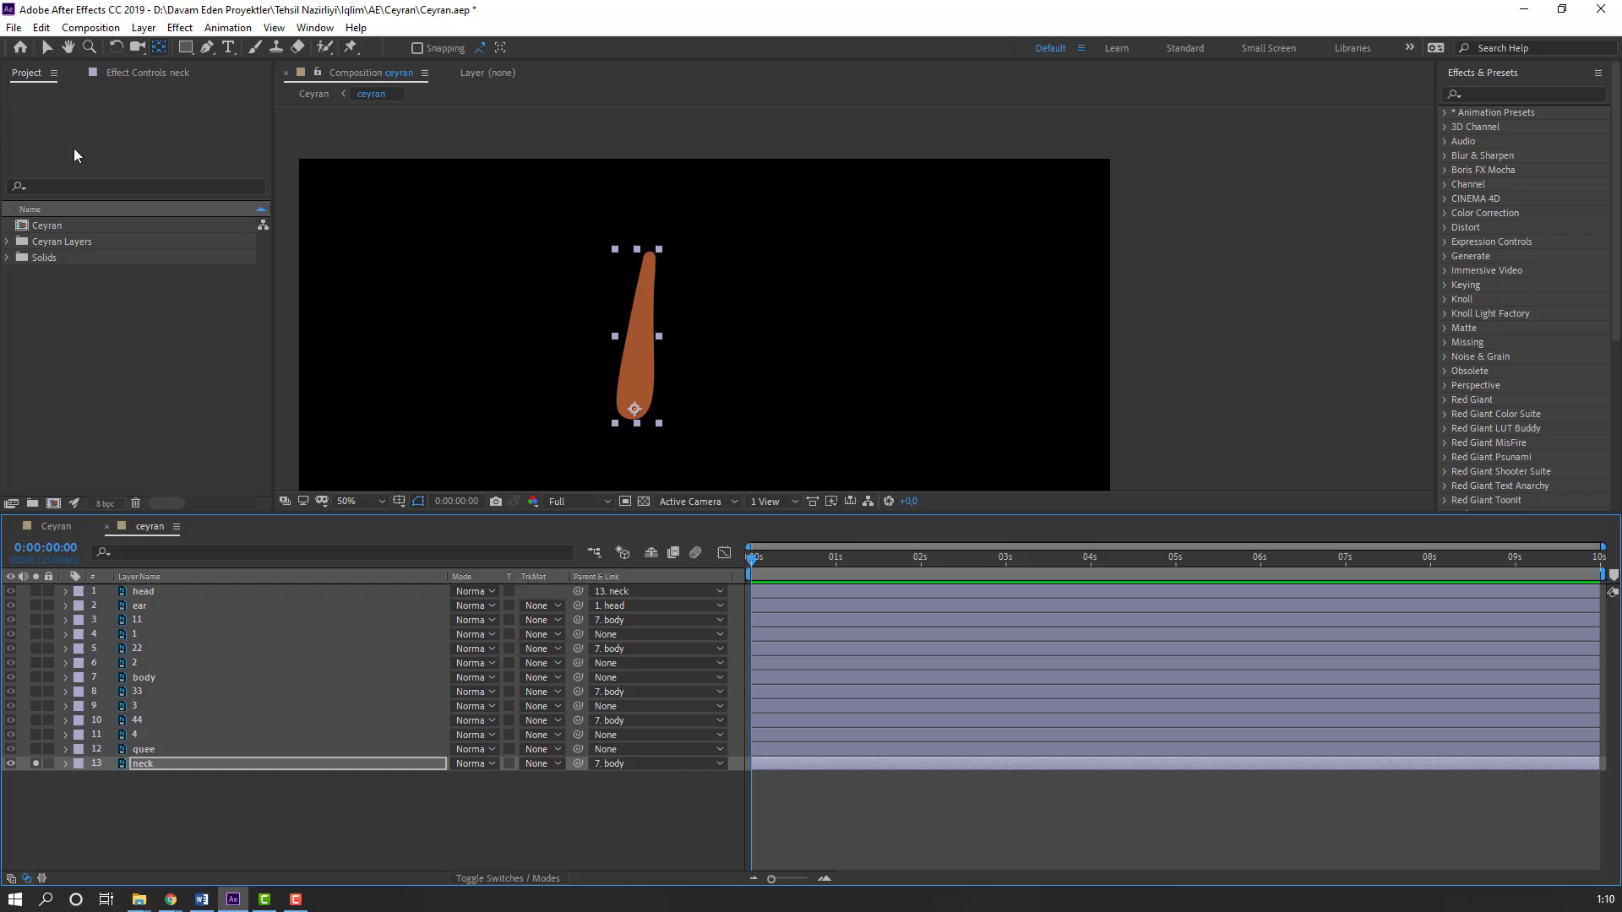
pyautogui.click(43, 31)
pyautogui.click(86, 4)
pyautogui.click(47, 47)
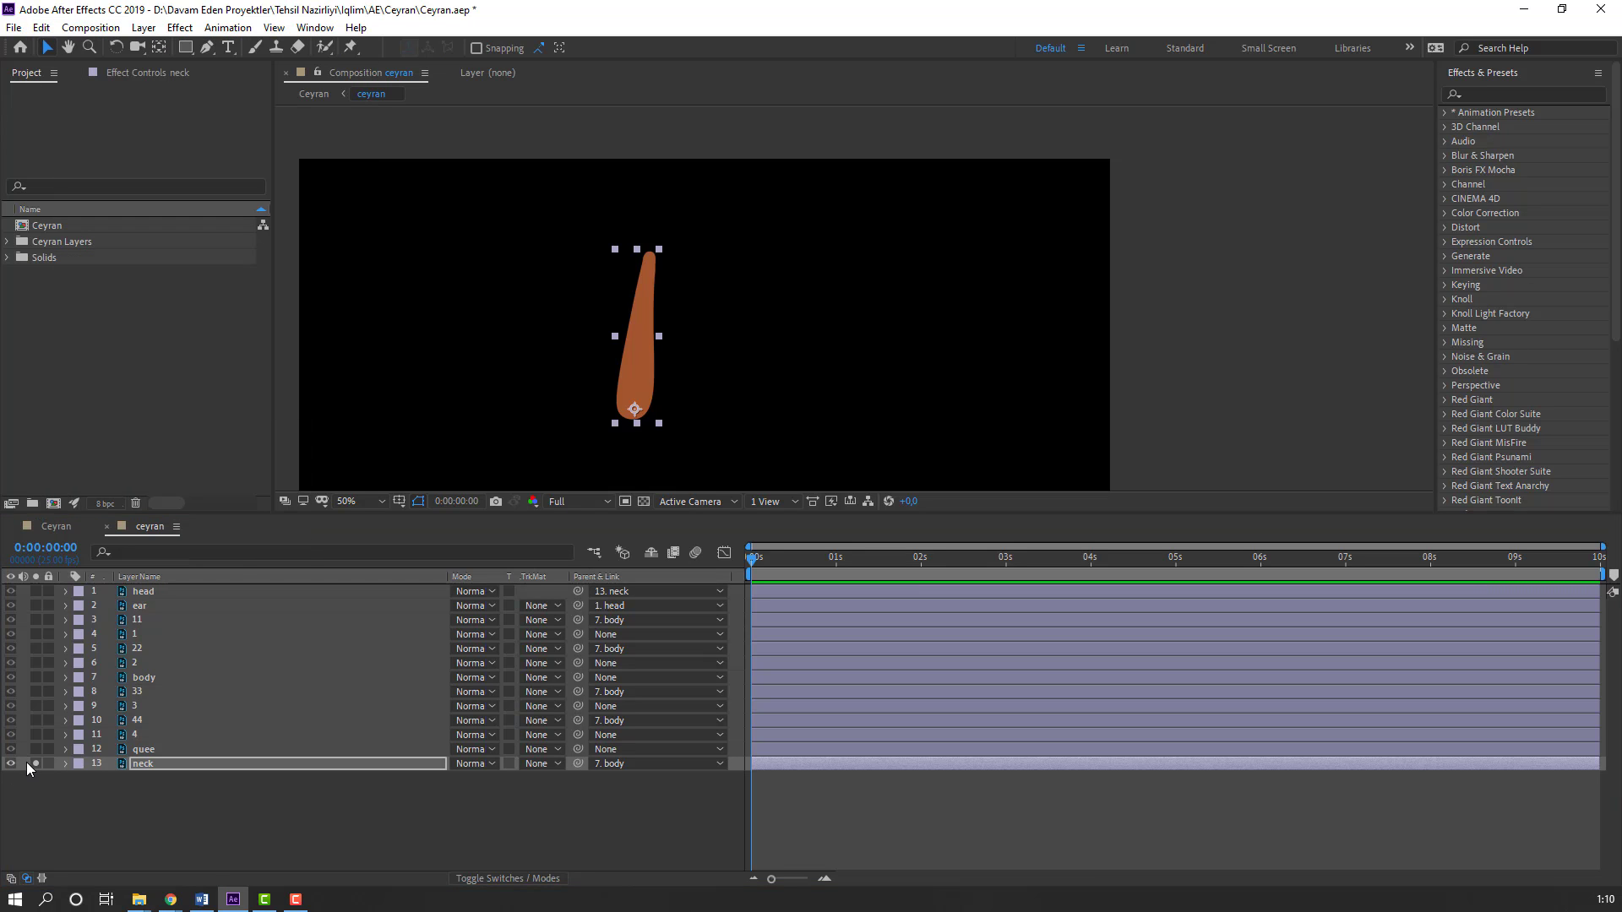
pyautogui.click(36, 763)
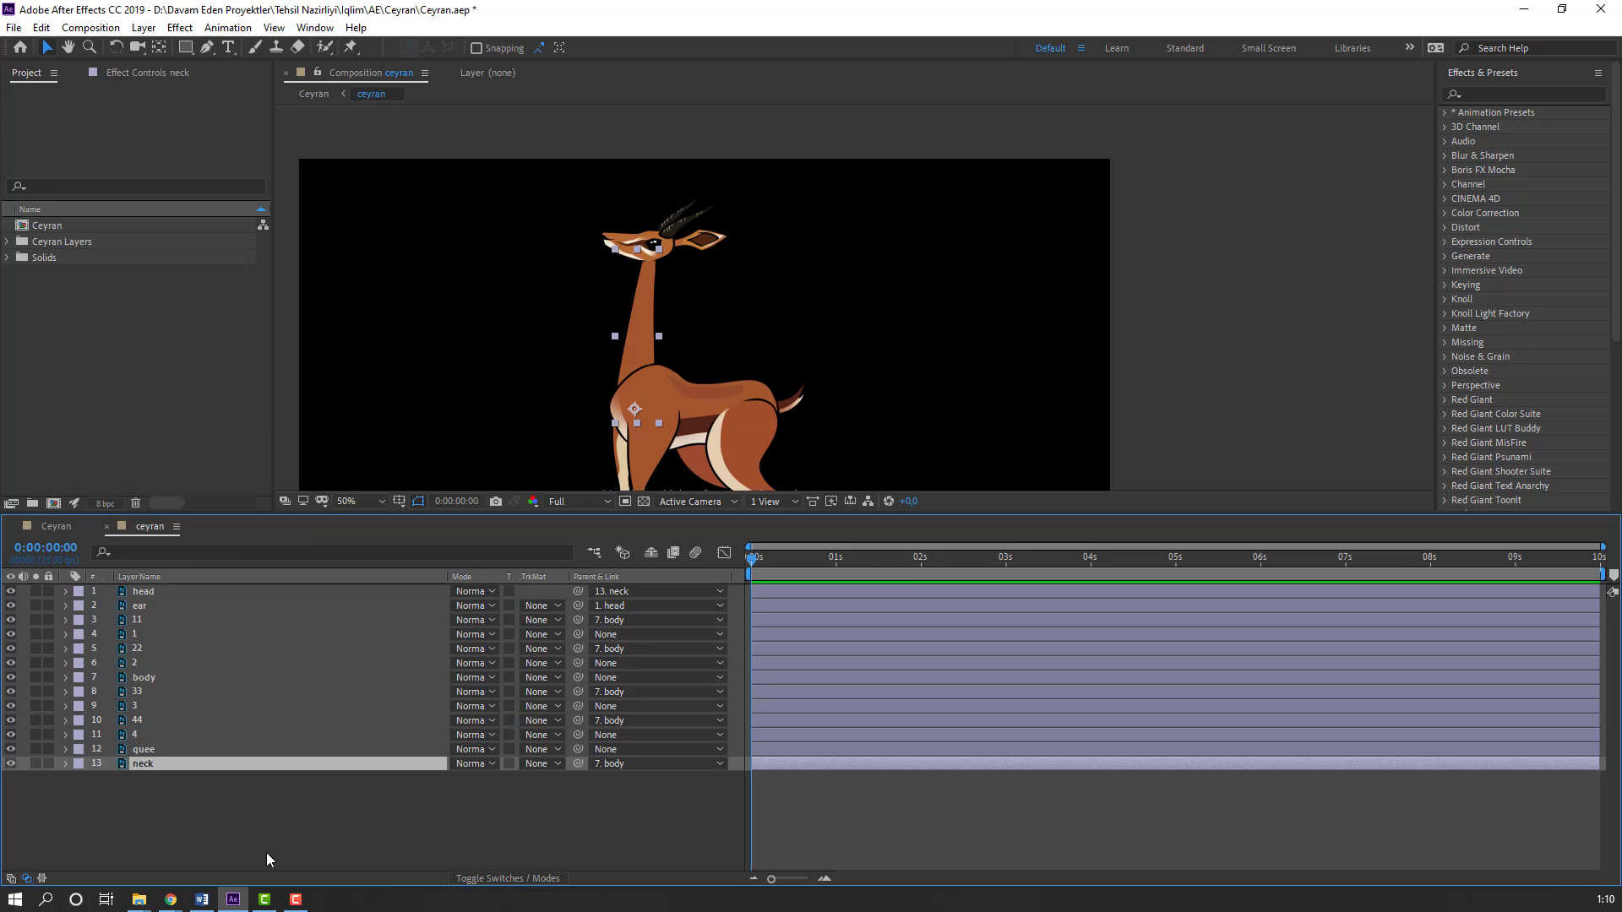
# Step: Test rotating the neck, head and ear layers about their anchor points, undoing each test rotation
pyautogui.press('r')
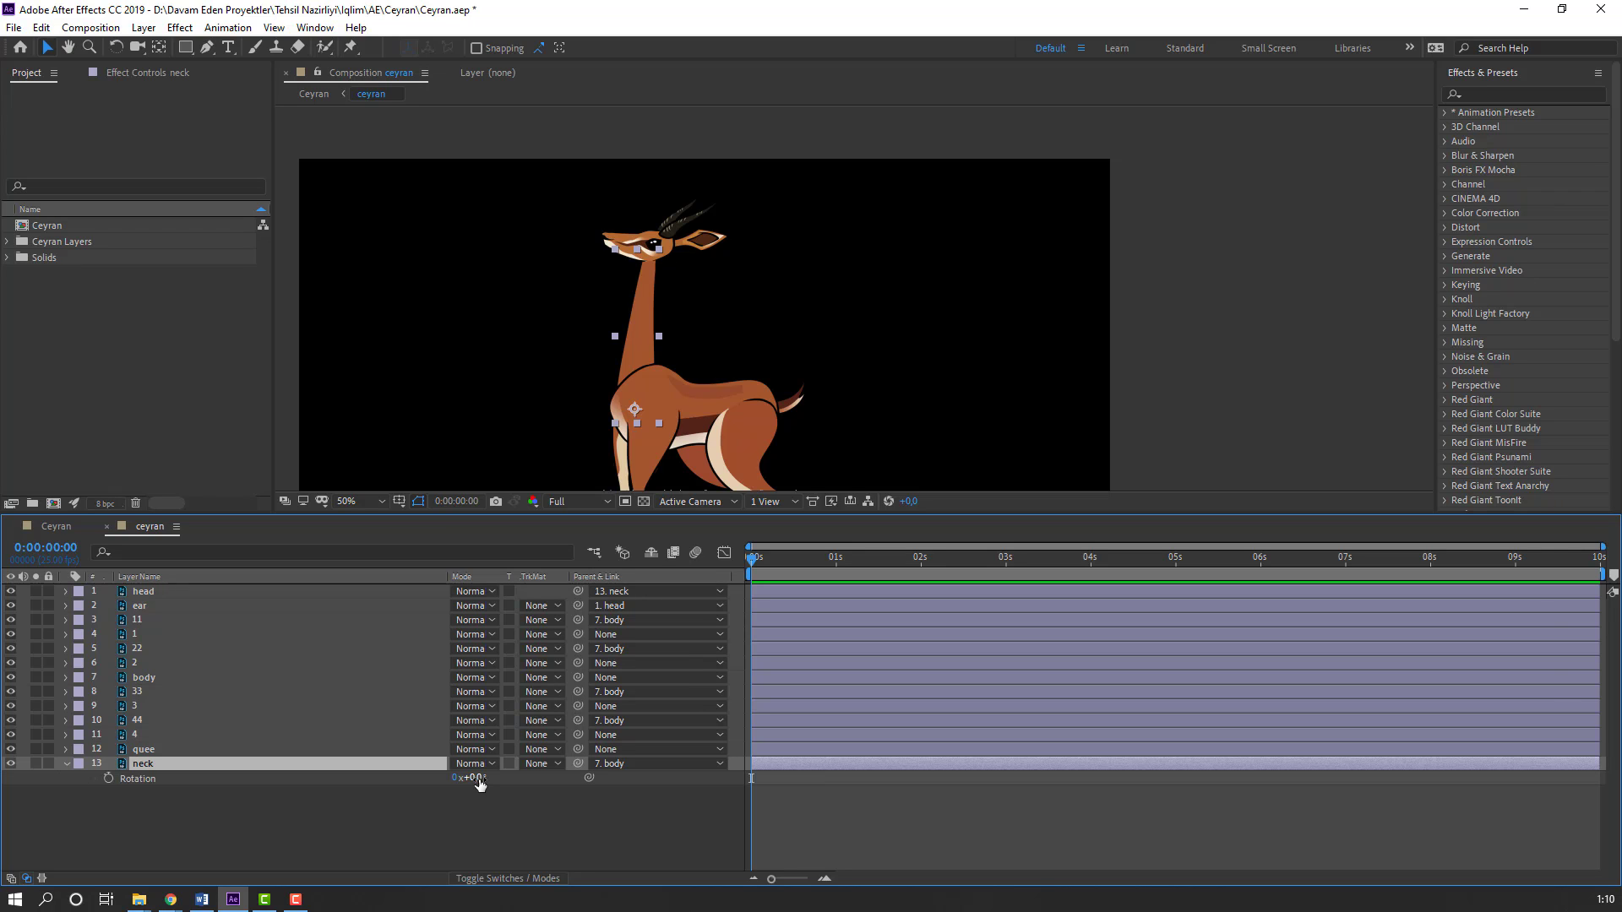
pyautogui.moveTo(478, 778); pyautogui.dragTo(460, 772)
pyautogui.hotkey('ctrl', 'z')
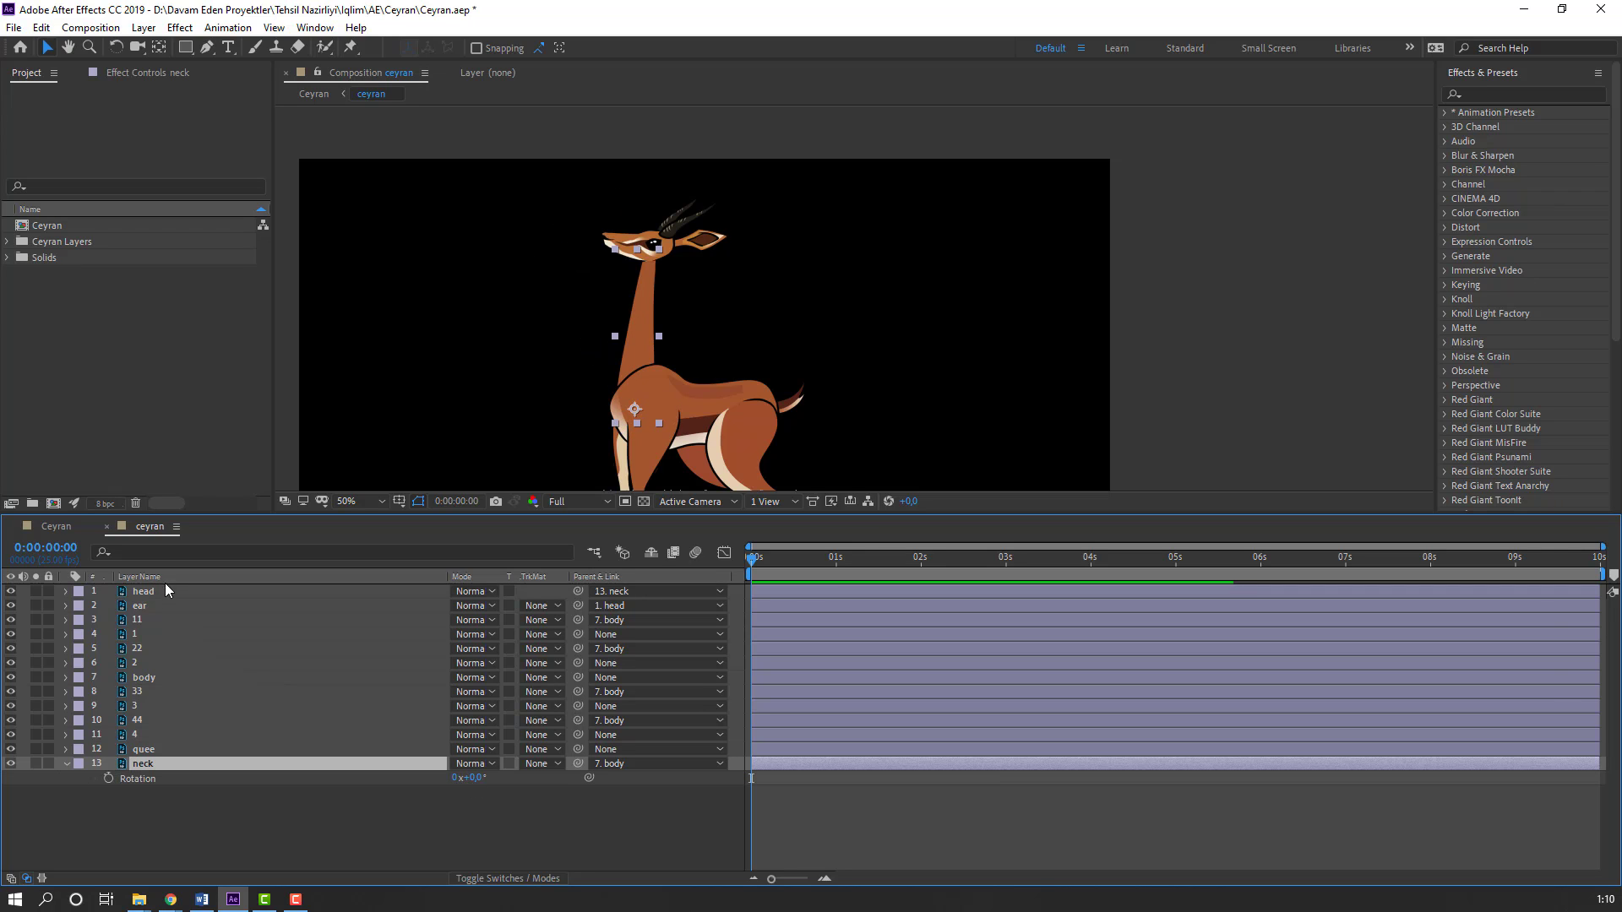
pyautogui.click(162, 591)
pyautogui.press('r')
pyautogui.moveTo(471, 606); pyautogui.dragTo(442, 649)
pyautogui.hotkey('ctrl', 'z')
pyautogui.click(142, 622)
pyautogui.press('r')
pyautogui.hotkey('ctrl', 'z')
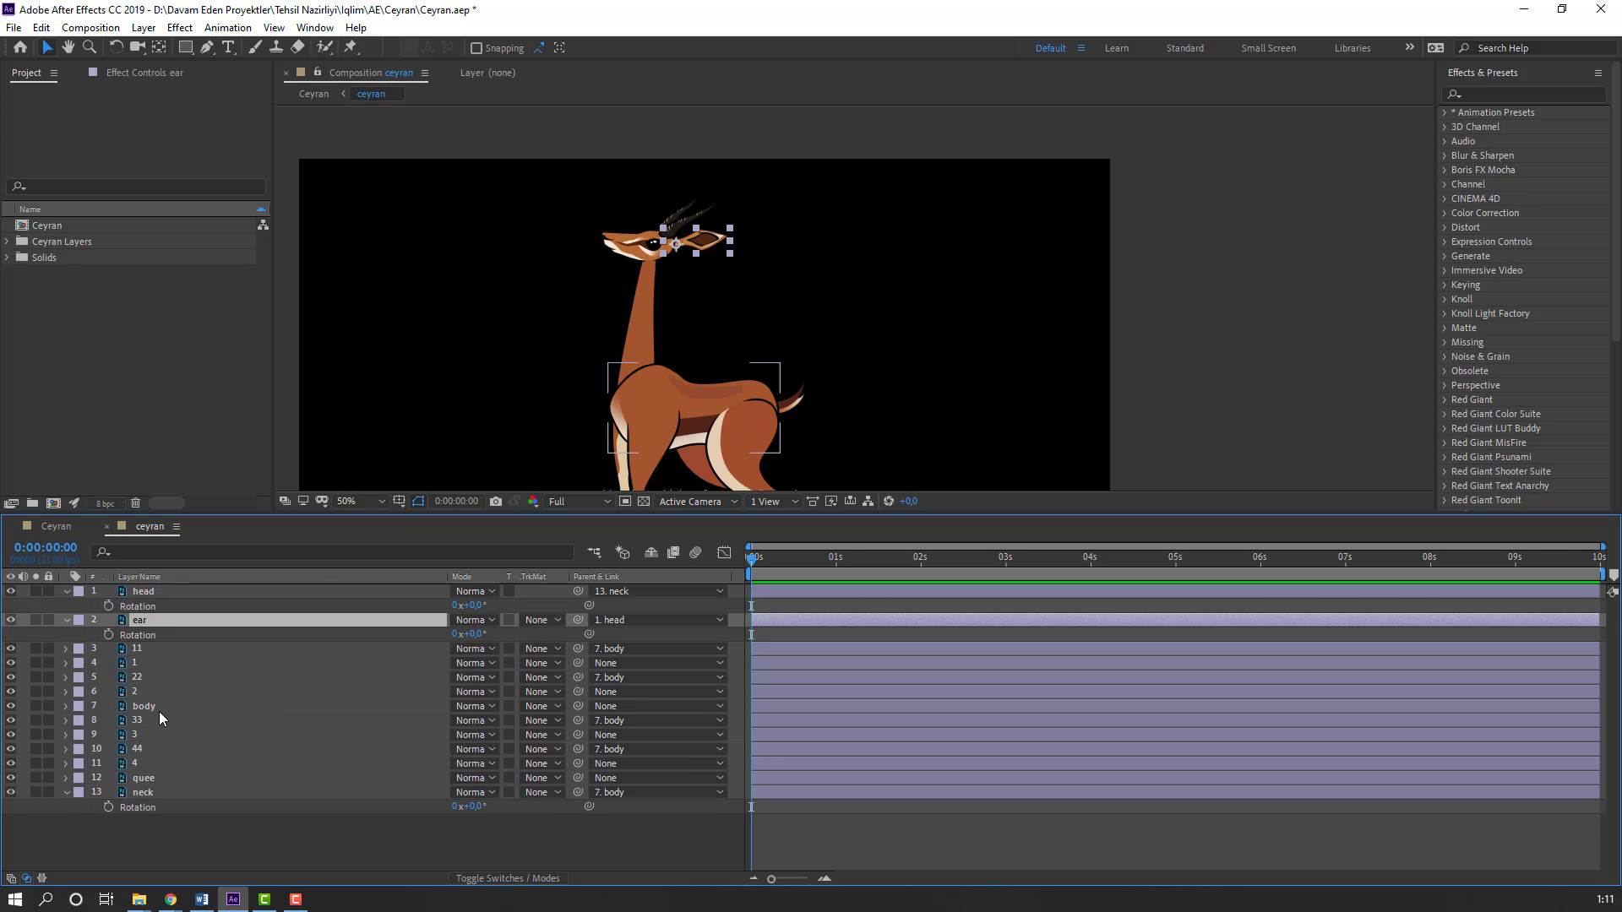
# Step: Collapse the Rotation properties of the head, ear and neck layers
pyautogui.click(159, 708)
pyautogui.moveTo(708, 437); pyautogui.dragTo(639, 359)
pyautogui.click(68, 620)
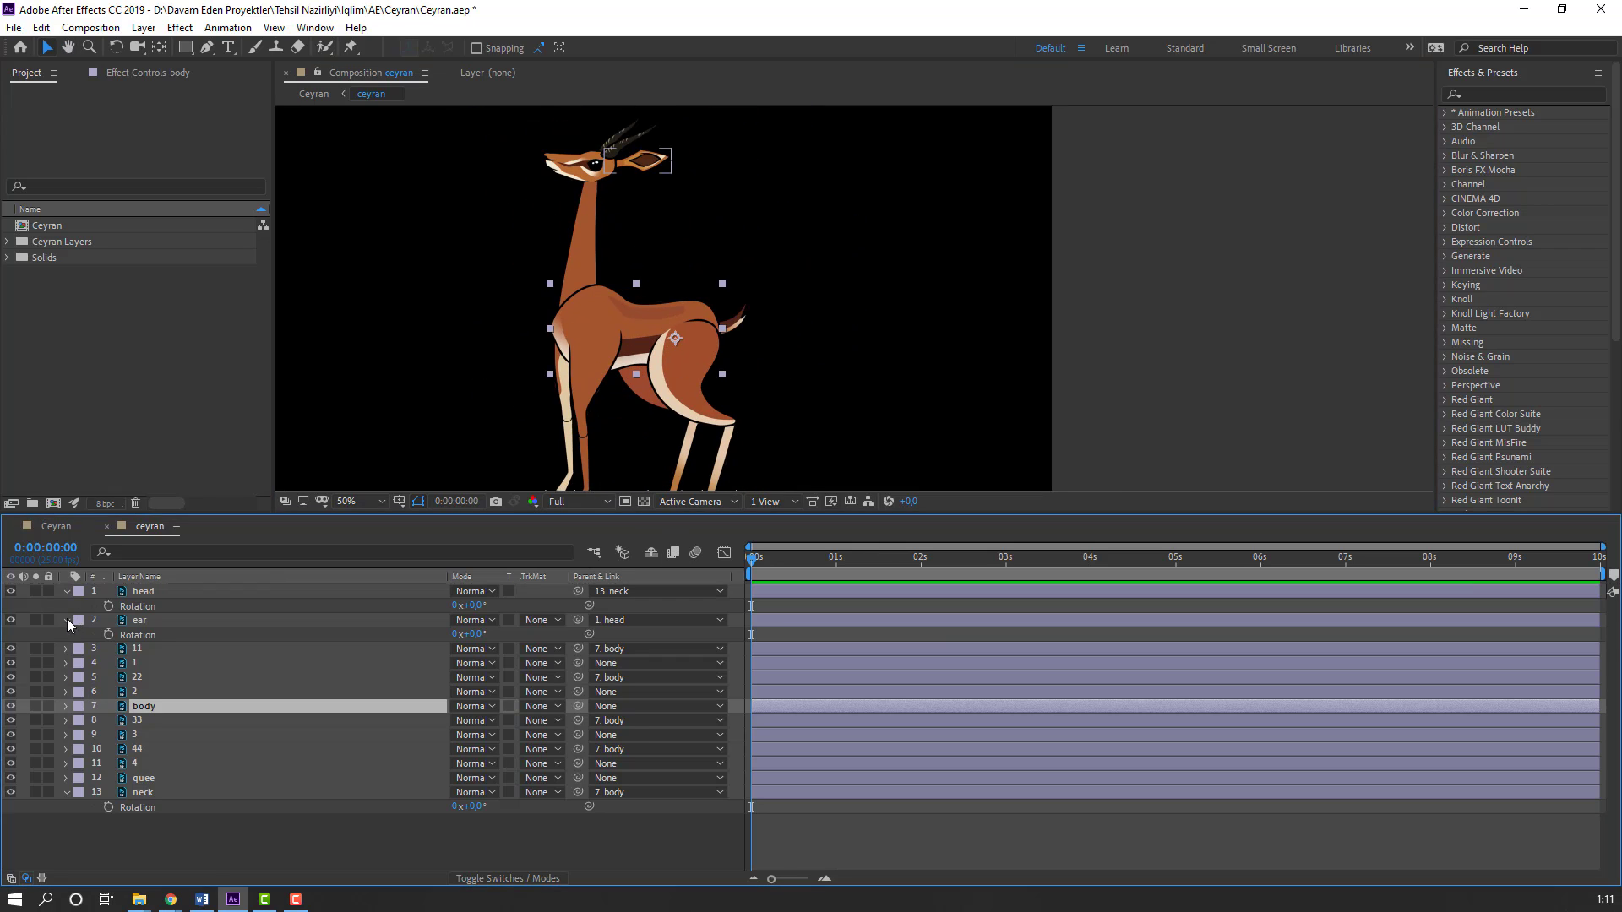
pyautogui.click(65, 763)
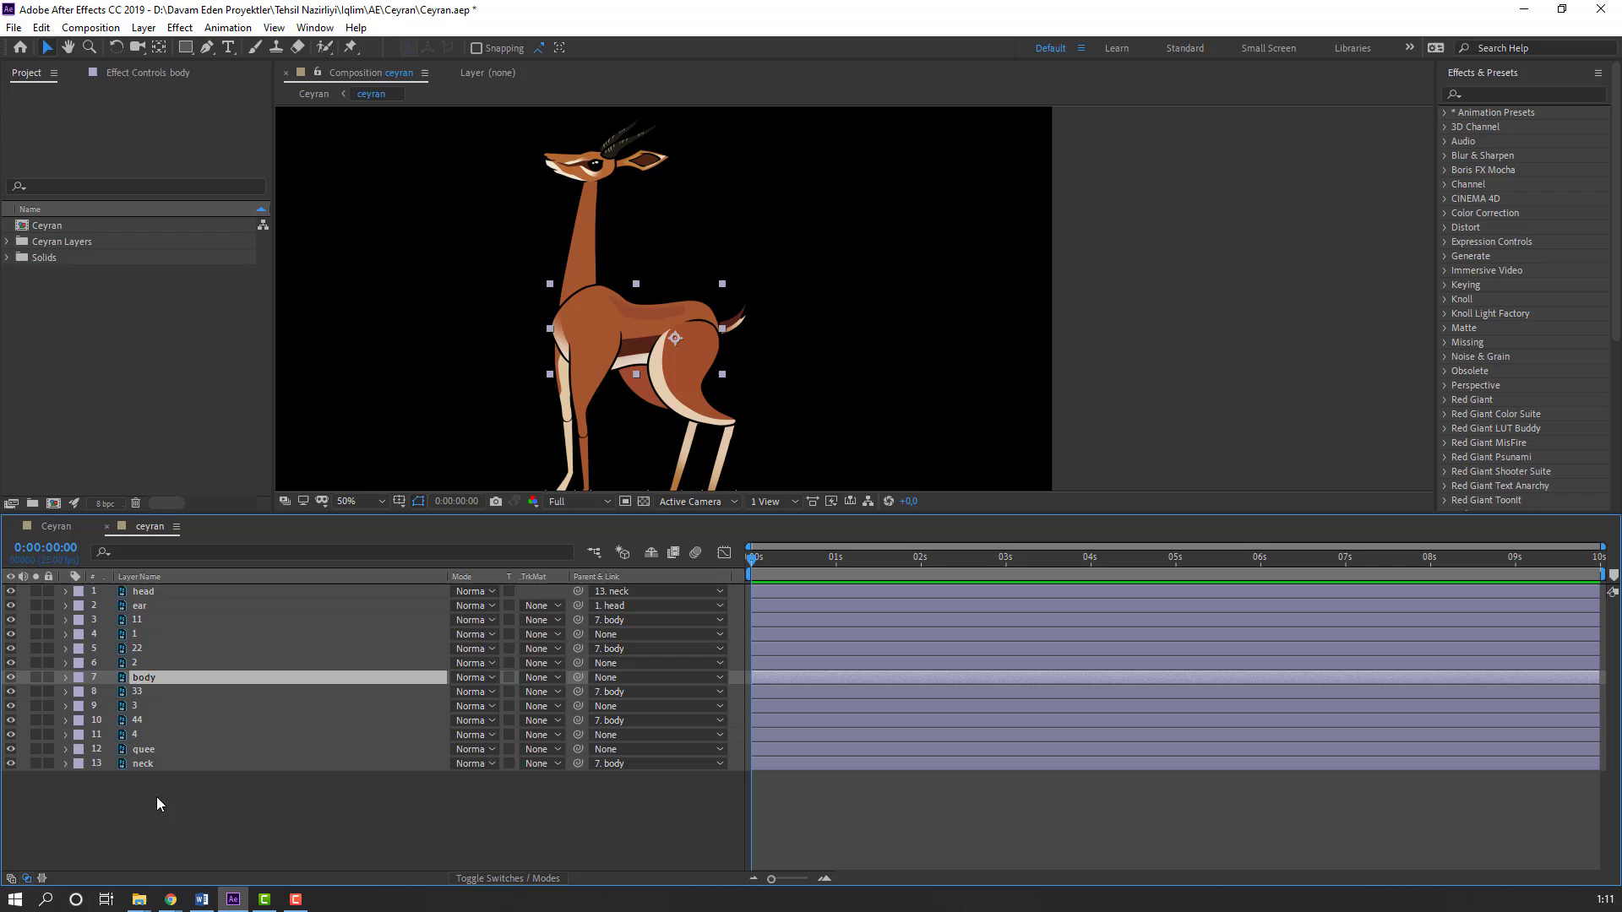
# Step: Parent each lower leg layer to its upper leg: 1 to 11, 2 to 22, 3 to 33 and 4 to 44
pyautogui.click(138, 635)
pyautogui.moveTo(581, 634); pyautogui.dragTo(144, 621)
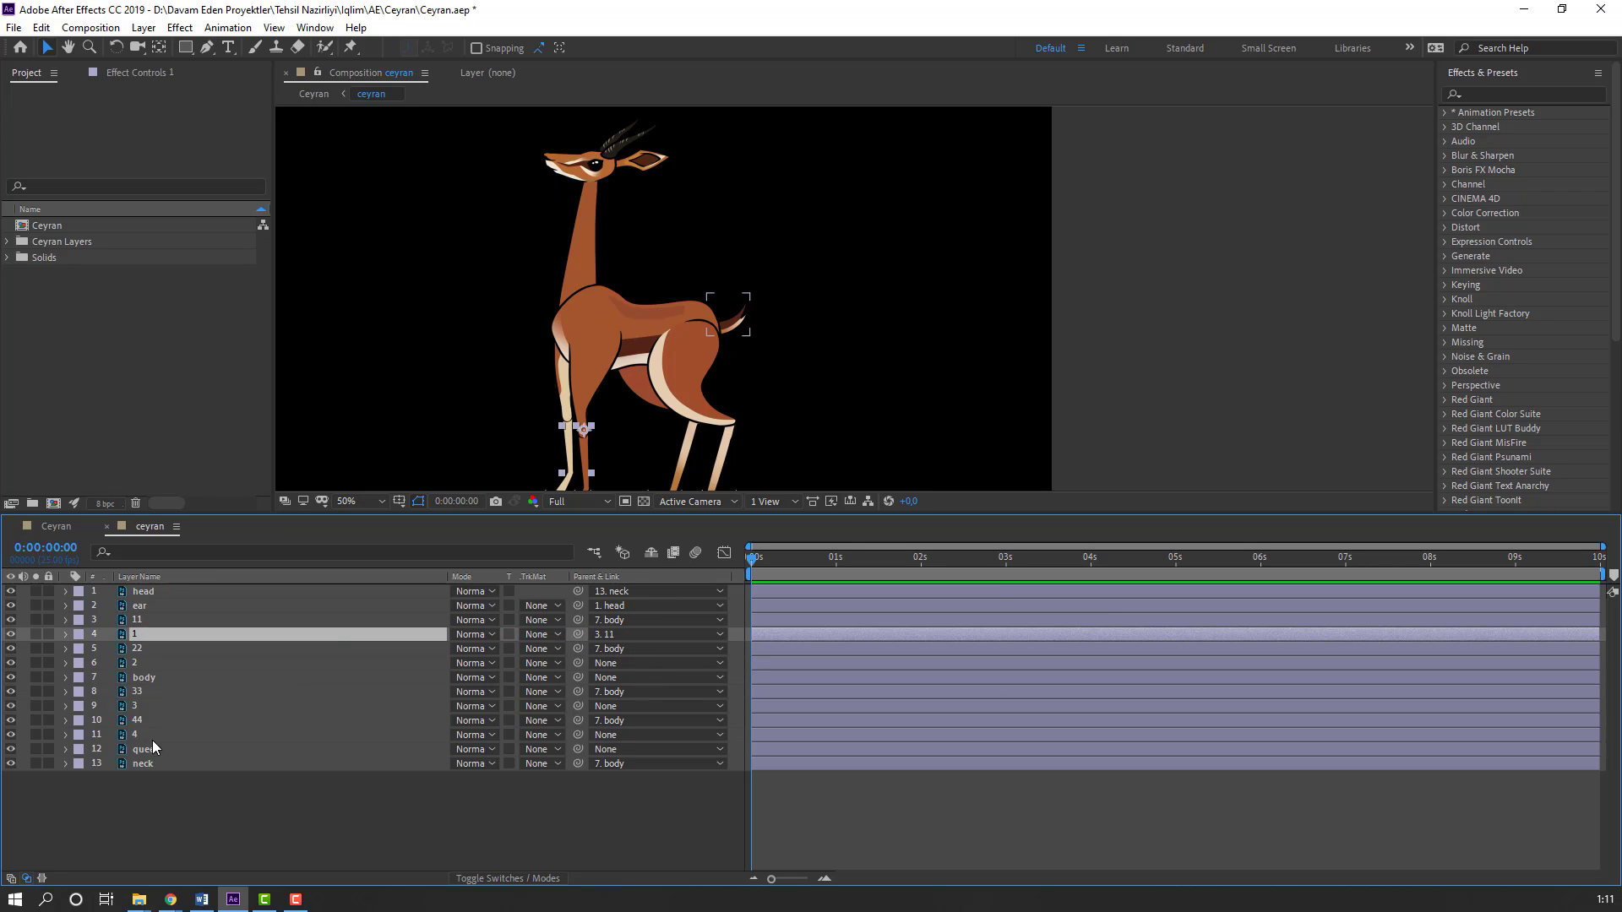
pyautogui.click(140, 664)
pyautogui.moveTo(578, 665); pyautogui.dragTo(139, 647)
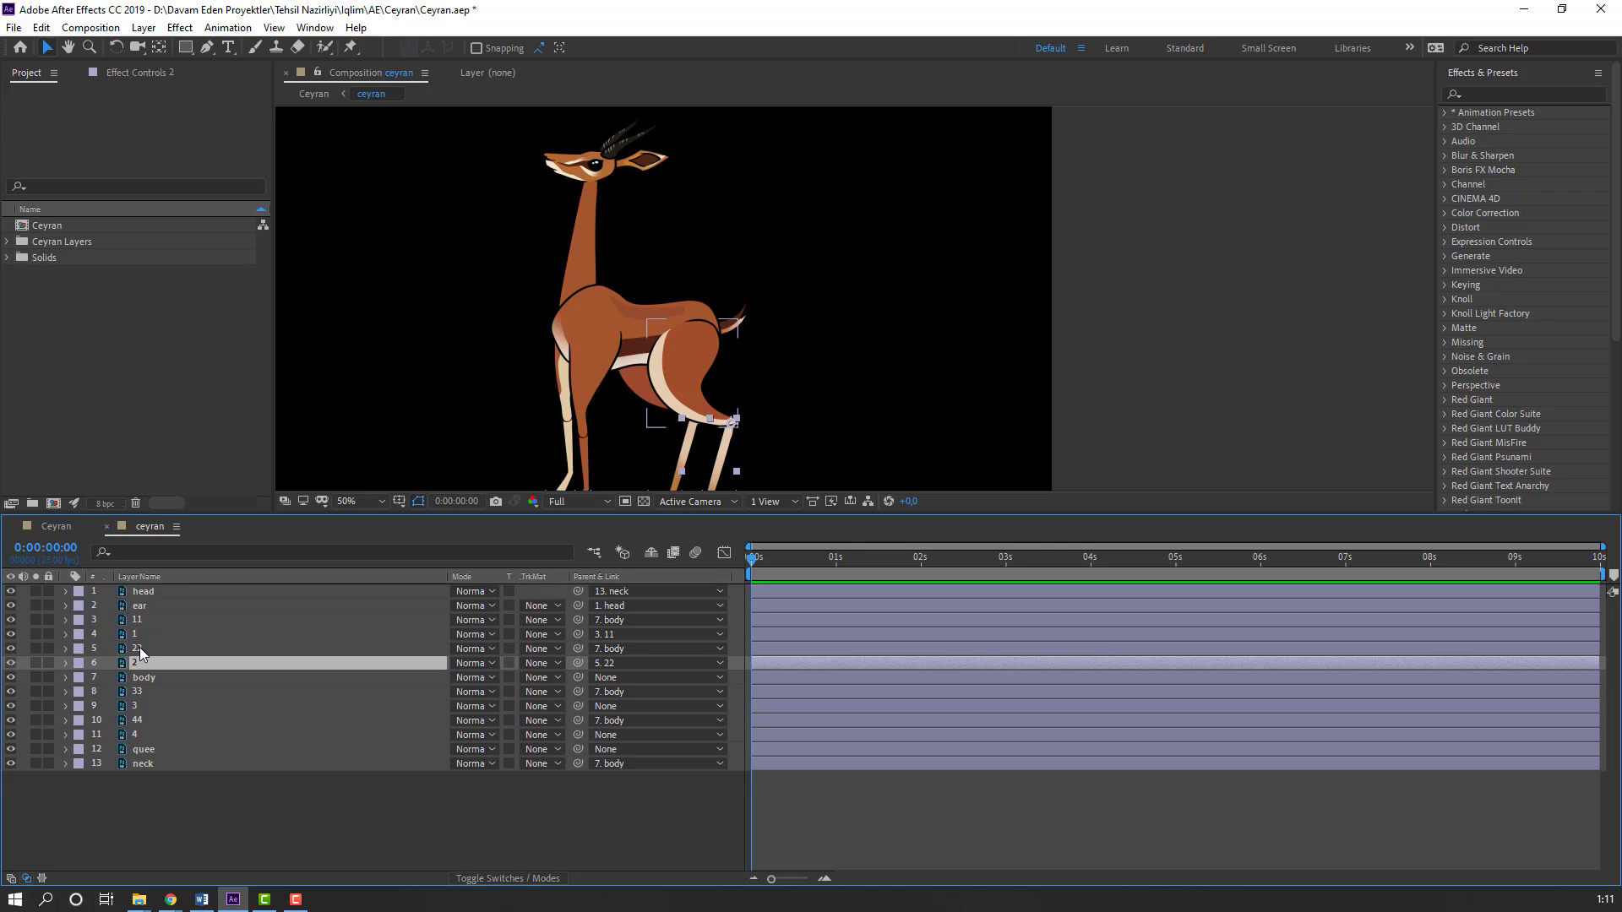
pyautogui.click(134, 706)
pyautogui.moveTo(577, 706); pyautogui.dragTo(134, 693)
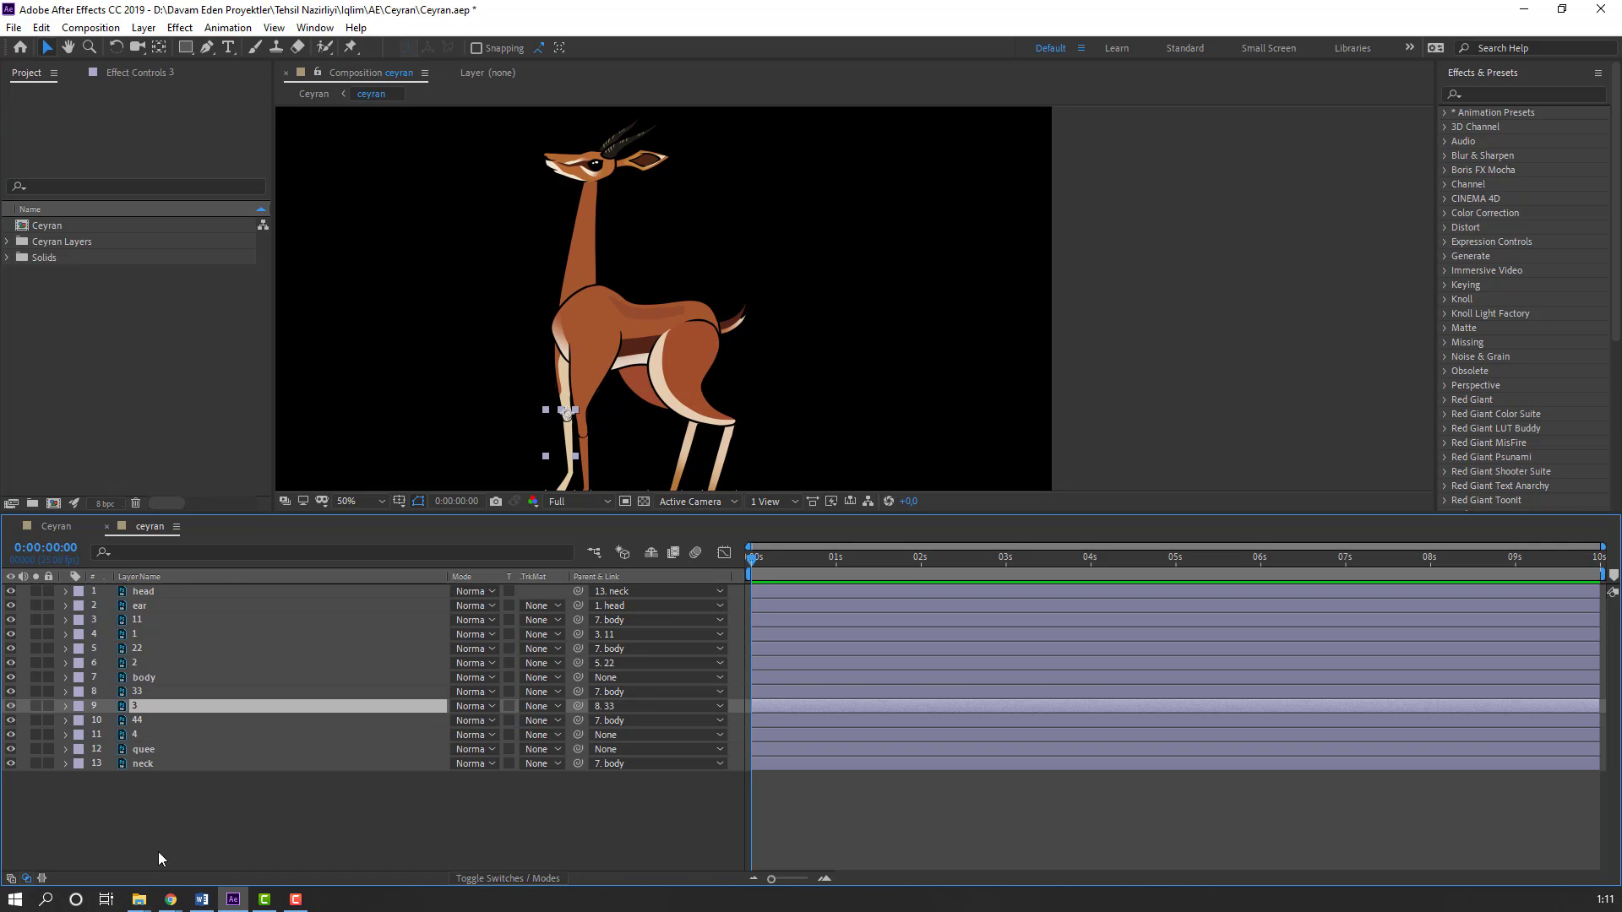
pyautogui.click(138, 738)
pyautogui.moveTo(578, 735); pyautogui.dragTo(139, 727)
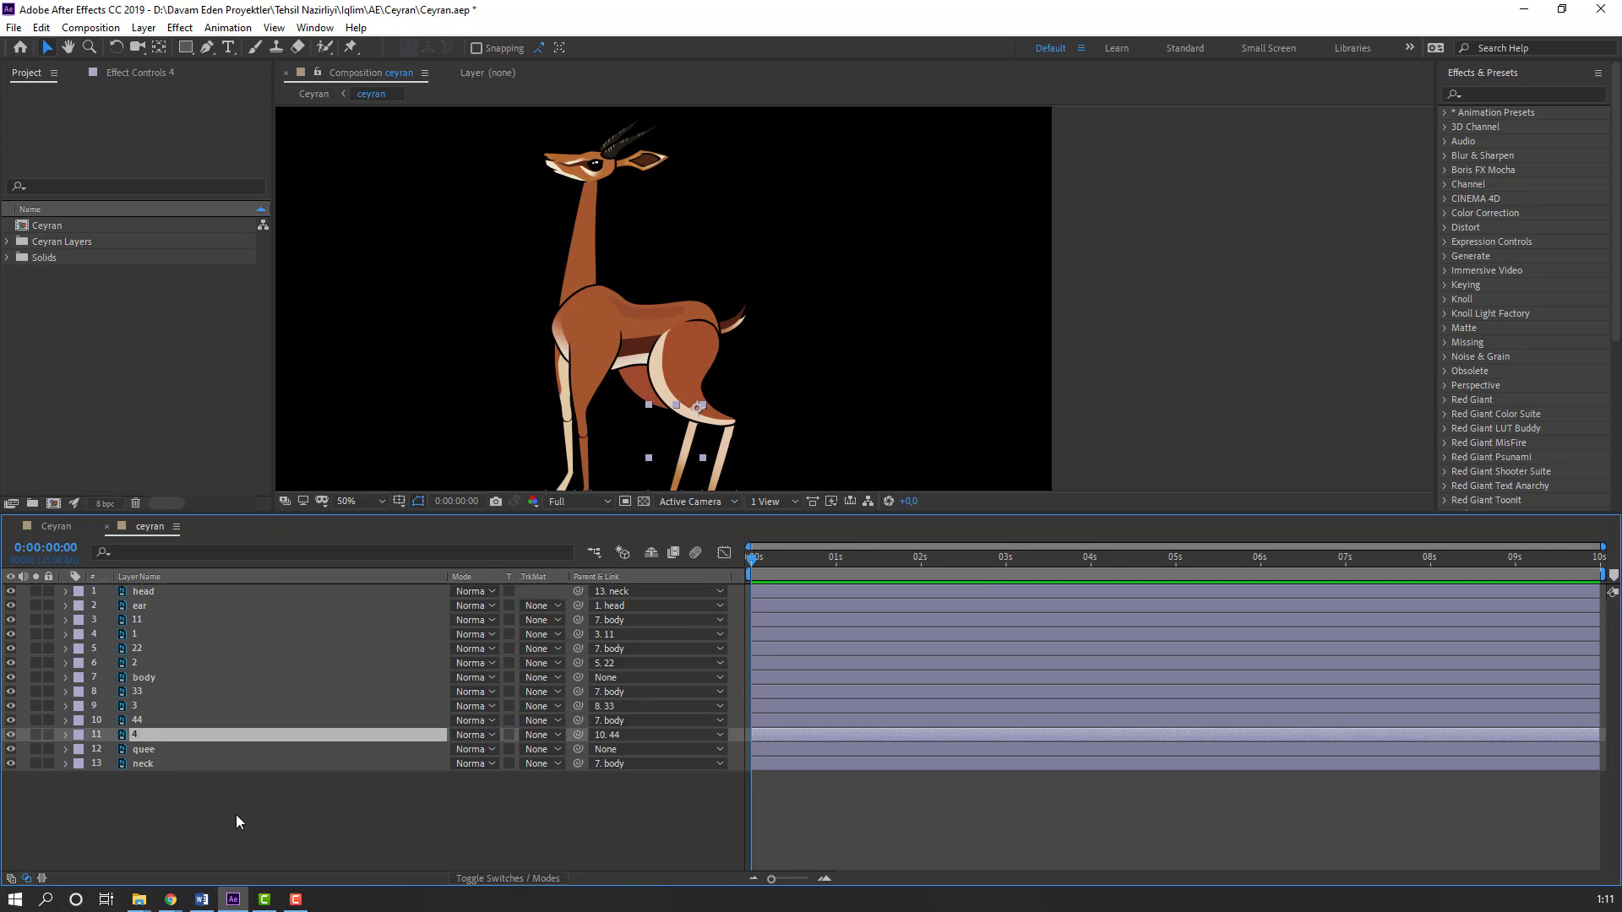
# Step: Test the rig by moving the body layer in the composition, and undo the move
pyautogui.click(144, 678)
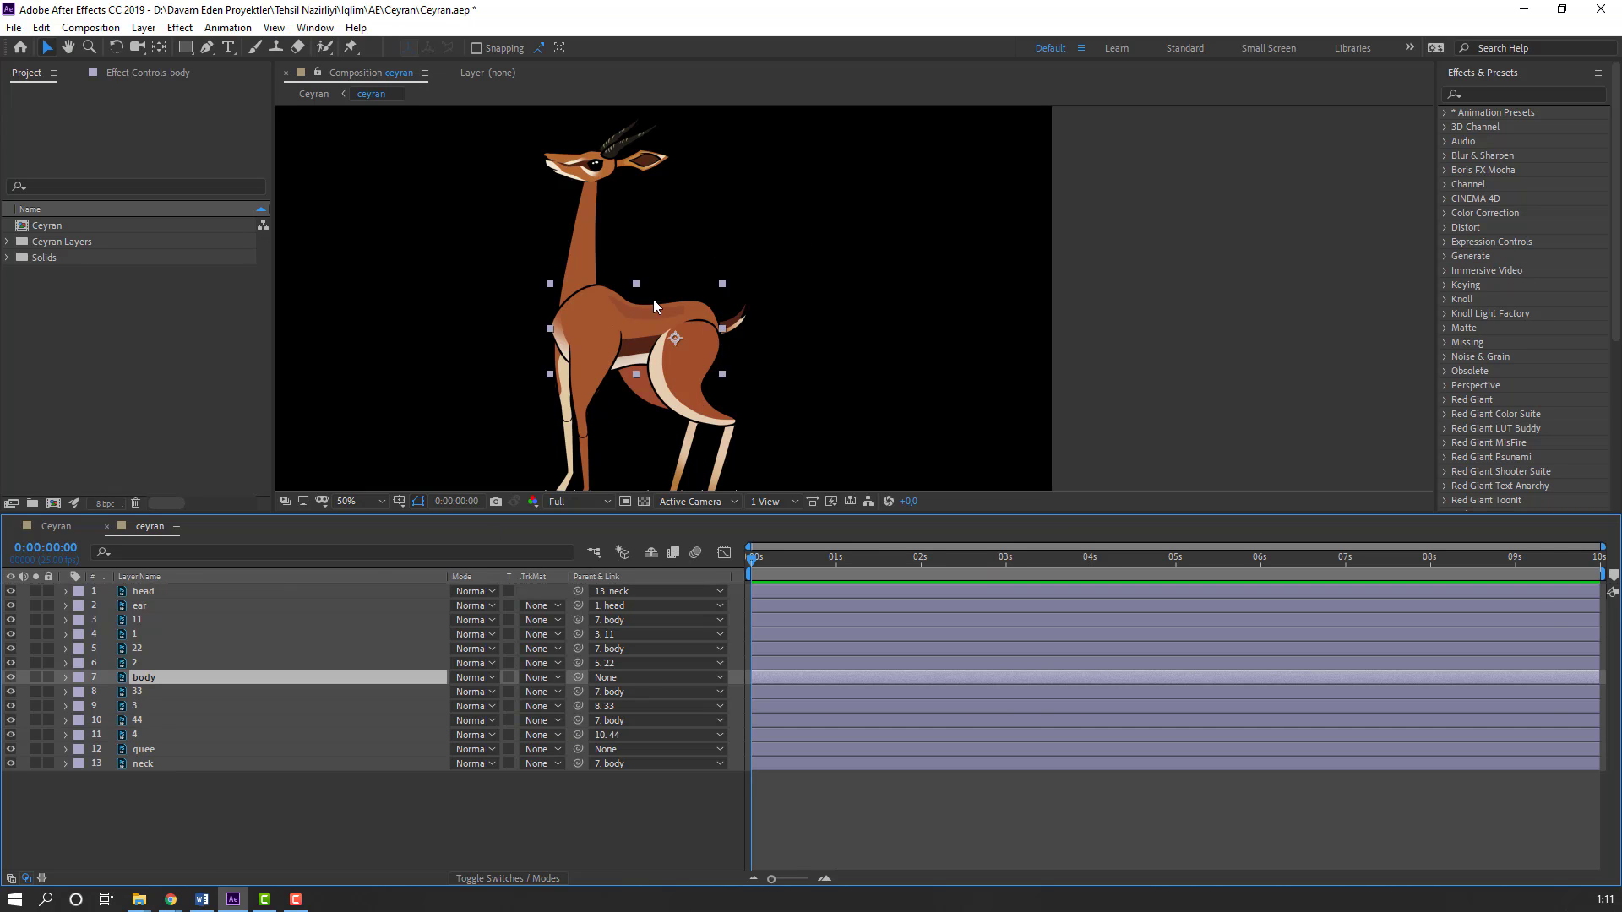
pyautogui.moveTo(653, 301)
pyautogui.mouseDown()
pyautogui.moveTo(736, 261)
pyautogui.moveTo(828, 283)
pyautogui.moveTo(670, 282)
pyautogui.mouseUp()
pyautogui.hotkey('ctrl', 'z')
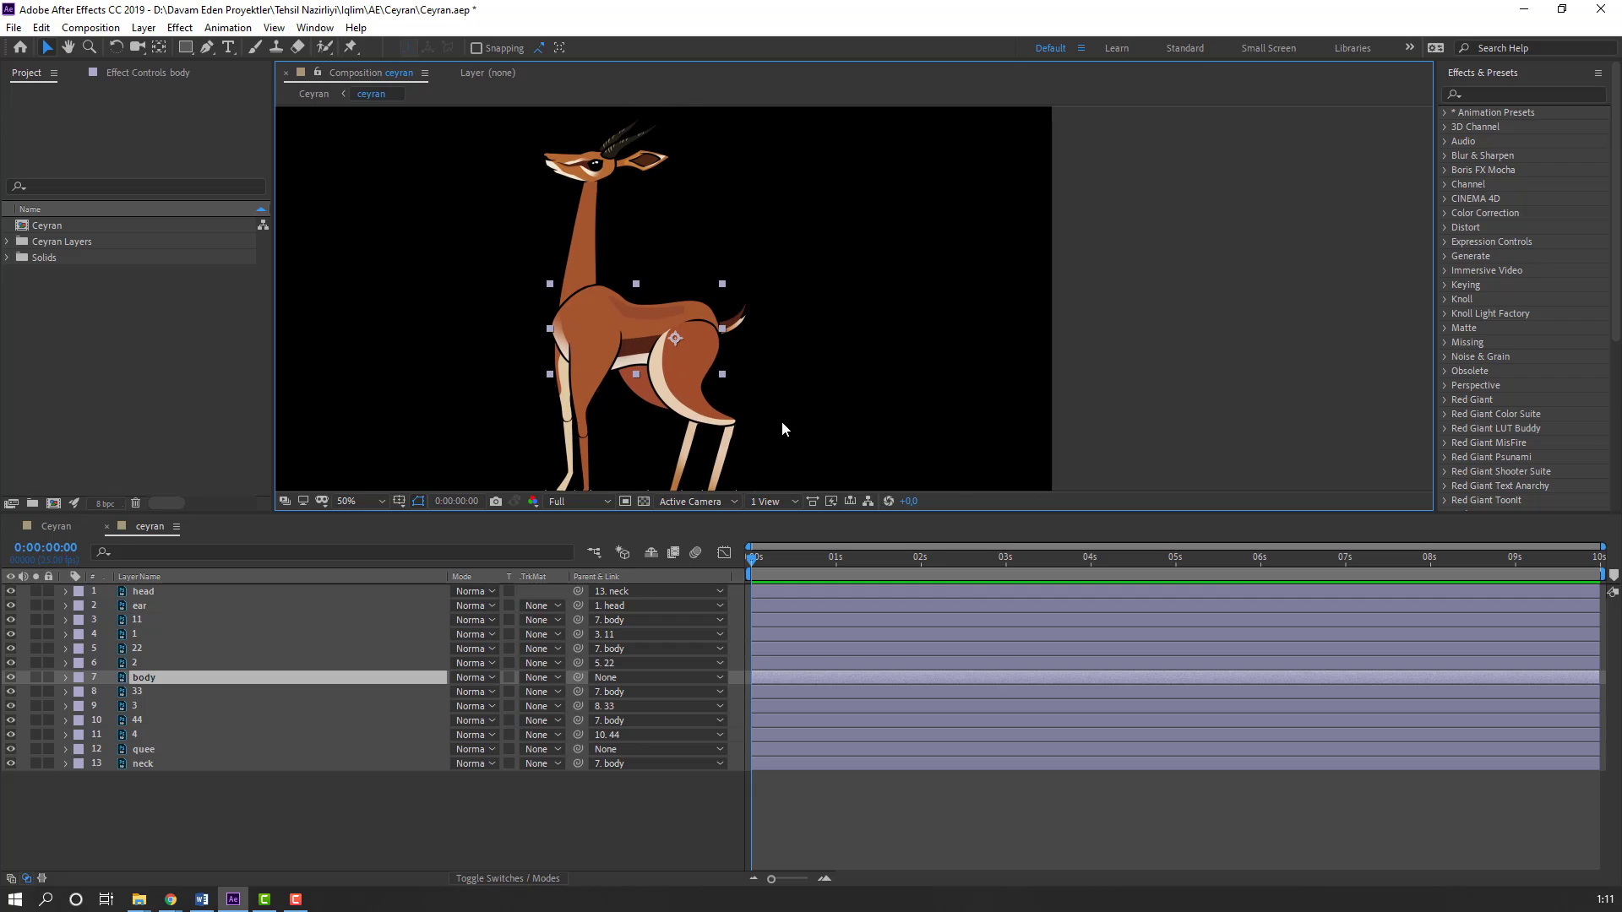
# Step: Deselect the layers, open the Duik Bassel.2 script and ignore its update notice
pyautogui.click(237, 835)
pyautogui.click(314, 28)
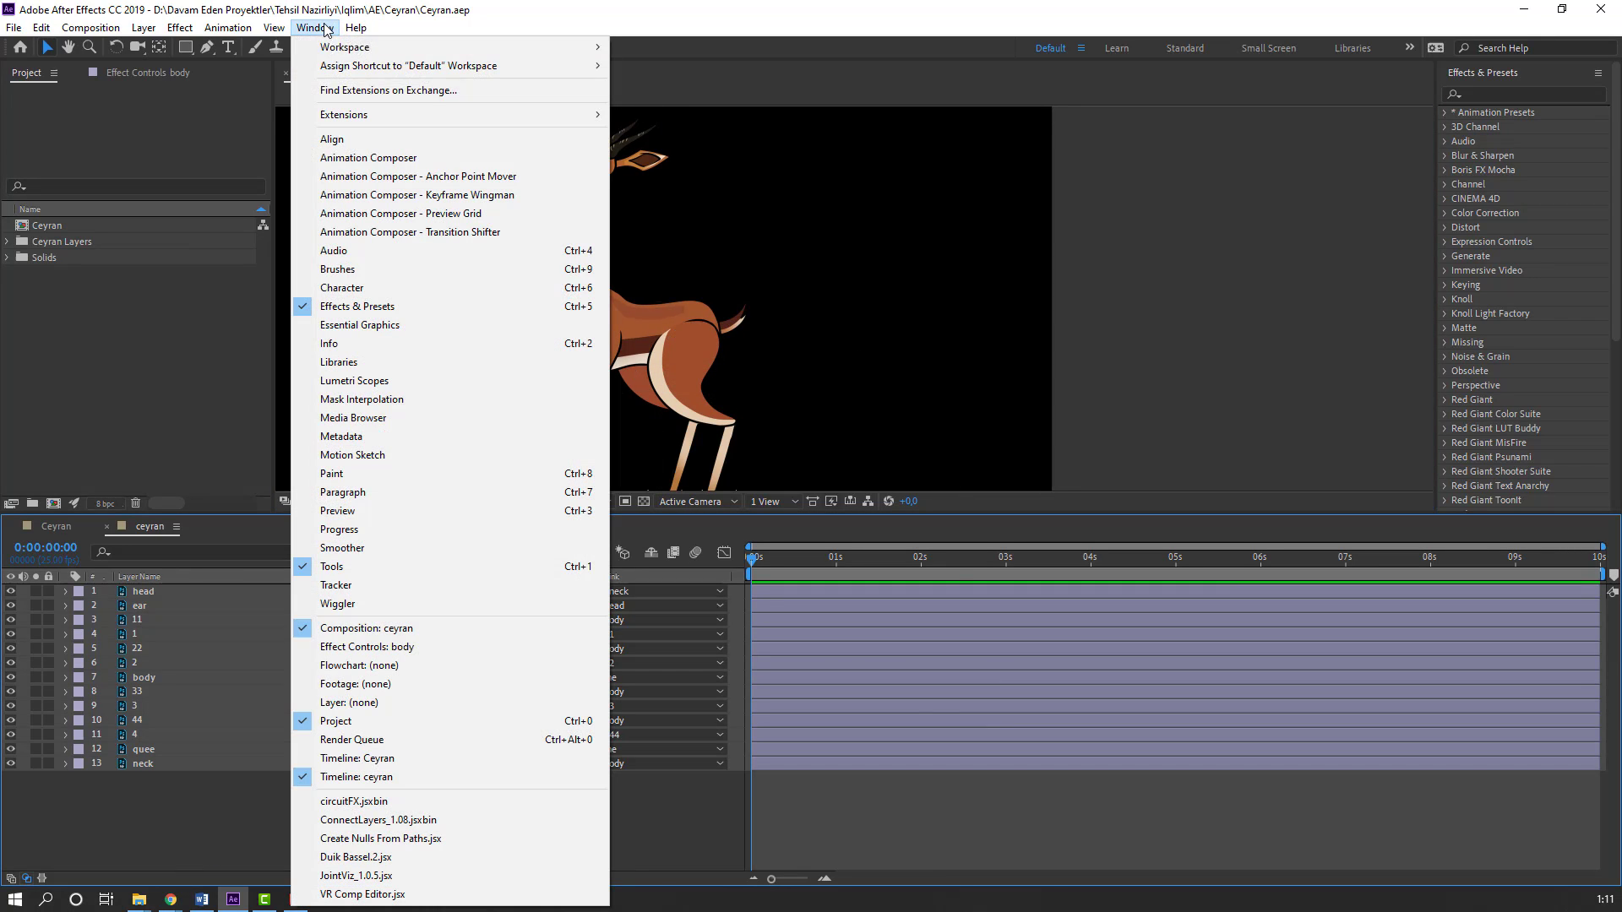
pyautogui.click(361, 858)
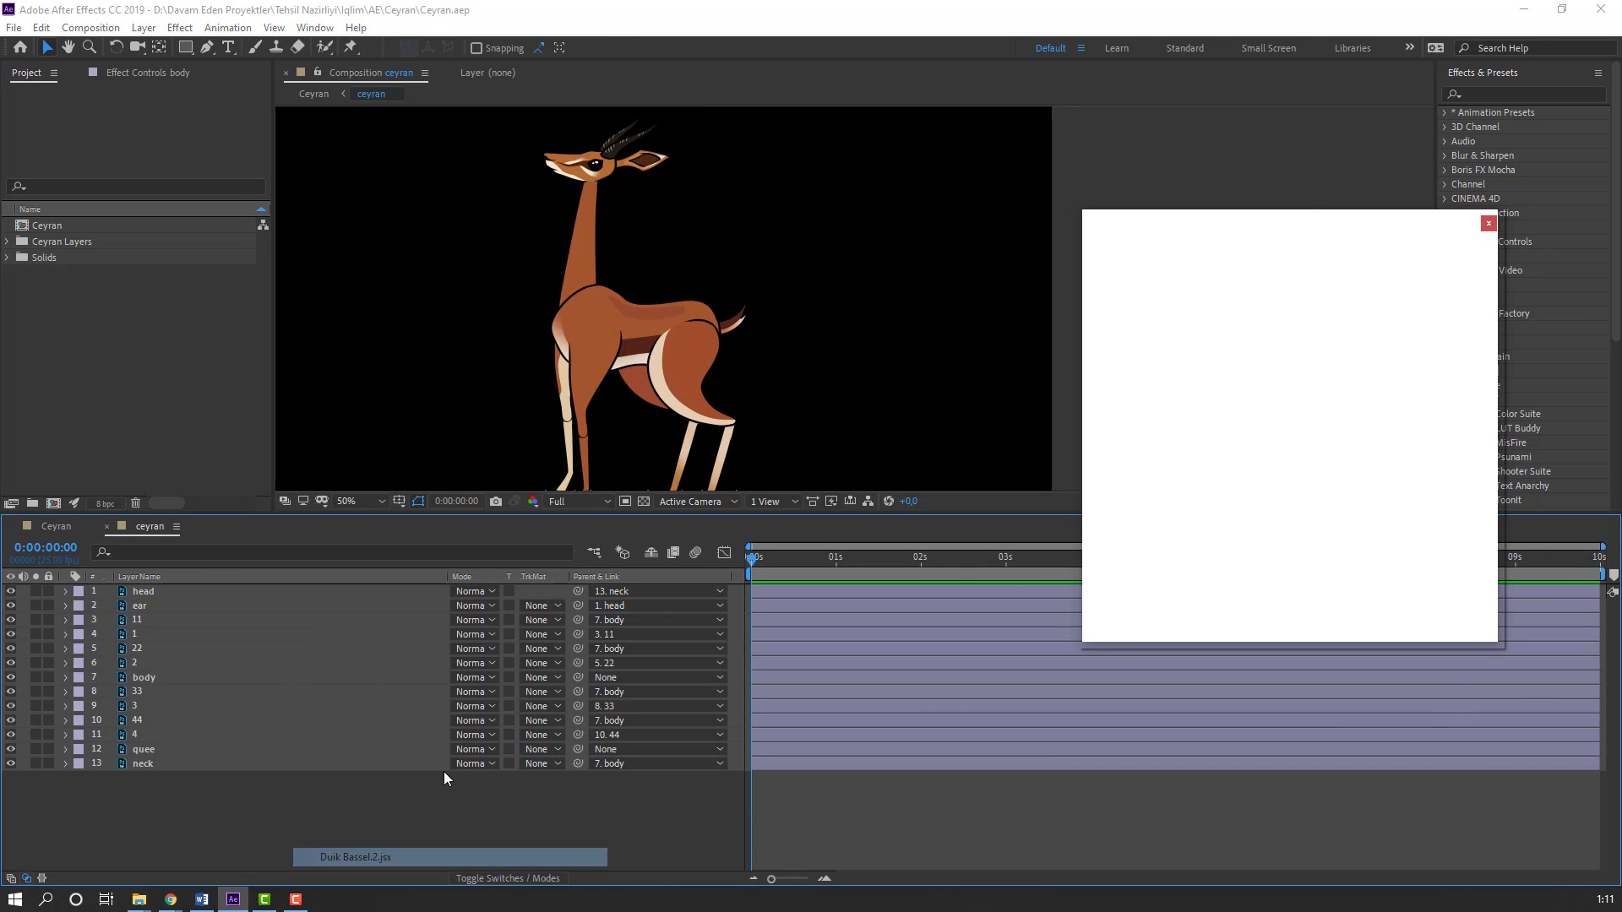
pyautogui.moveTo(1264, 217); pyautogui.dragTo(614, 103)
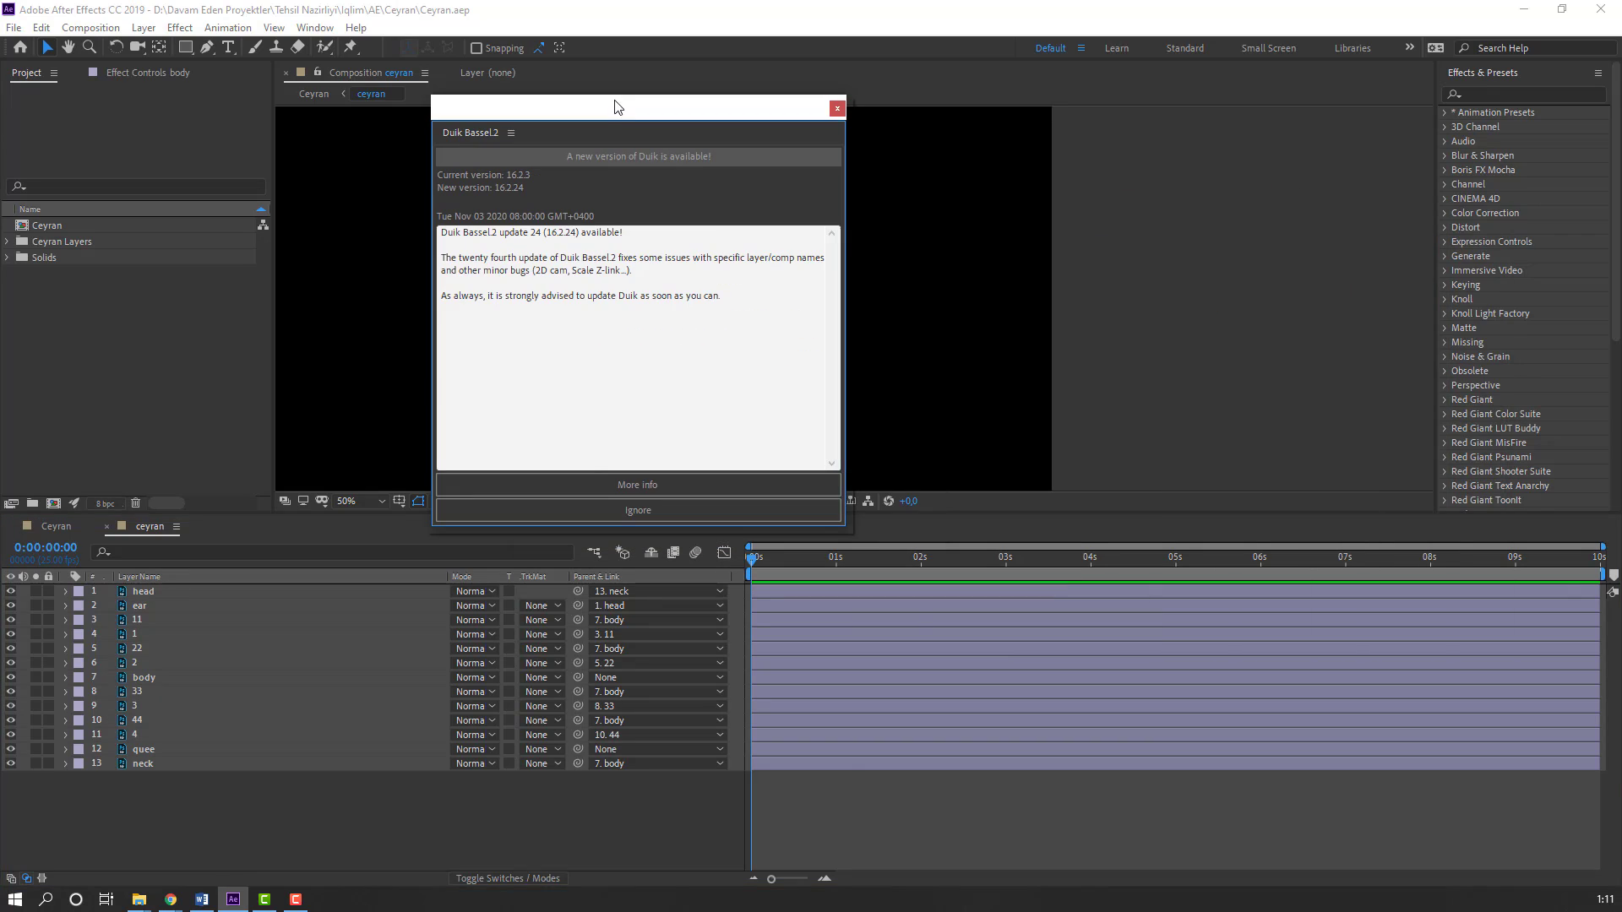
pyautogui.click(633, 514)
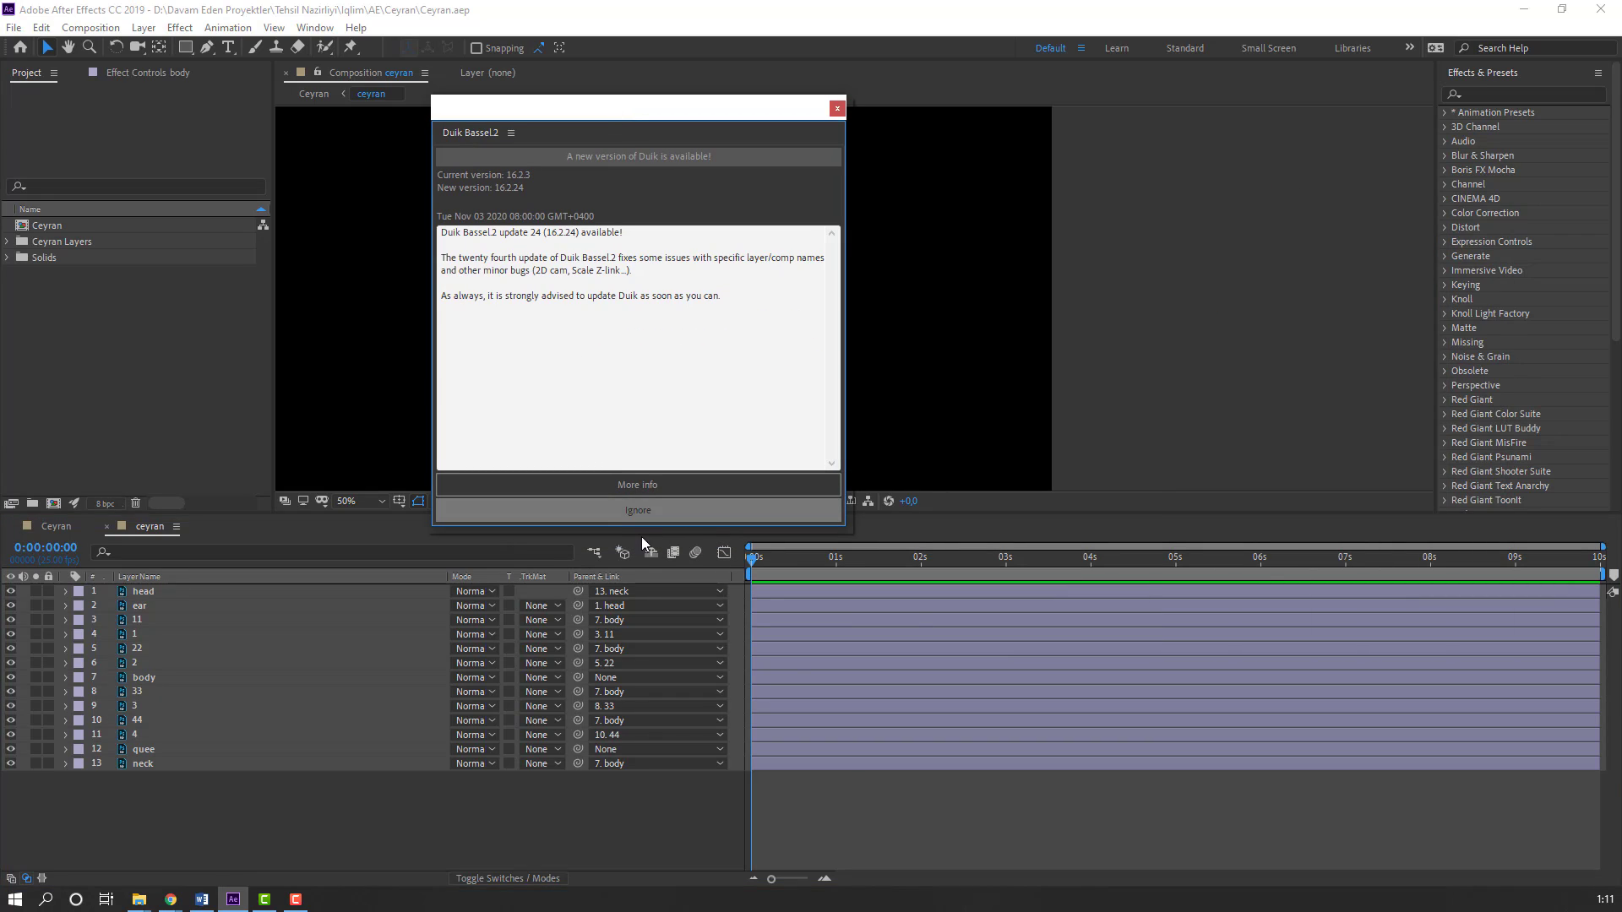
# Step: Move the Duik window off the gazelle and apply Auto-rig & IK to leg layers 11 and 1
pyautogui.moveTo(735, 103); pyautogui.dragTo(1192, 123)
pyautogui.click(144, 619)
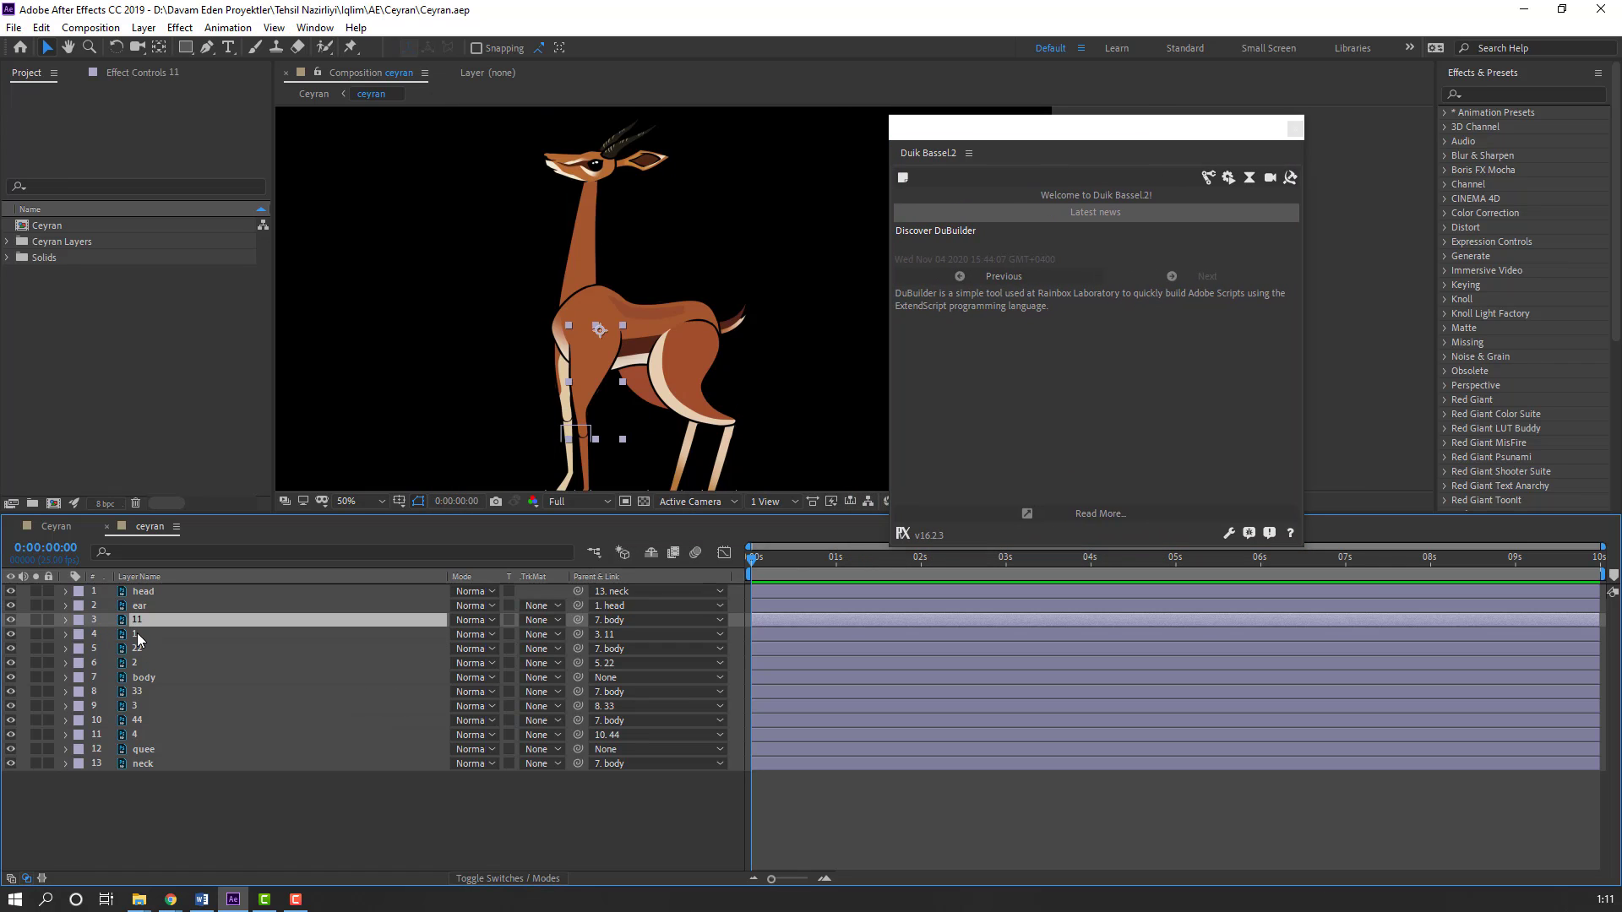
pyautogui.keyDown('ctrl'); pyautogui.click(135, 633); pyautogui.keyUp('ctrl')
pyautogui.moveTo(581, 319); pyautogui.dragTo(608, 283)
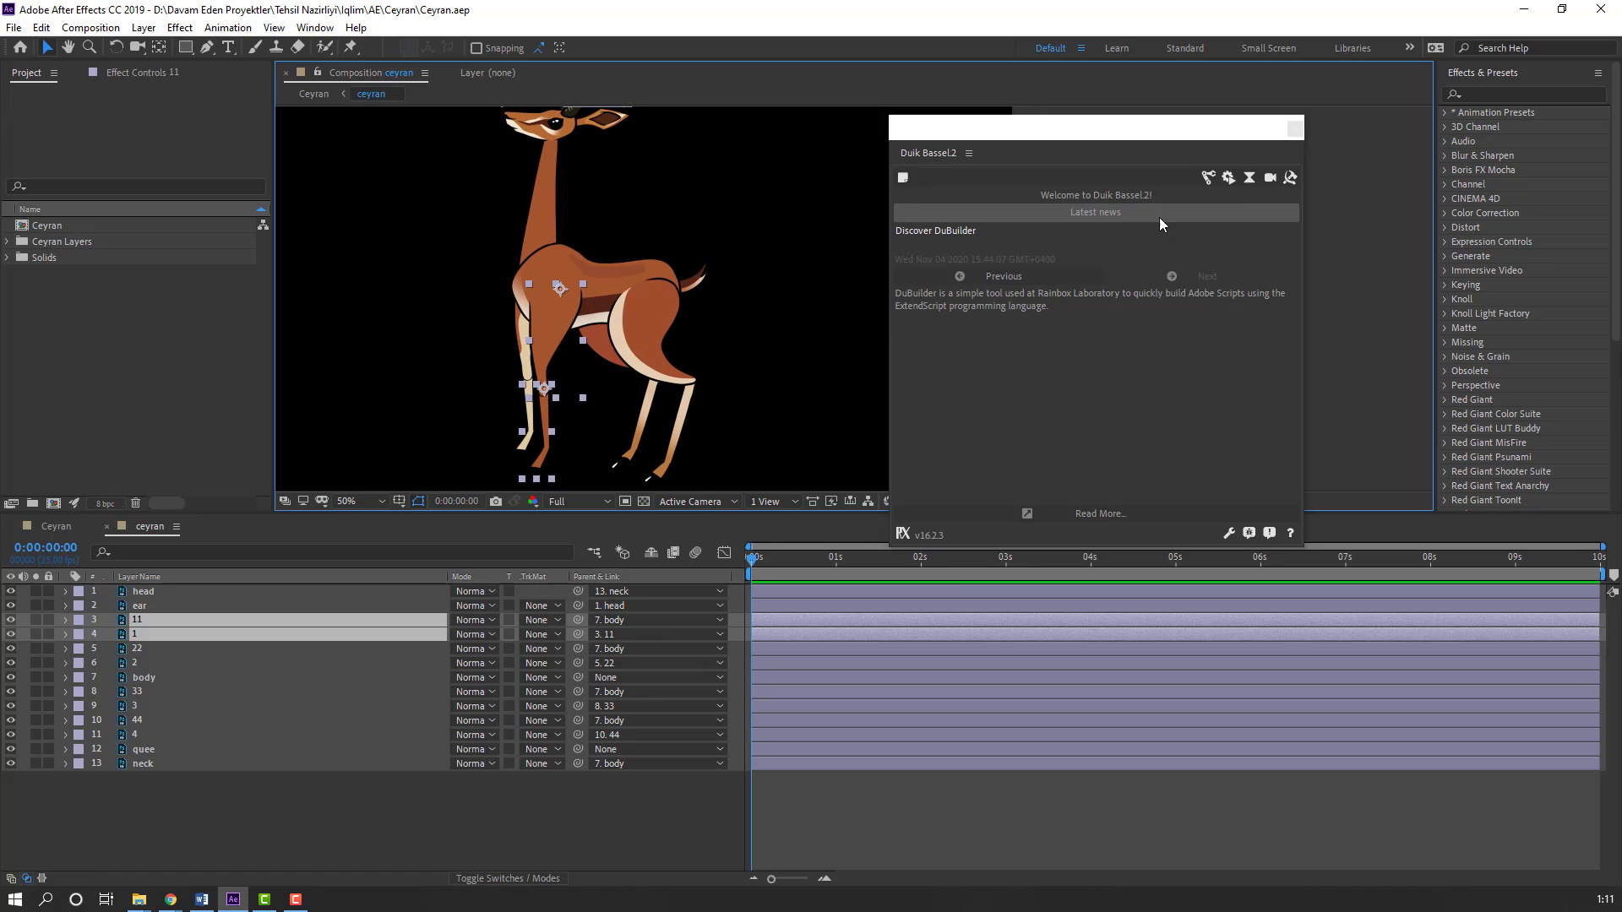
pyautogui.click(1208, 178)
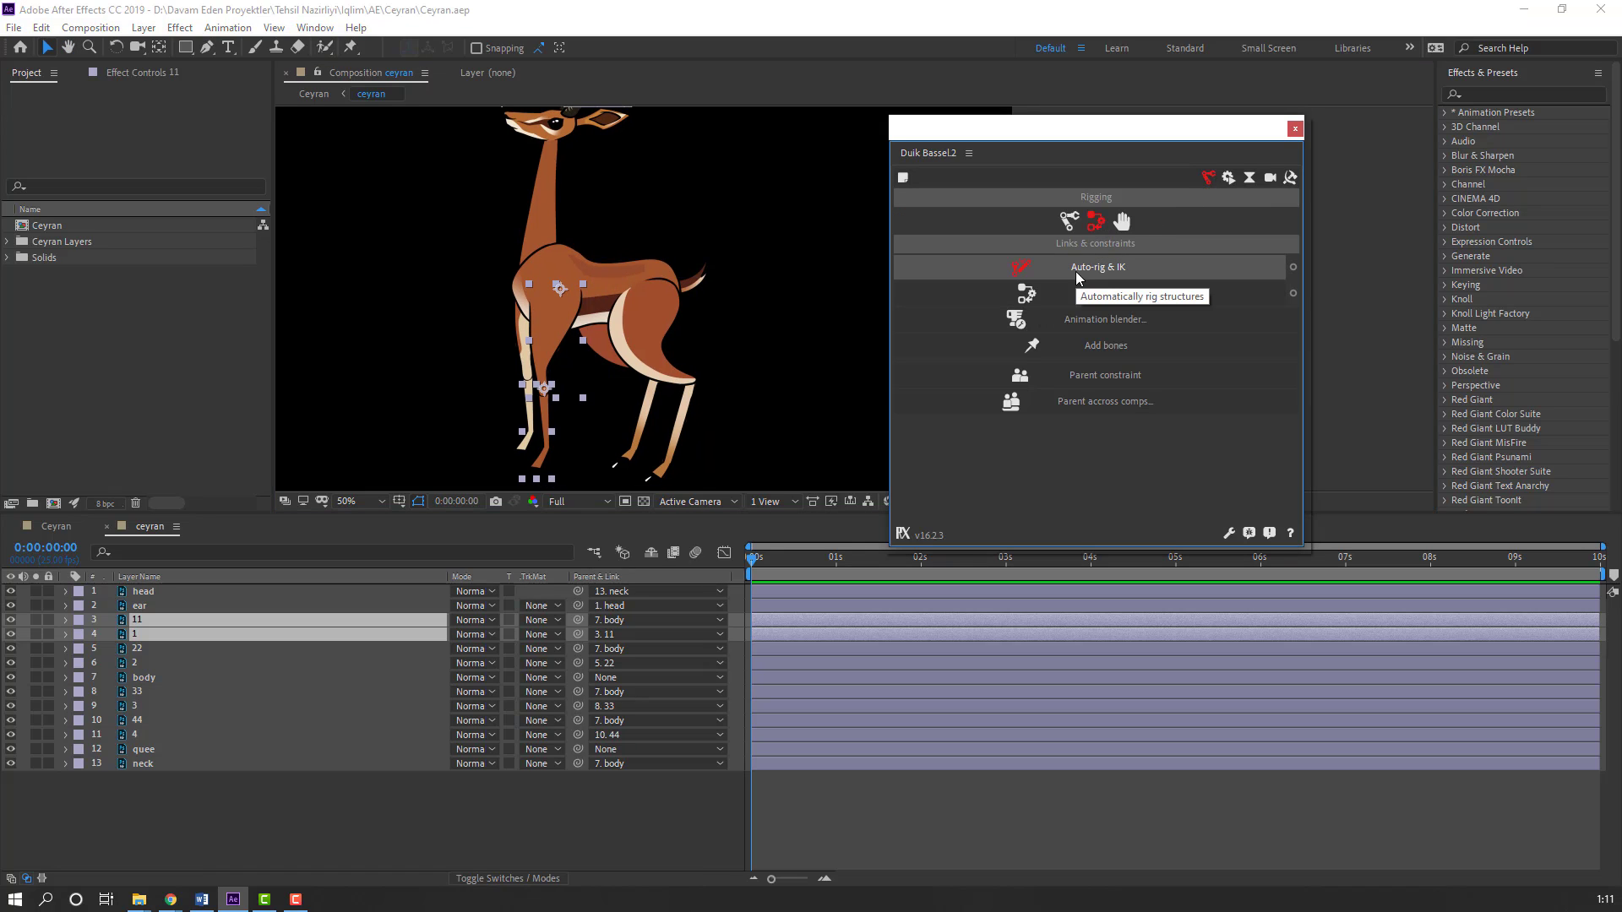
pyautogui.click(1106, 275)
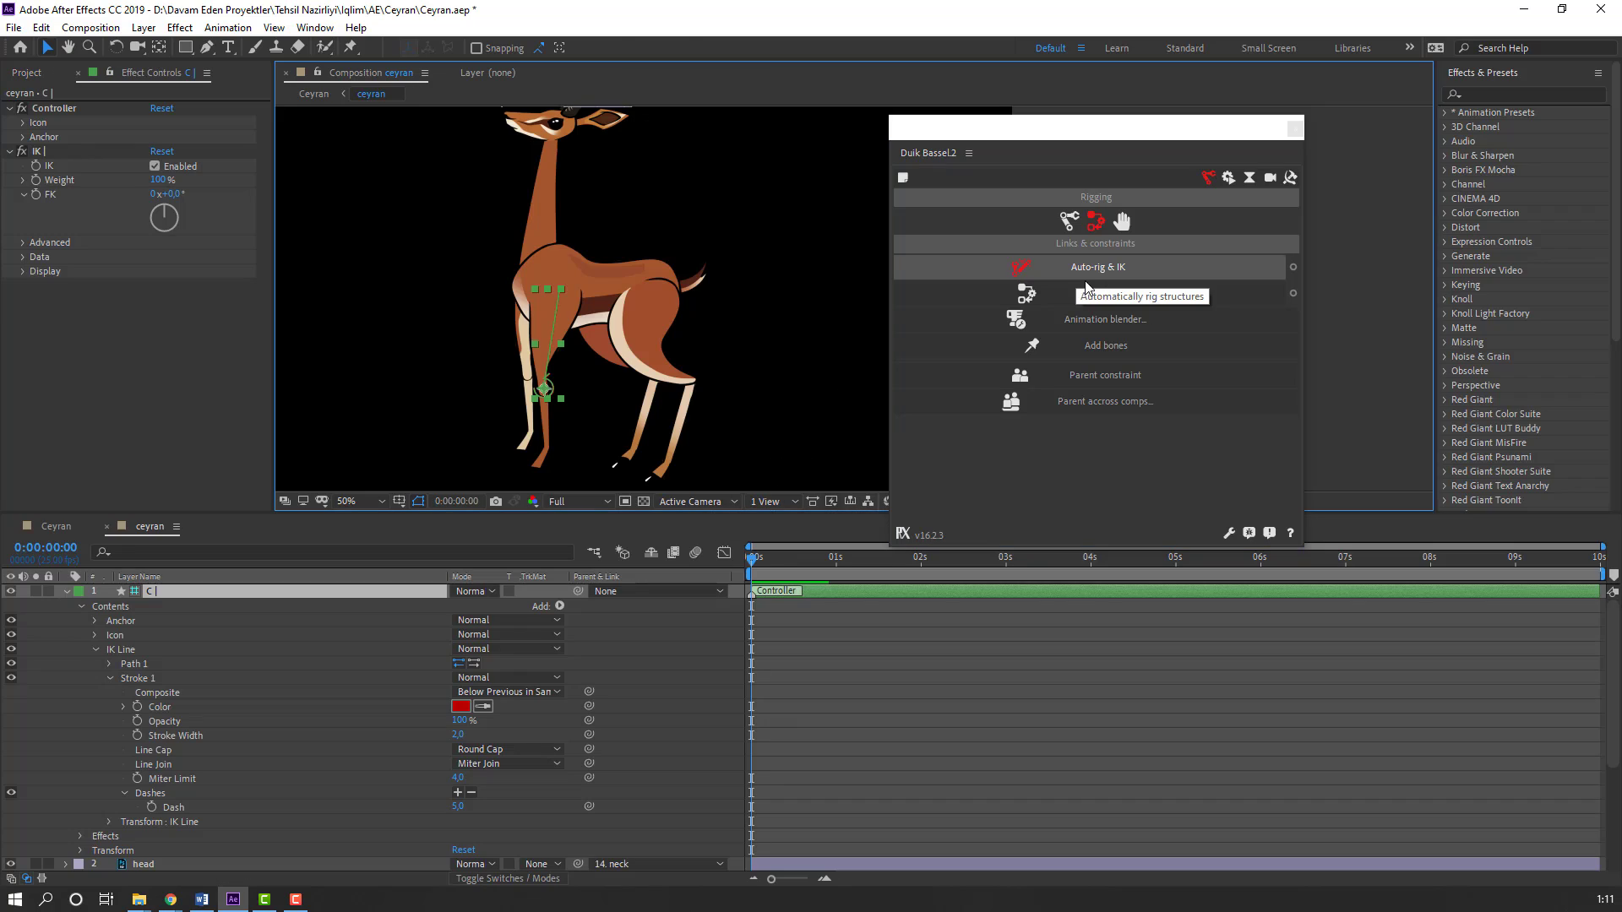
# Step: Test the first leg's IK controller by moving it, undo the move and collapse the controller layer
pyautogui.moveTo(545, 388); pyautogui.dragTo(585, 337)
pyautogui.hotkey('ctrl', 'z')
pyautogui.click(67, 592)
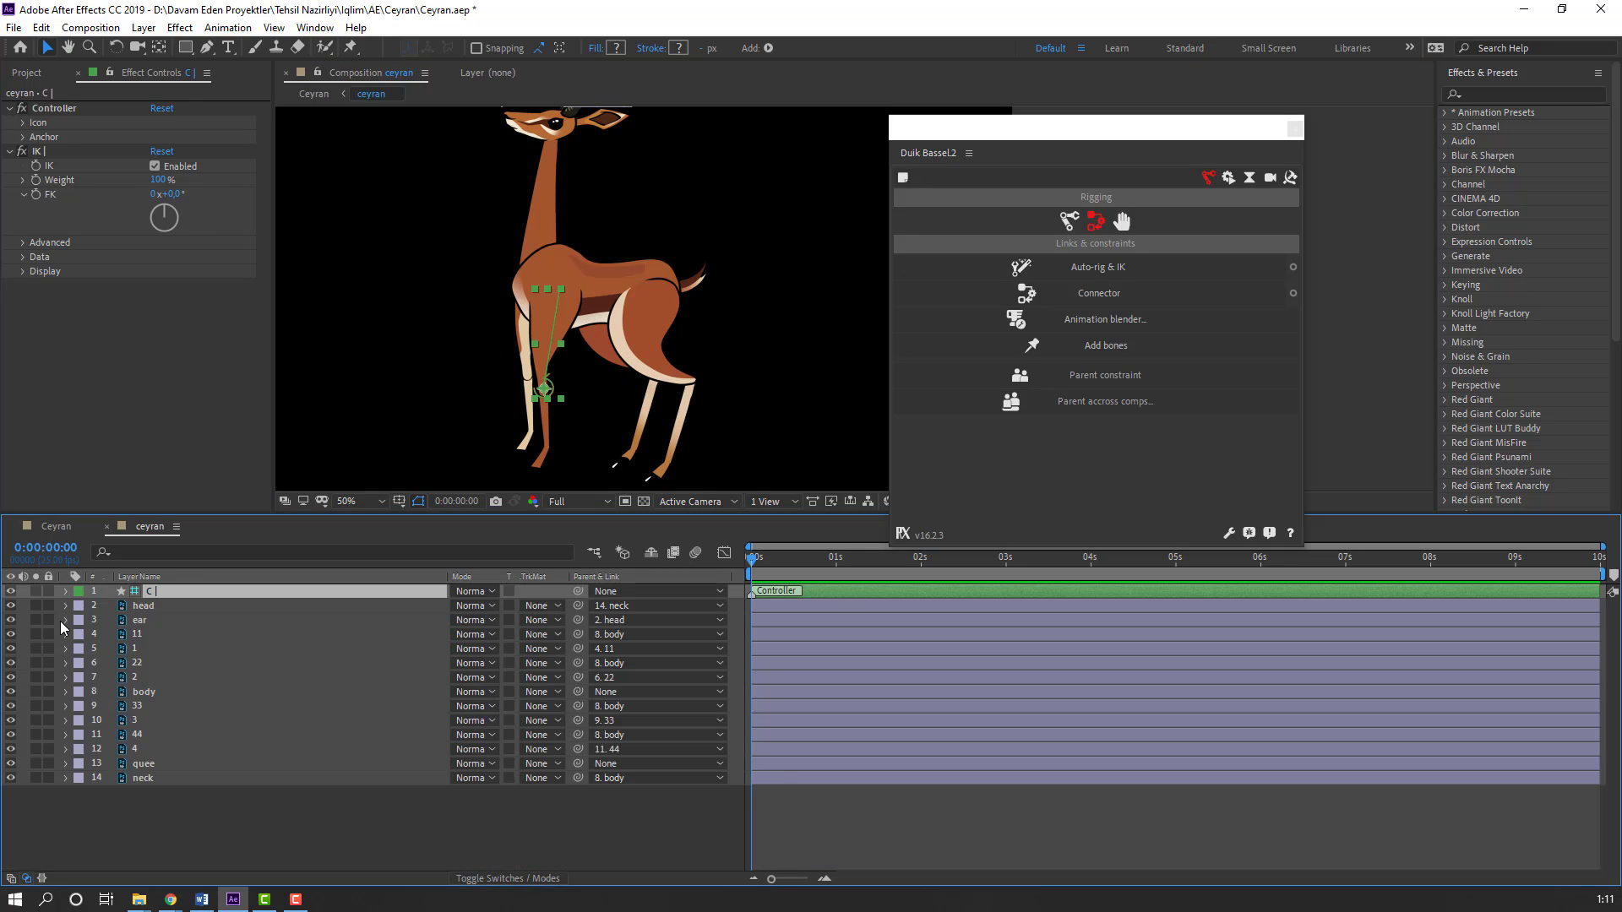
# Step: Apply Auto-rig & IK to leg layers 22 and 2, collapse the new controller layer and test the controller
pyautogui.click(141, 677)
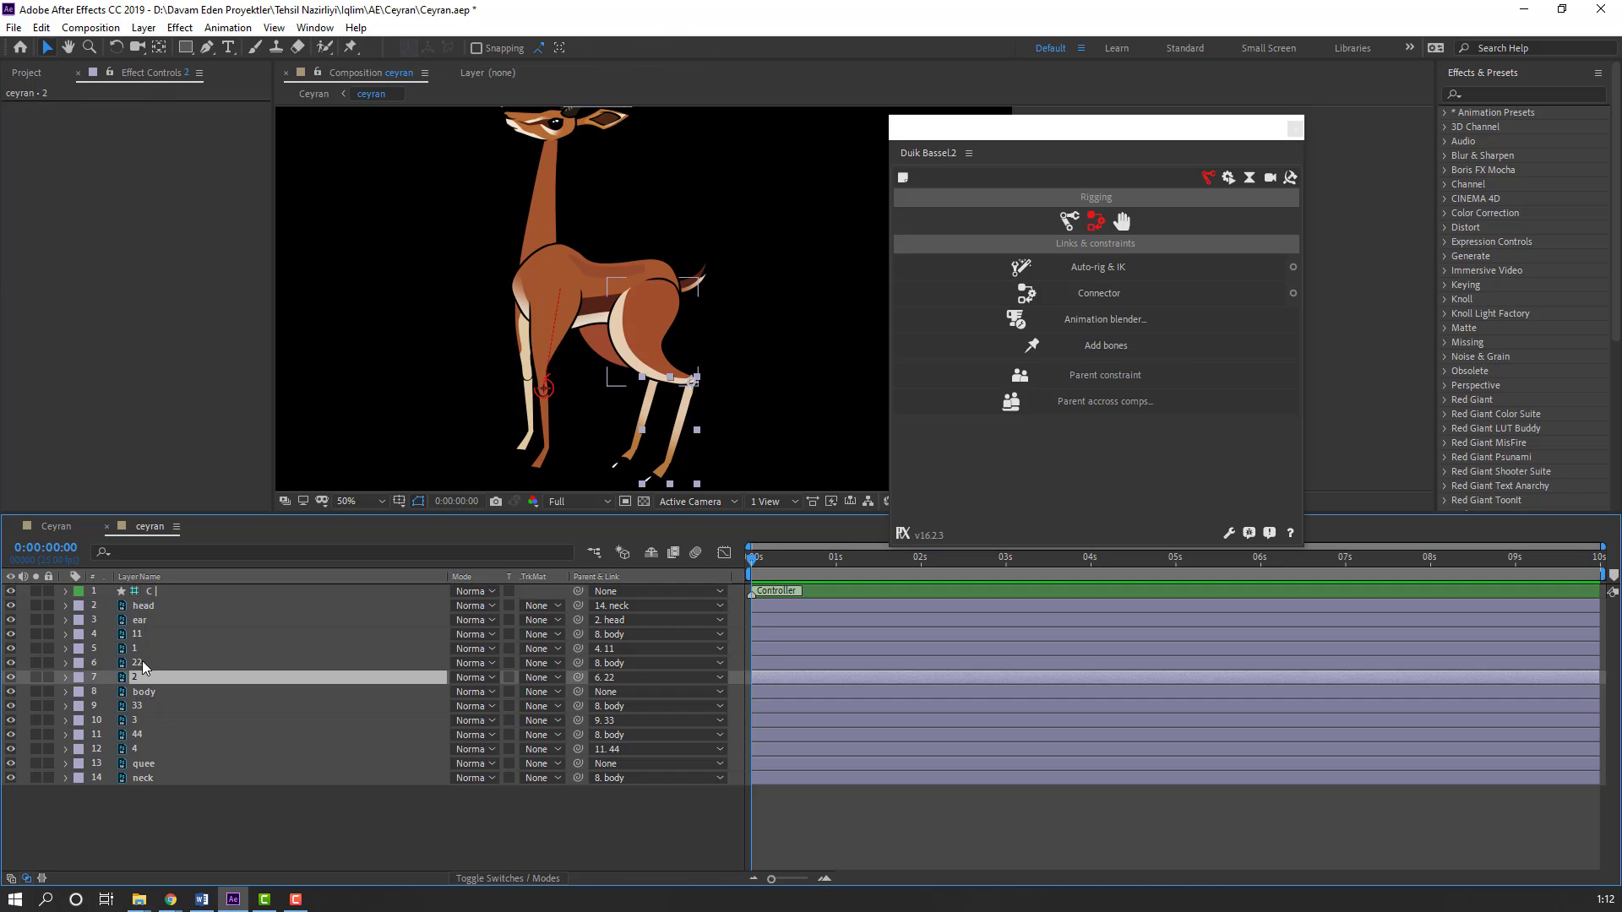
pyautogui.keyDown('ctrl'); pyautogui.click(152, 664); pyautogui.keyUp('ctrl')
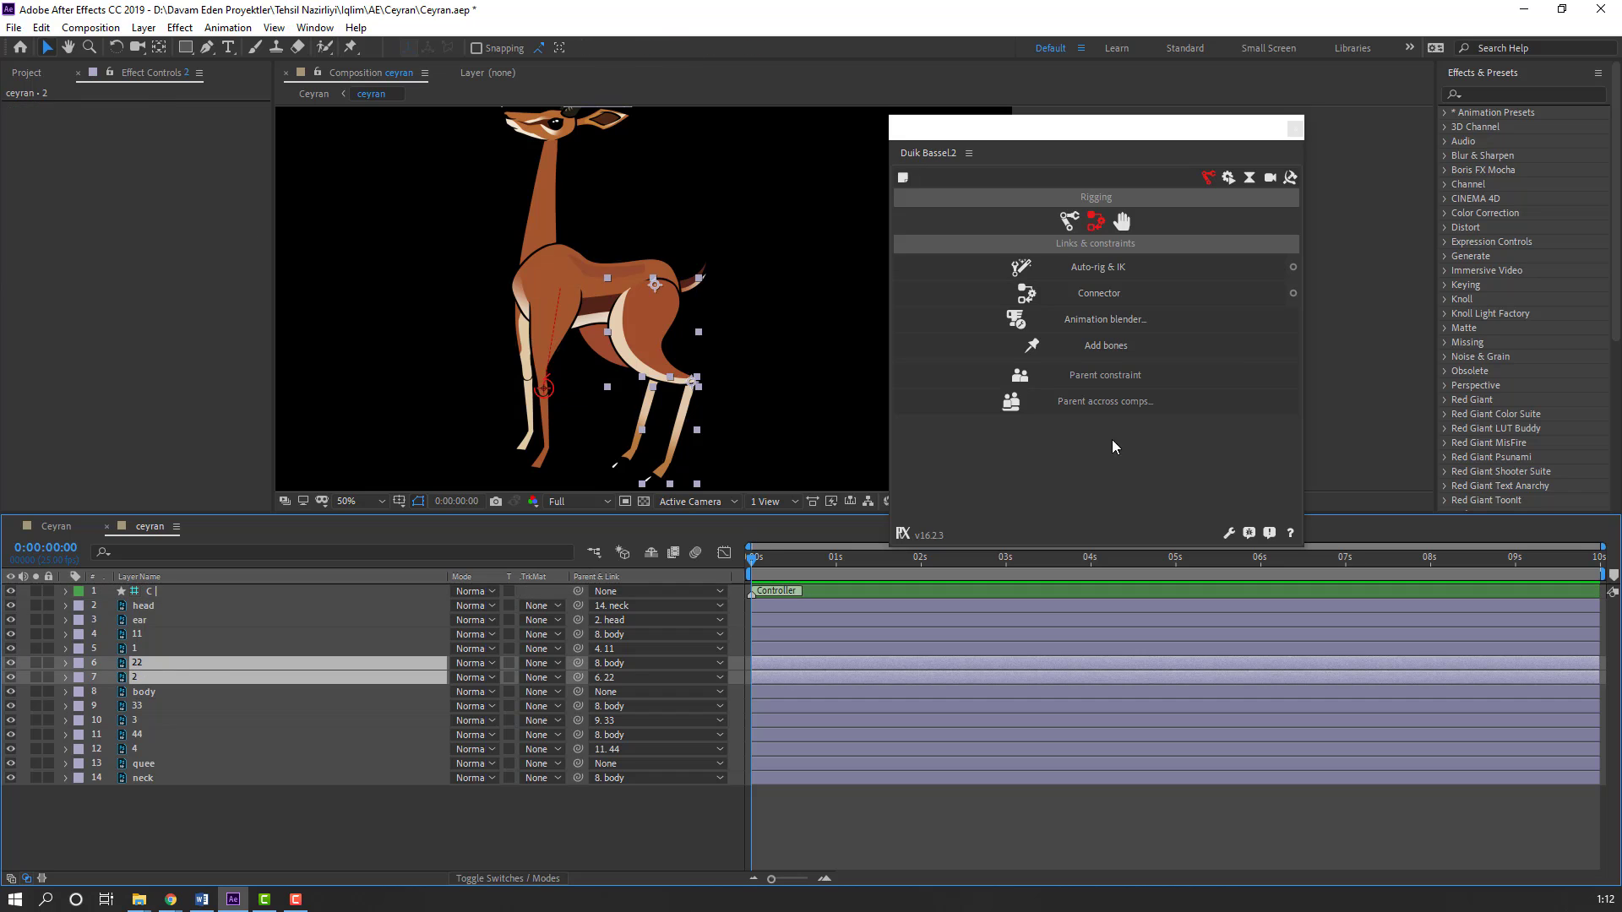
pyautogui.click(1101, 267)
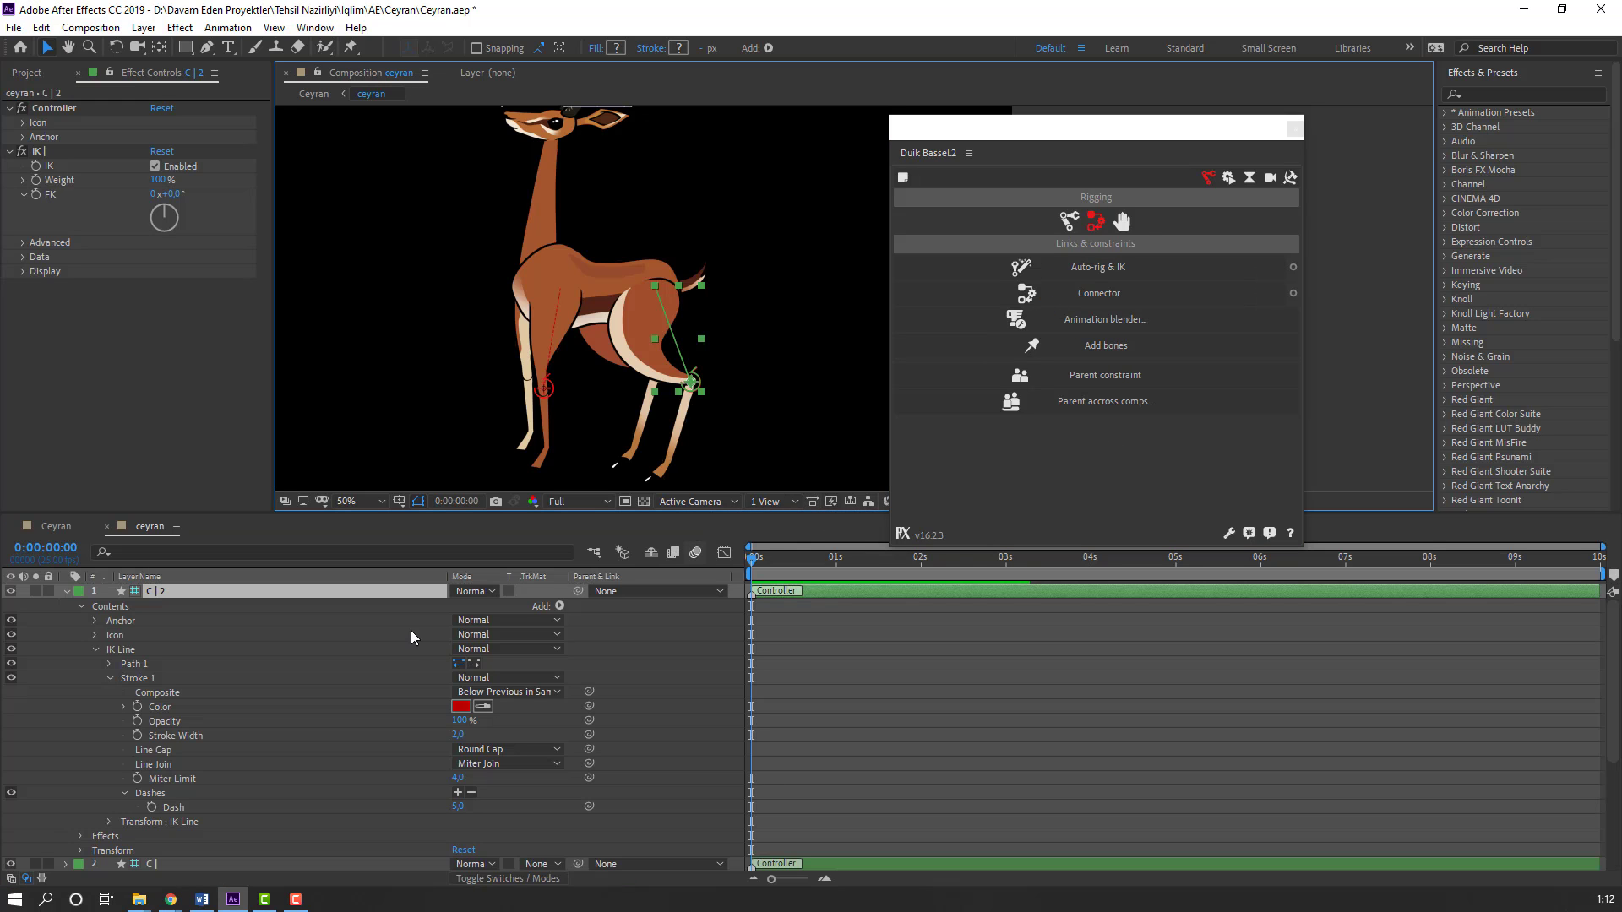
pyautogui.click(66, 592)
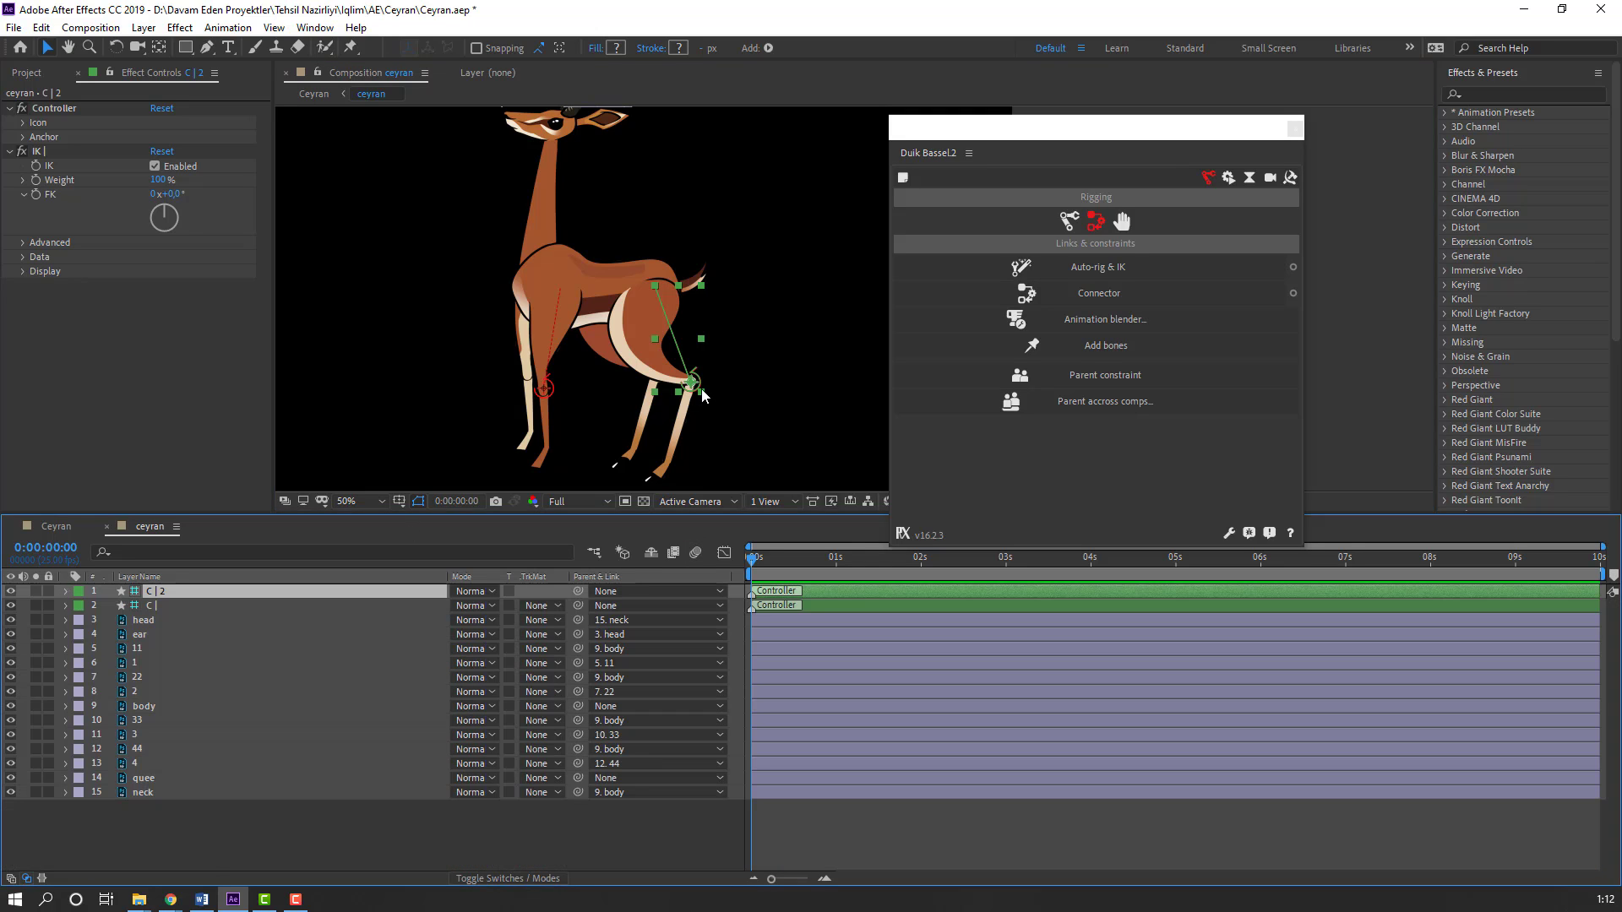
pyautogui.moveTo(693, 381)
pyautogui.mouseDown()
pyautogui.moveTo(724, 291)
pyautogui.moveTo(674, 363)
pyautogui.moveTo(646, 365)
pyautogui.moveTo(755, 339)
pyautogui.moveTo(691, 382)
pyautogui.mouseUp()
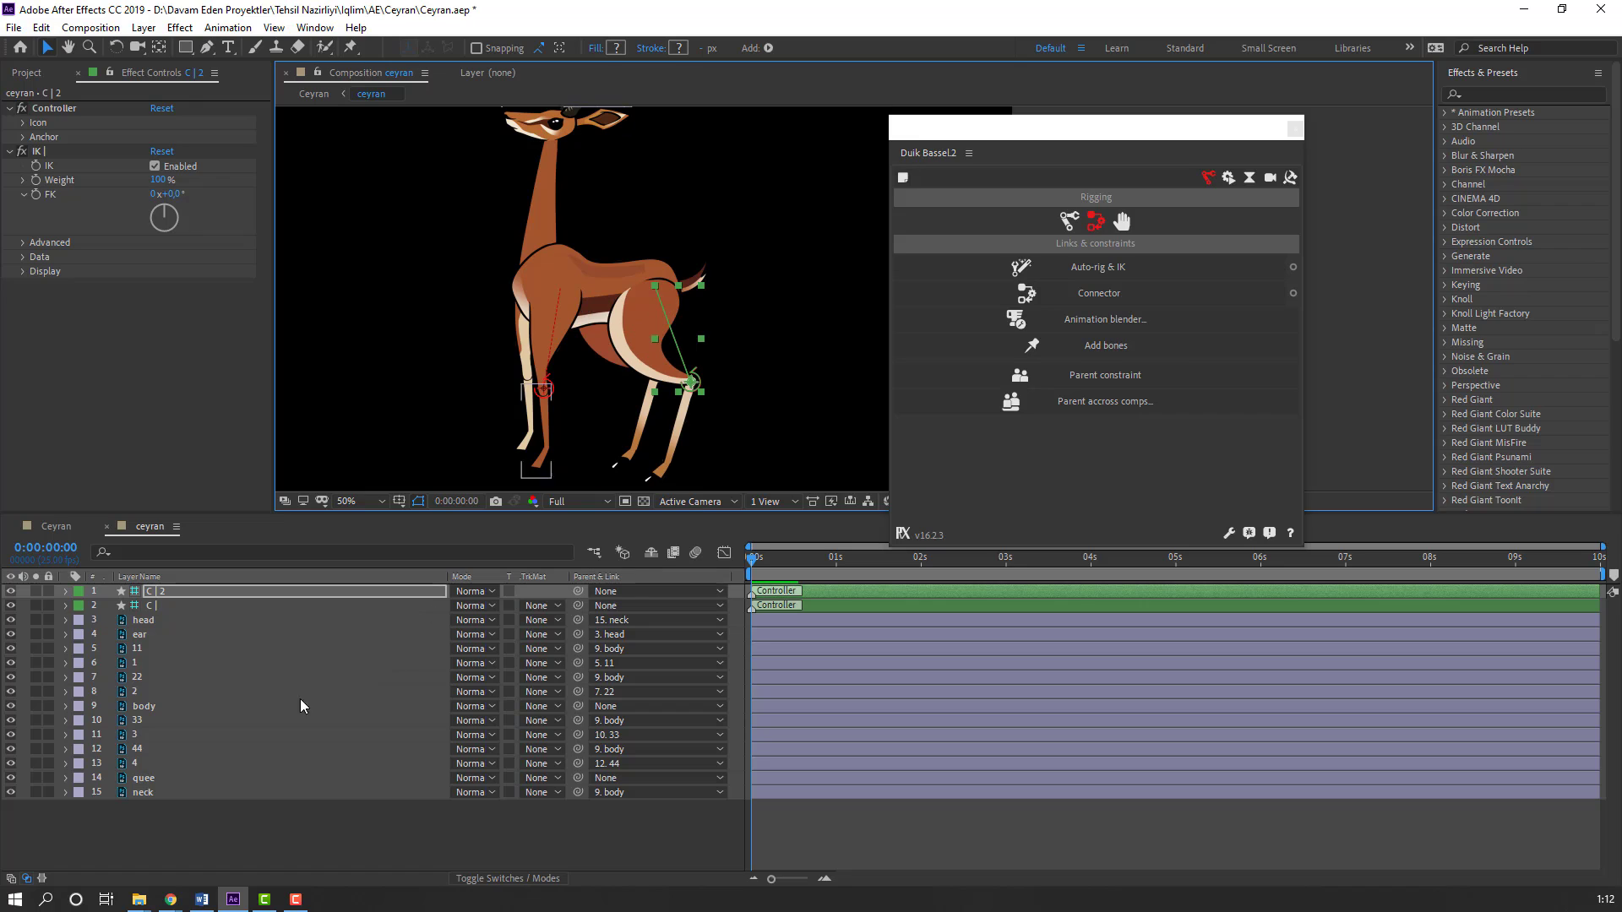
# Step: Apply Auto-rig & IK to leg layers 33 and 3, test the controller, undo the move and collapse its layer
pyautogui.click(137, 735)
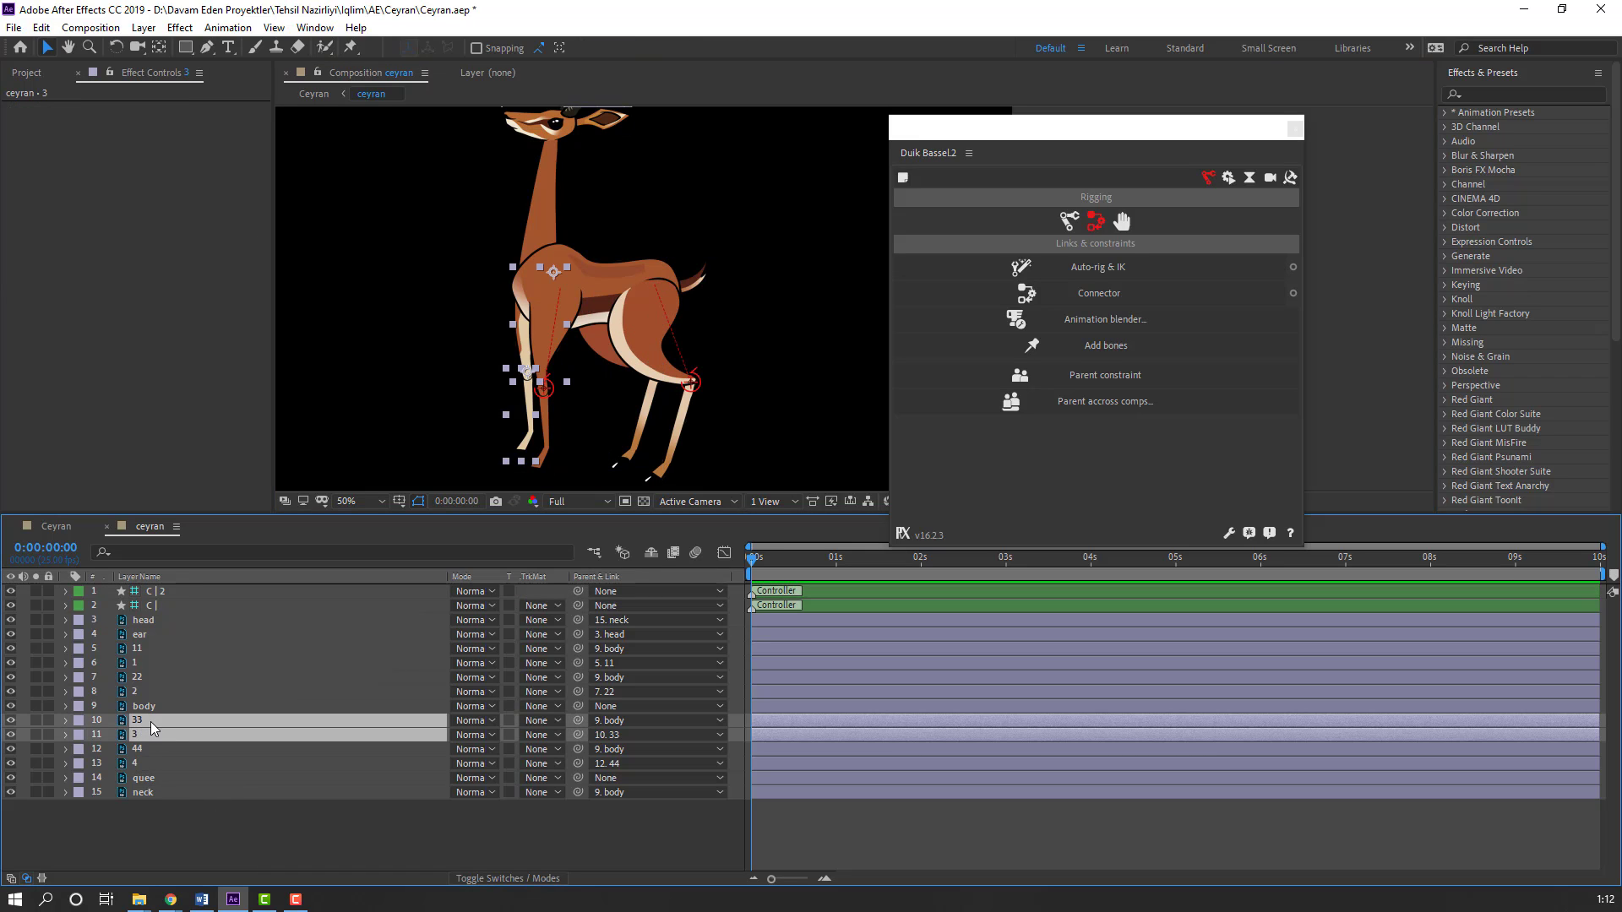
pyautogui.click(1093, 267)
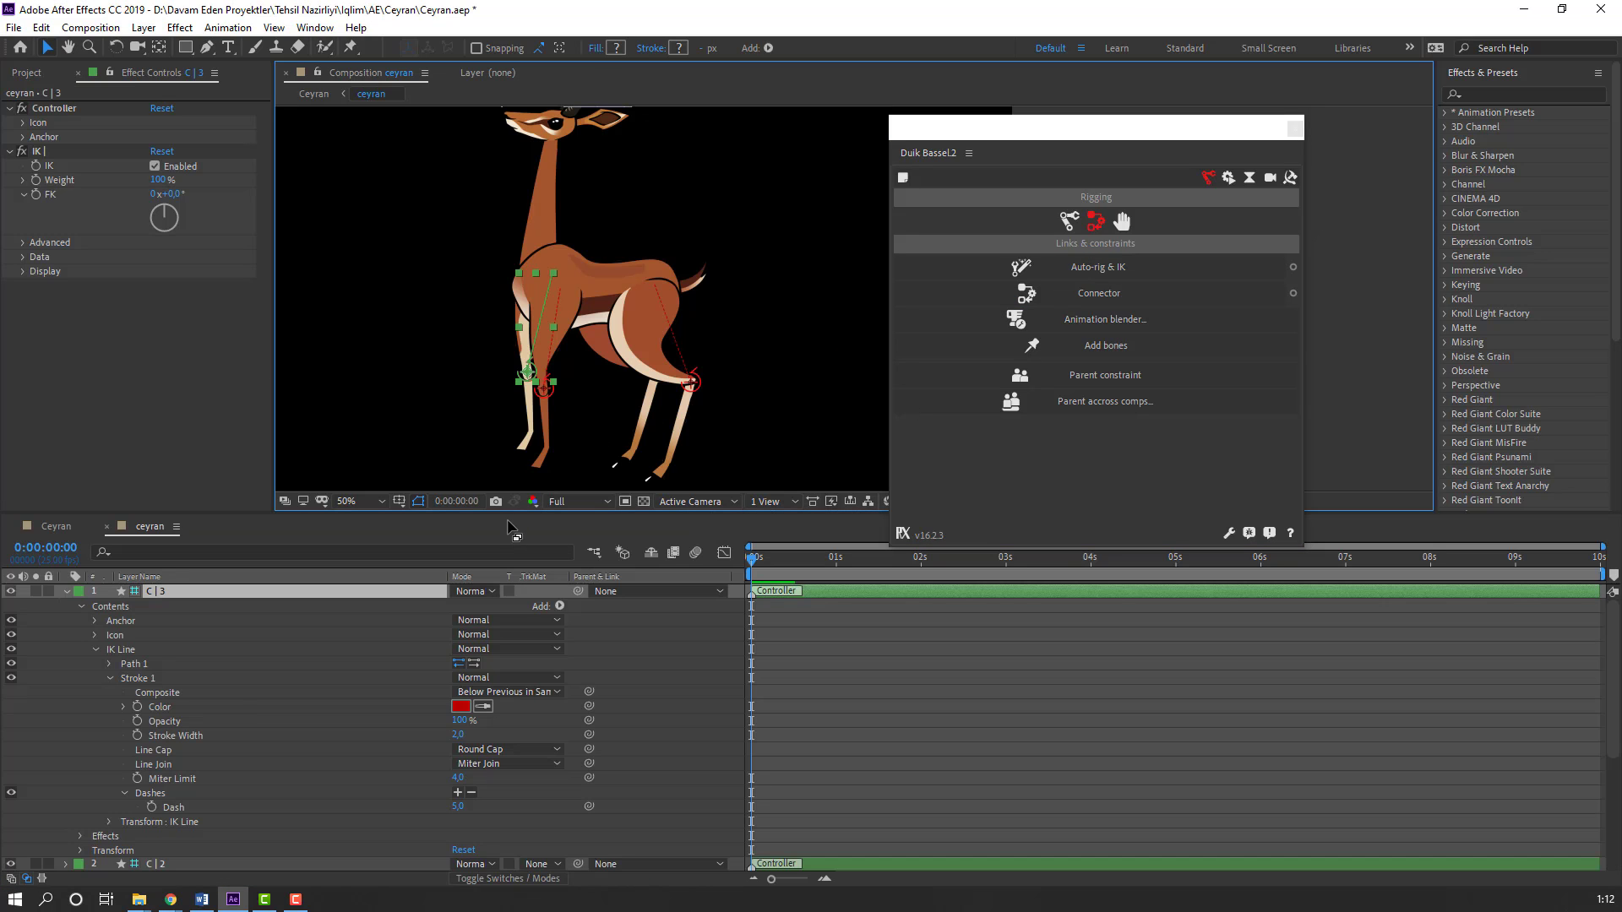
pyautogui.moveTo(525, 375); pyautogui.dragTo(493, 340)
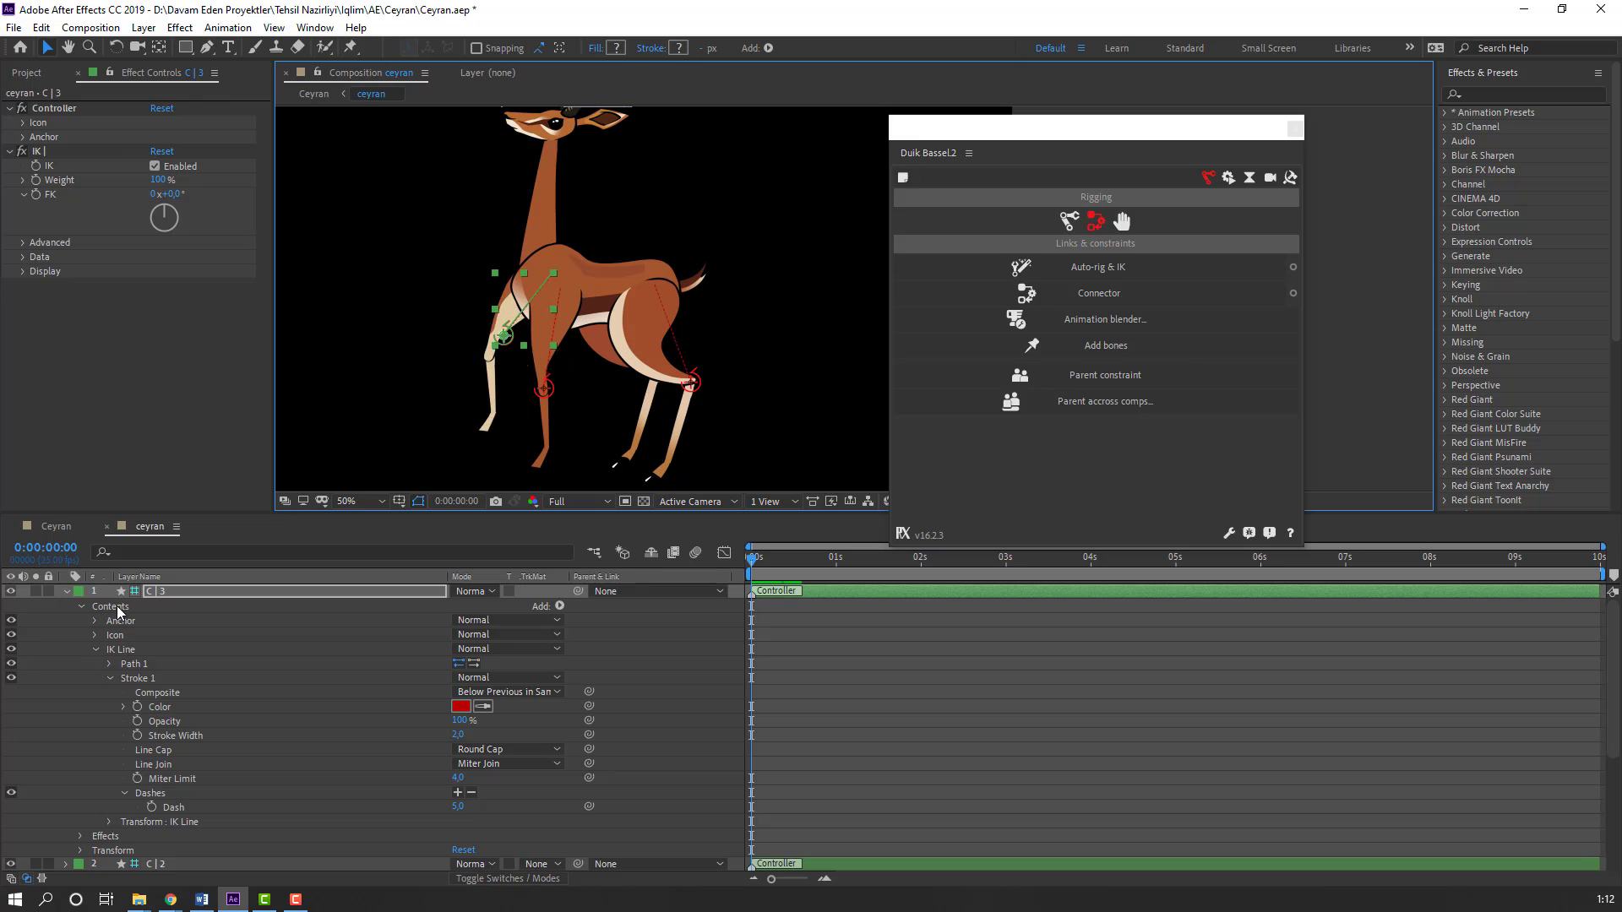
pyautogui.hotkey('ctrl', 'z')
pyautogui.click(68, 592)
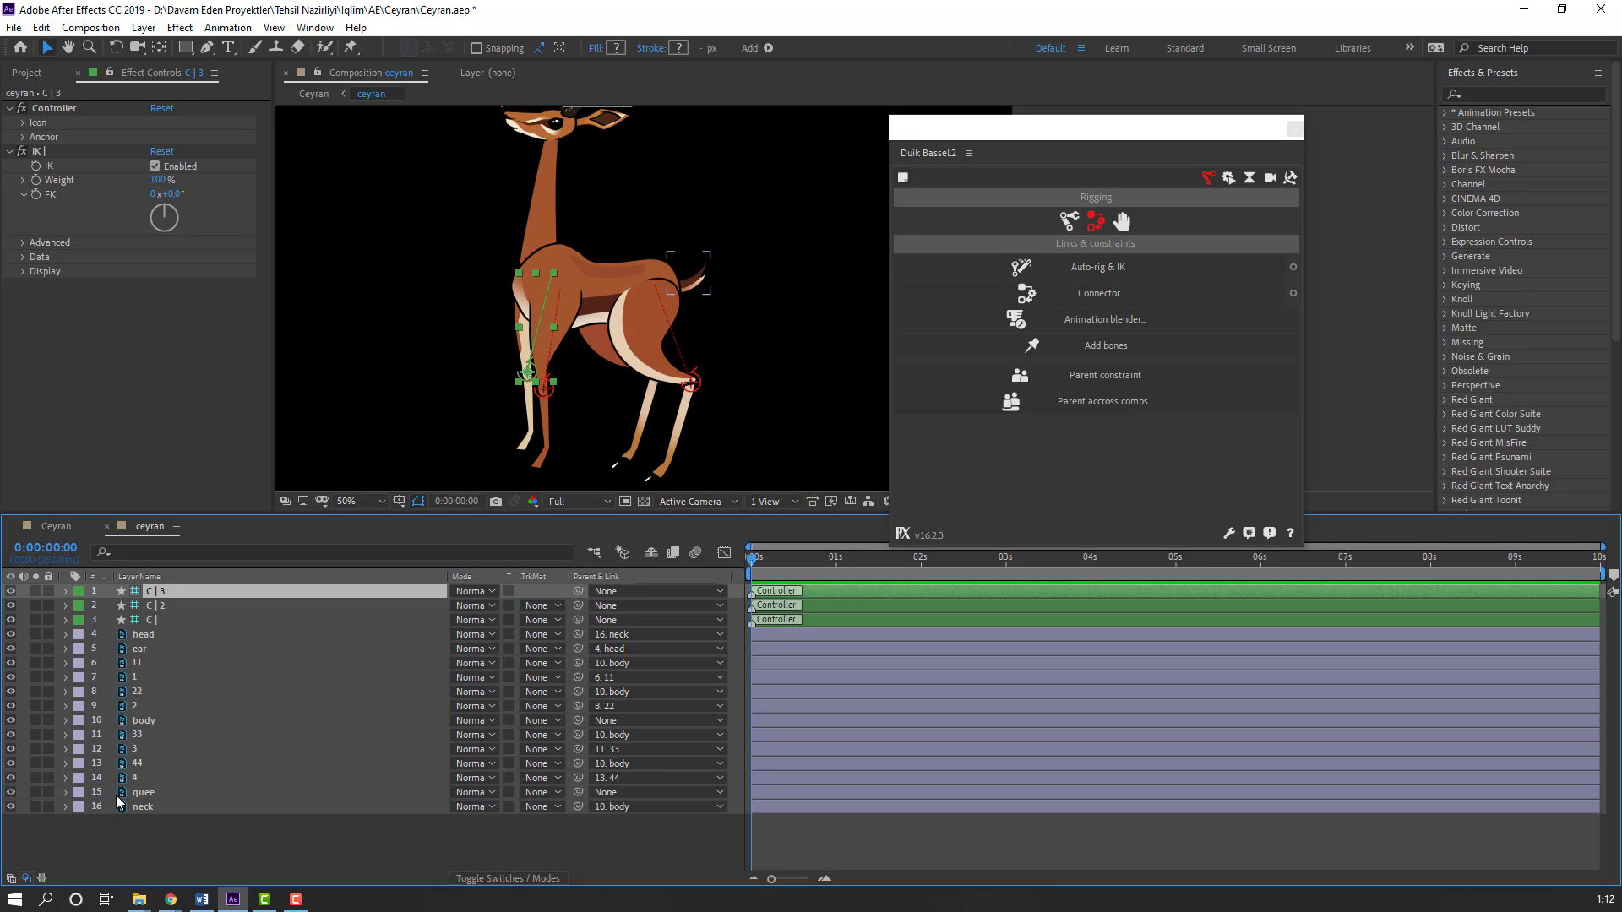
# Step: Apply Auto-rig & IK to leg layers 44 and 4, undo a test move of the controller, collapse its layer and close Duik
pyautogui.click(140, 779)
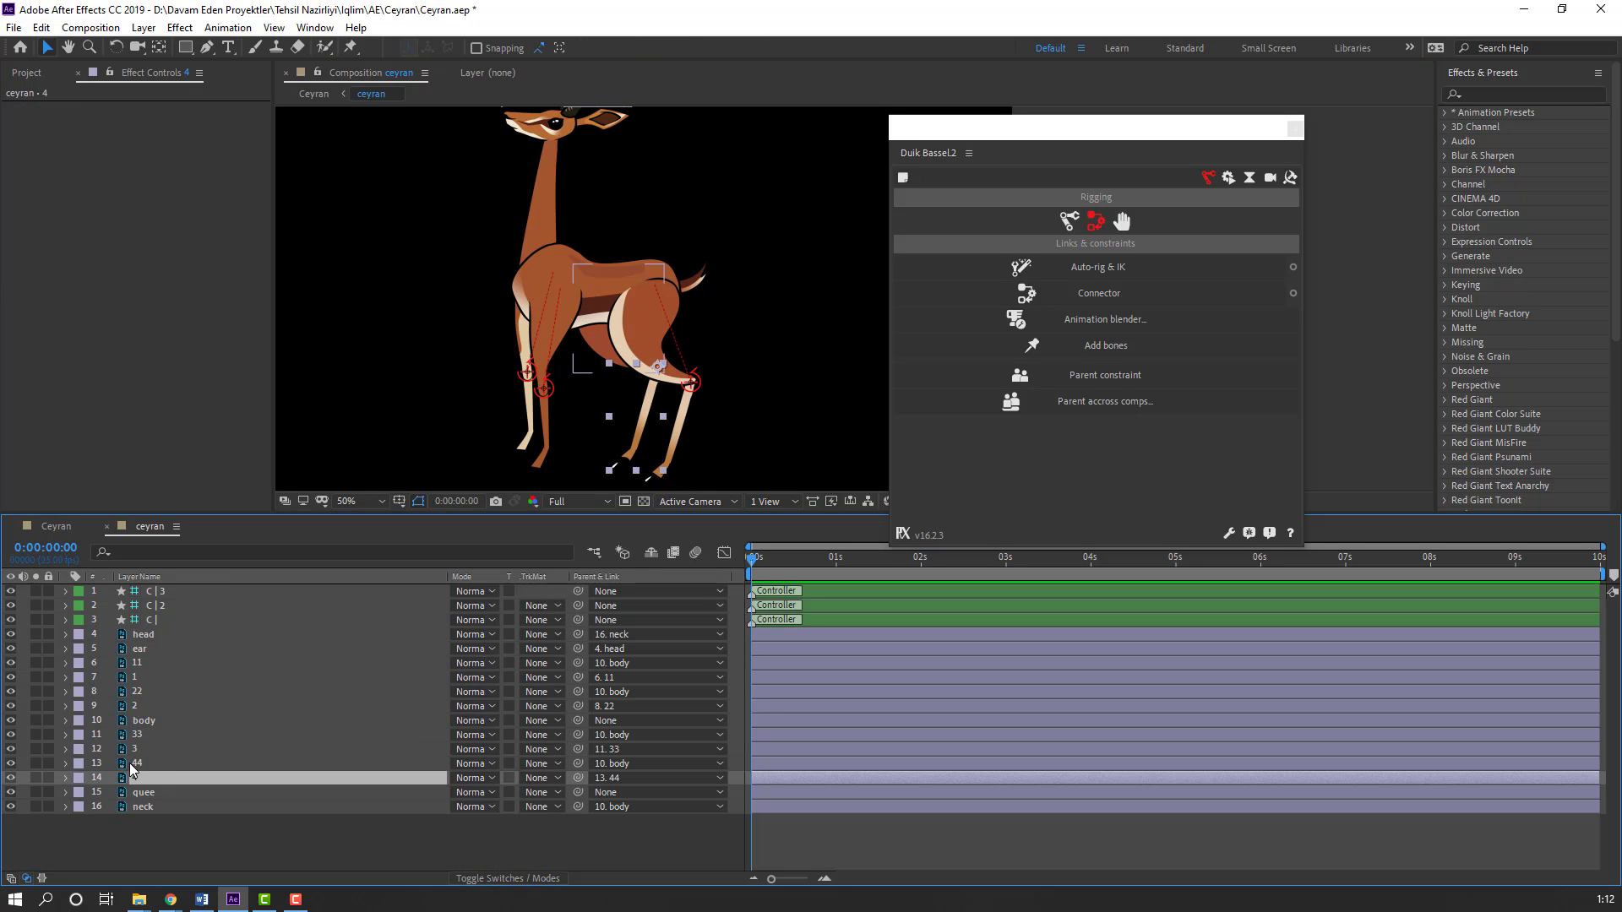
pyautogui.keyDown('ctrl'); pyautogui.click(140, 764); pyautogui.keyUp('ctrl')
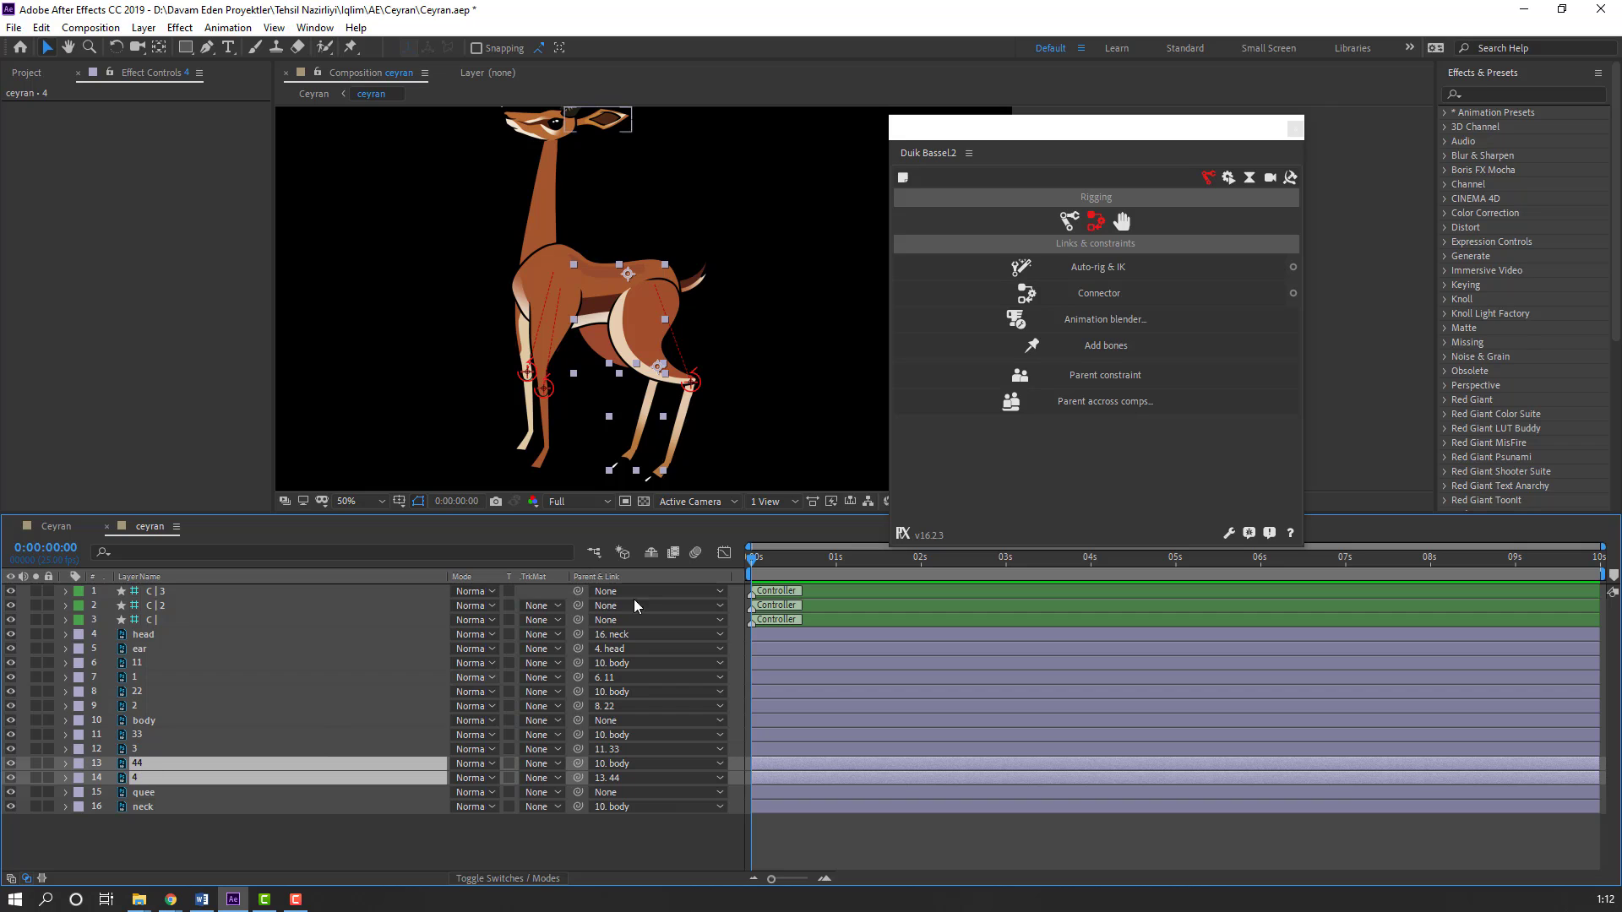
pyautogui.click(1118, 271)
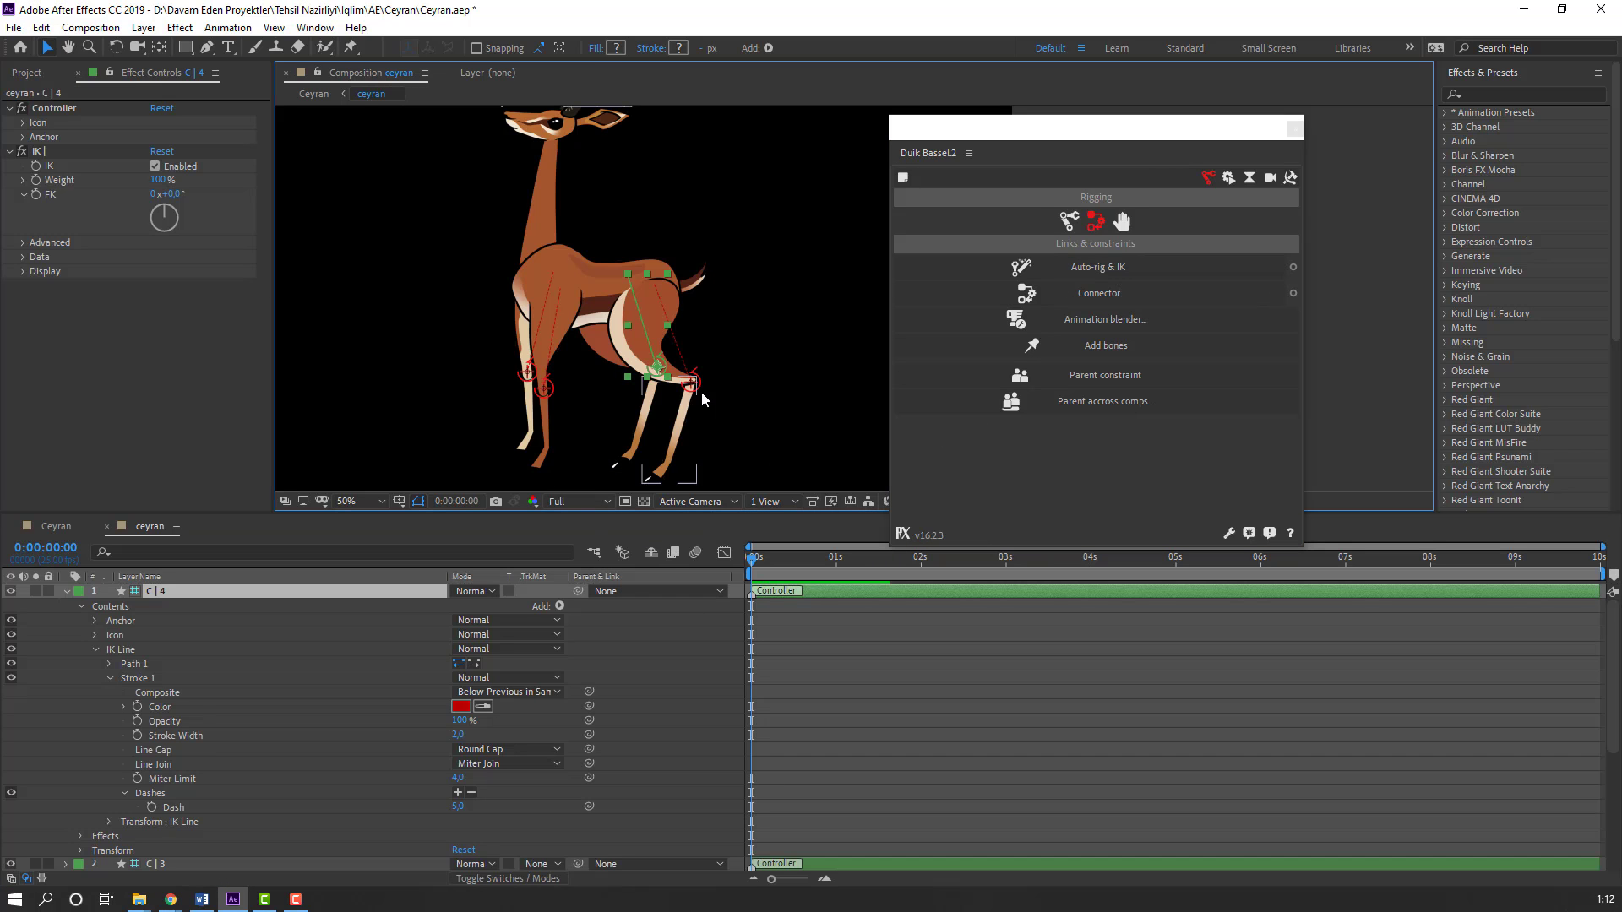
pyautogui.moveTo(662, 369); pyautogui.dragTo(614, 377)
pyautogui.hotkey('ctrl', 'z')
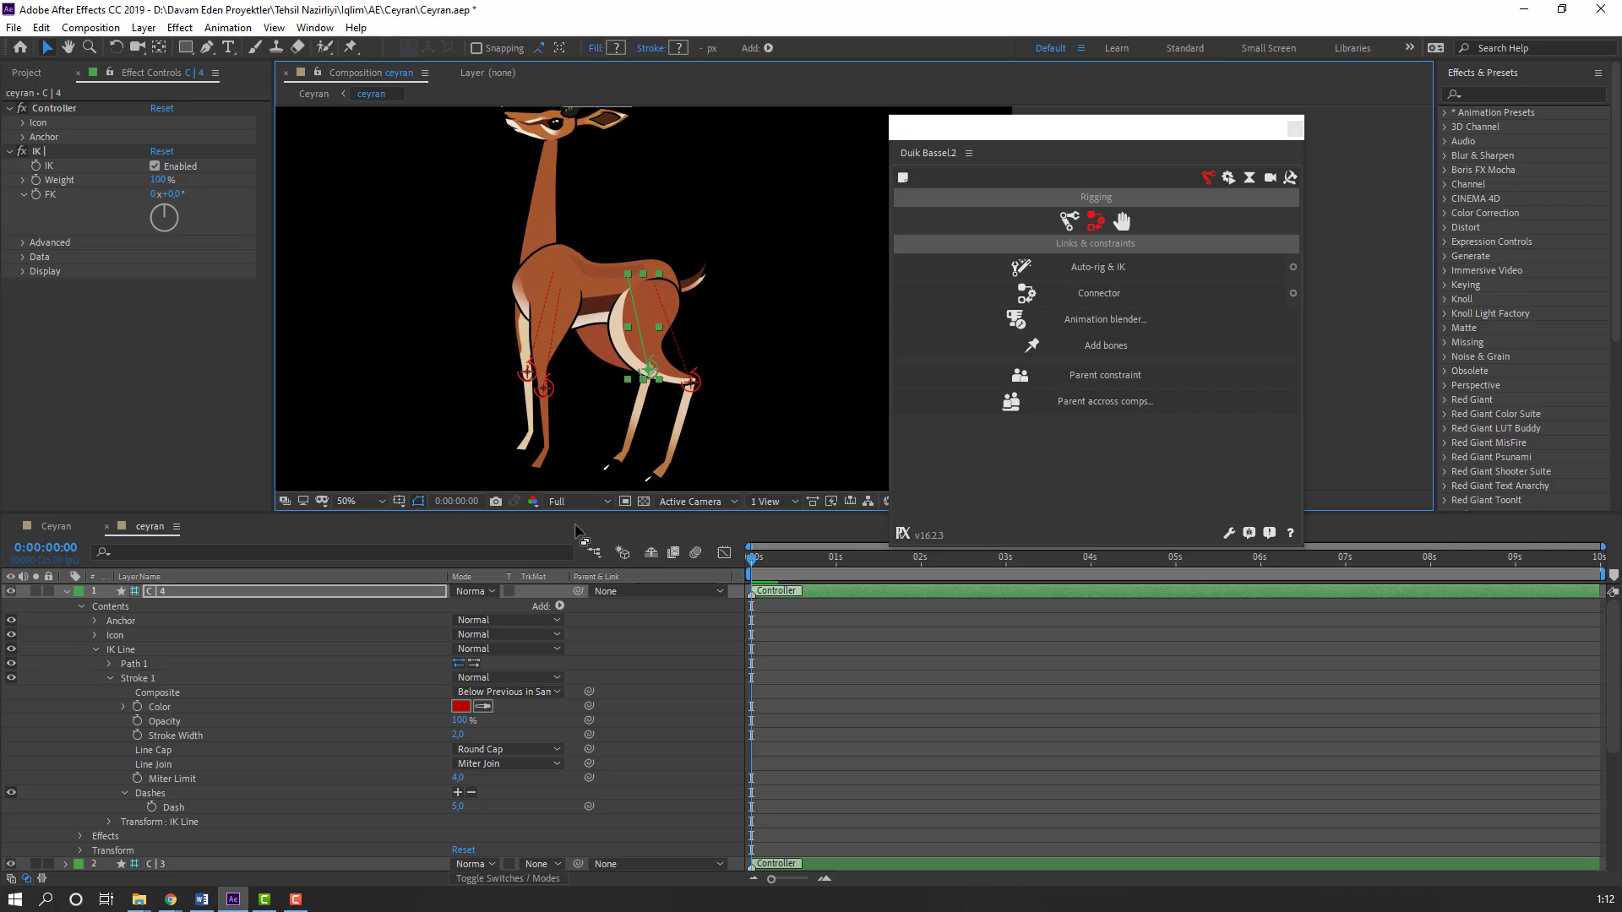
pyautogui.click(64, 595)
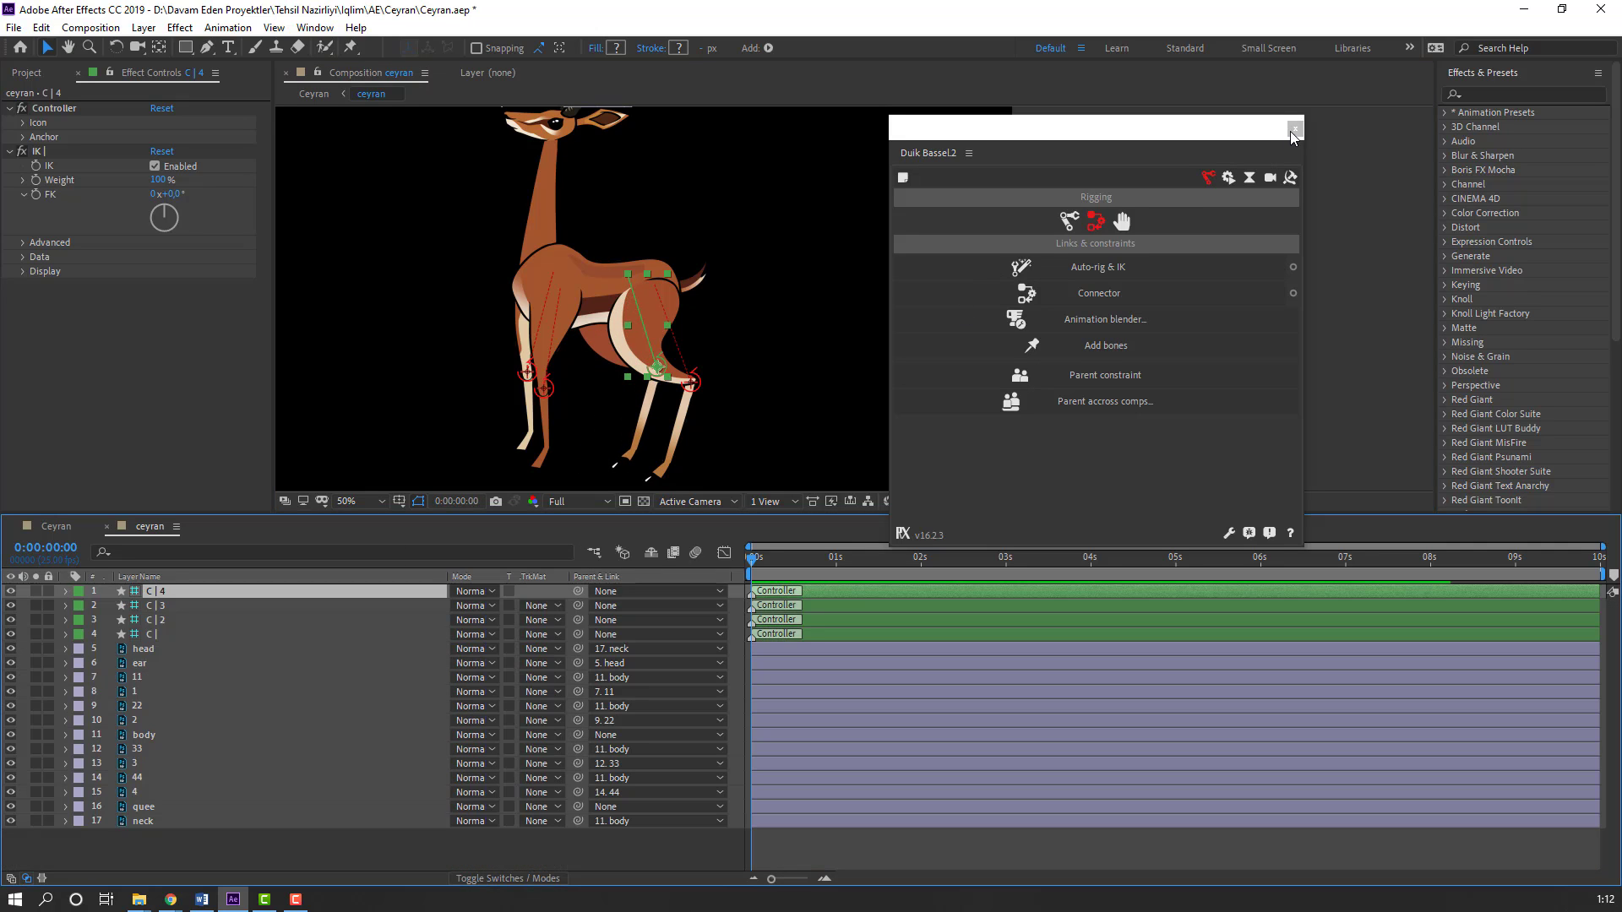
pyautogui.click(1295, 129)
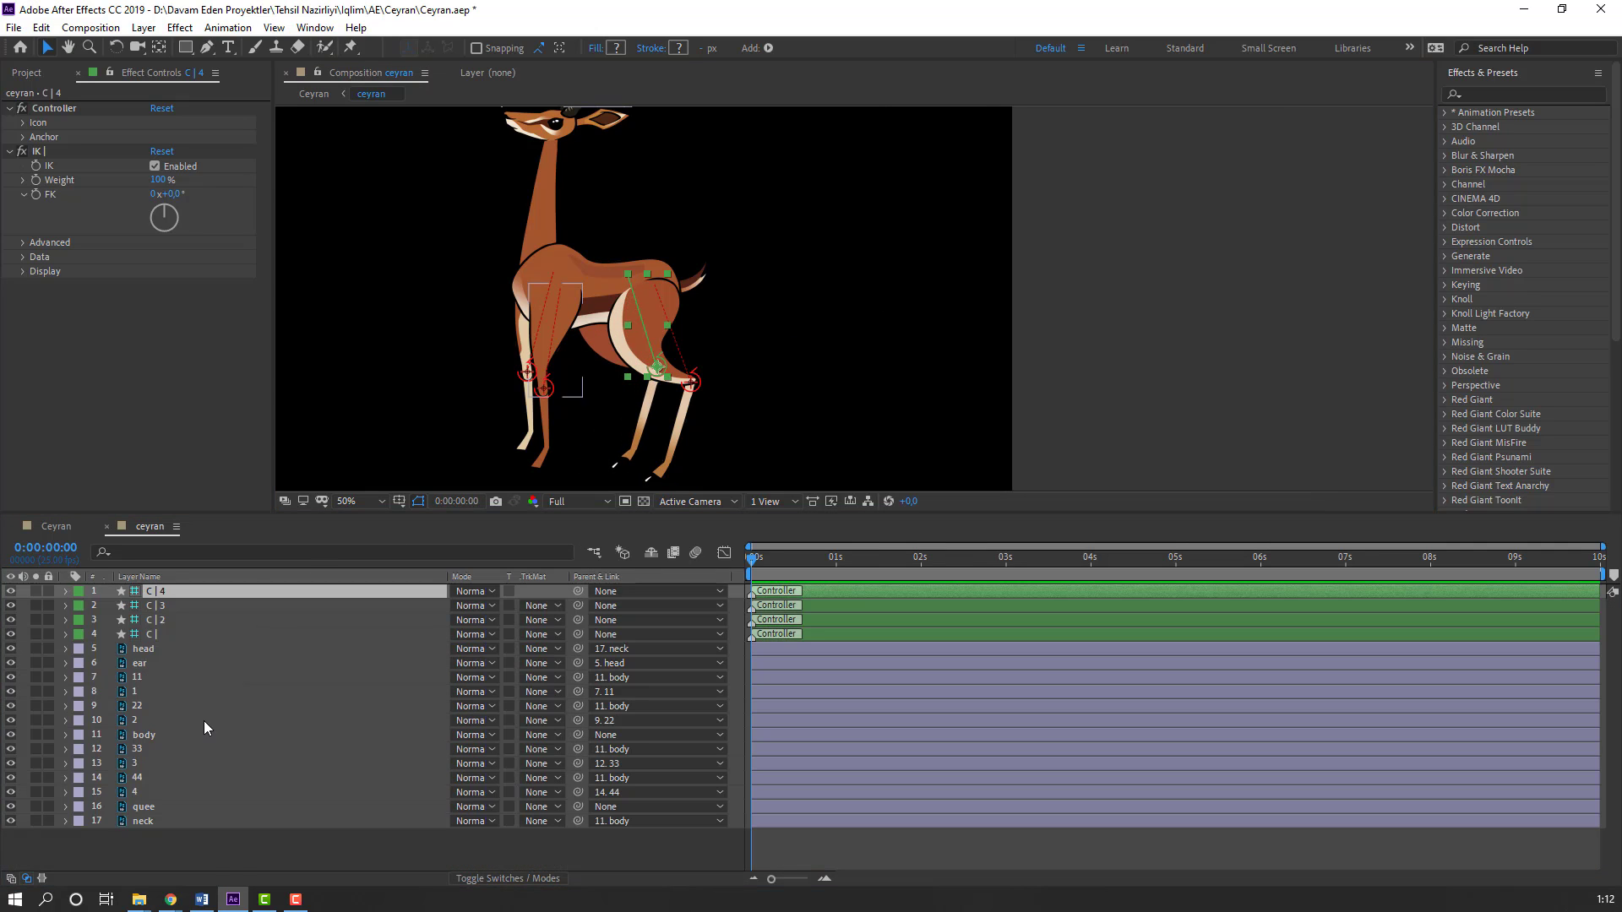
# Step: Parent the quee layer to the body layer, testing the rig before and after by moving the body
pyautogui.click(144, 735)
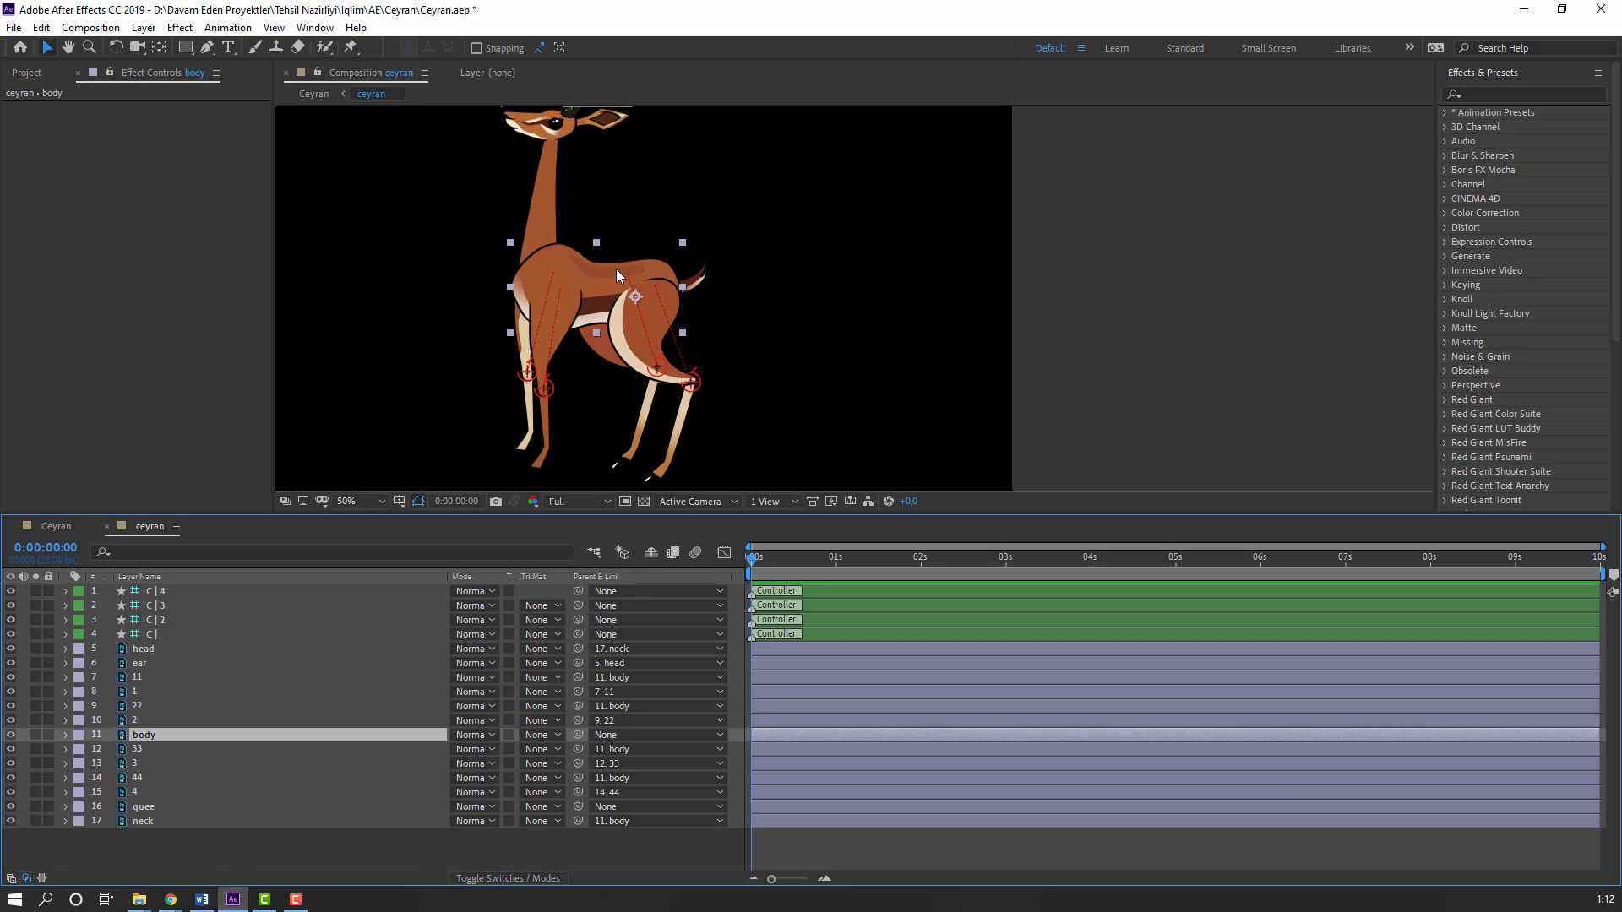
pyautogui.moveTo(630, 286); pyautogui.dragTo(529, 317)
pyautogui.click(156, 810)
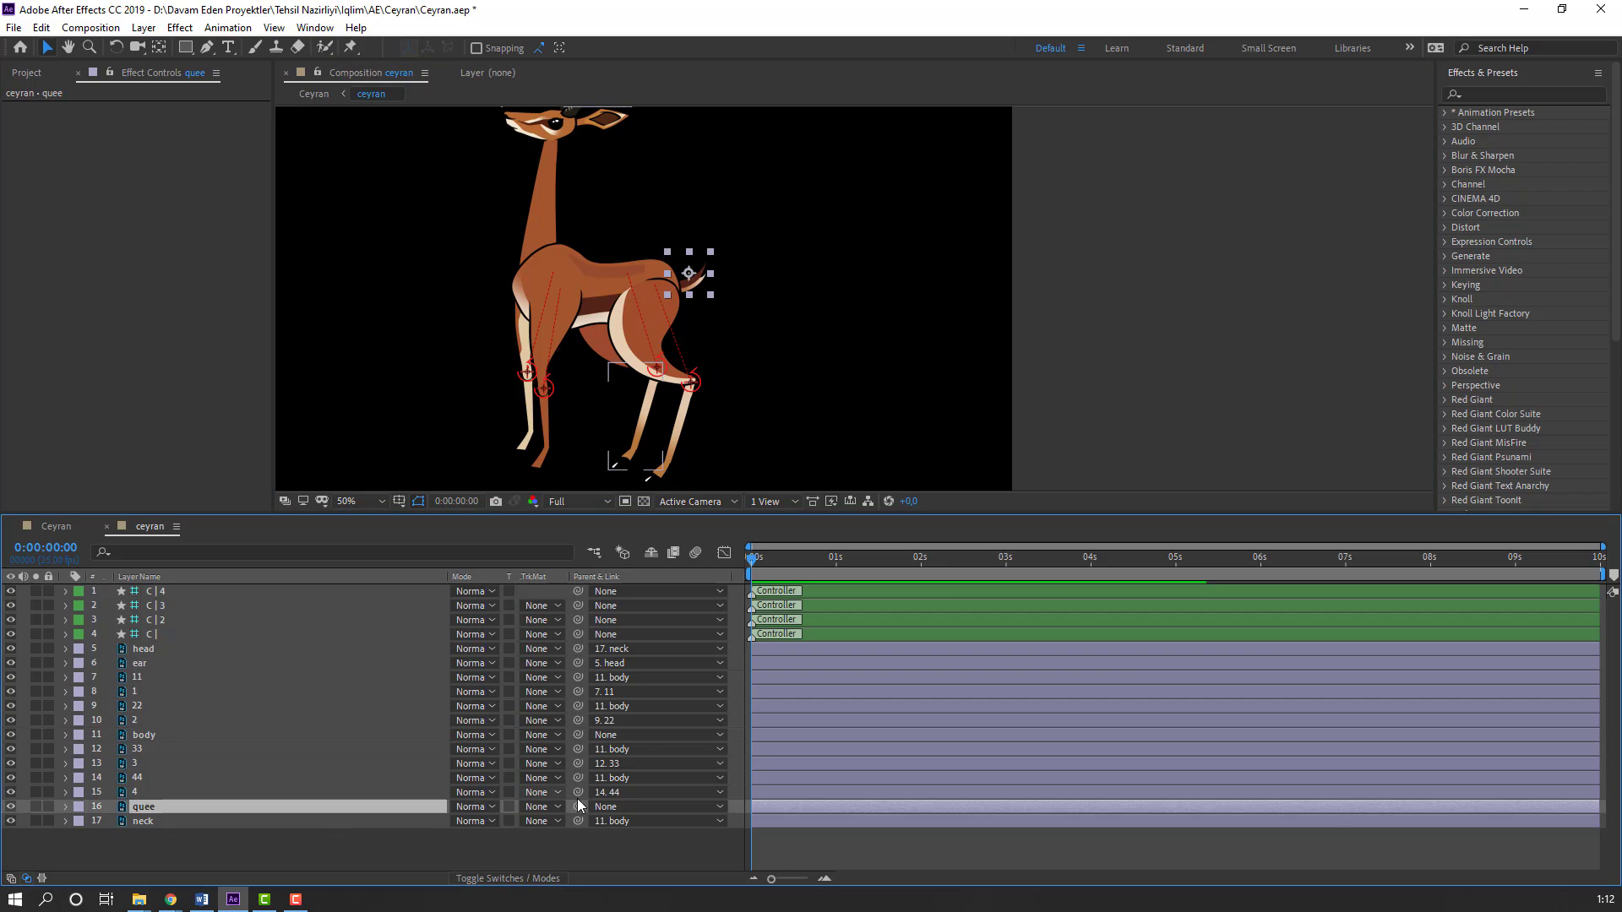
pyautogui.moveTo(578, 806); pyautogui.dragTo(142, 735)
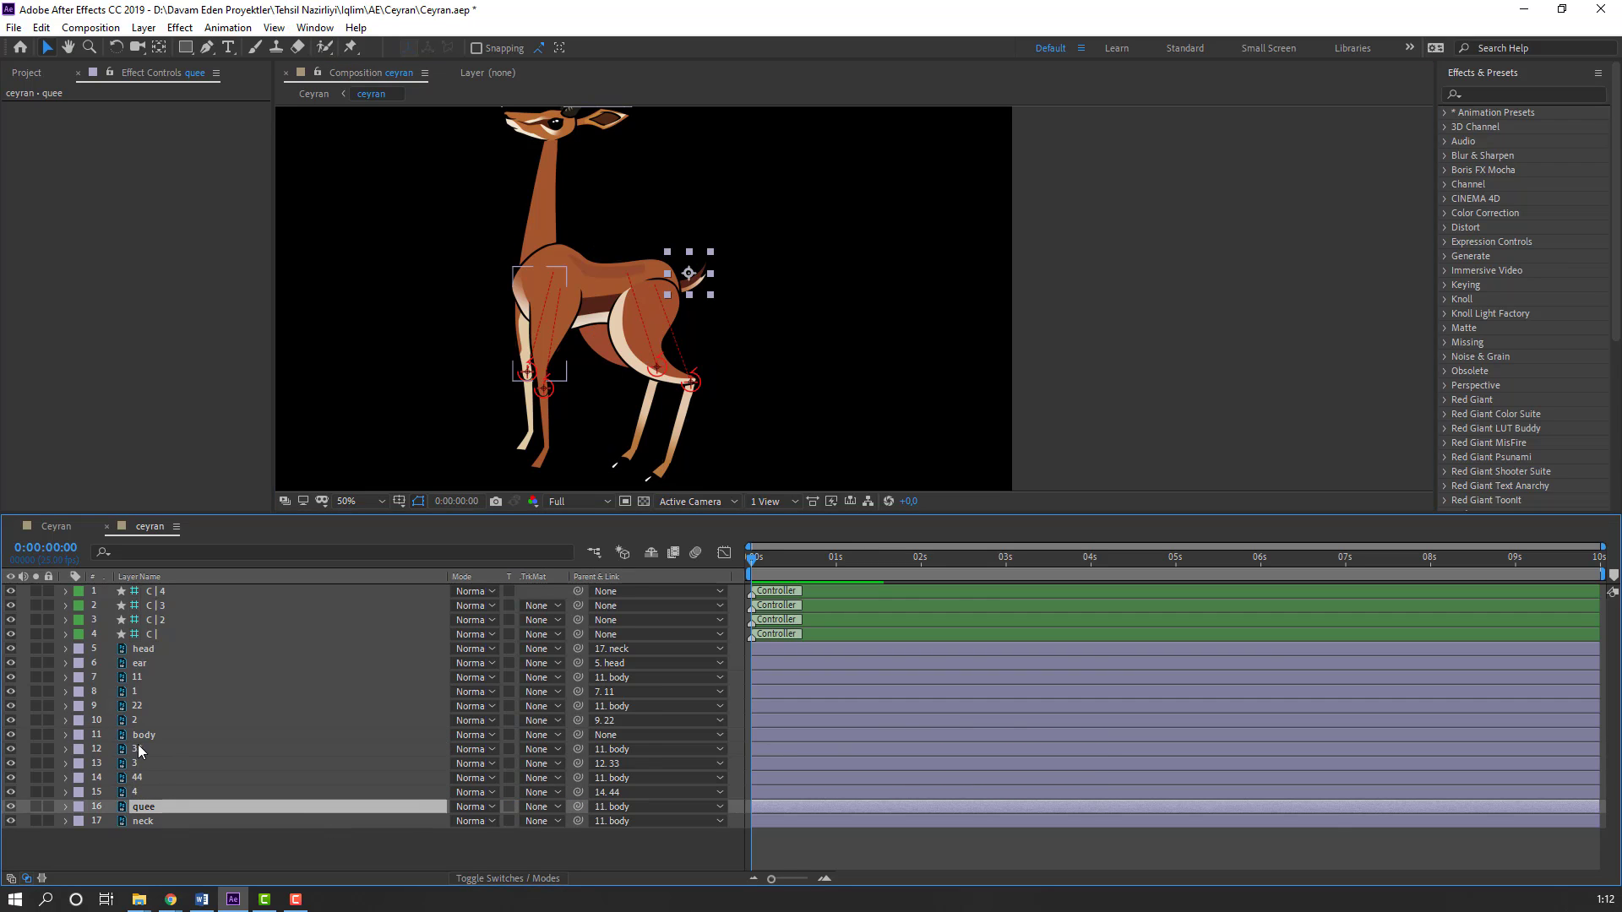
pyautogui.click(658, 314)
pyautogui.moveTo(637, 296); pyautogui.dragTo(547, 332)
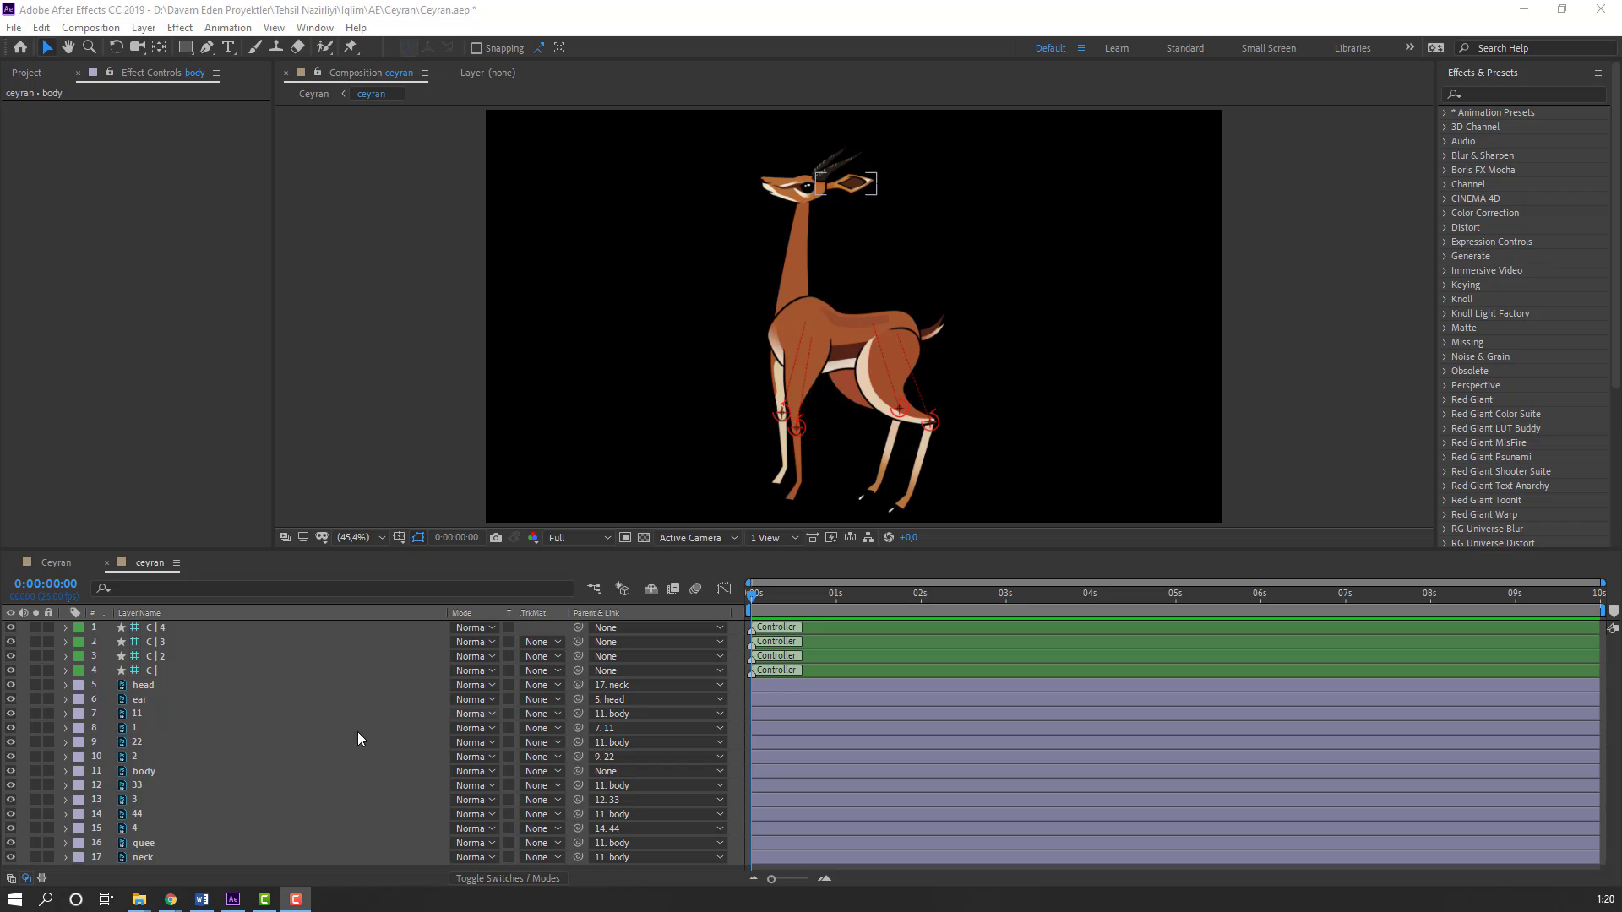
# Step: Show the body layer's Position and Rotation and enable keyframing for both at 0:00:00:00
pyautogui.click(208, 772)
pyautogui.click(139, 772)
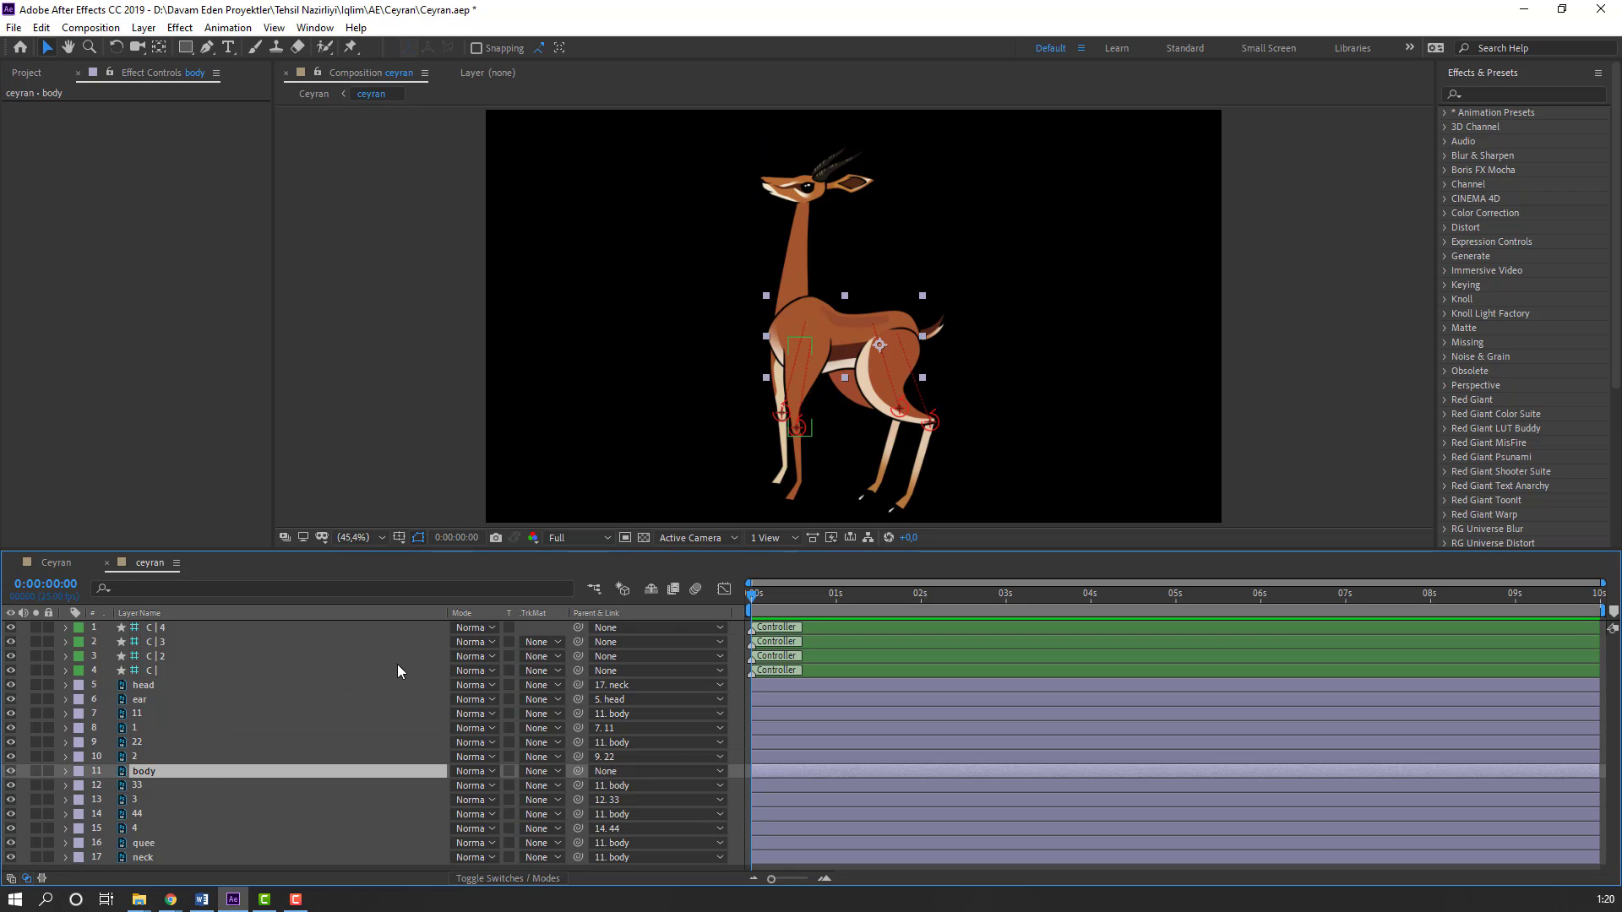
pyautogui.press('p')
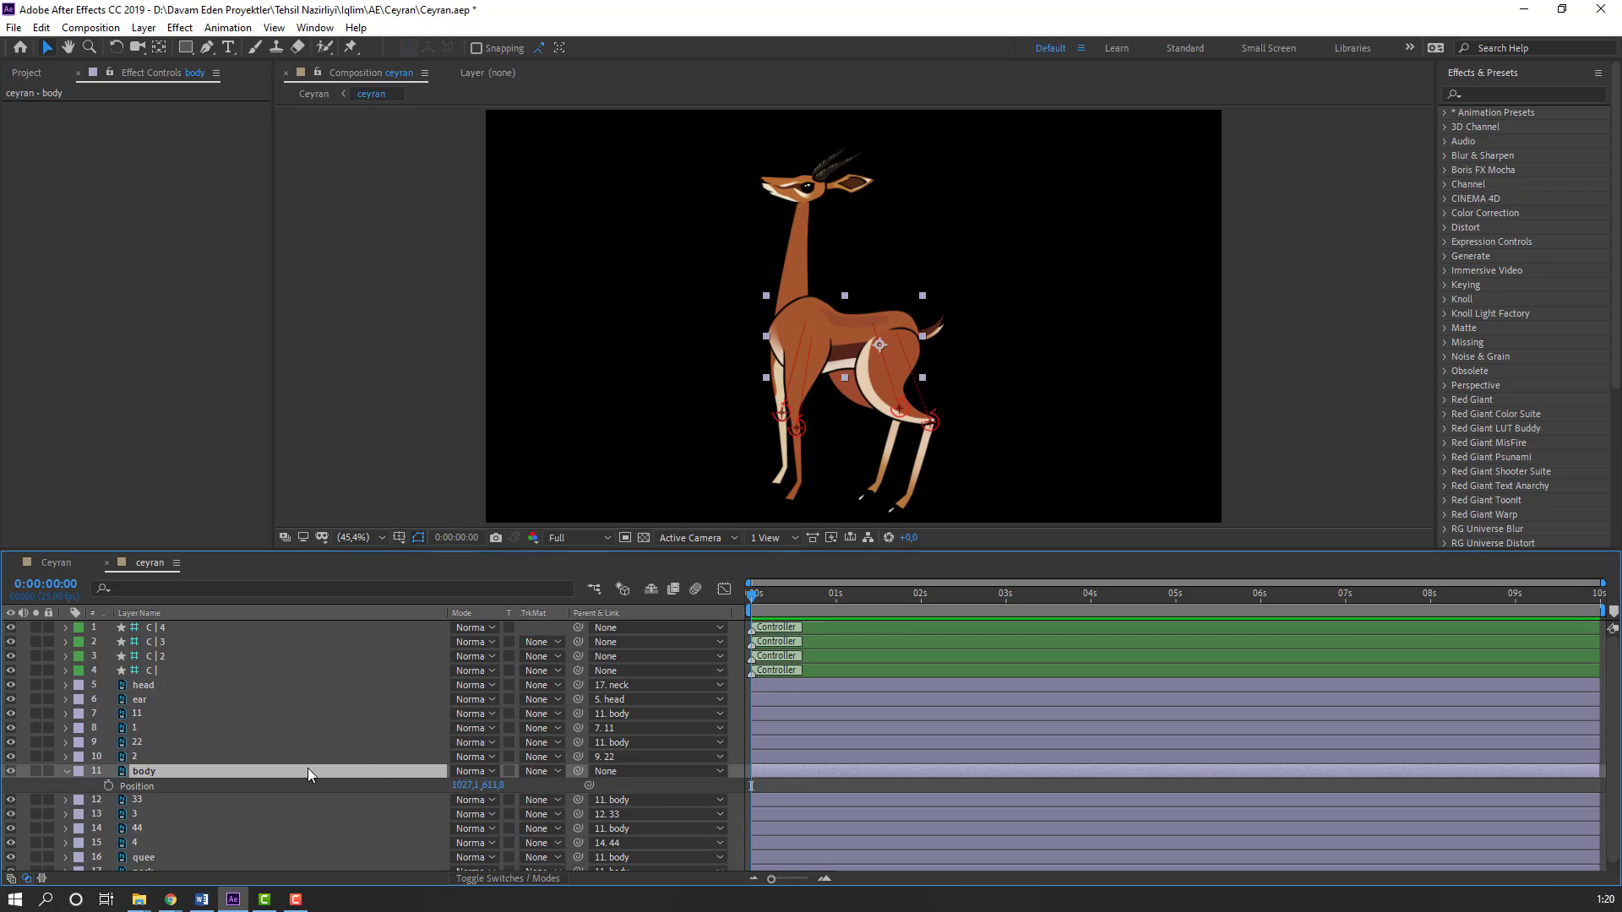
pyautogui.hotkey('shift', 'r')
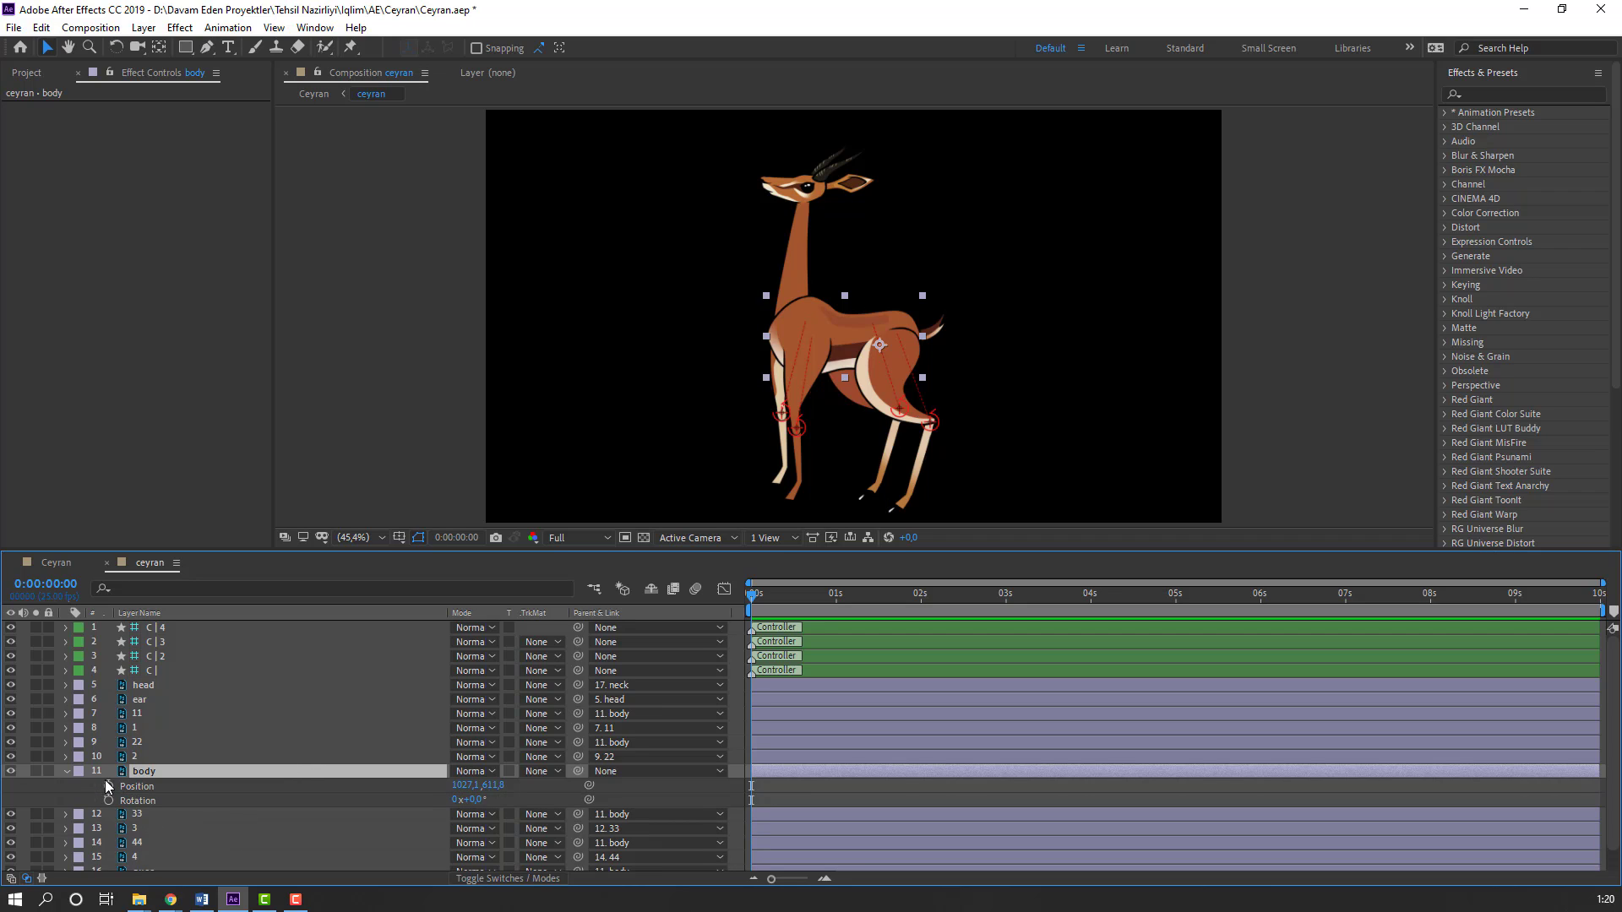
pyautogui.moveTo(108, 786); pyautogui.dragTo(109, 800)
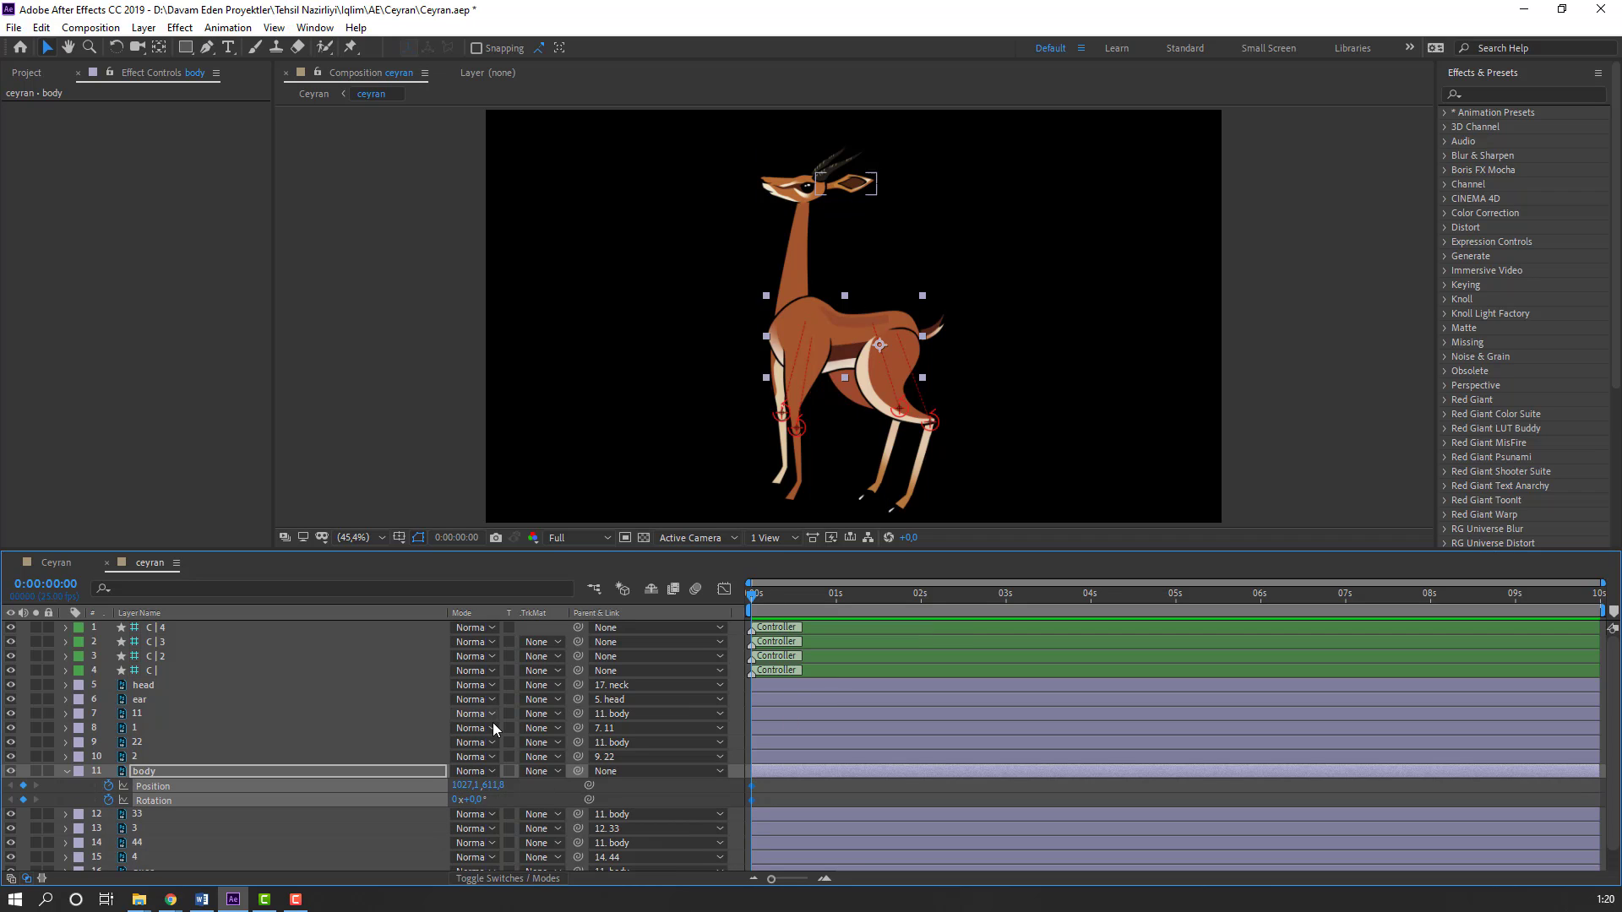
# Step: Pose the body lower and further forward at Position X 893,4 and Y 734,2, with Rotation set to 4°
pyautogui.moveTo(472, 785)
pyautogui.mouseDown()
pyautogui.moveTo(421, 792)
pyautogui.moveTo(490, 787)
pyautogui.mouseUp()
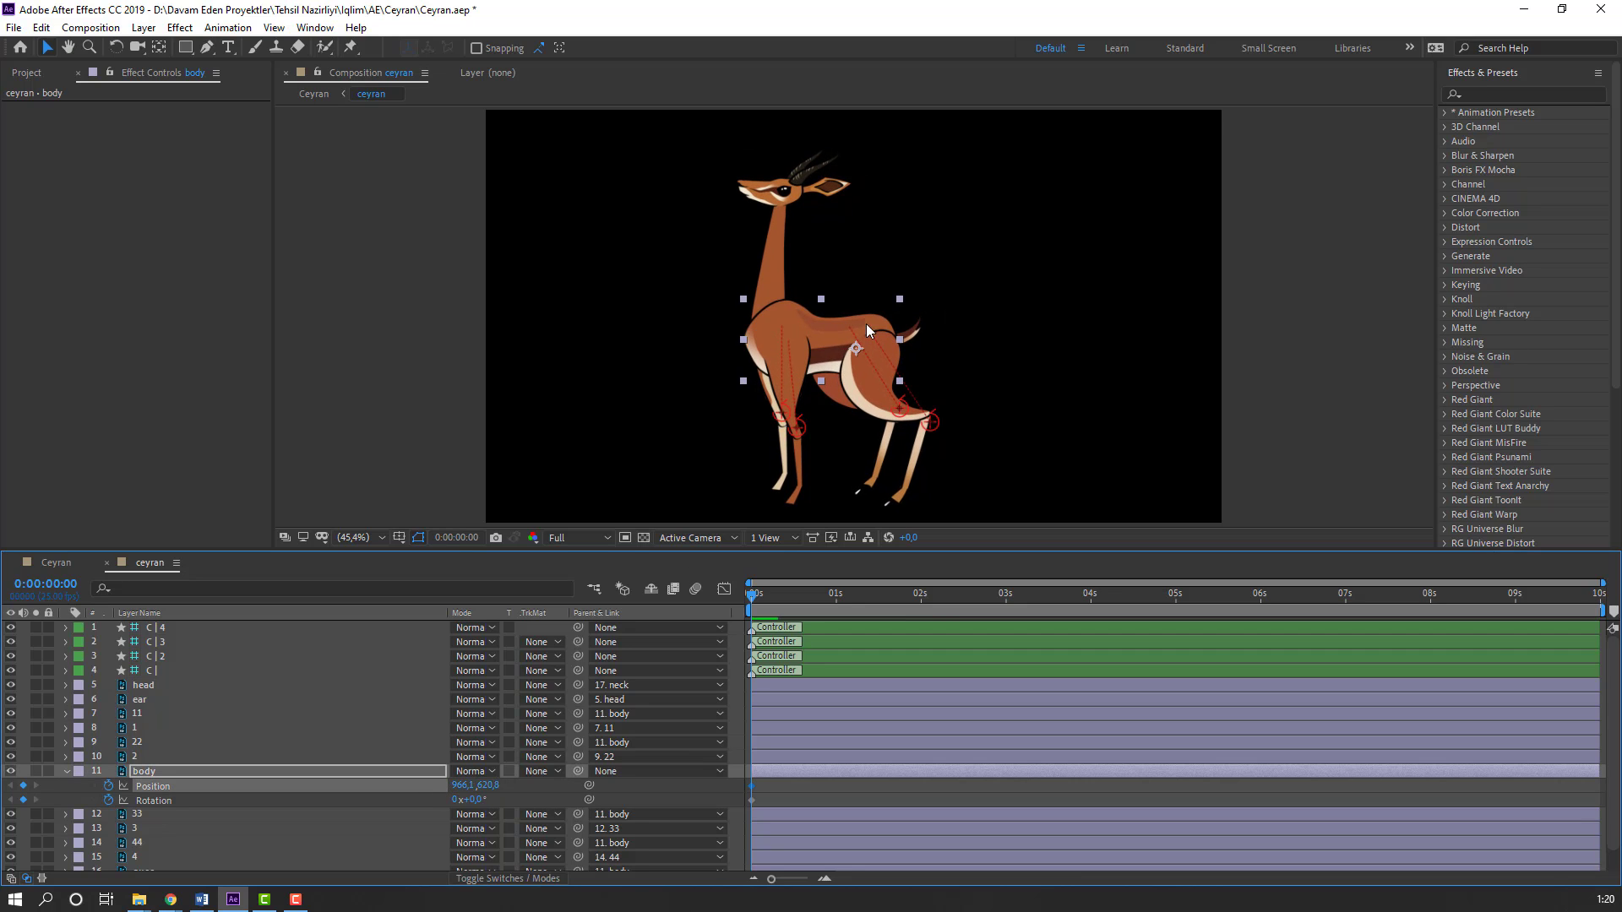
pyautogui.moveTo(870, 330); pyautogui.dragTo(807, 389)
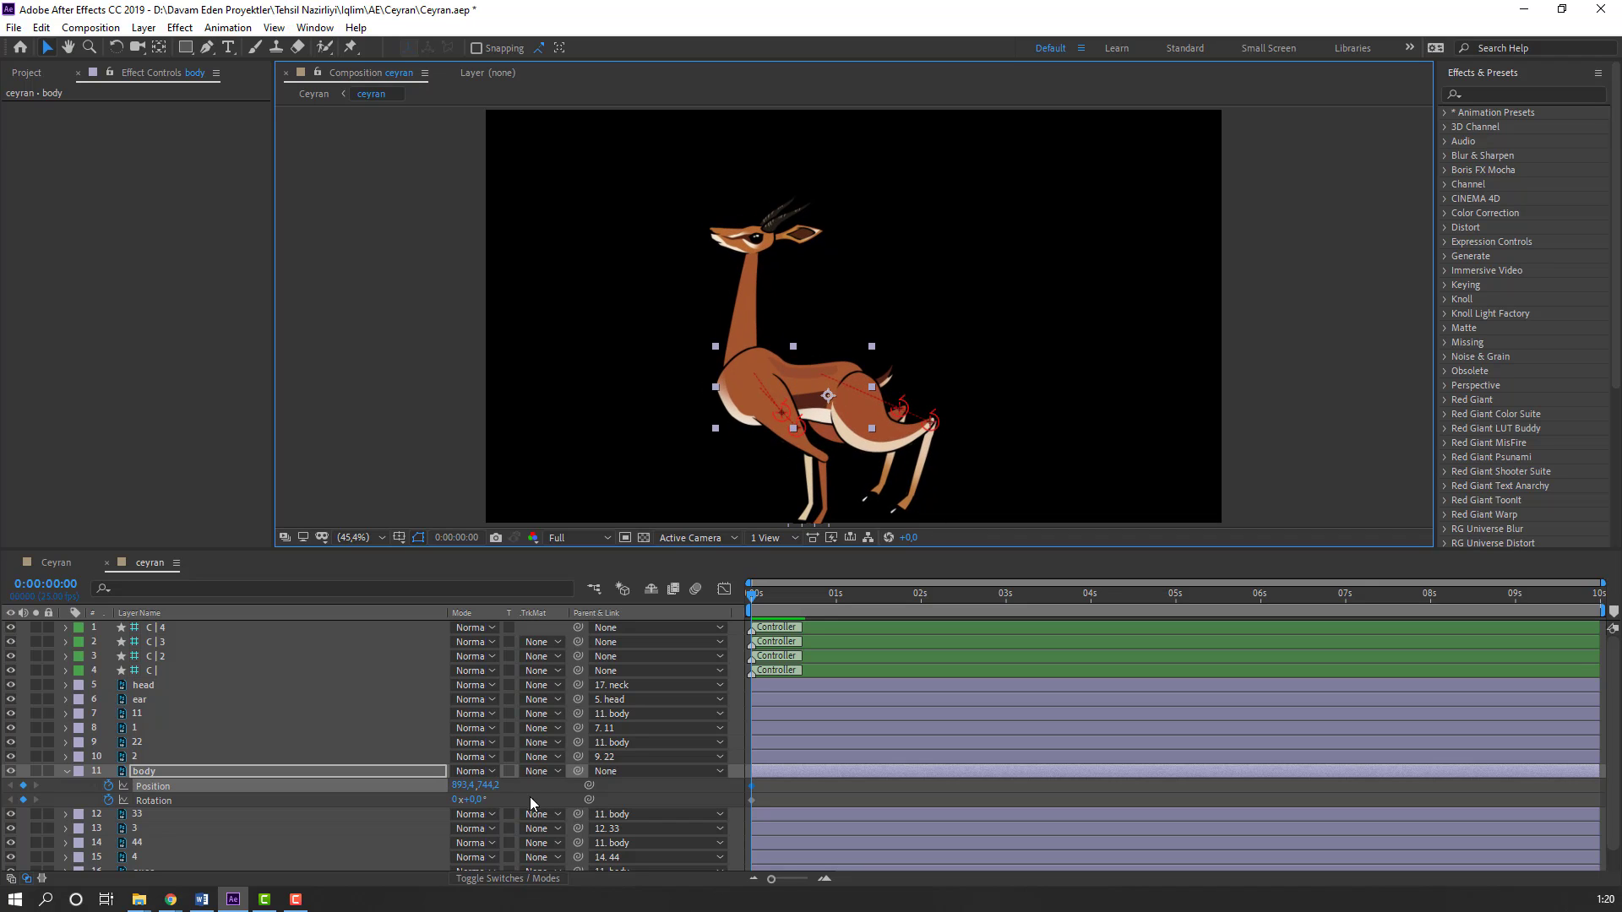
pyautogui.moveTo(477, 800); pyautogui.dragTo(476, 800)
pyautogui.moveTo(849, 458); pyautogui.dragTo(838, 409)
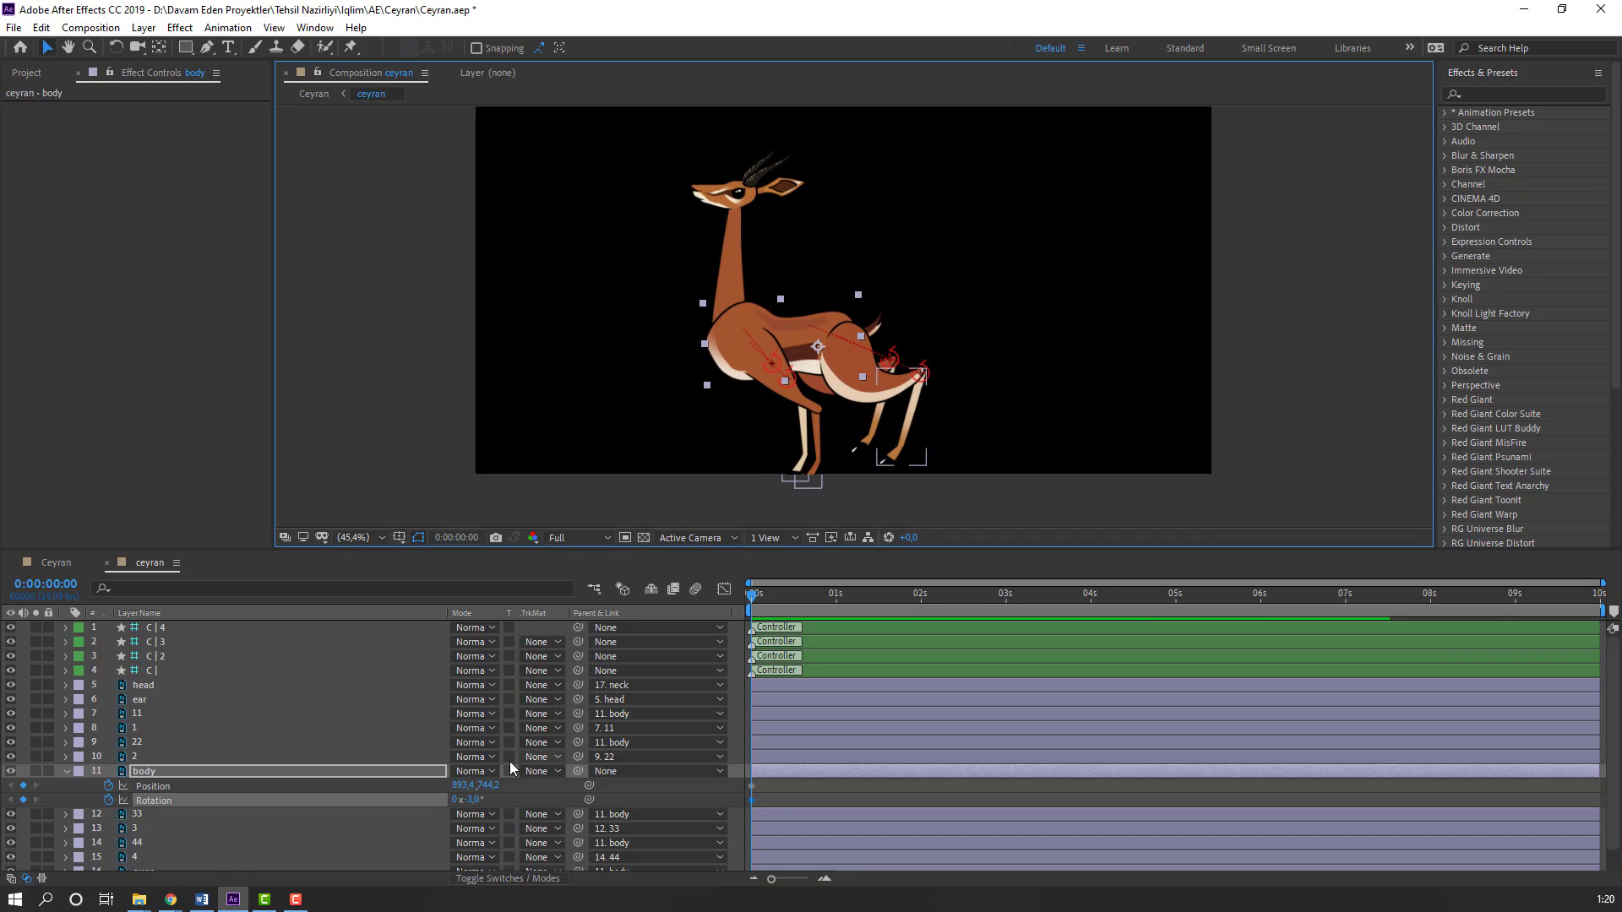
pyautogui.moveTo(476, 800); pyautogui.dragTo(513, 792)
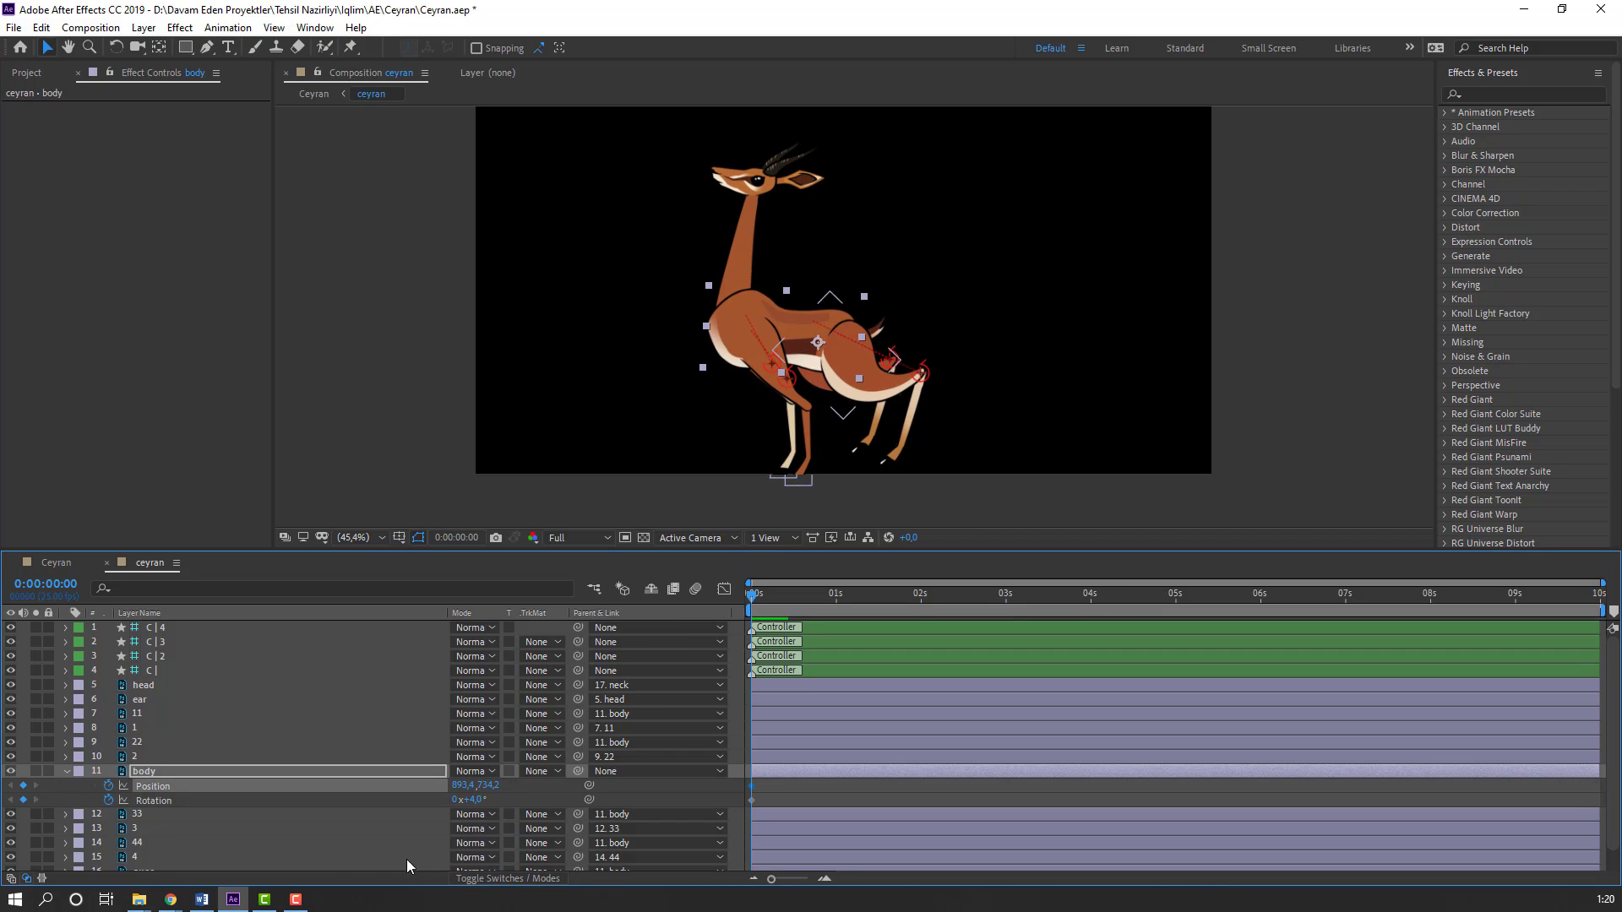
# Step: Enable Rotation keyframing on the neck layer and rotate the neck down until the head is near the ground
pyautogui.scroll(-1, 260, 833)
pyautogui.click(156, 864)
pyautogui.press('r')
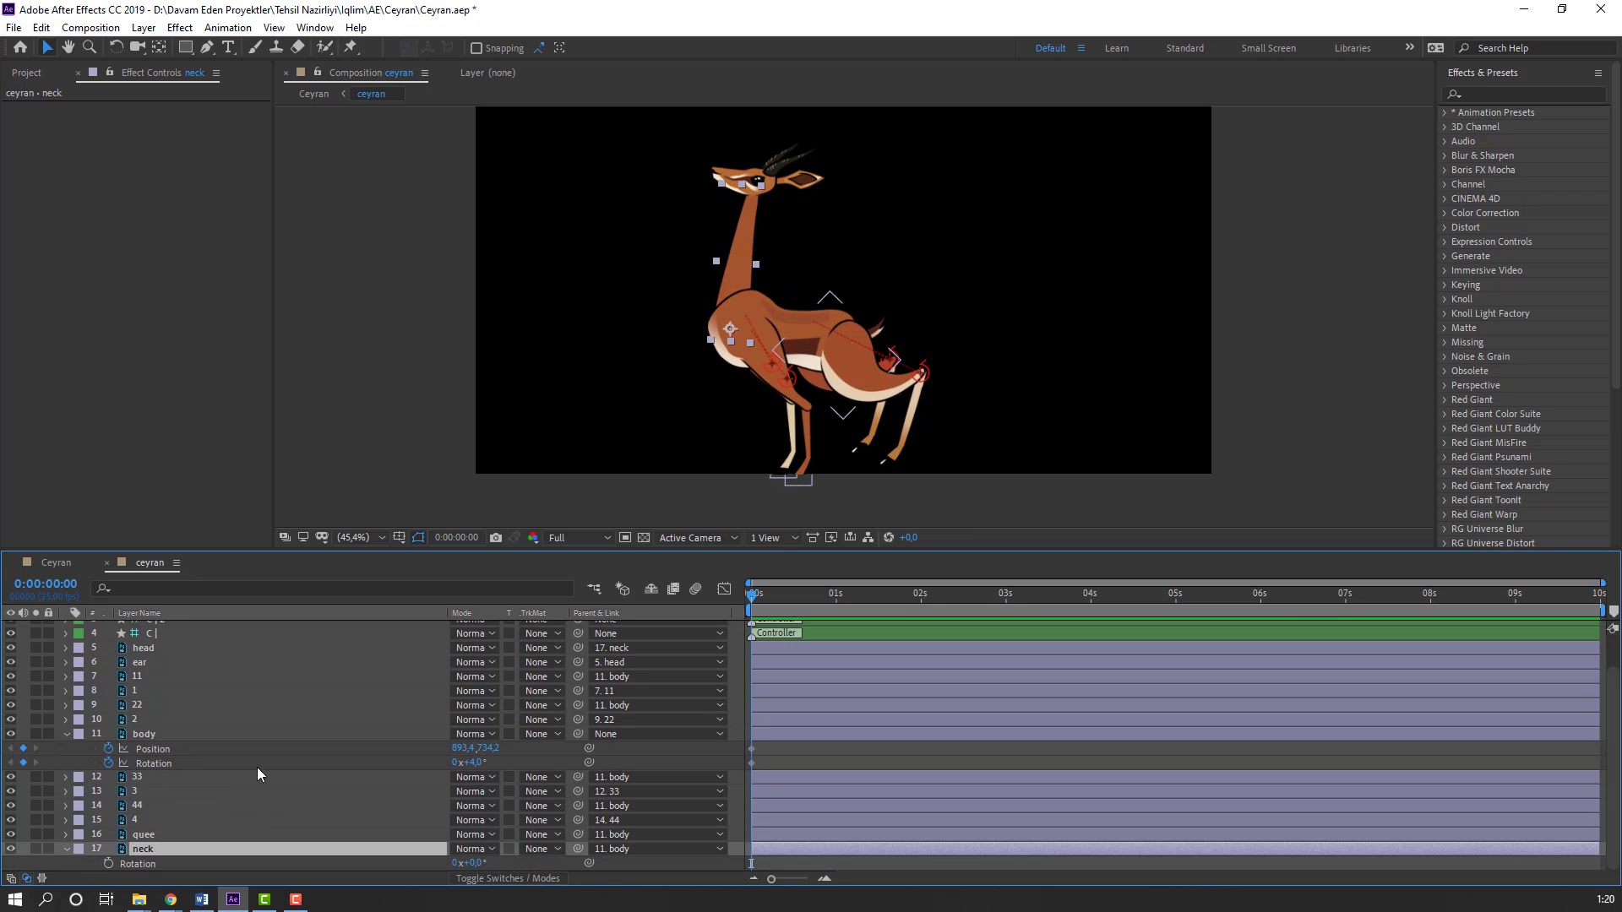
pyautogui.click(108, 864)
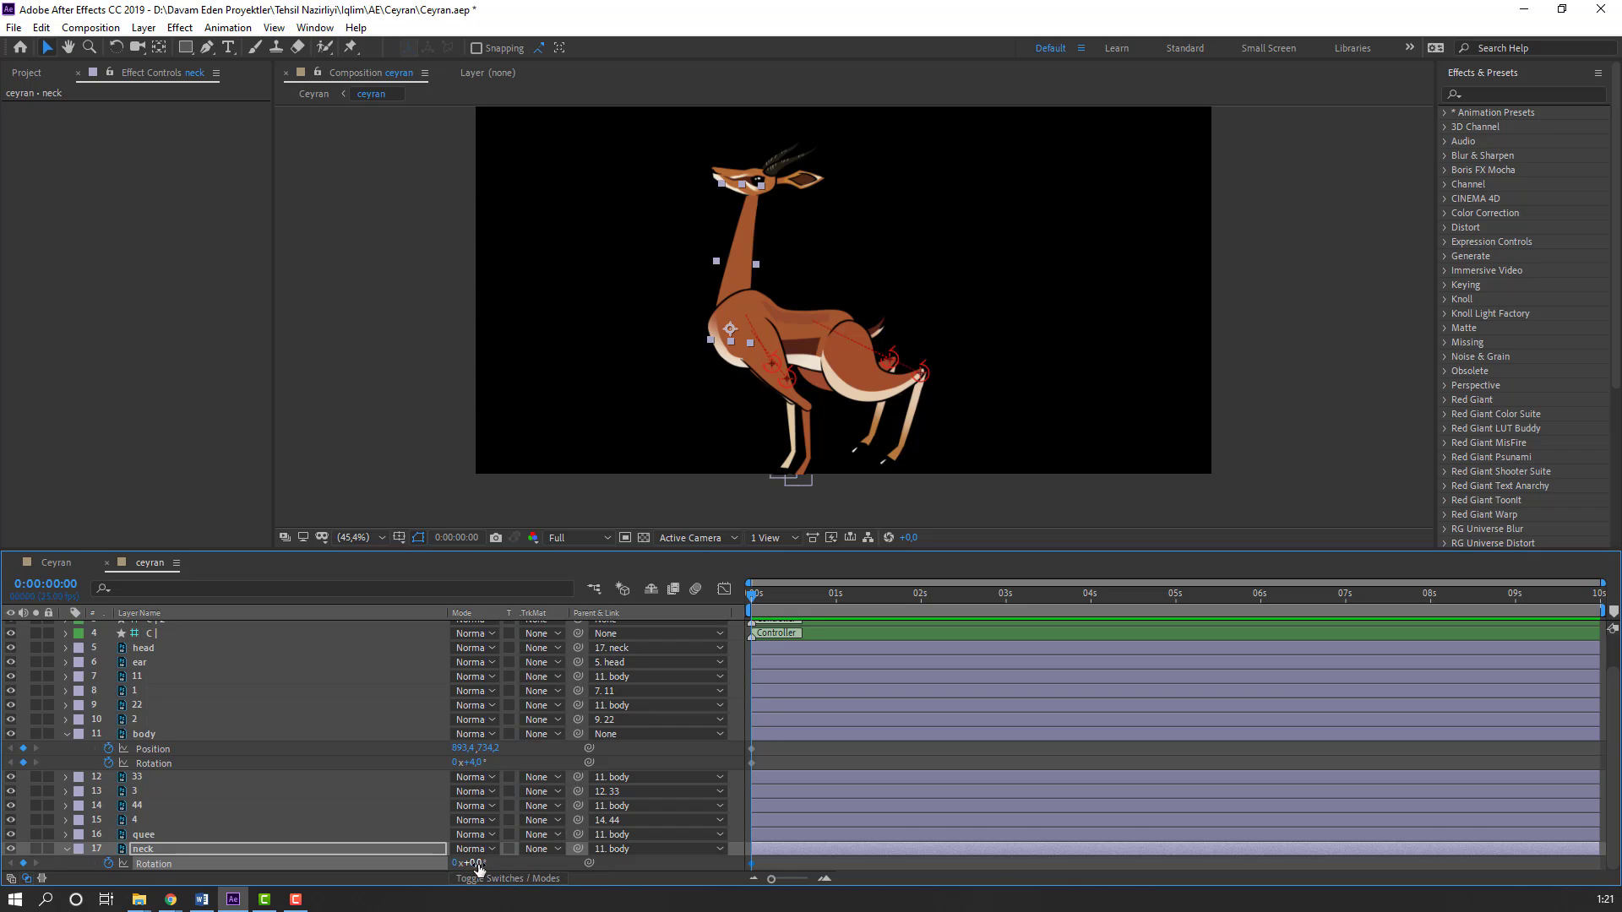
pyautogui.moveTo(476, 863); pyautogui.dragTo(386, 893)
# Step: Enable Rotation keyframing on the head layer at 0:00:00:00 and set its Rotation to 29°
pyautogui.scroll(1, 159, 690)
pyautogui.click(159, 689)
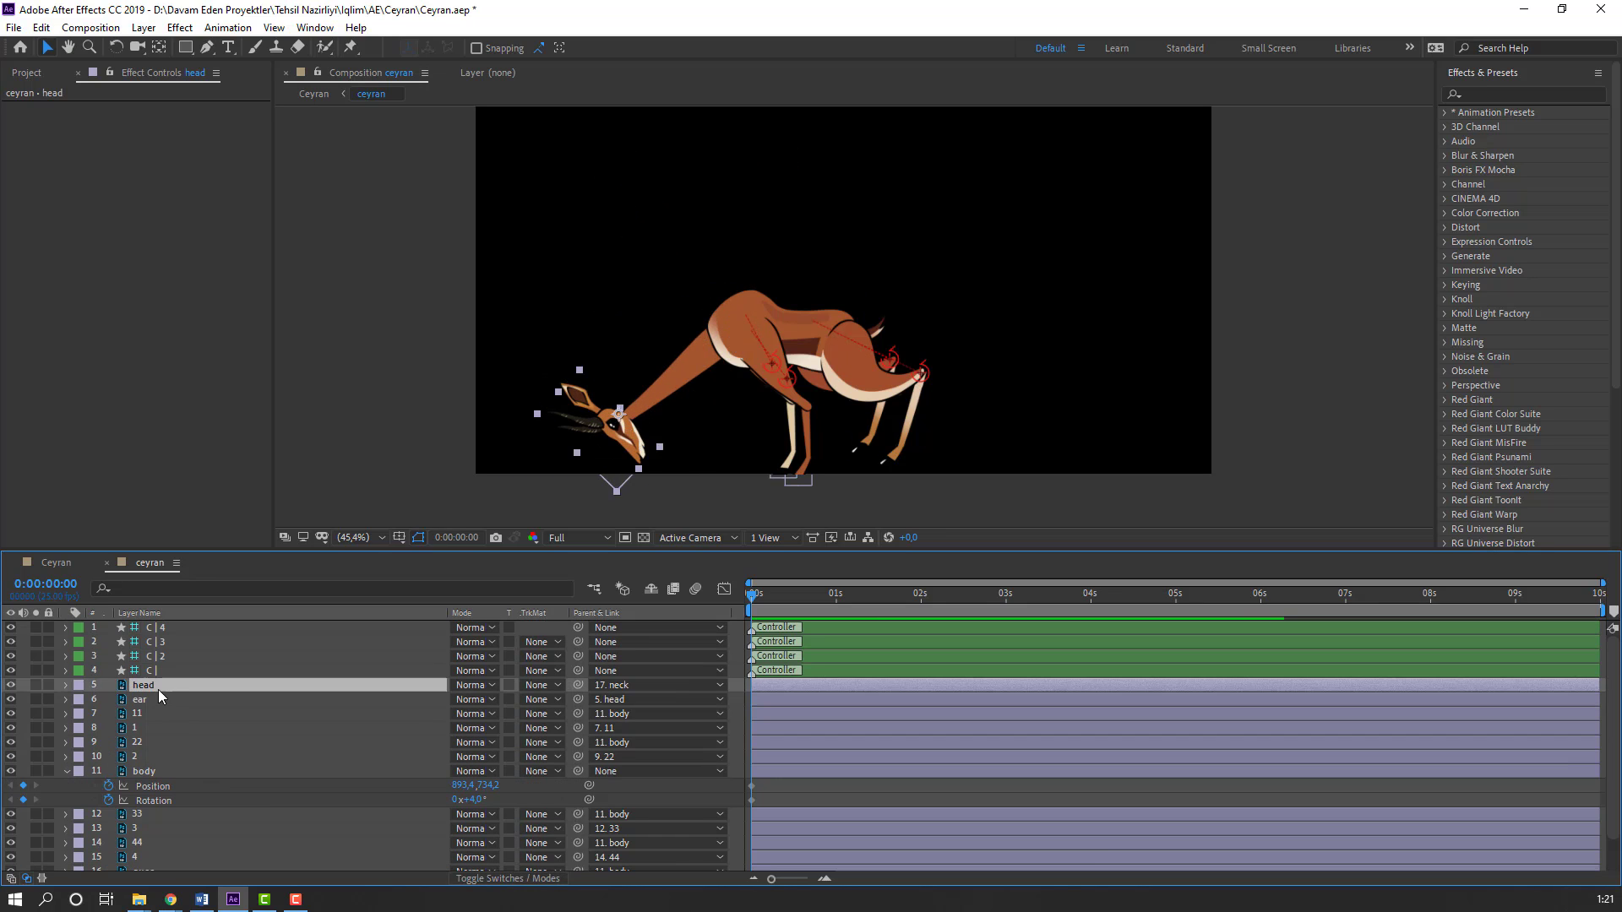
pyautogui.scroll(-1, 197, 699)
pyautogui.press('r')
pyautogui.click(107, 662)
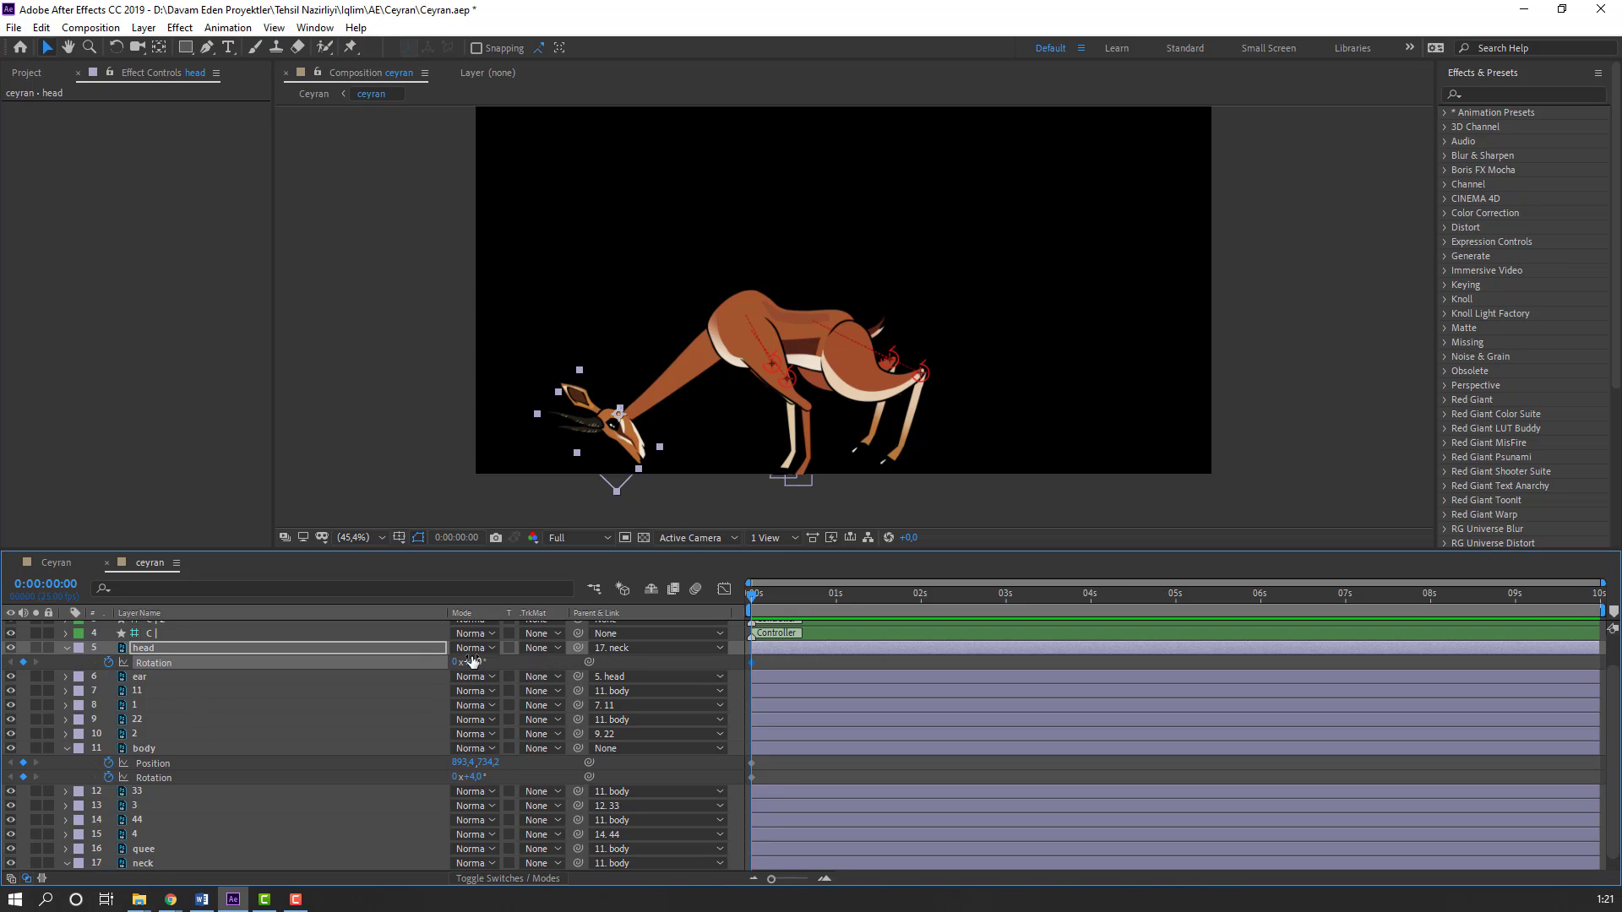
pyautogui.moveTo(485, 659); pyautogui.dragTo(363, 597)
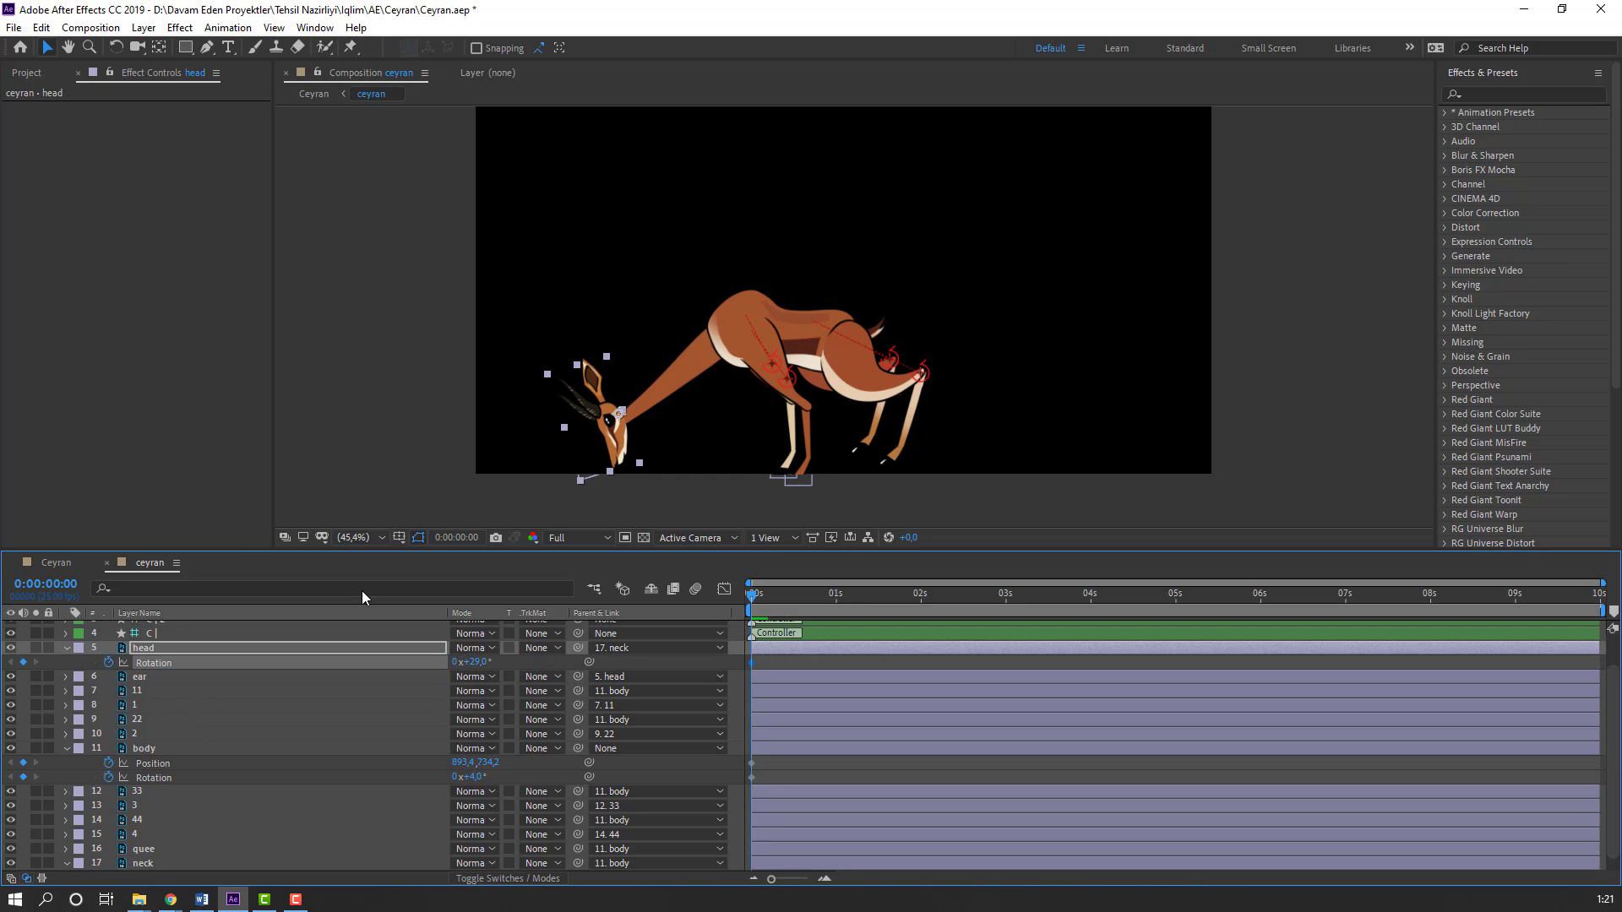
# Step: In the Ceyran scene, scale the animal layer to 41% and reposition the gazelle on the path beside the water
pyautogui.click(56, 563)
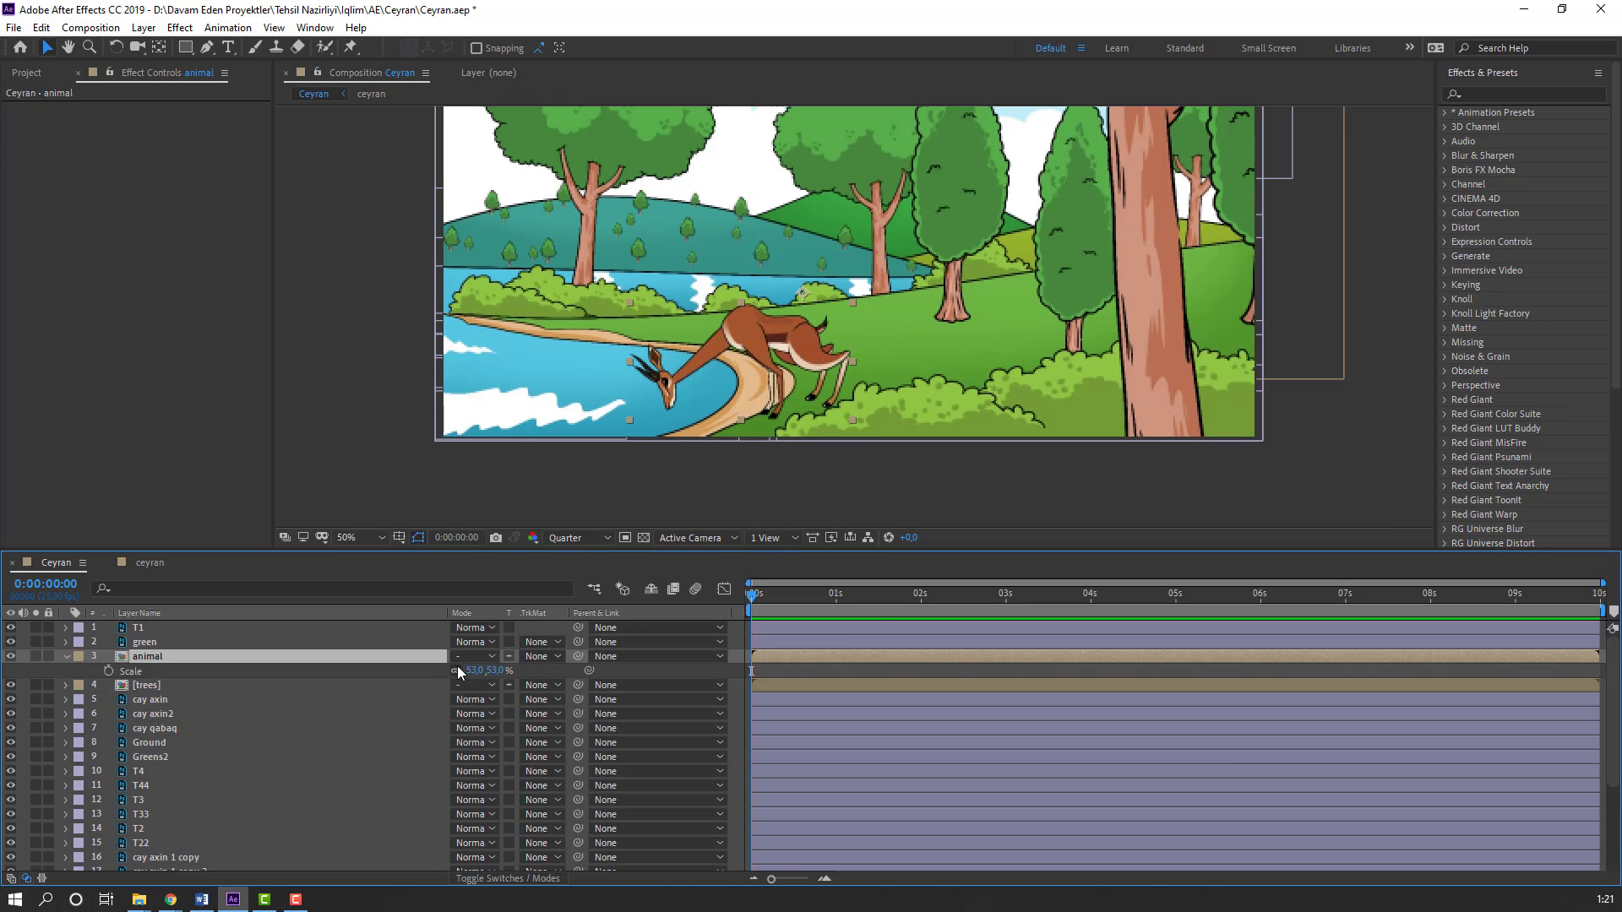
pyautogui.moveTo(473, 672); pyautogui.dragTo(463, 671)
pyautogui.moveTo(776, 339)
pyautogui.mouseDown()
pyautogui.moveTo(745, 355)
pyautogui.moveTo(811, 358)
pyautogui.moveTo(754, 351)
pyautogui.mouseUp()
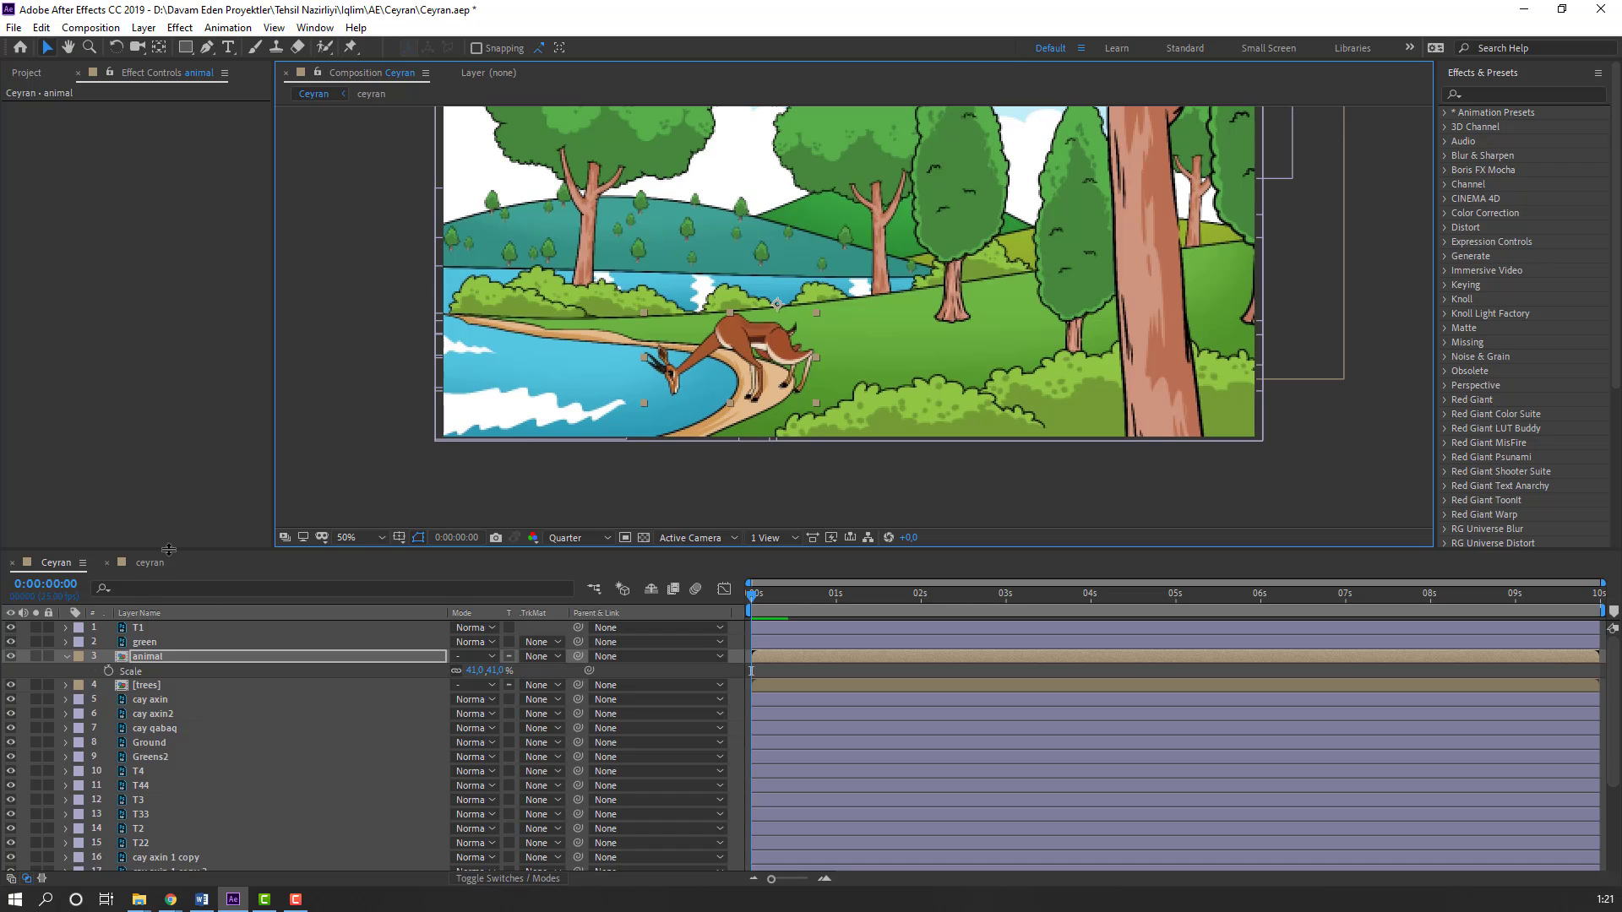
# Step: Set the neck's starting Rotation to -152° in the ceyran composition and check the pose in the main scene, fitting the view up to 100%
pyautogui.doubleClick(754, 351)
pyautogui.scroll(-1, 473, 760)
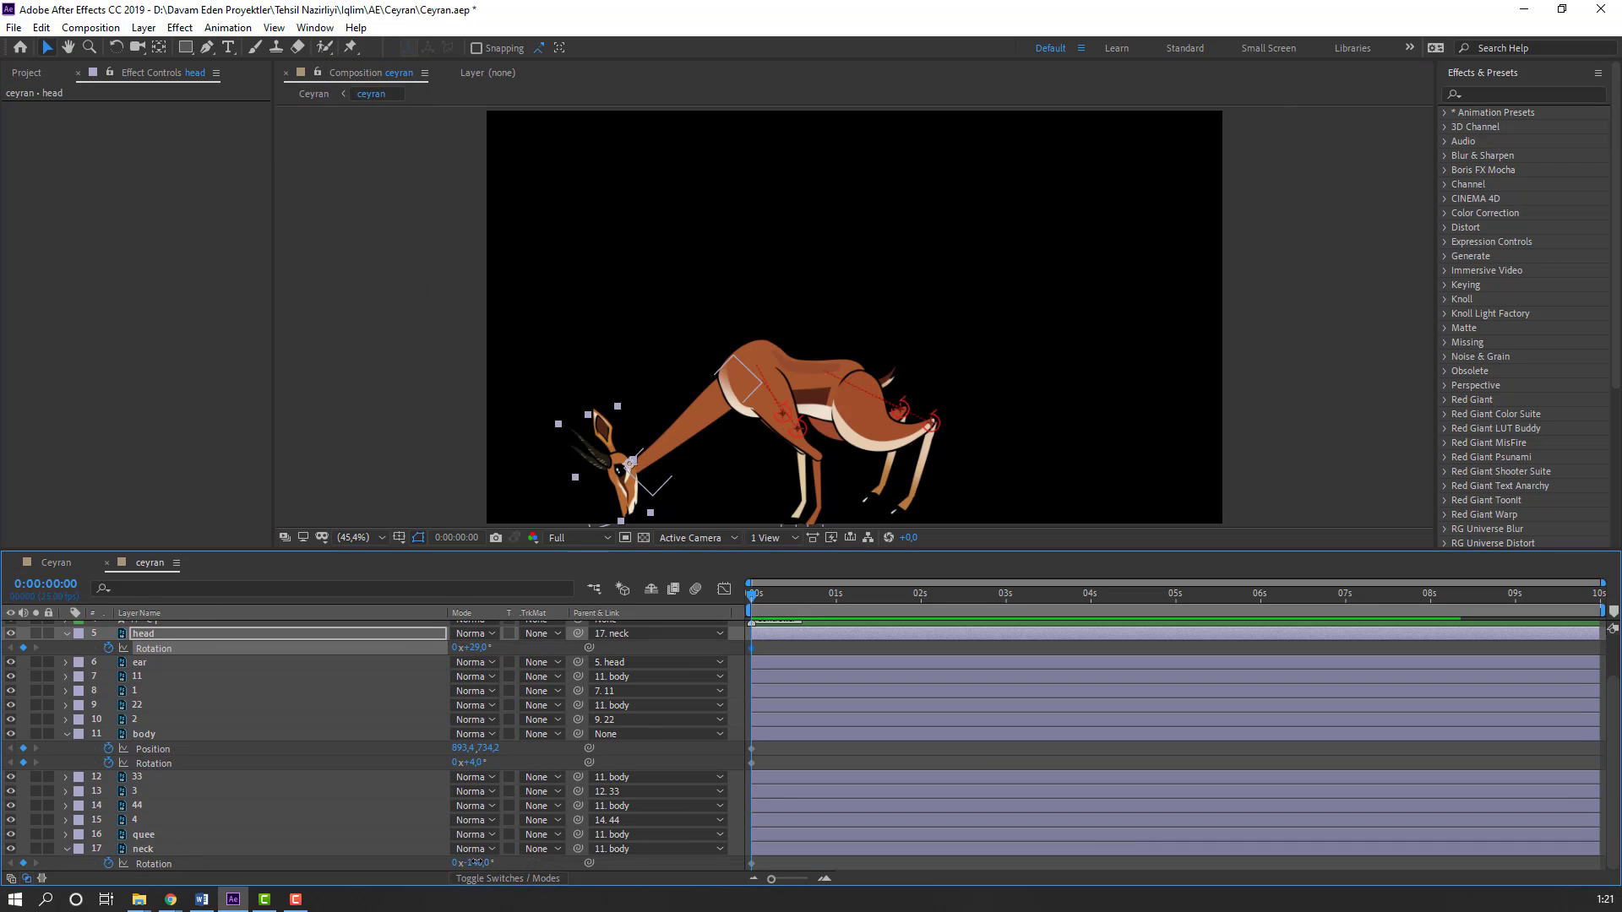
pyautogui.moveTo(476, 863); pyautogui.dragTo(465, 863)
pyautogui.click(49, 556)
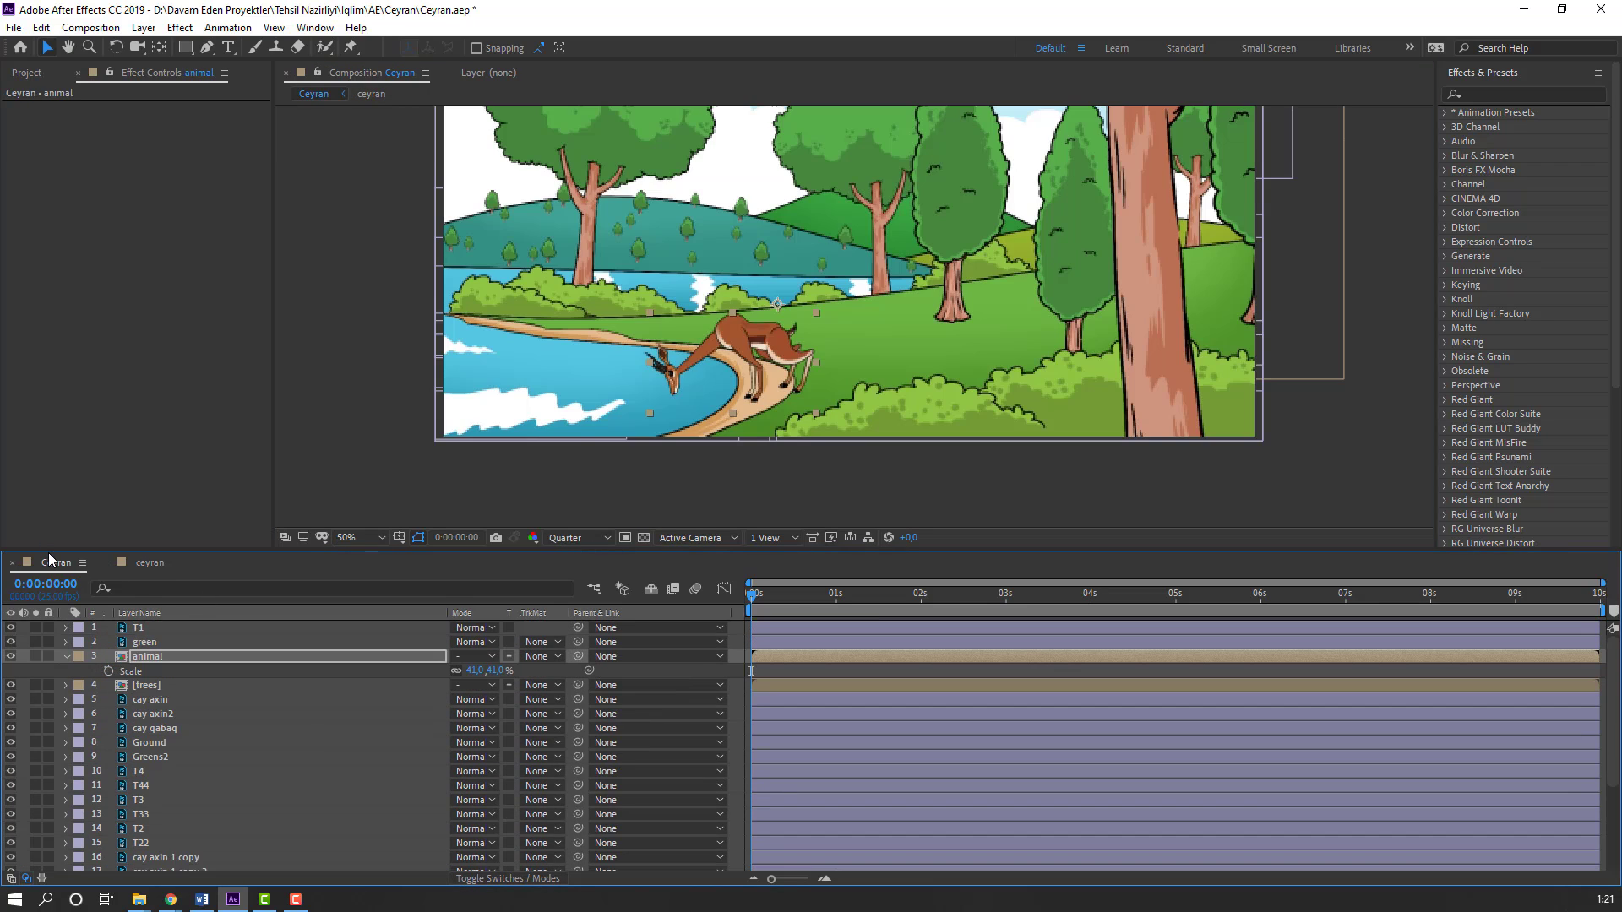
pyautogui.click(385, 538)
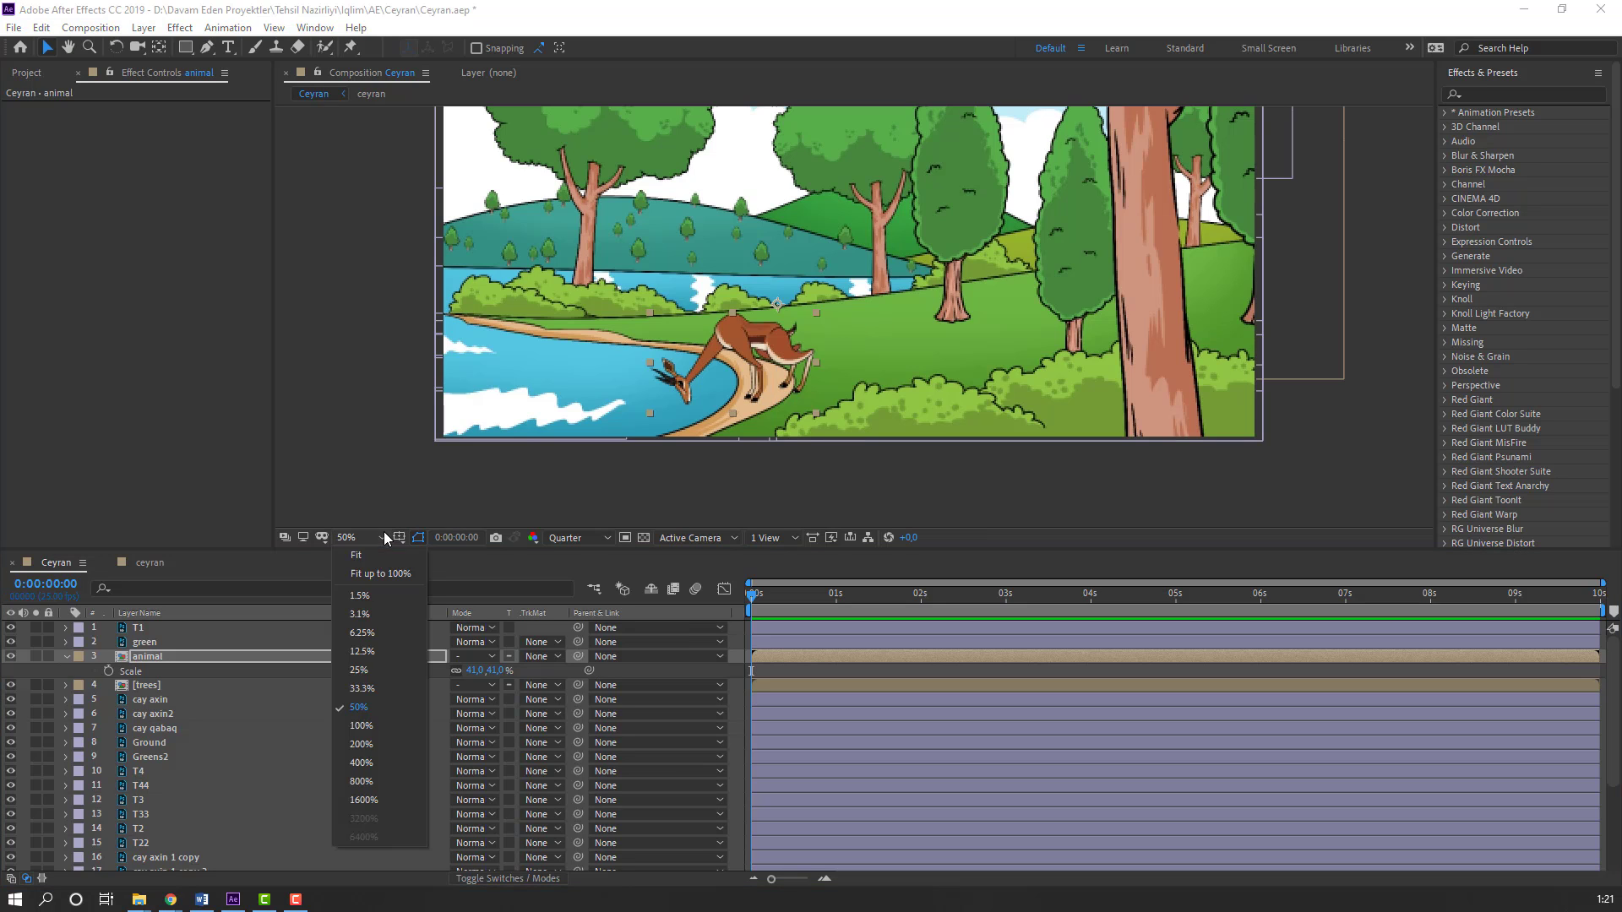
pyautogui.click(377, 574)
pyautogui.click(145, 562)
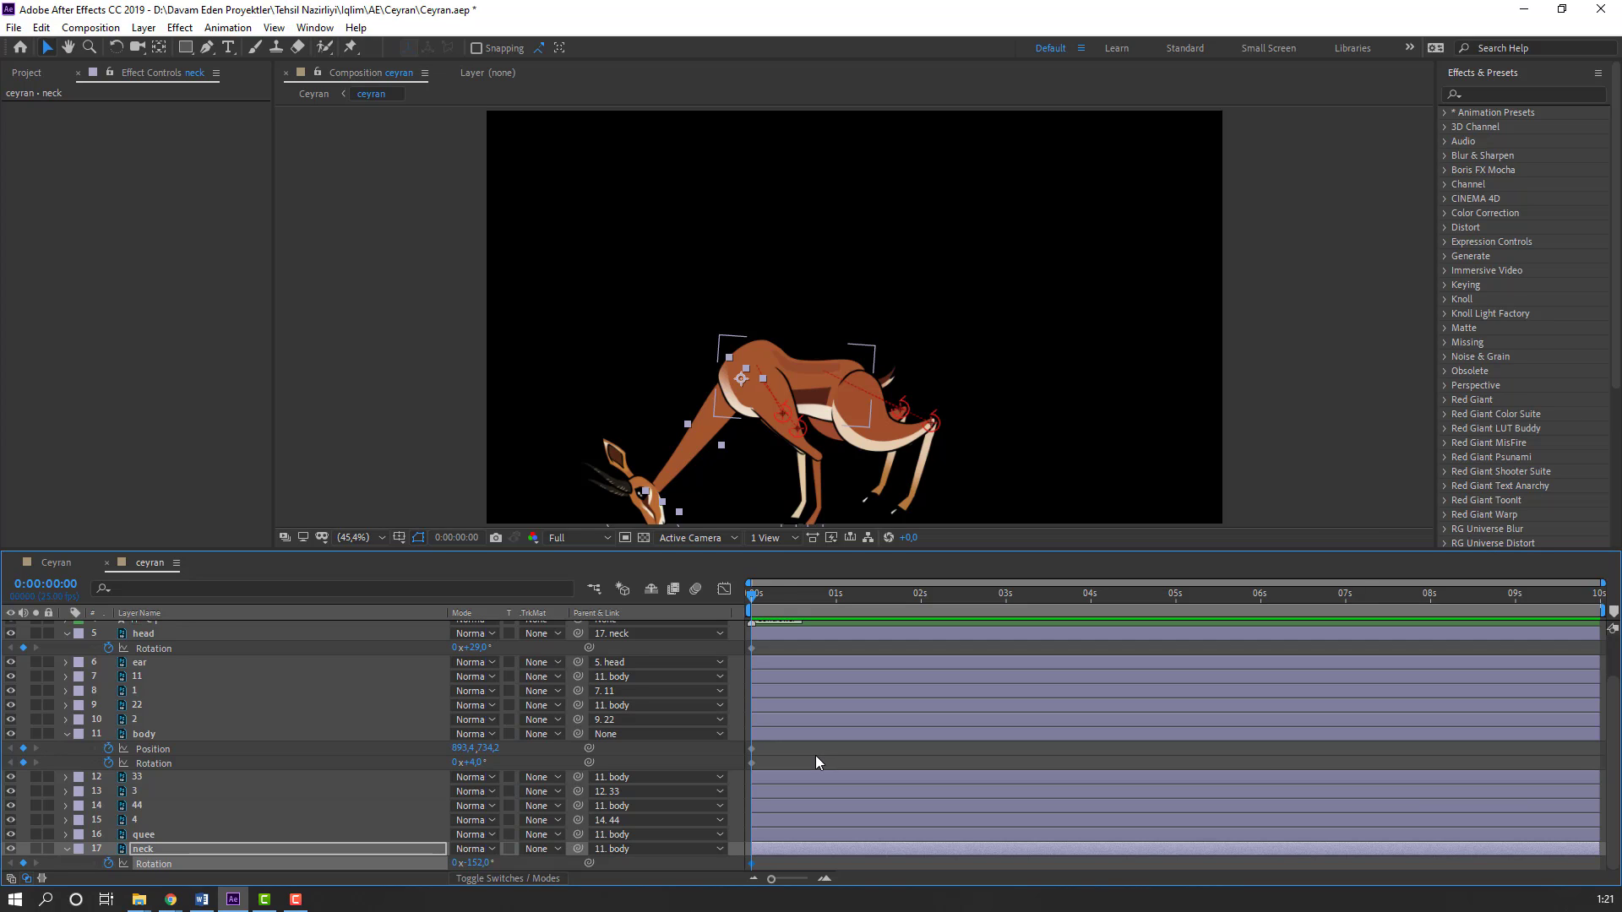
# Step: At 0:00:00:10, keyframe the neck's Rotation at -144° and the head's Rotation at 49°
pyautogui.hotkey('shift', 'pagedown')
pyautogui.moveTo(676, 403); pyautogui.dragTo(647, 308)
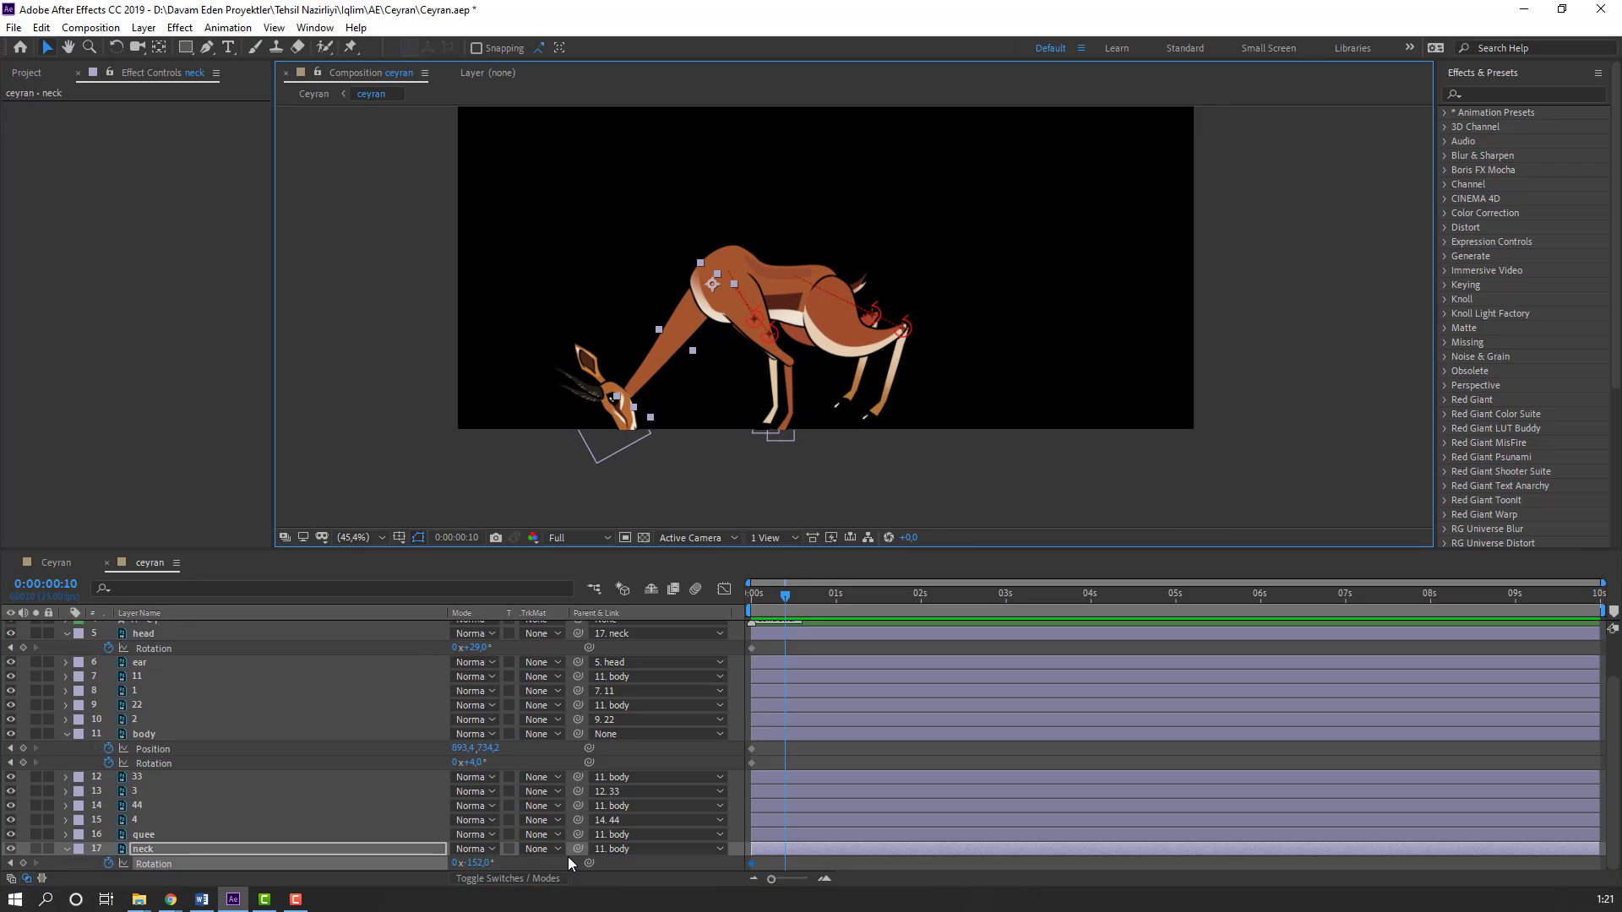
pyautogui.moveTo(479, 862); pyautogui.dragTo(482, 862)
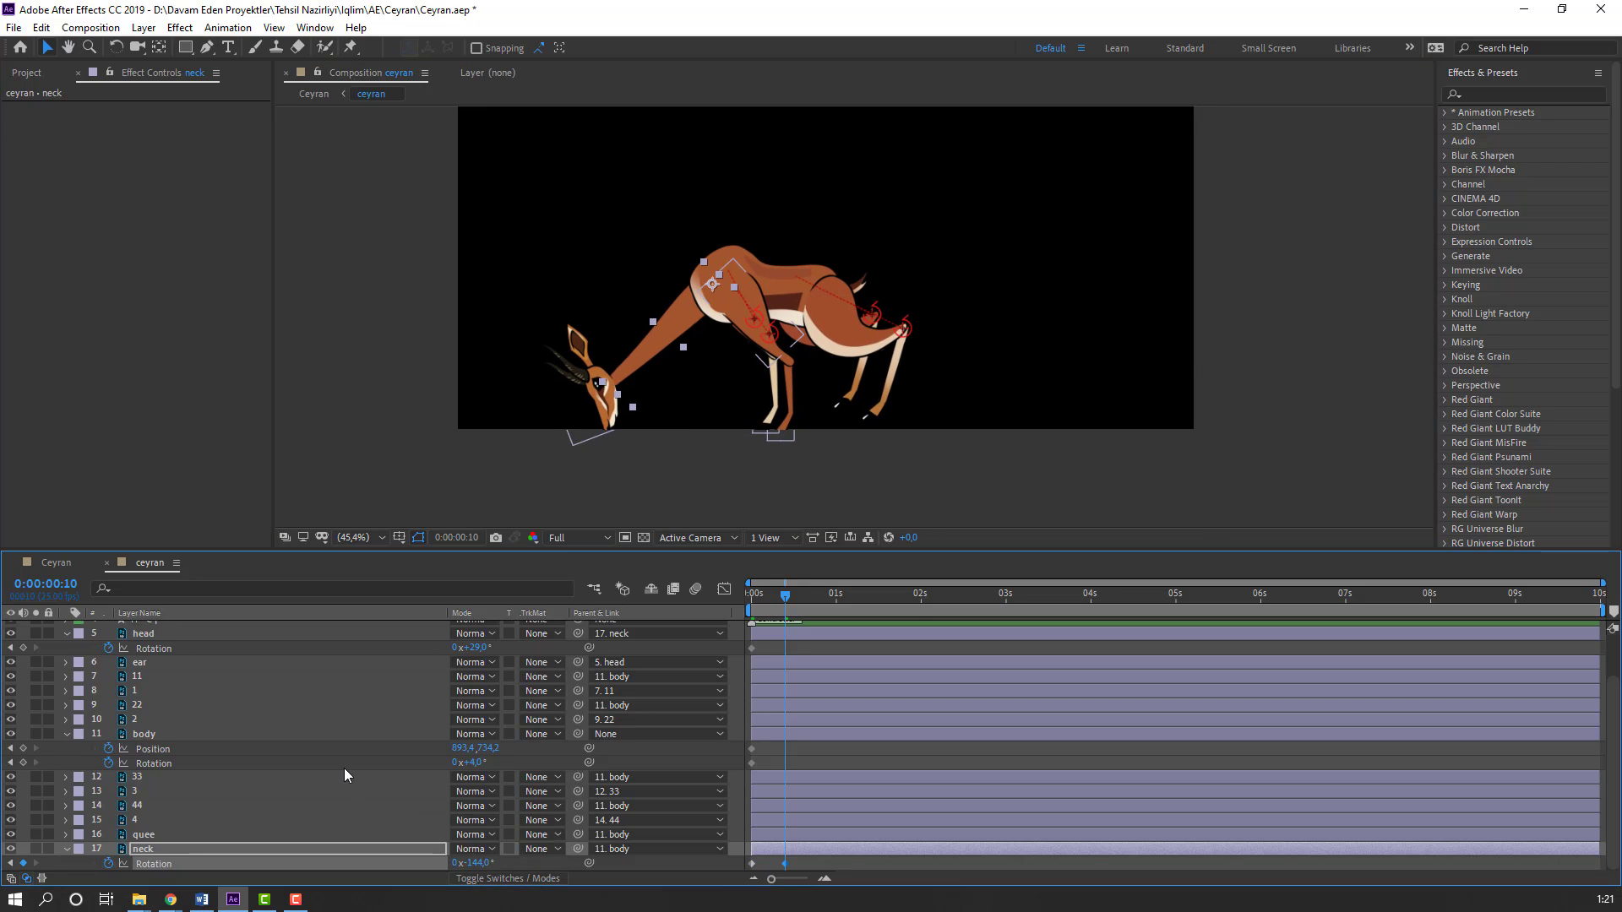
pyautogui.scroll(2, 464, 714)
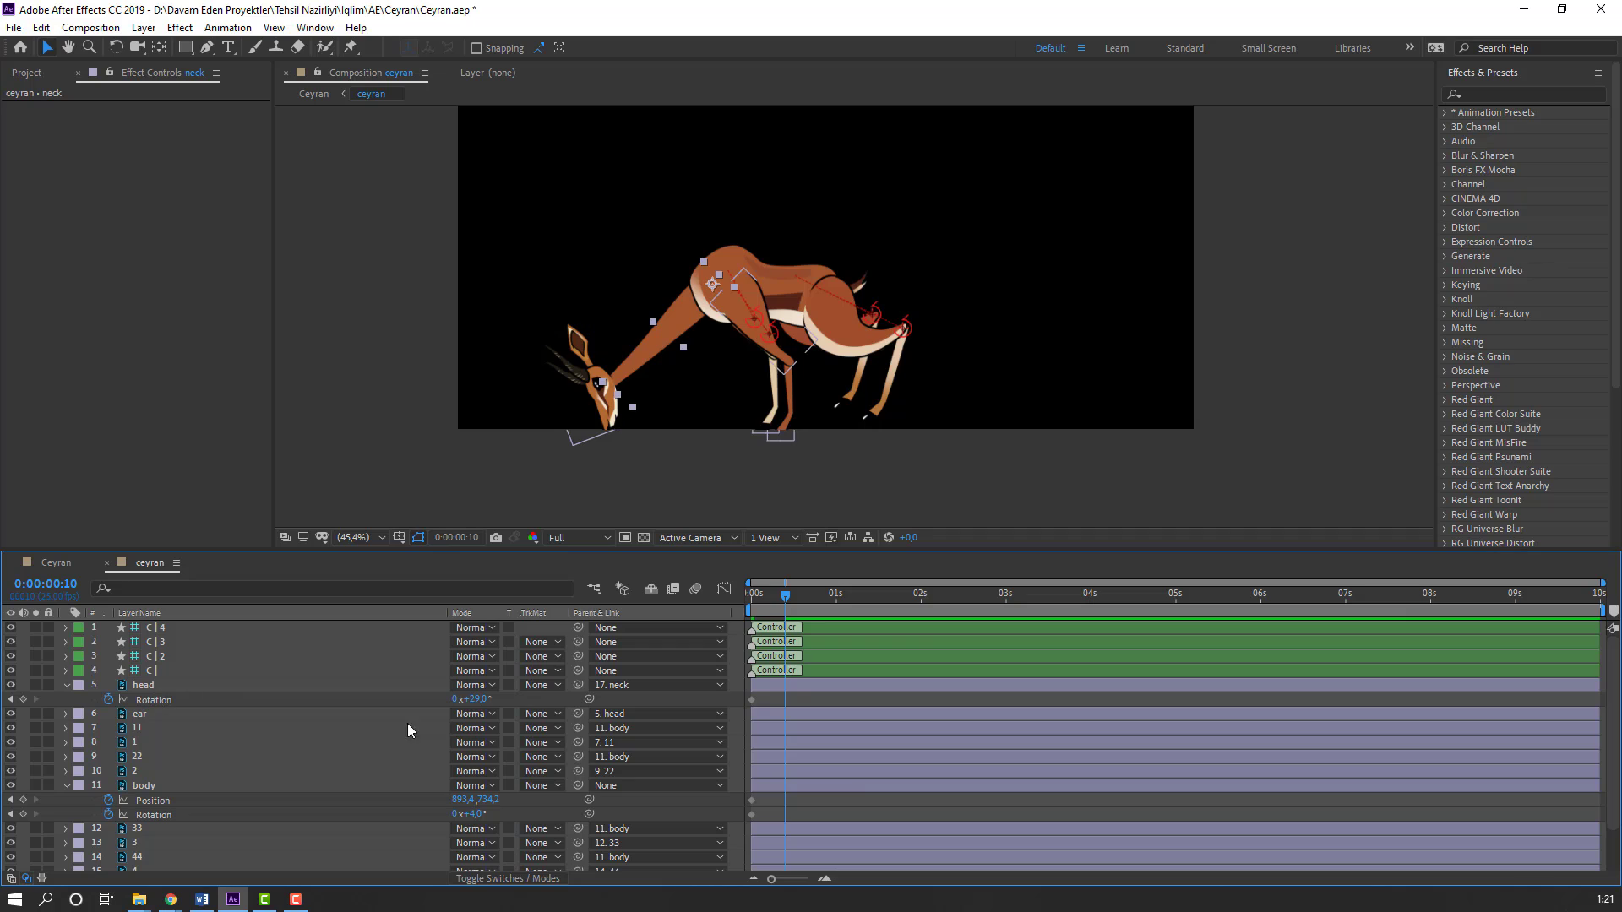
pyautogui.moveTo(475, 701); pyautogui.dragTo(493, 702)
# Step: Keyframe the ear layer's Rotation at 0° on 0:00:00:00 and at 22° on 0:00:00:09
pyautogui.click(142, 714)
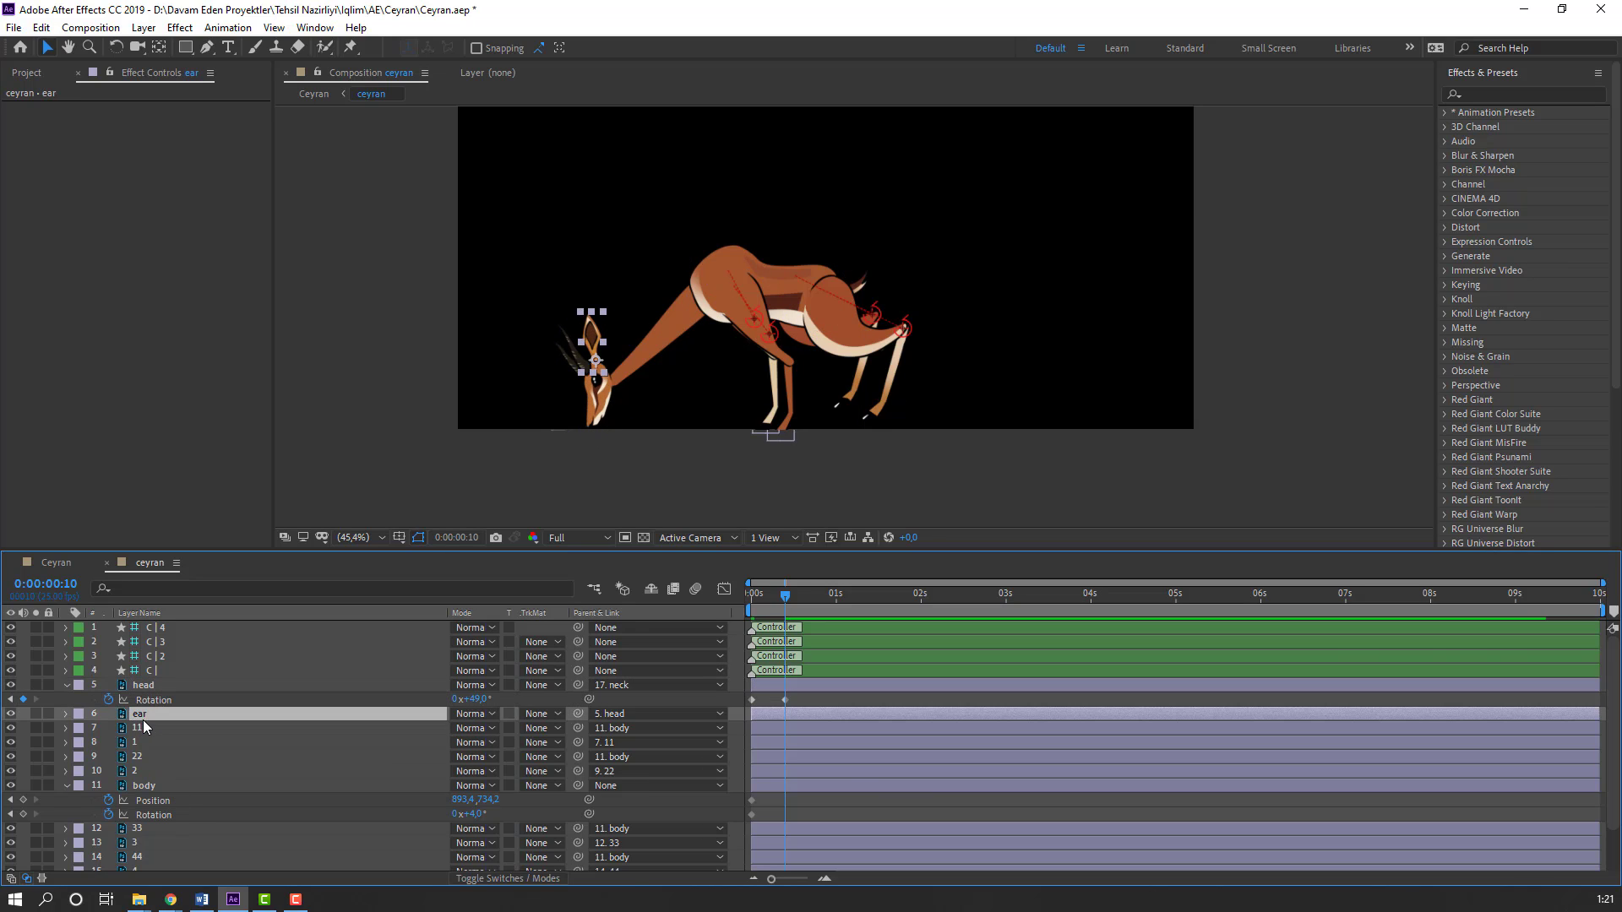
pyautogui.press('r')
pyautogui.press('Home')
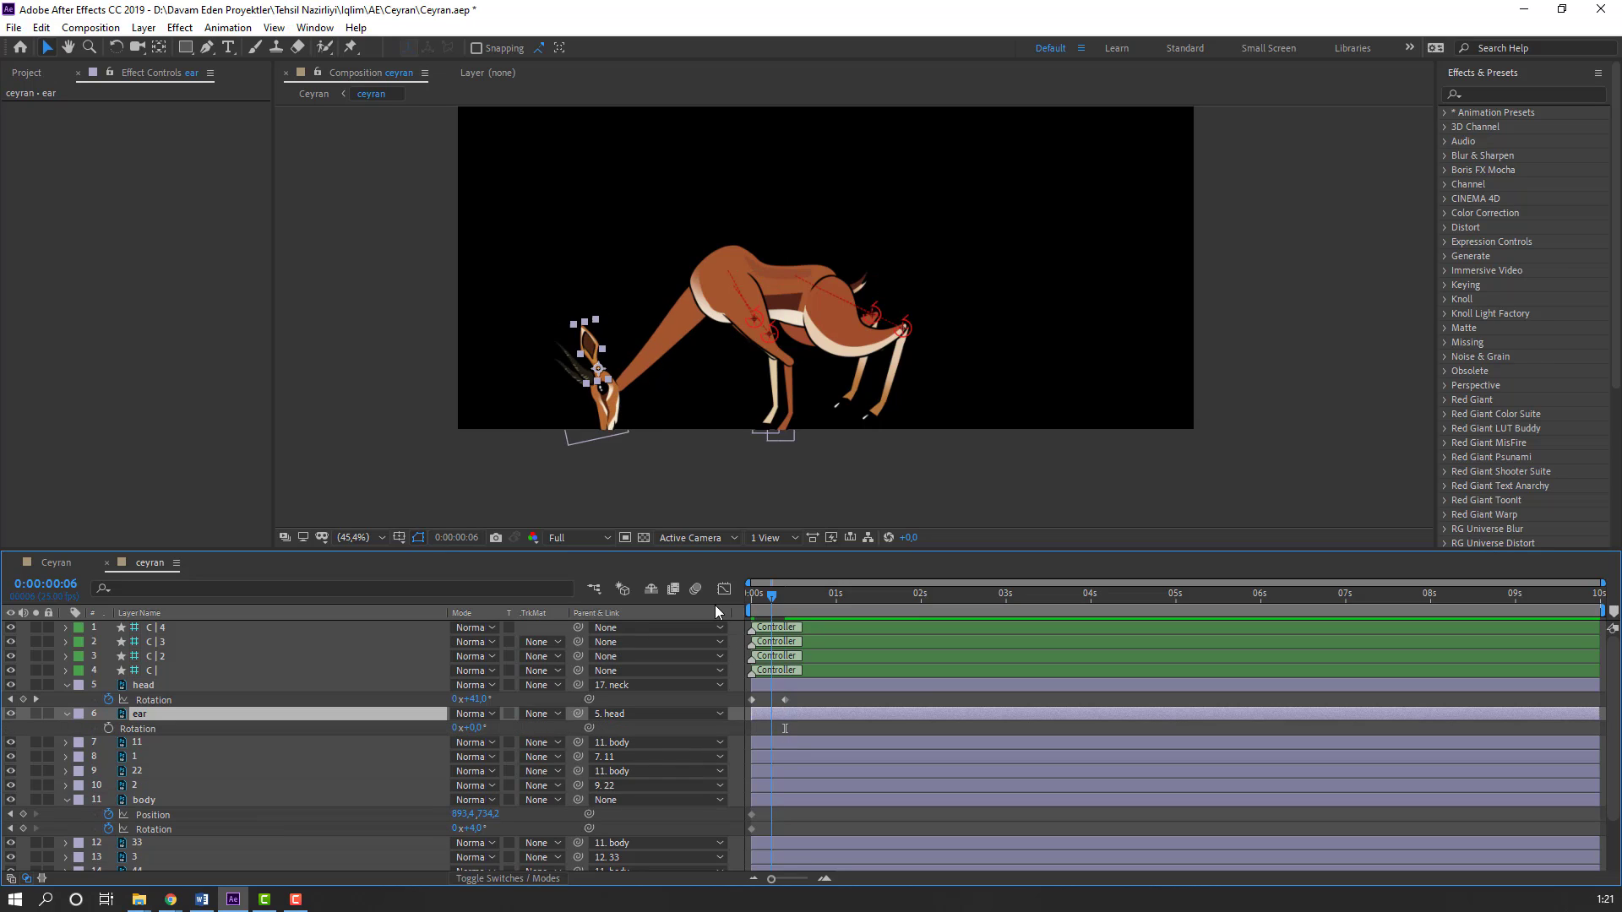
pyautogui.click(108, 728)
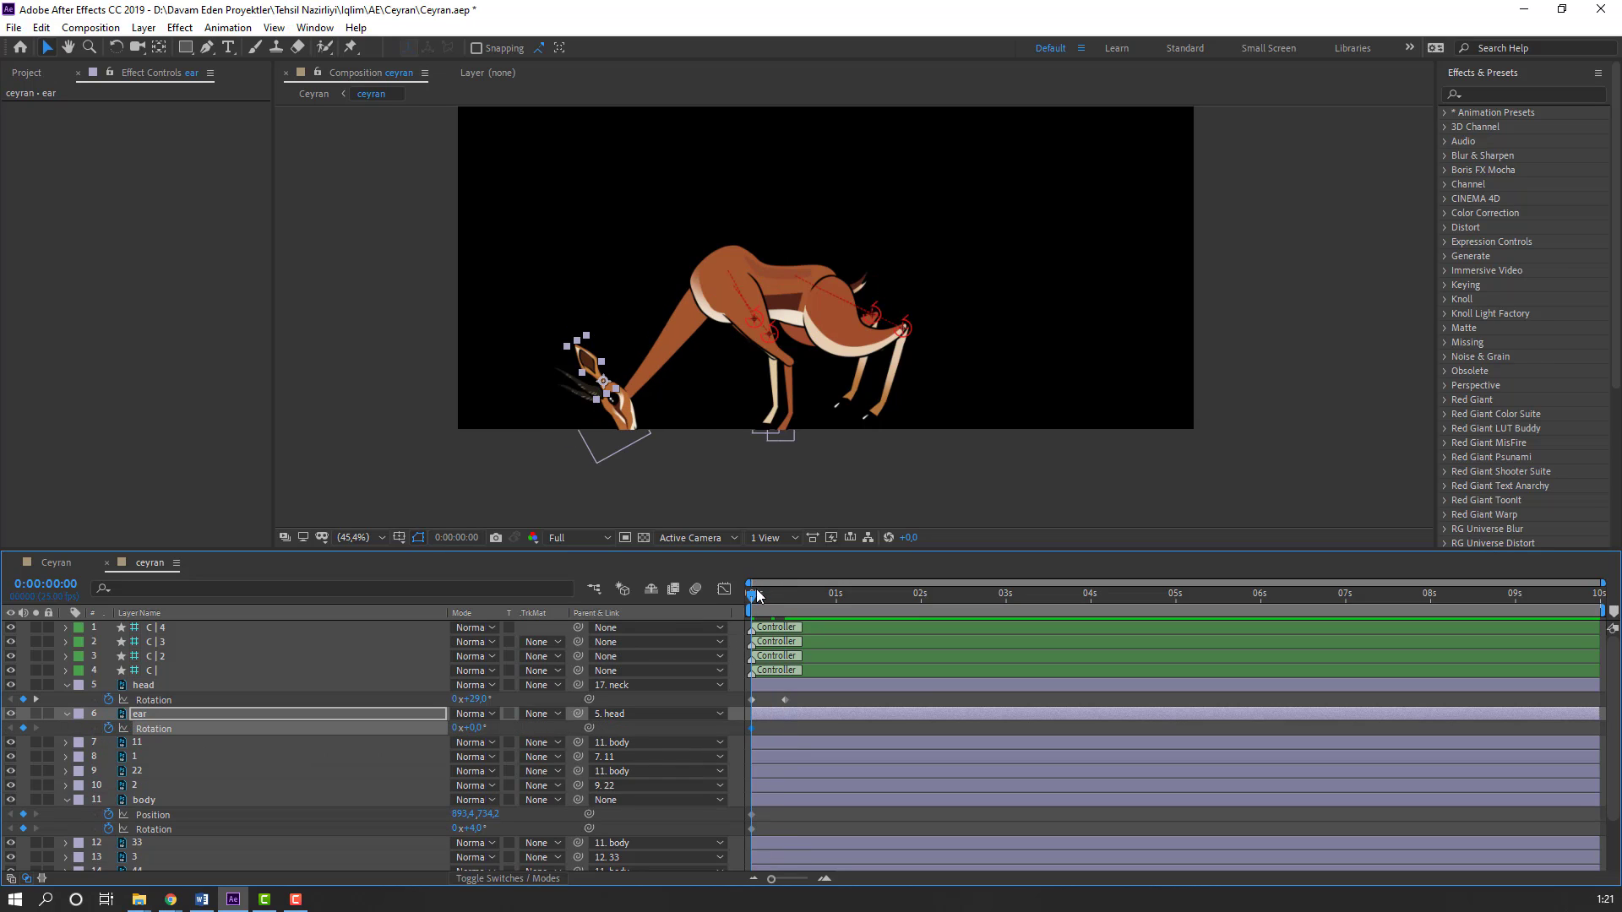
pyautogui.moveTo(757, 595); pyautogui.dragTo(785, 606)
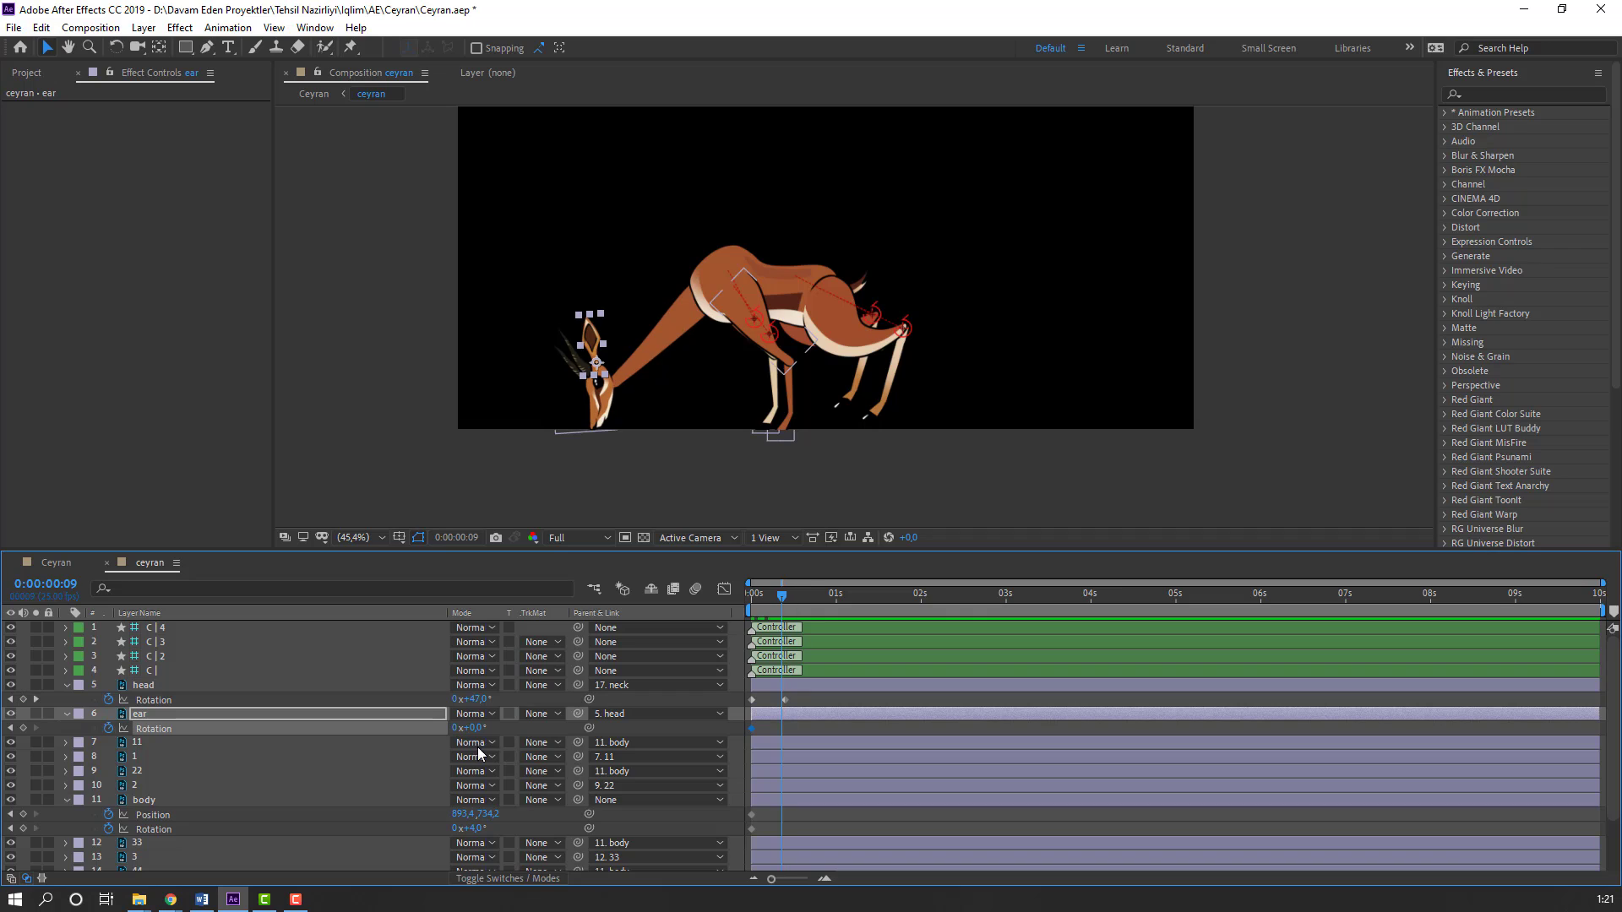
pyautogui.moveTo(476, 727); pyautogui.dragTo(491, 728)
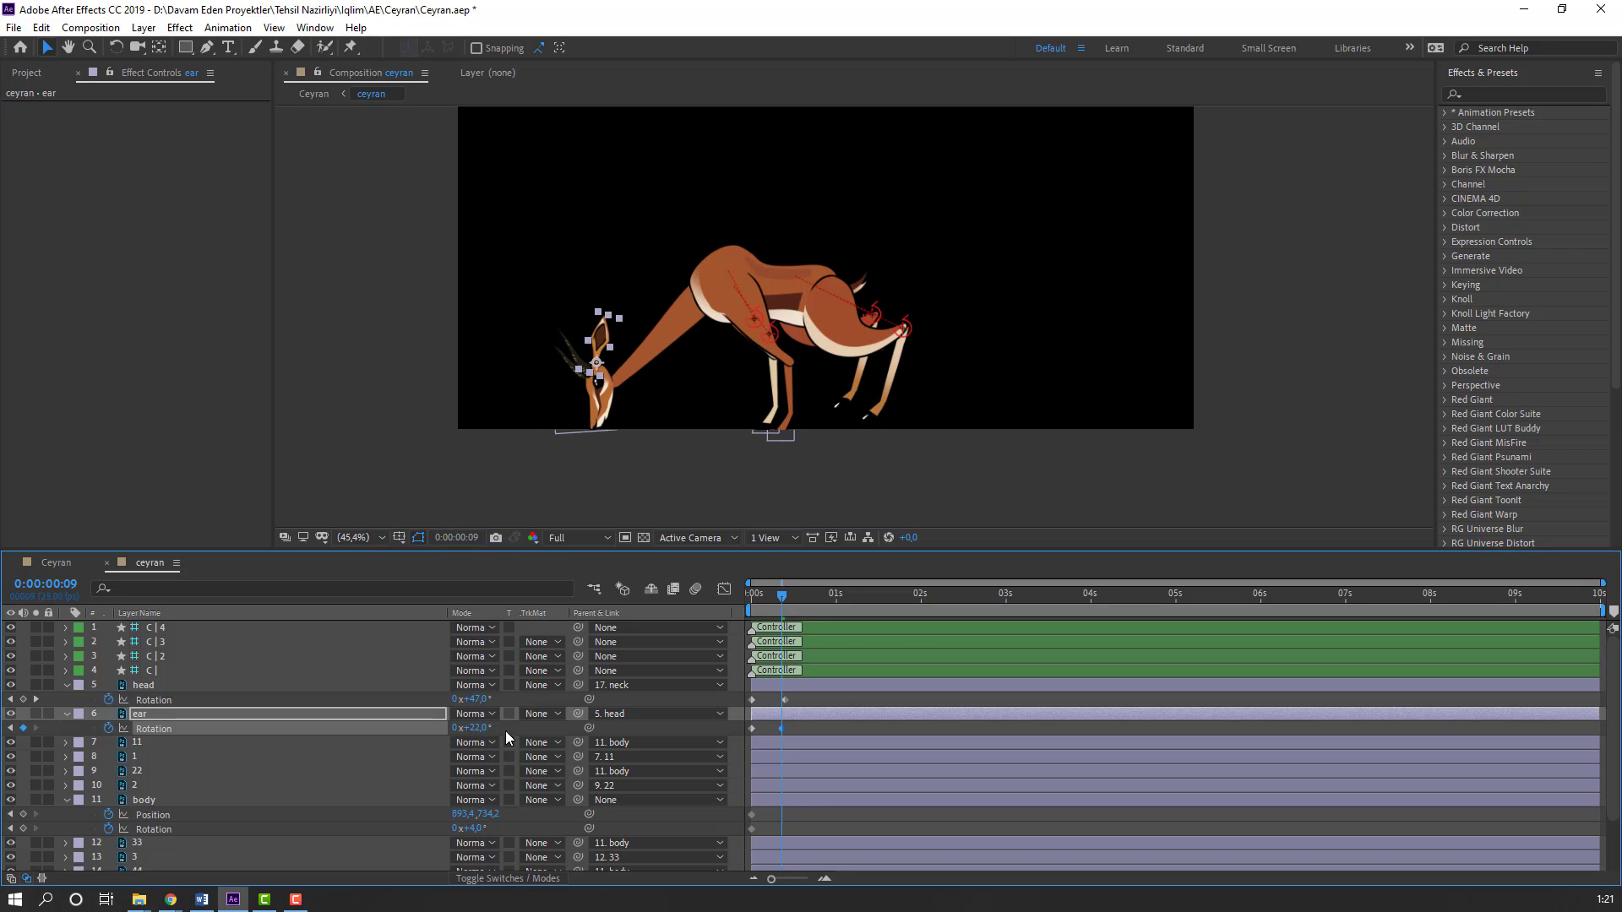
# Step: Apply Easy Ease to all keyframes of the head, ear, body and neck layers and preview the motion
pyautogui.scroll(-1, 806, 700)
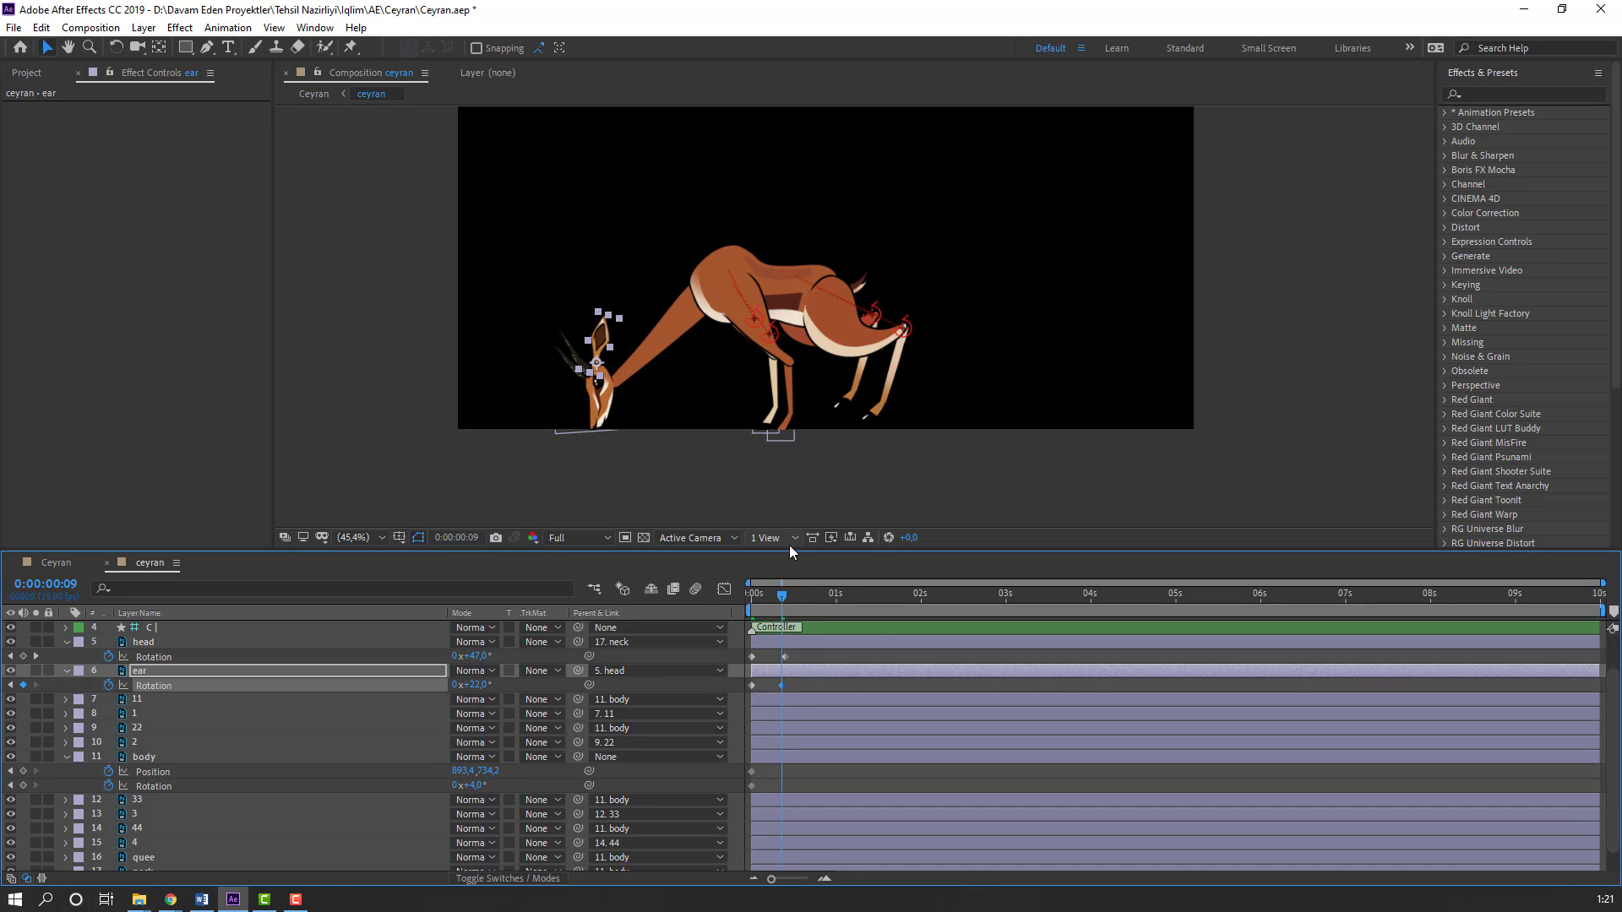
pyautogui.moveTo(787, 557); pyautogui.dragTo(725, 865)
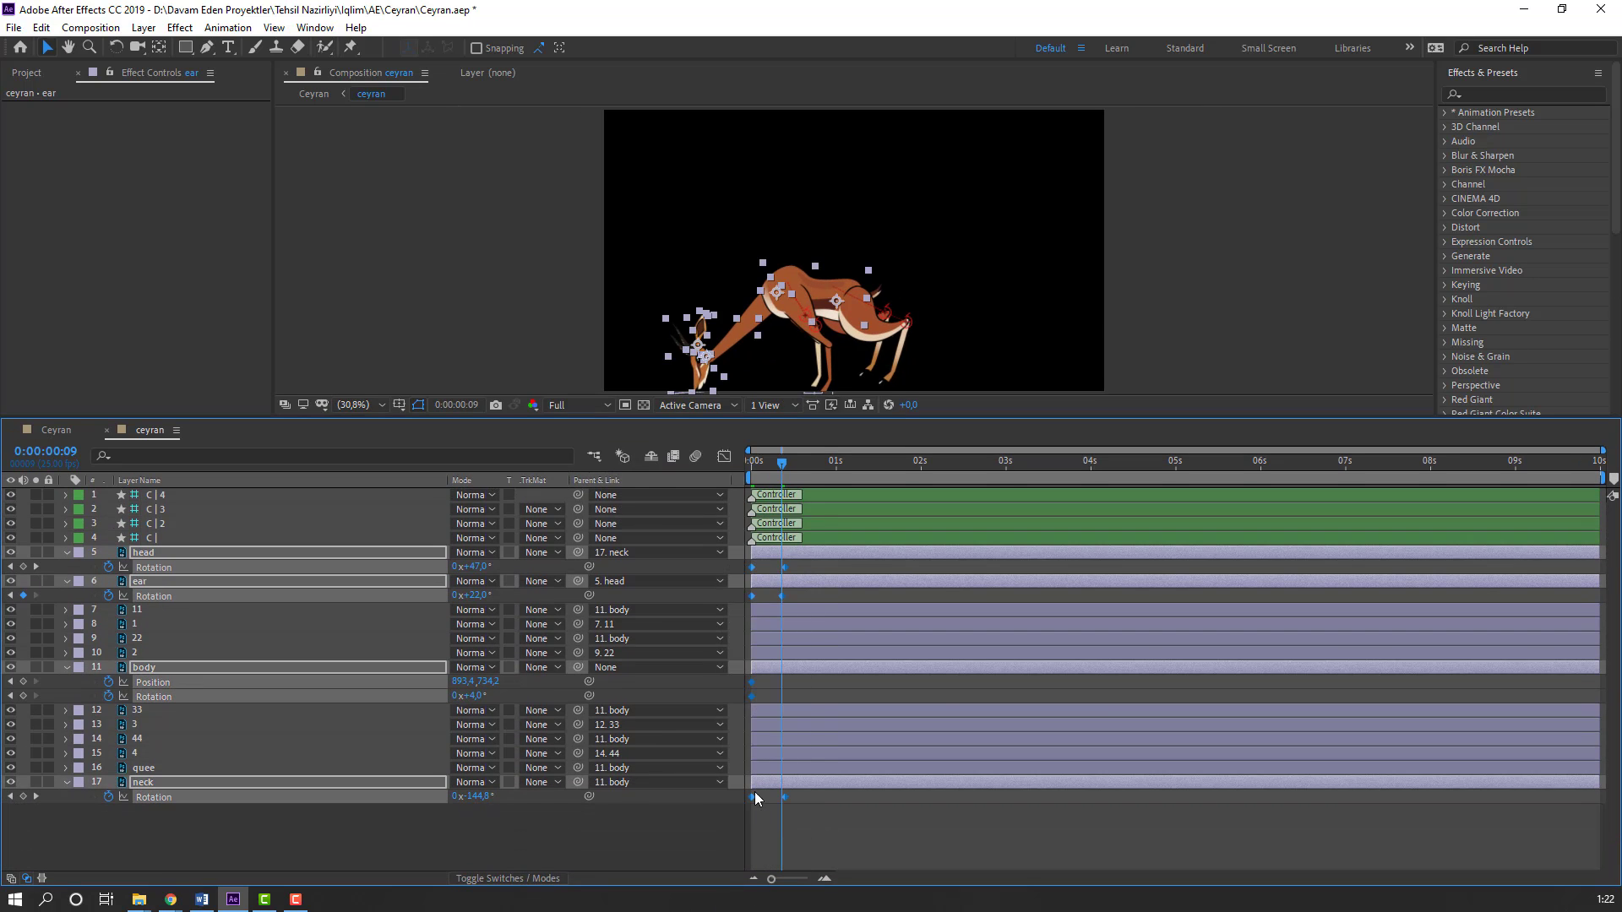
pyautogui.rightClick(751, 796)
pyautogui.moveTo(845, 785)
pyautogui.click(1005, 674)
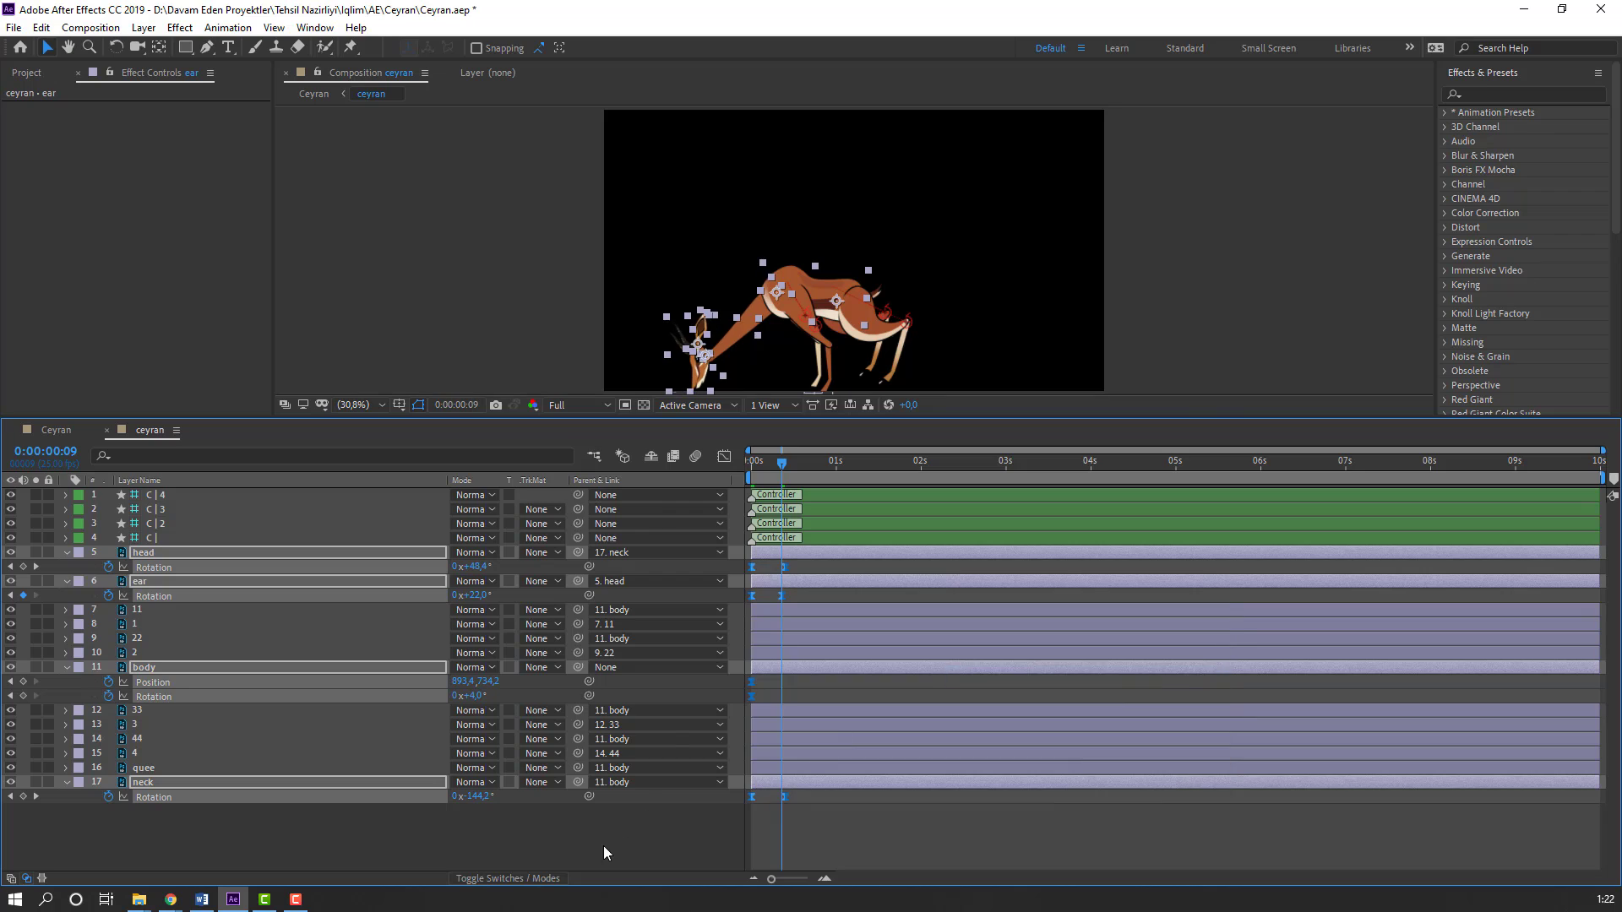
pyautogui.click(605, 851)
pyautogui.press('space')
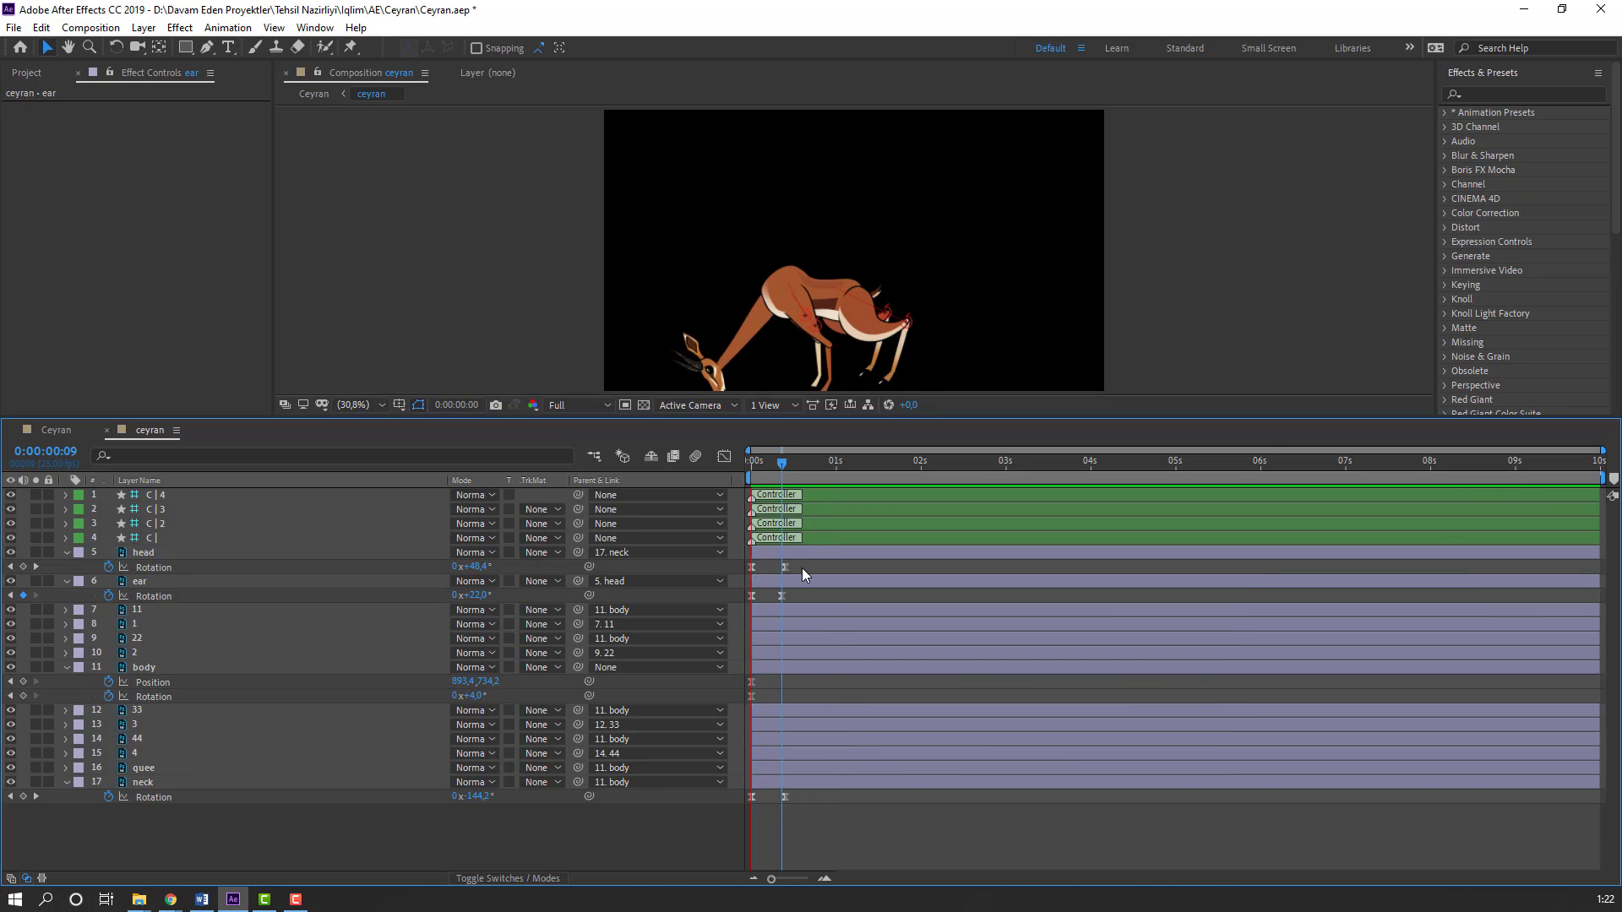
# Step: Slow the first head movement by moving the second head, ear and neck keyframes to about 0:00:00:17, and preview it
pyautogui.moveTo(808, 566); pyautogui.dragTo(810, 800)
pyautogui.click(909, 854)
pyautogui.press('space')
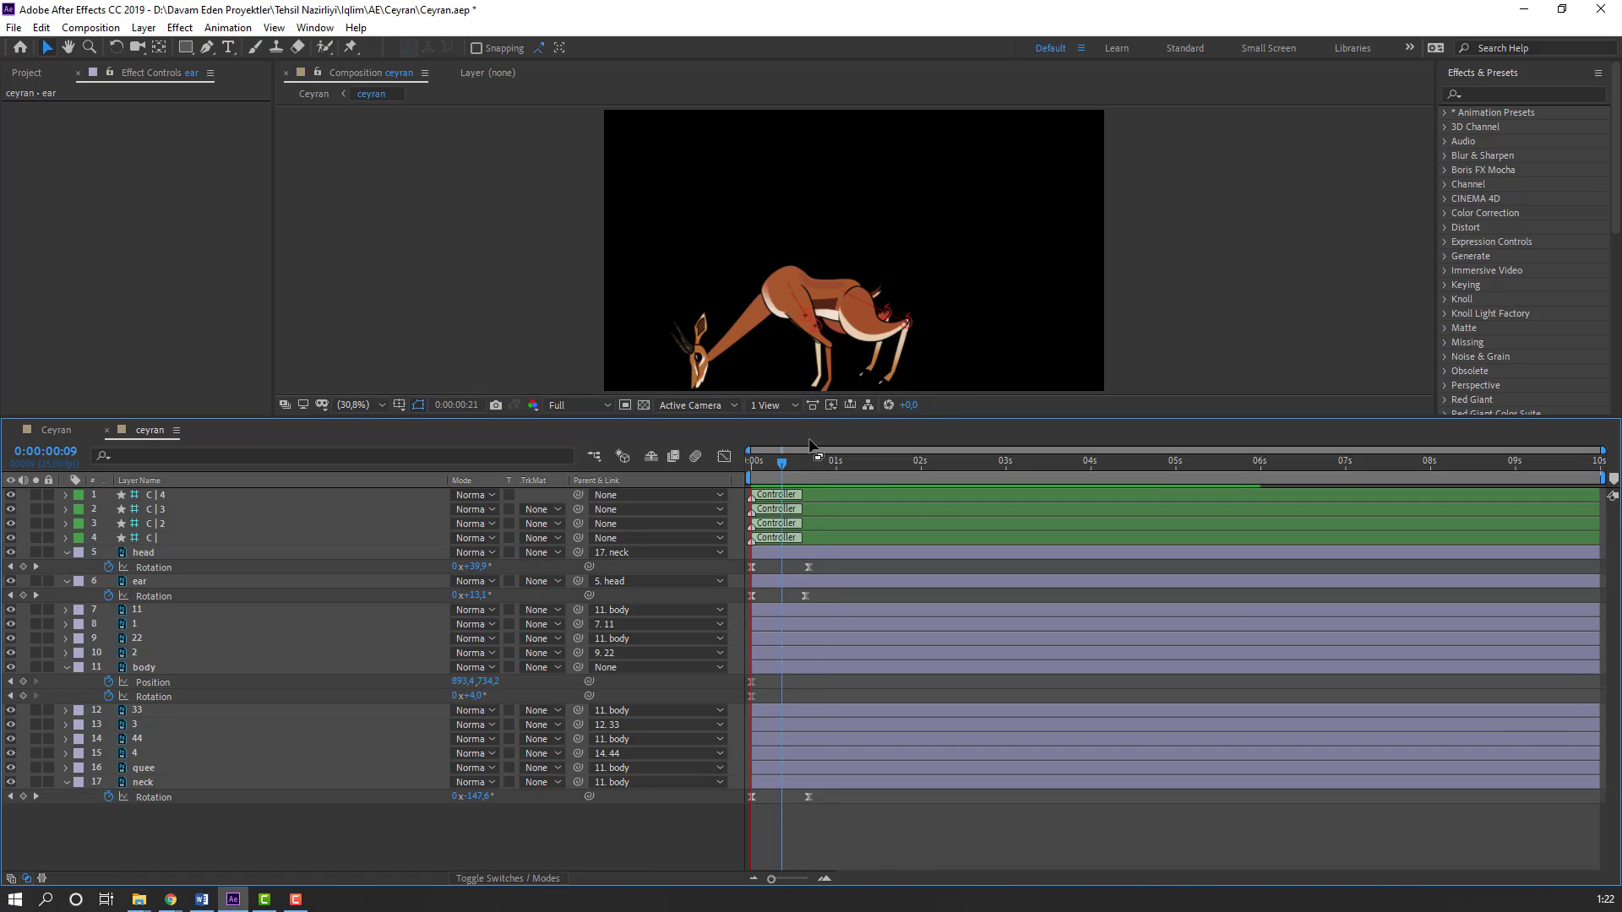
# Step: At 0:00:01:04, keyframe Rotation at -148° for the neck, 0° for the ear and 39° for the head, and preview the motion
pyautogui.moveTo(816, 462); pyautogui.dragTo(850, 462)
pyautogui.scroll(1, 699, 315)
pyautogui.middleClick(702, 314)
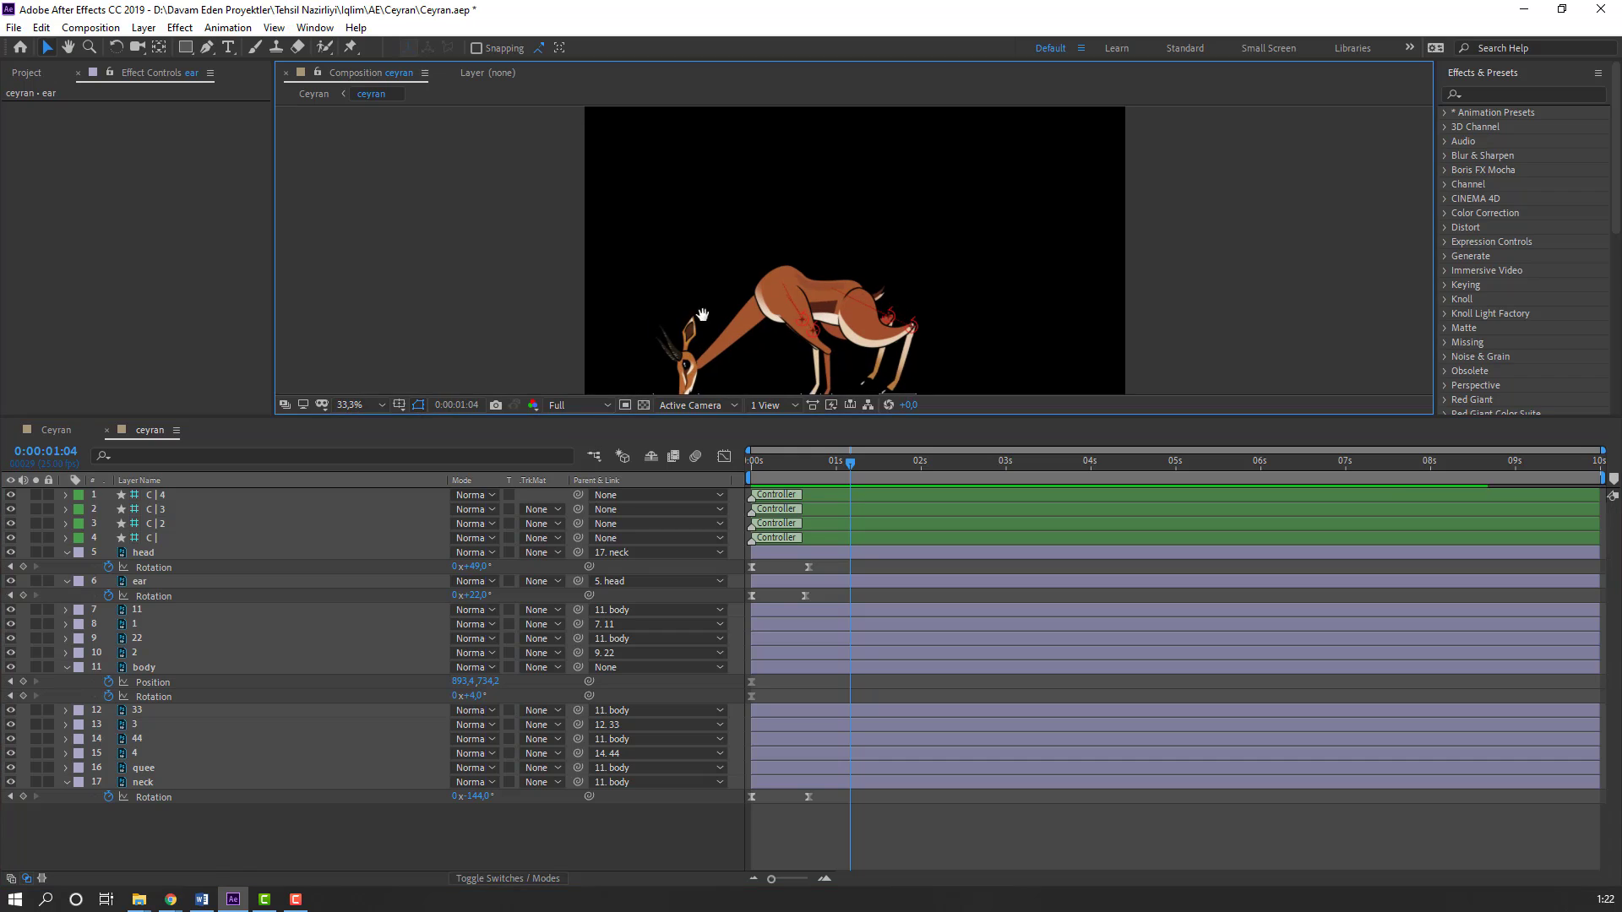
pyautogui.moveTo(702, 314); pyautogui.dragTo(696, 213)
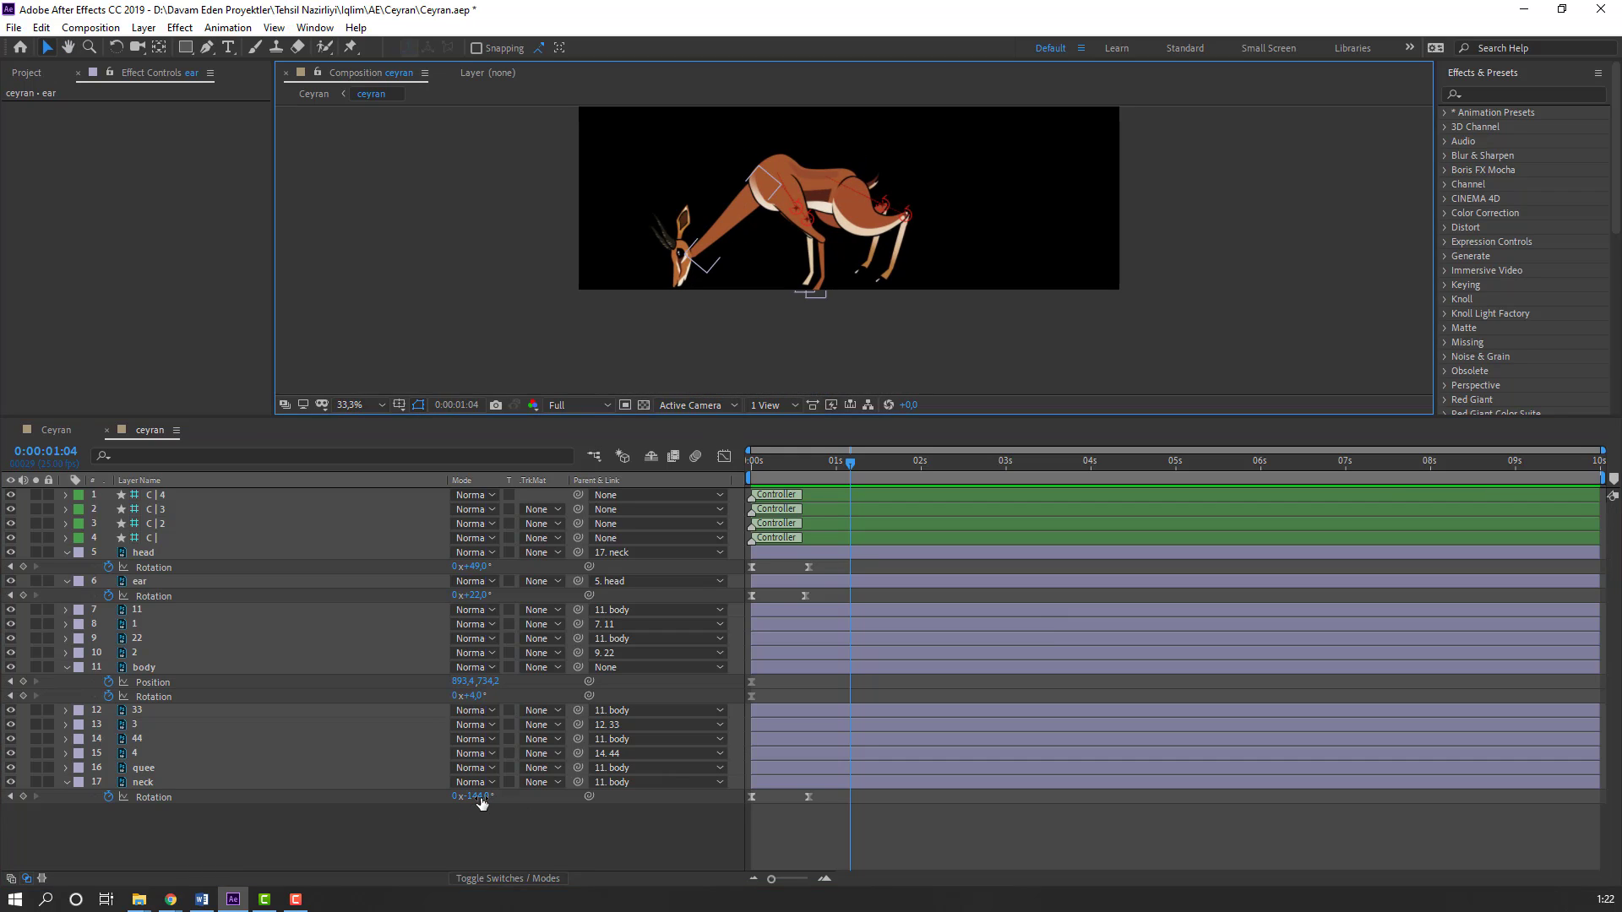
pyautogui.moveTo(482, 802); pyautogui.dragTo(476, 802)
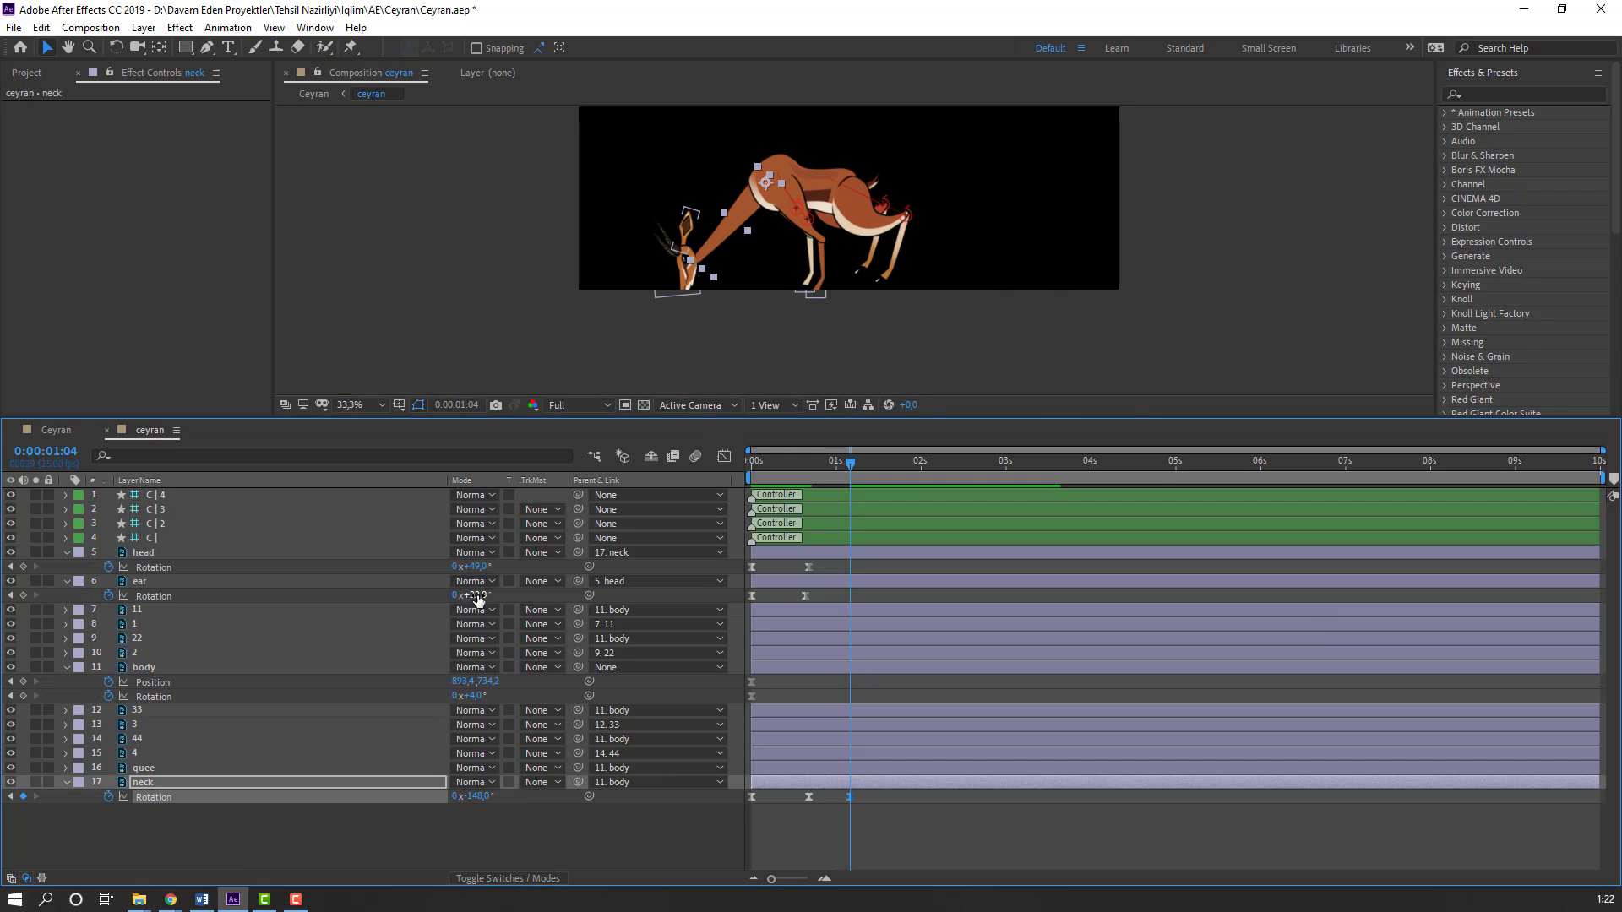
pyautogui.moveTo(478, 597)
pyautogui.mouseDown()
pyautogui.moveTo(470, 571)
pyautogui.moveTo(457, 581)
pyautogui.moveTo(473, 580)
pyautogui.mouseUp()
pyautogui.click(799, 466)
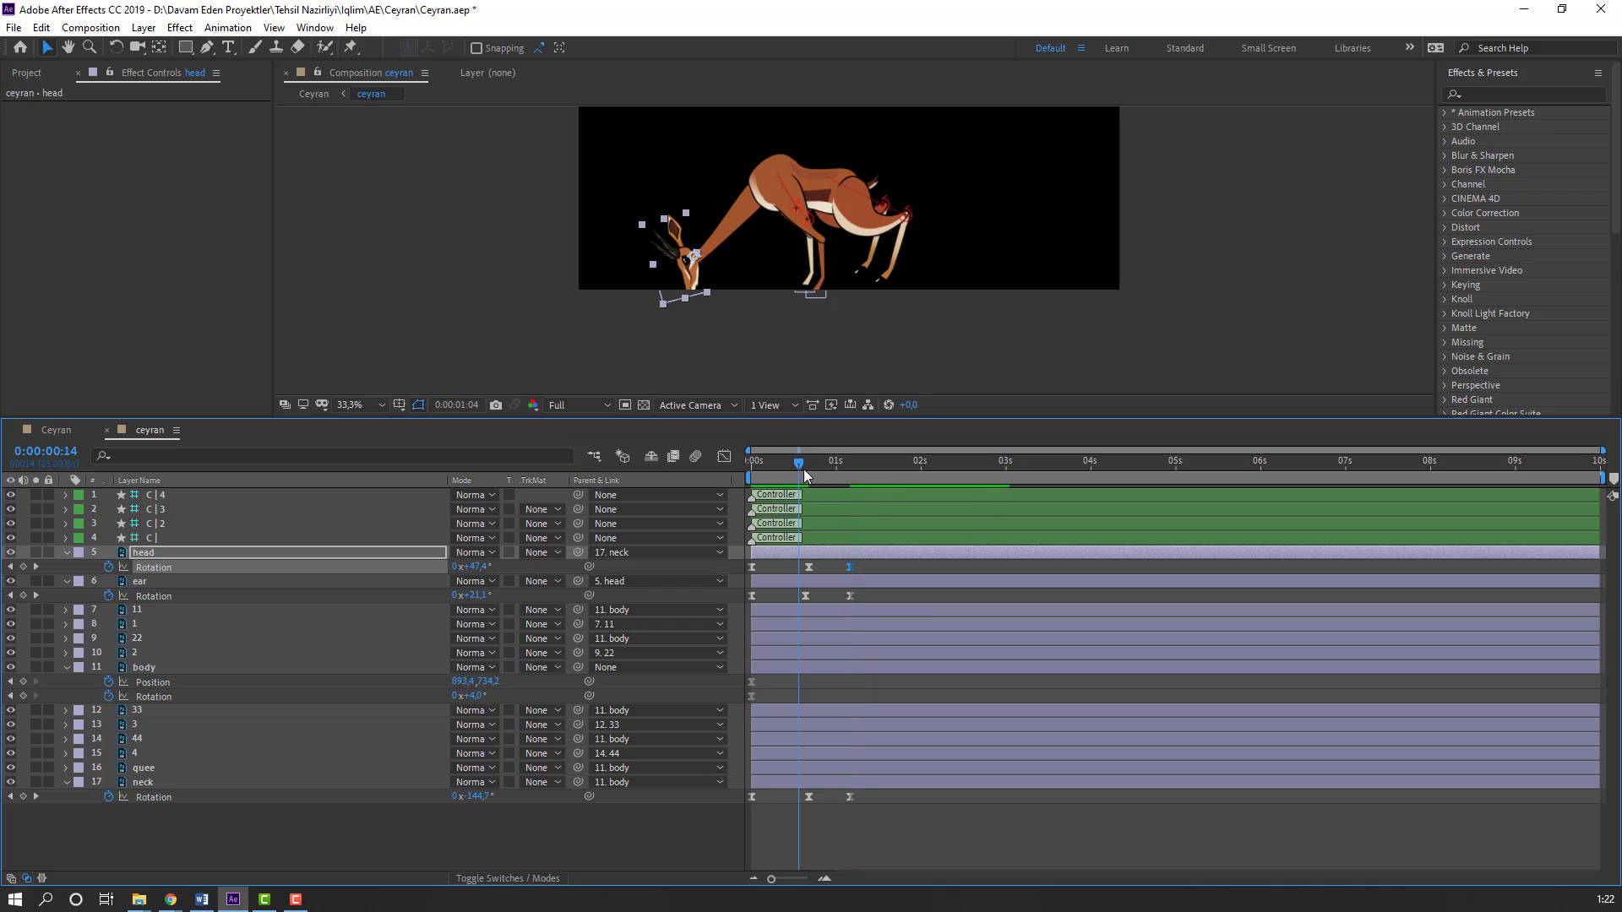
pyautogui.press('space')
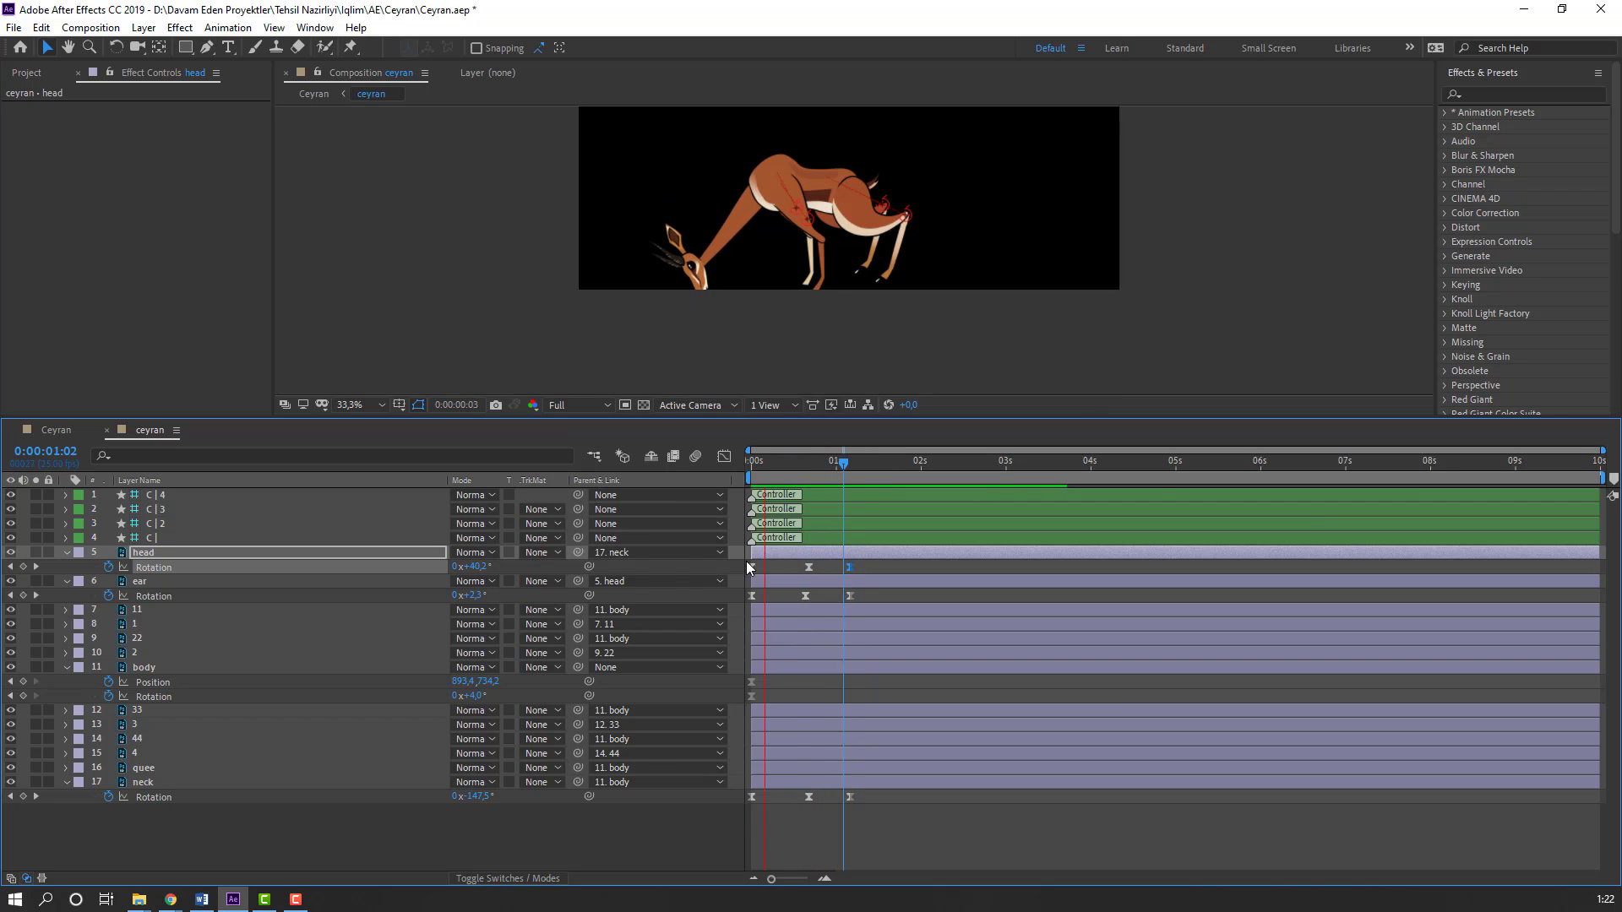
# Step: At 0:00:01:17, keyframe Rotation at -139° for the neck, 20° for the ear and 57° for the head
pyautogui.click(880, 462)
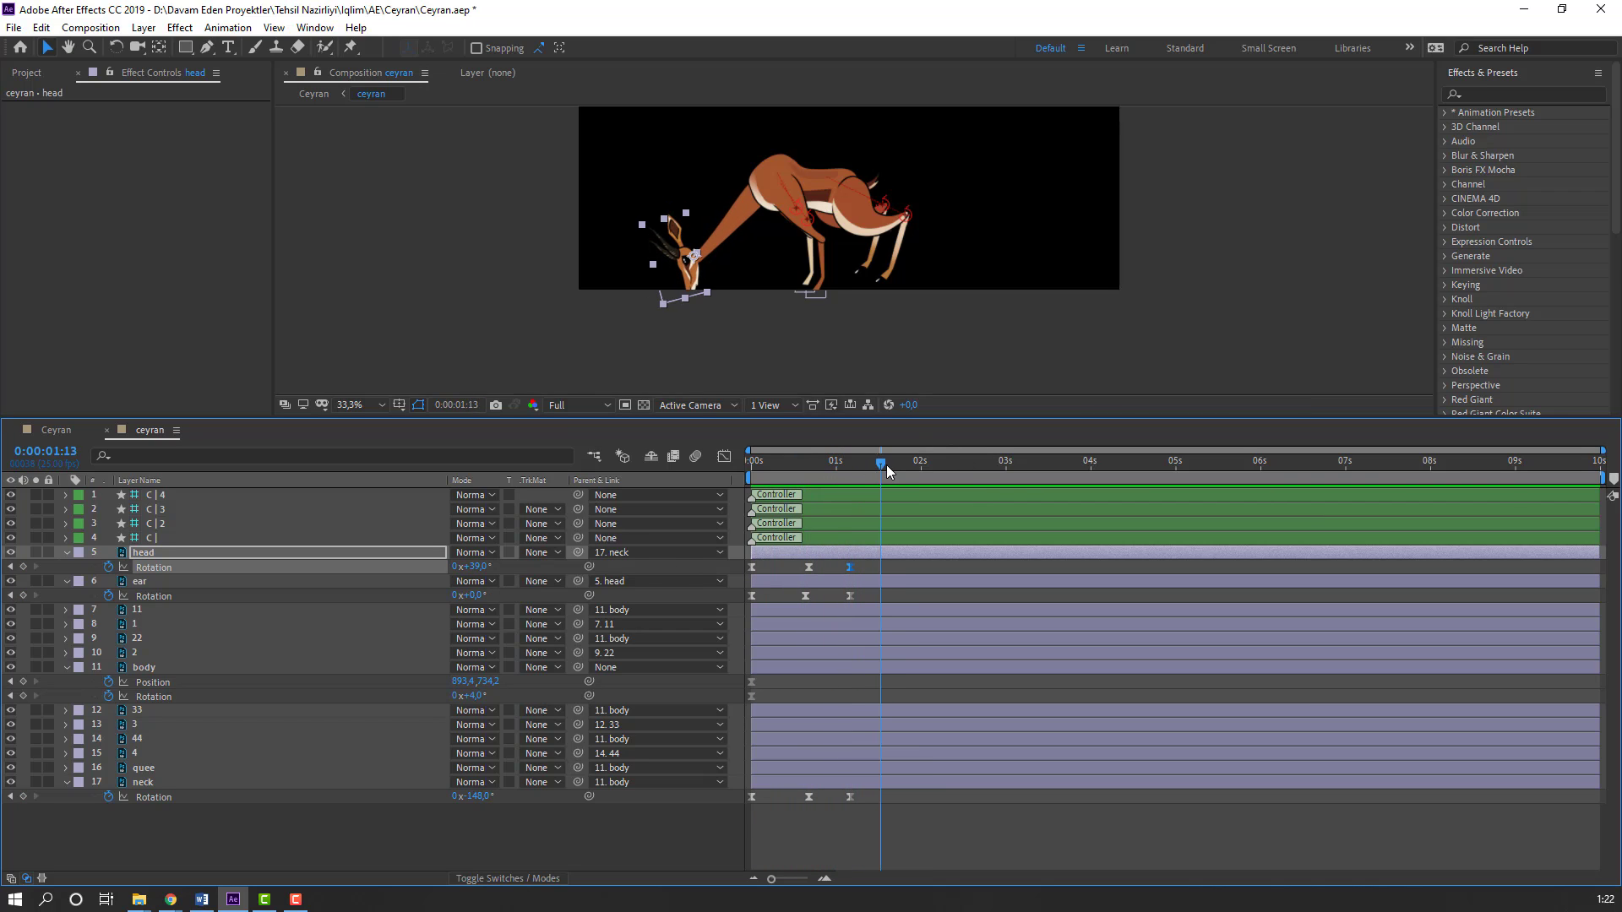
pyautogui.moveTo(885, 465); pyautogui.dragTo(892, 464)
pyautogui.moveTo(482, 800); pyautogui.dragTo(490, 798)
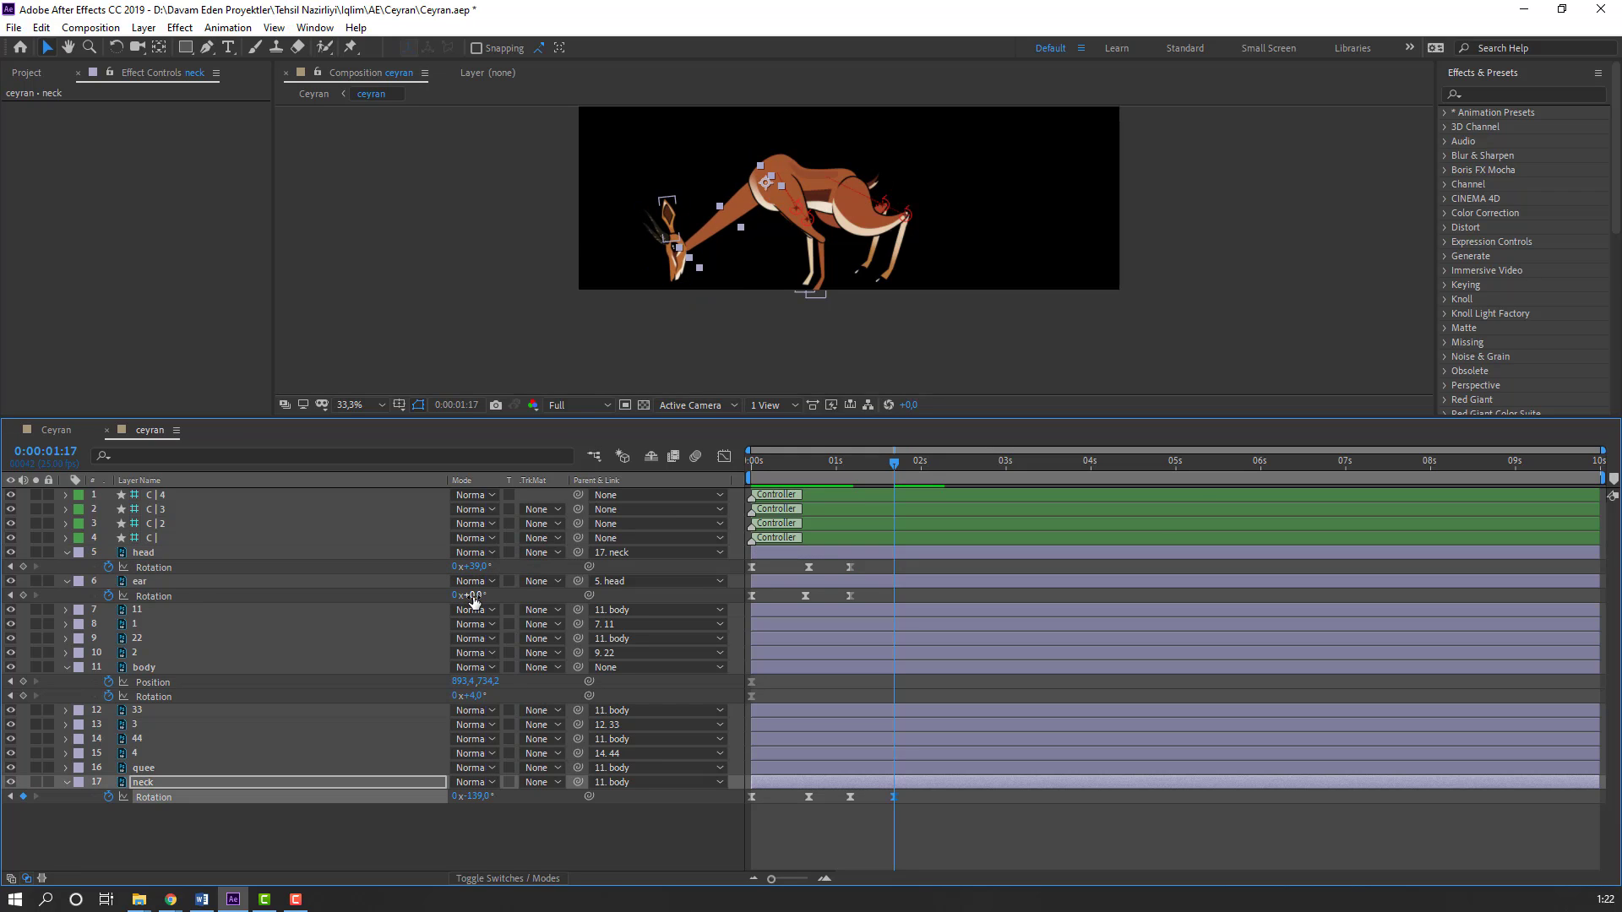
pyautogui.moveTo(474, 600); pyautogui.dragTo(501, 571)
# Step: Preview the motion and move the last head, ear and neck keyframes to about 0:00:02:02
pyautogui.press('space')
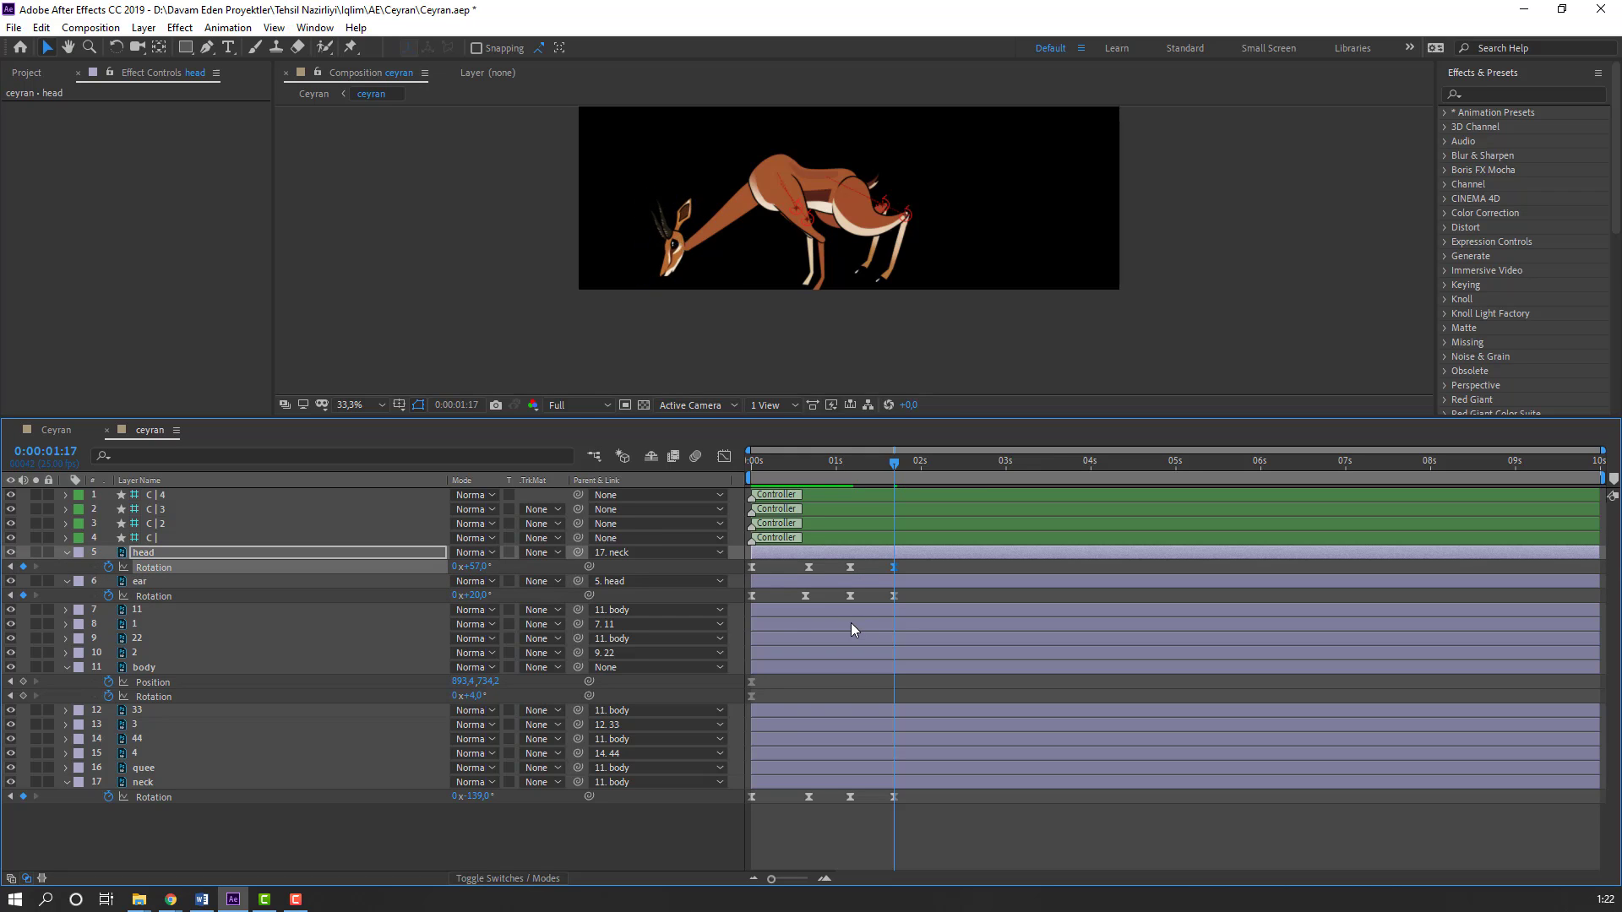
pyautogui.press('space')
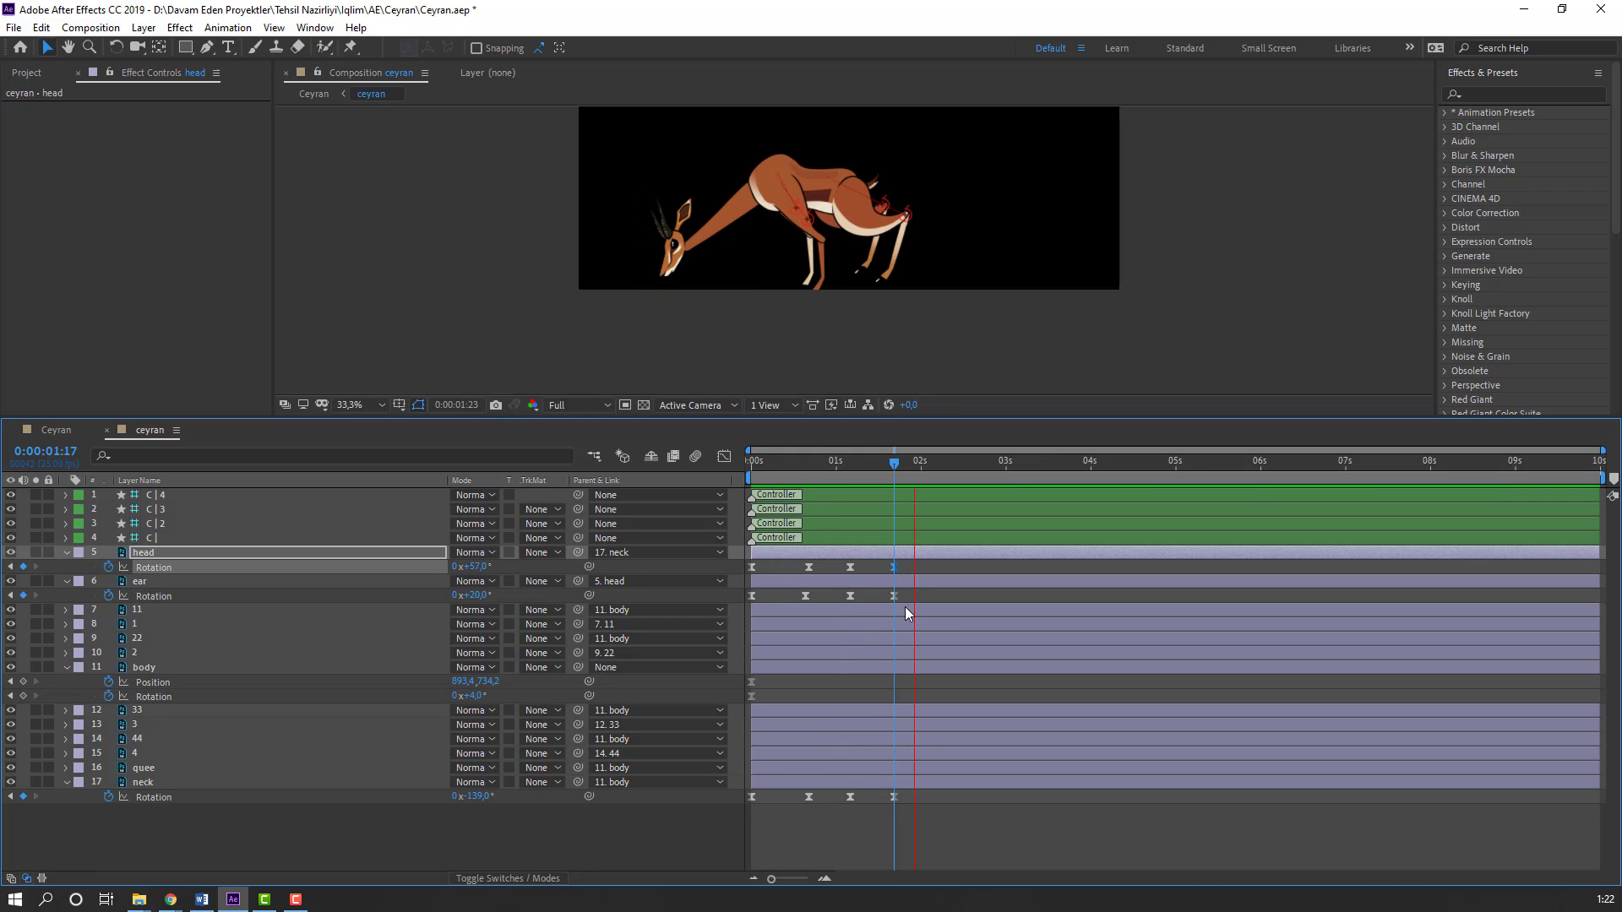
pyautogui.moveTo(914, 564); pyautogui.dragTo(926, 799)
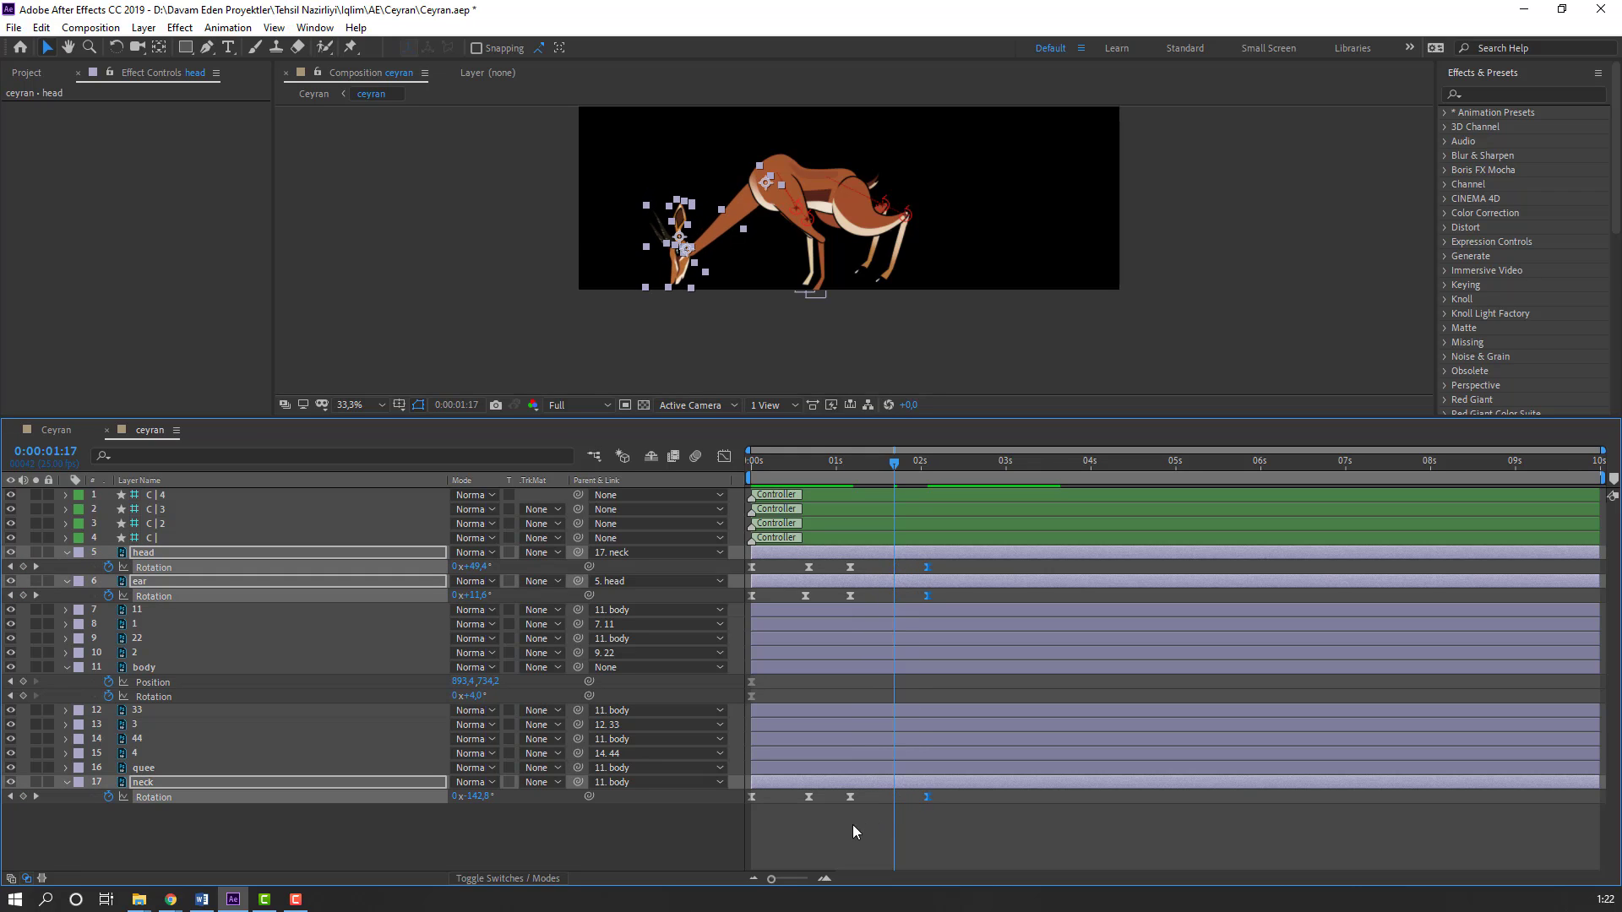
# Step: Add Rotation keyframes to the head and ear layers at 0:00:01:13
pyautogui.moveTo(911, 487); pyautogui.dragTo(880, 491)
pyautogui.click(834, 560)
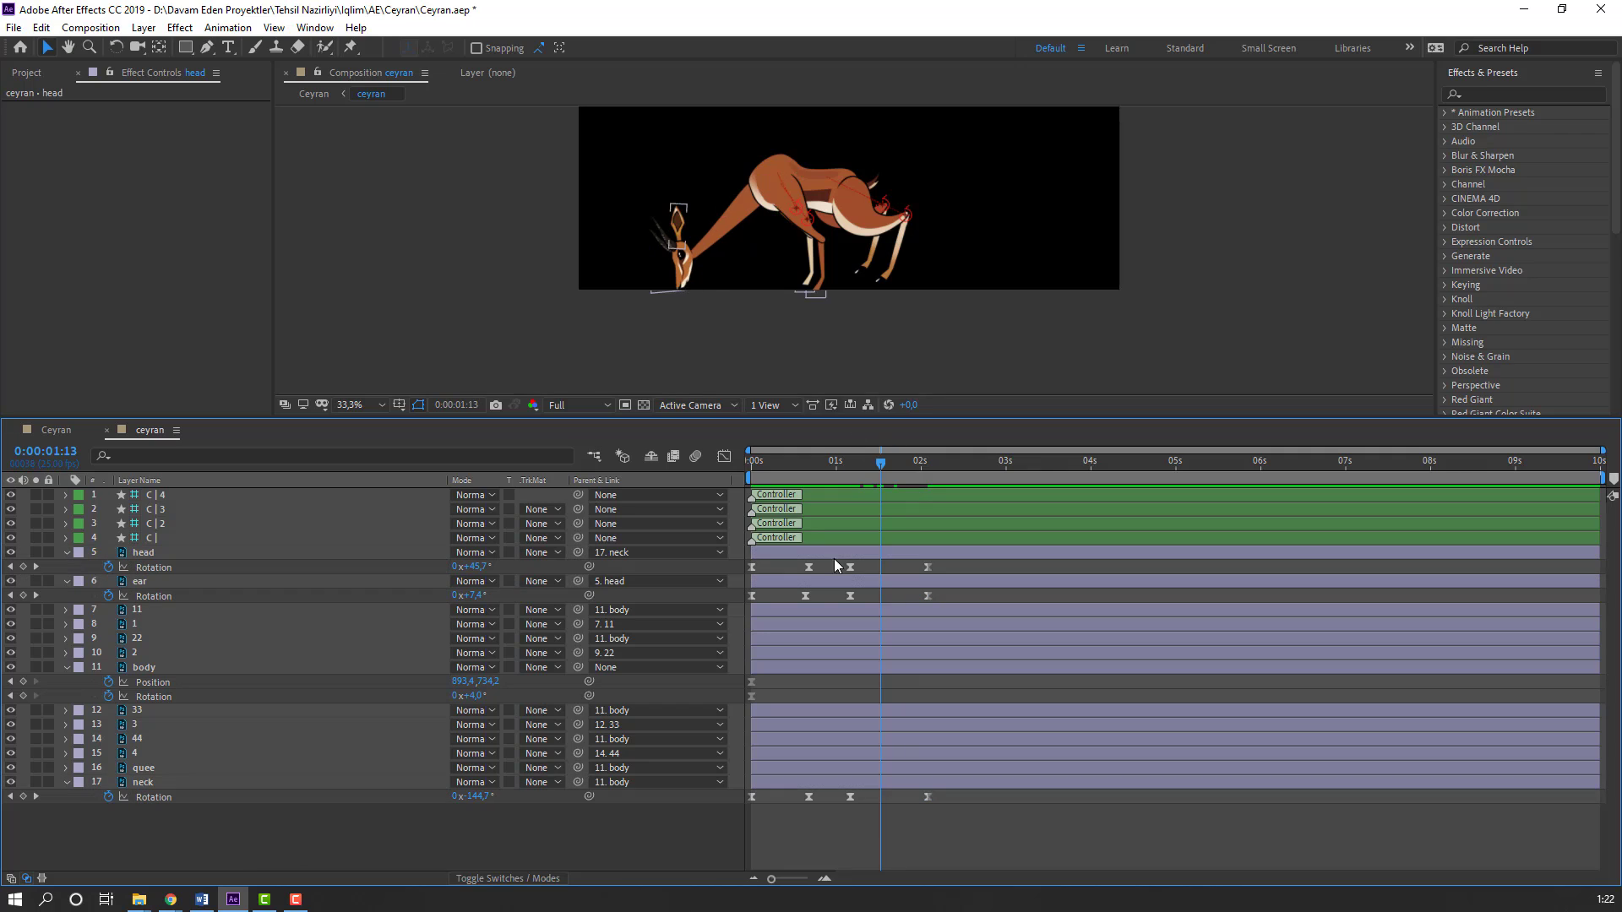
pyautogui.click(23, 567)
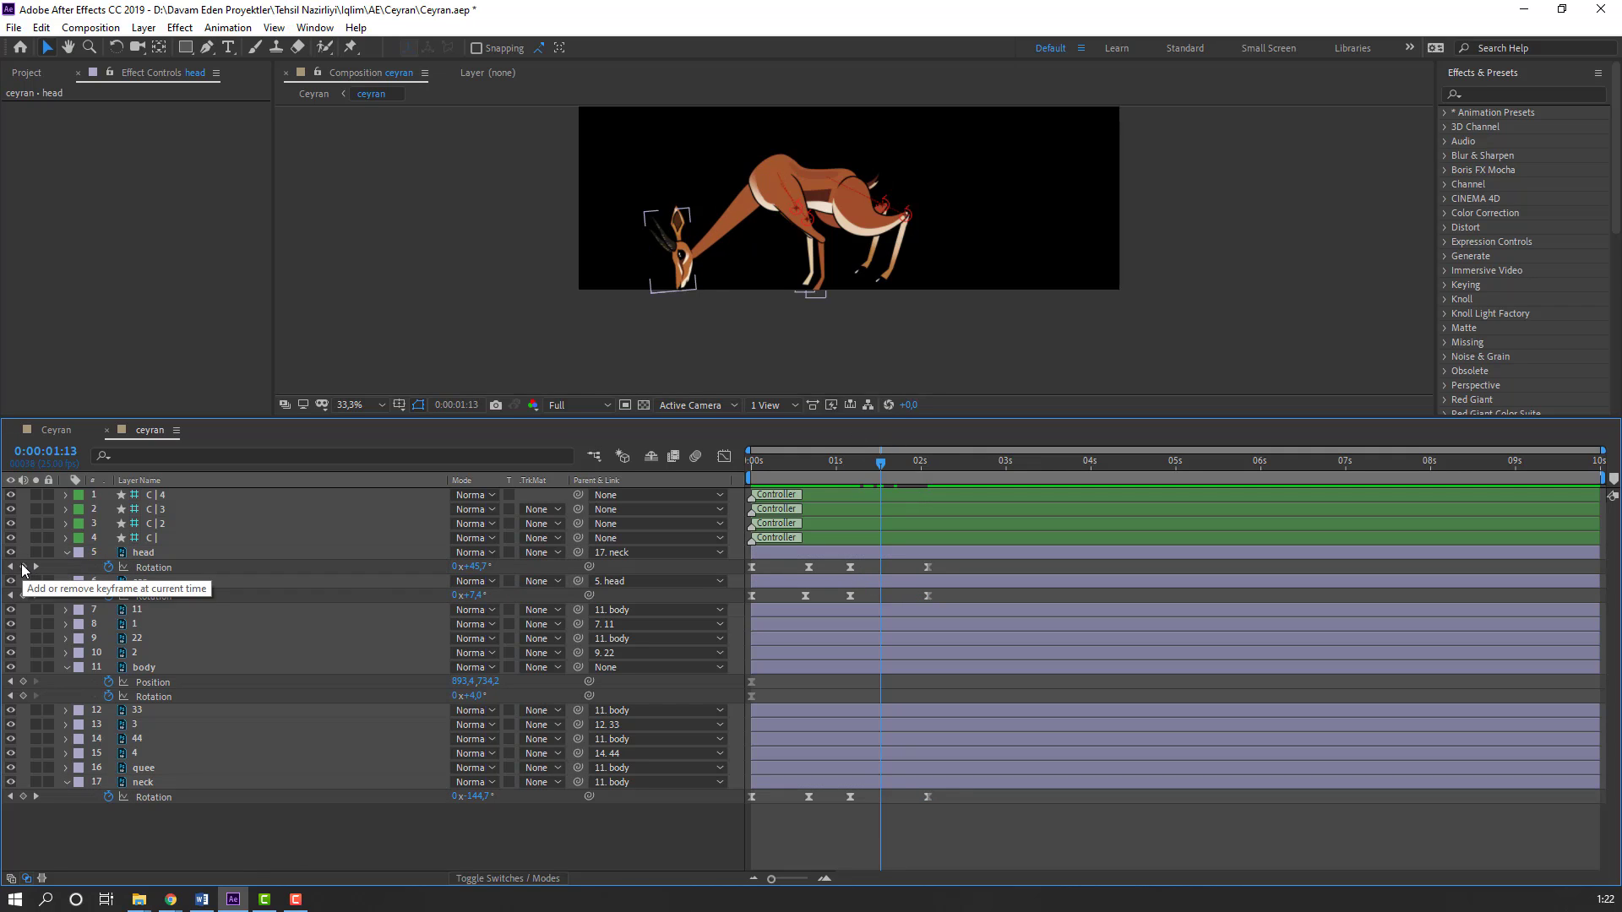
pyautogui.click(23, 596)
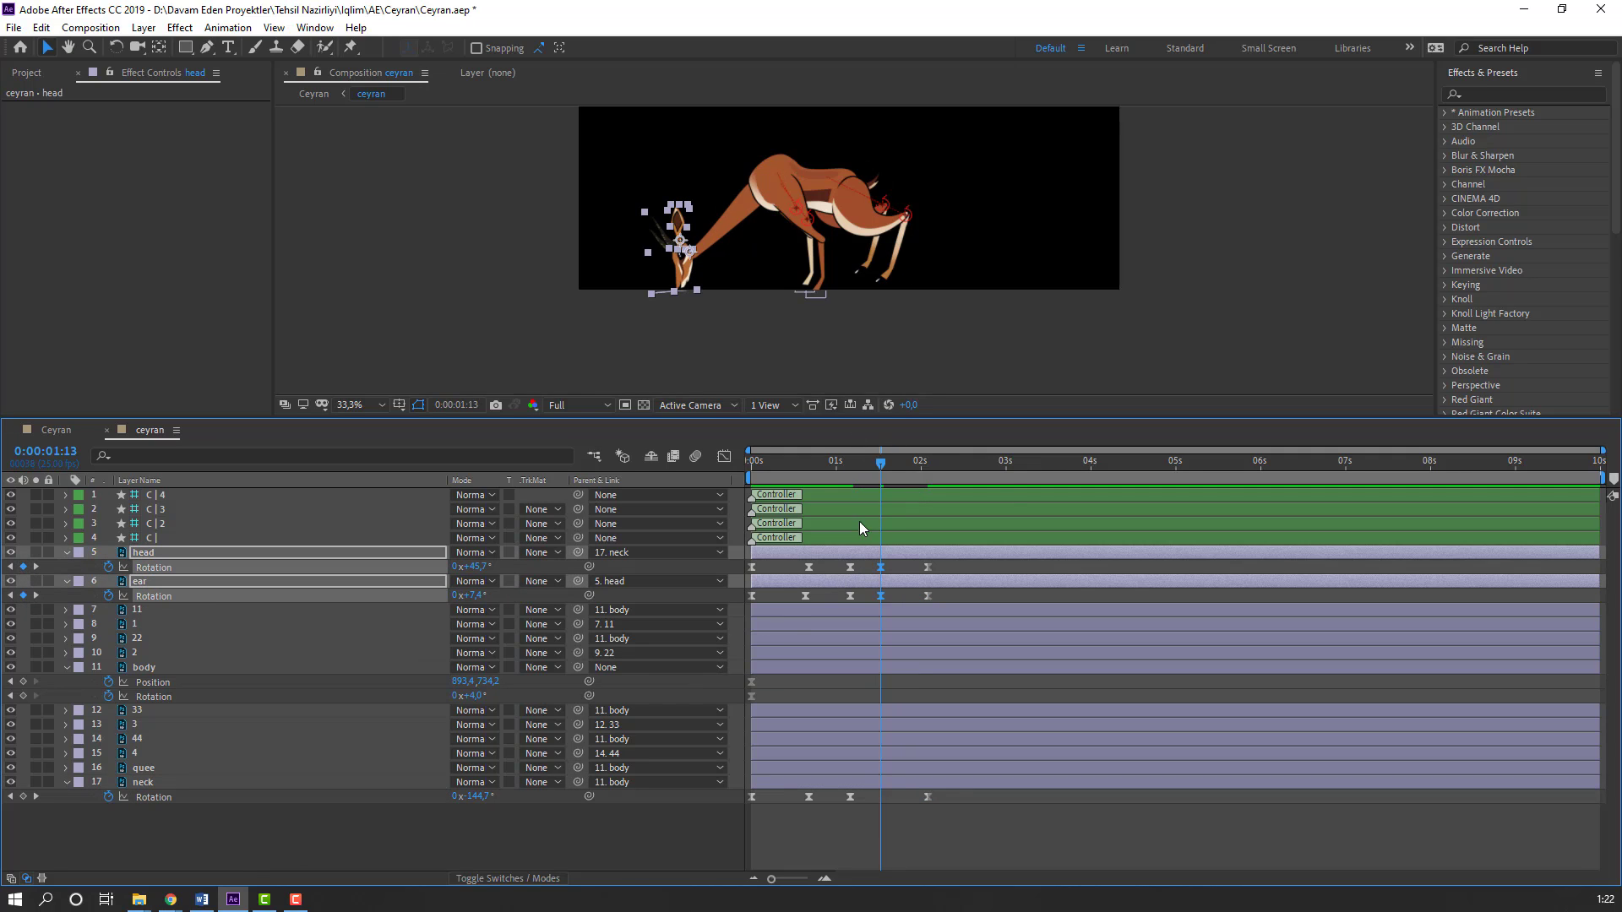
# Step: Copy the head, ear and neck Rotation keyframes at 0:00:01:04 to 0:00:01:13
pyautogui.moveTo(855, 460); pyautogui.dragTo(883, 488)
pyautogui.click(851, 568)
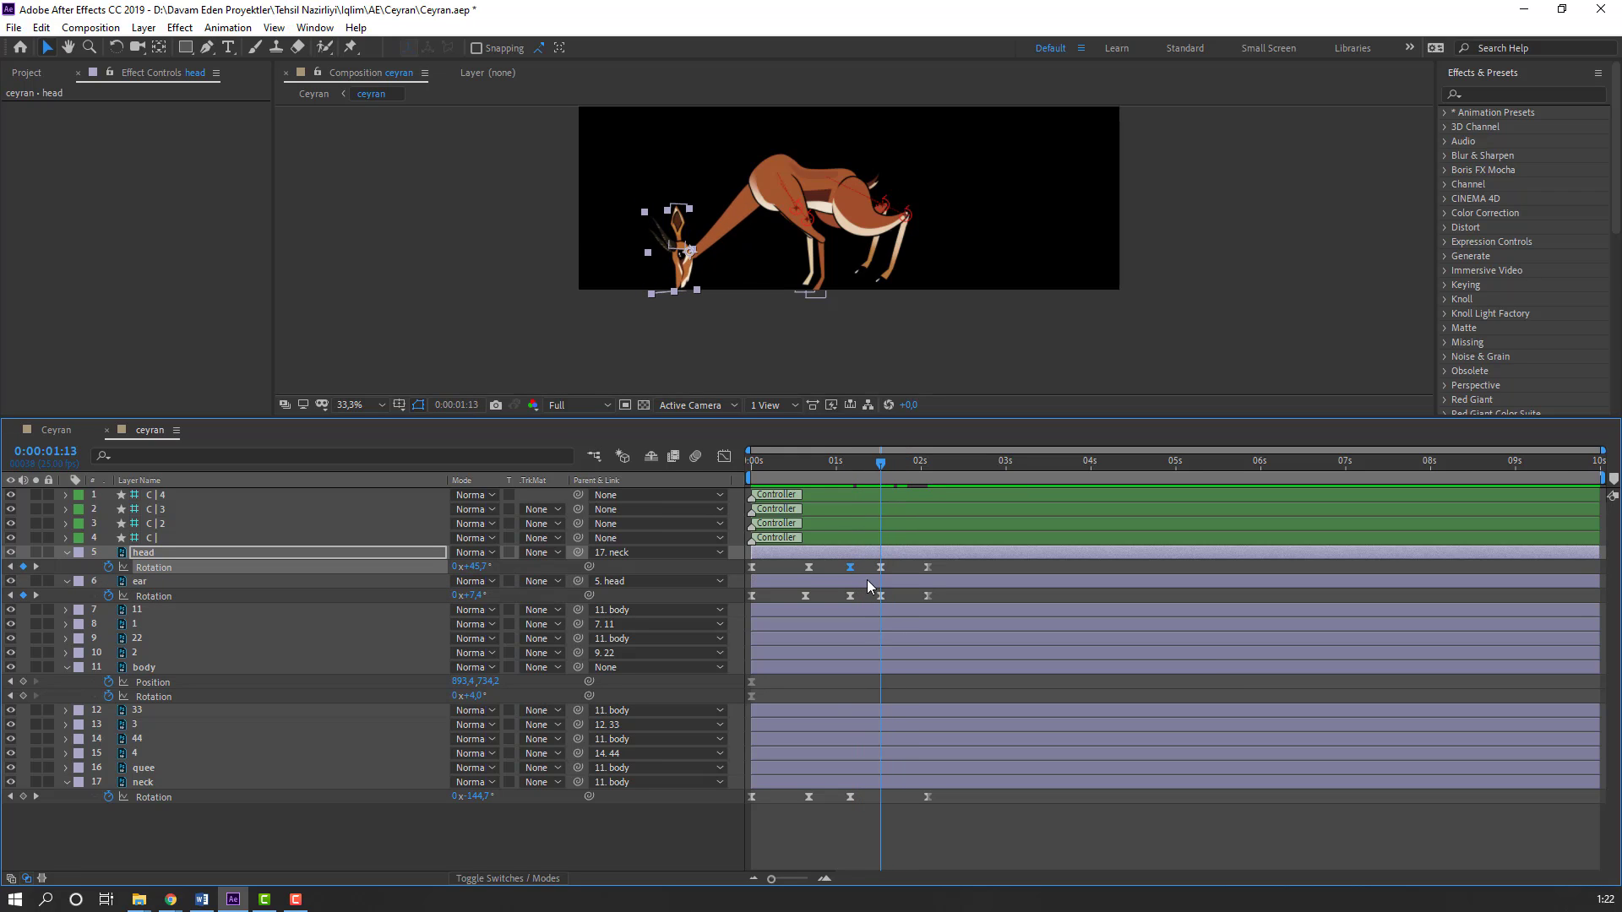
pyautogui.click(881, 568)
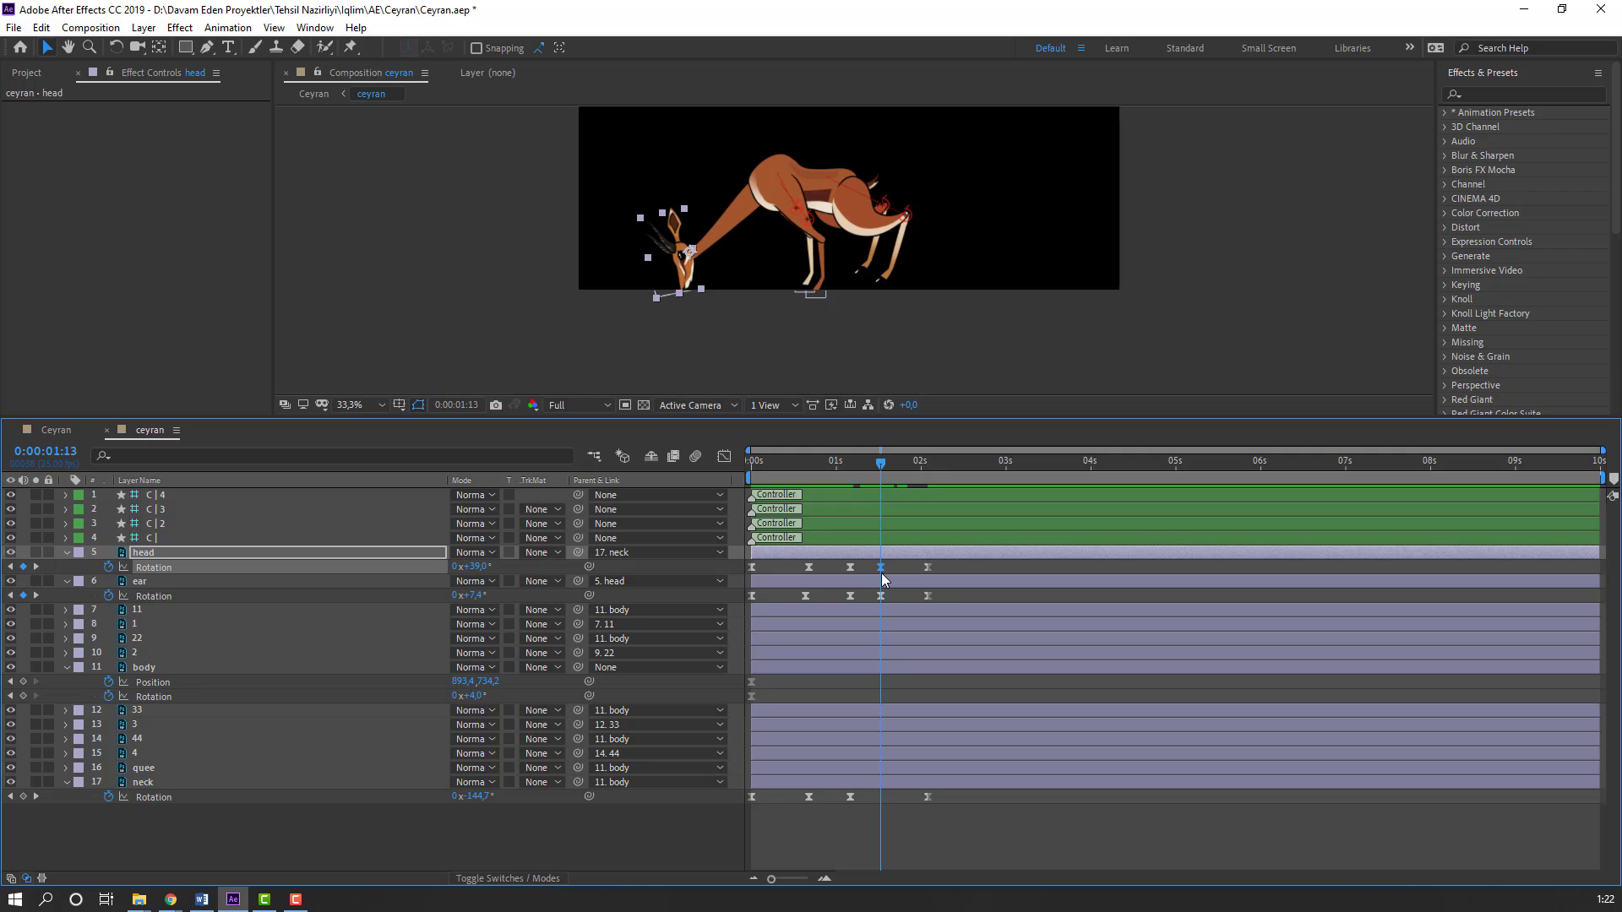
pyautogui.click(851, 596)
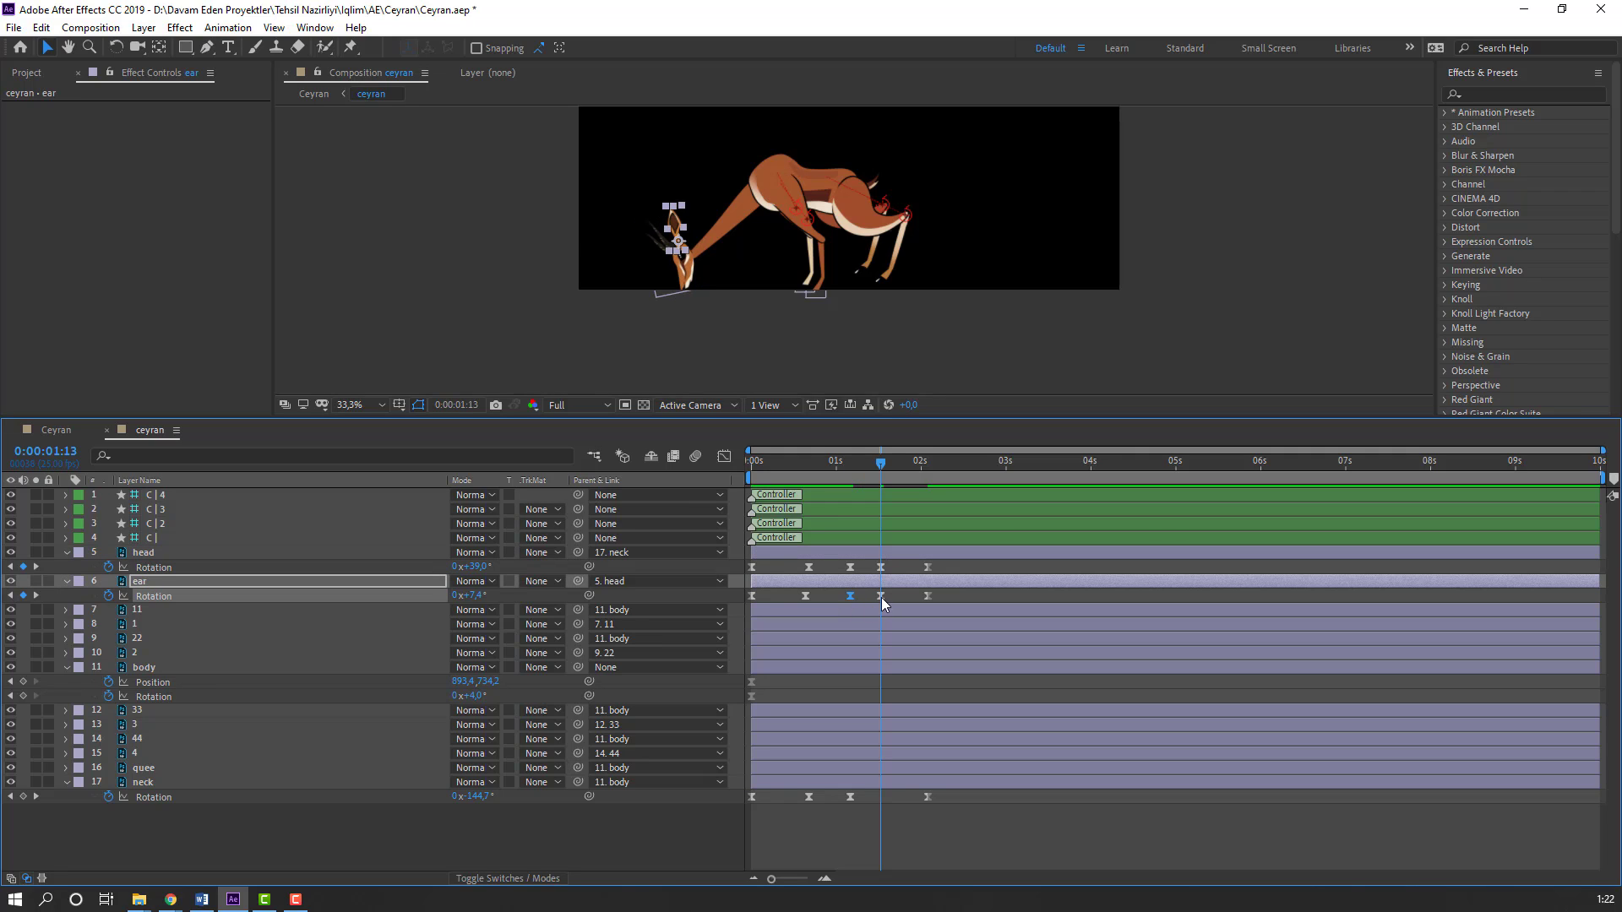
pyautogui.hotkey('ctrl', 'v')
pyautogui.moveTo(860, 461); pyautogui.dragTo(880, 463)
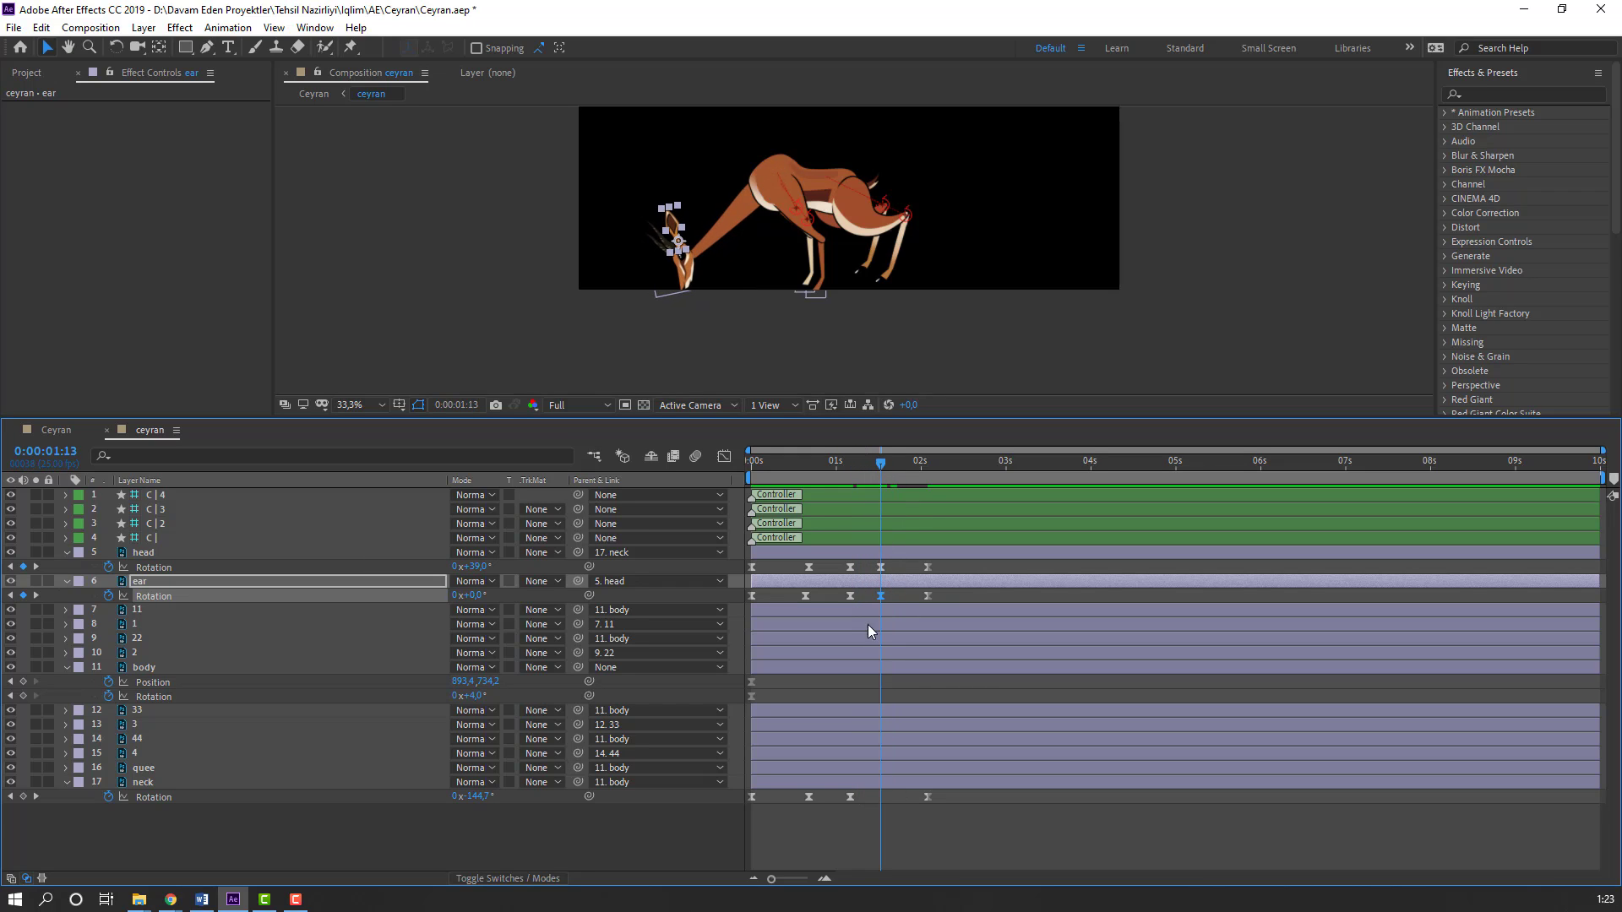
pyautogui.click(852, 798)
pyautogui.hotkey('ctrl', 'c')
pyautogui.hotkey('ctrl', 'v')
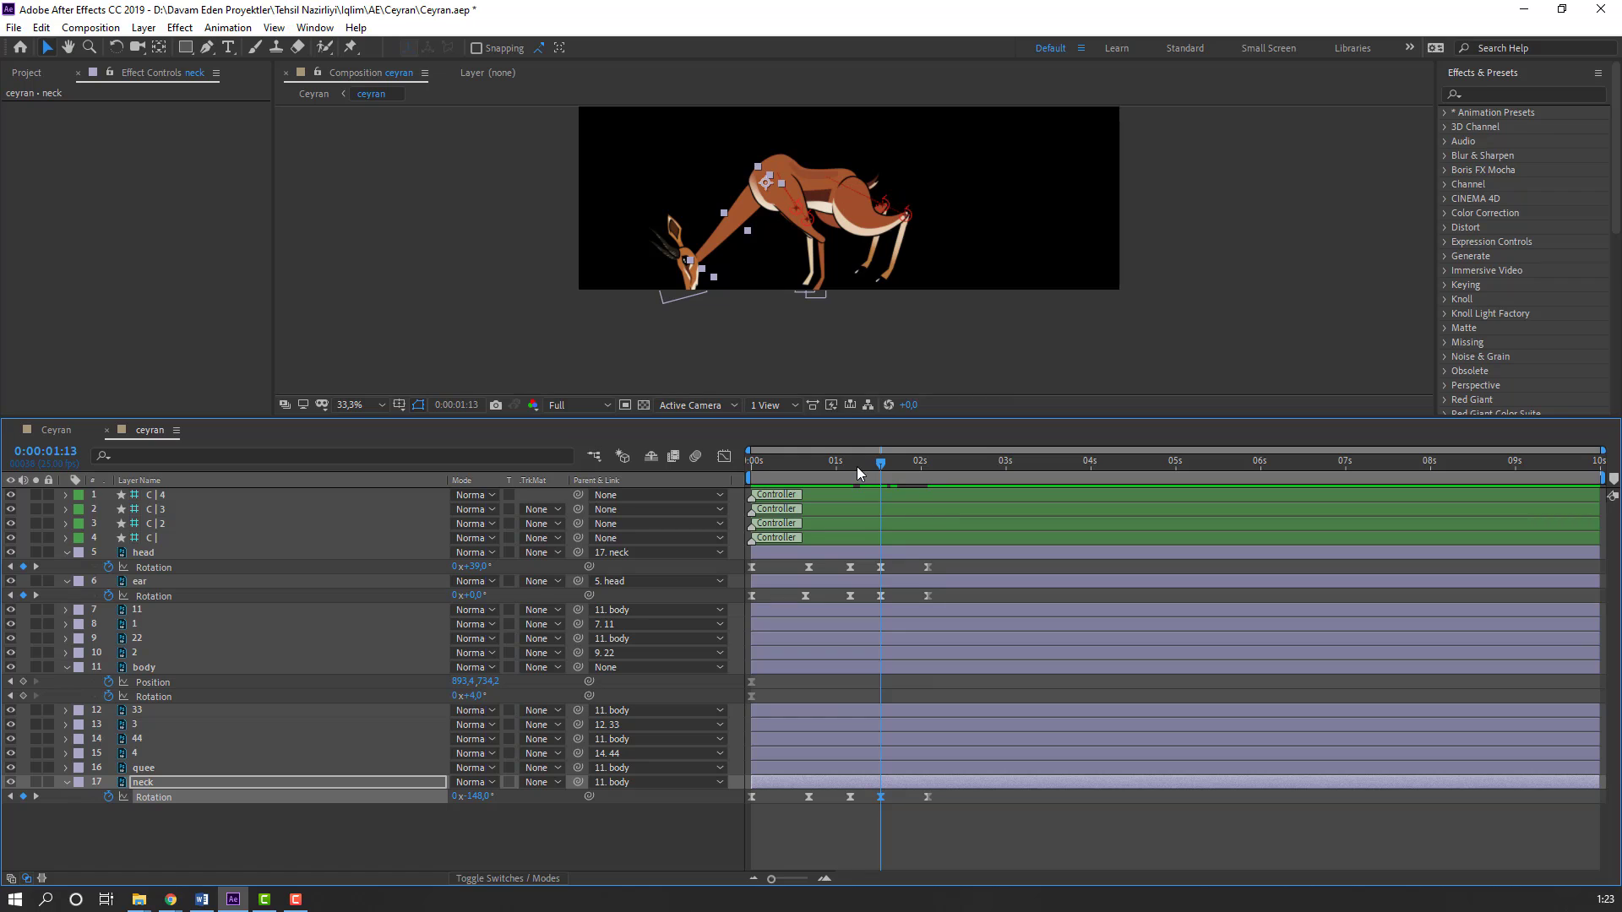
# Step: Preview the head, ear and neck motion with the copied keyframes
pyautogui.moveTo(857, 473); pyautogui.dragTo(897, 473)
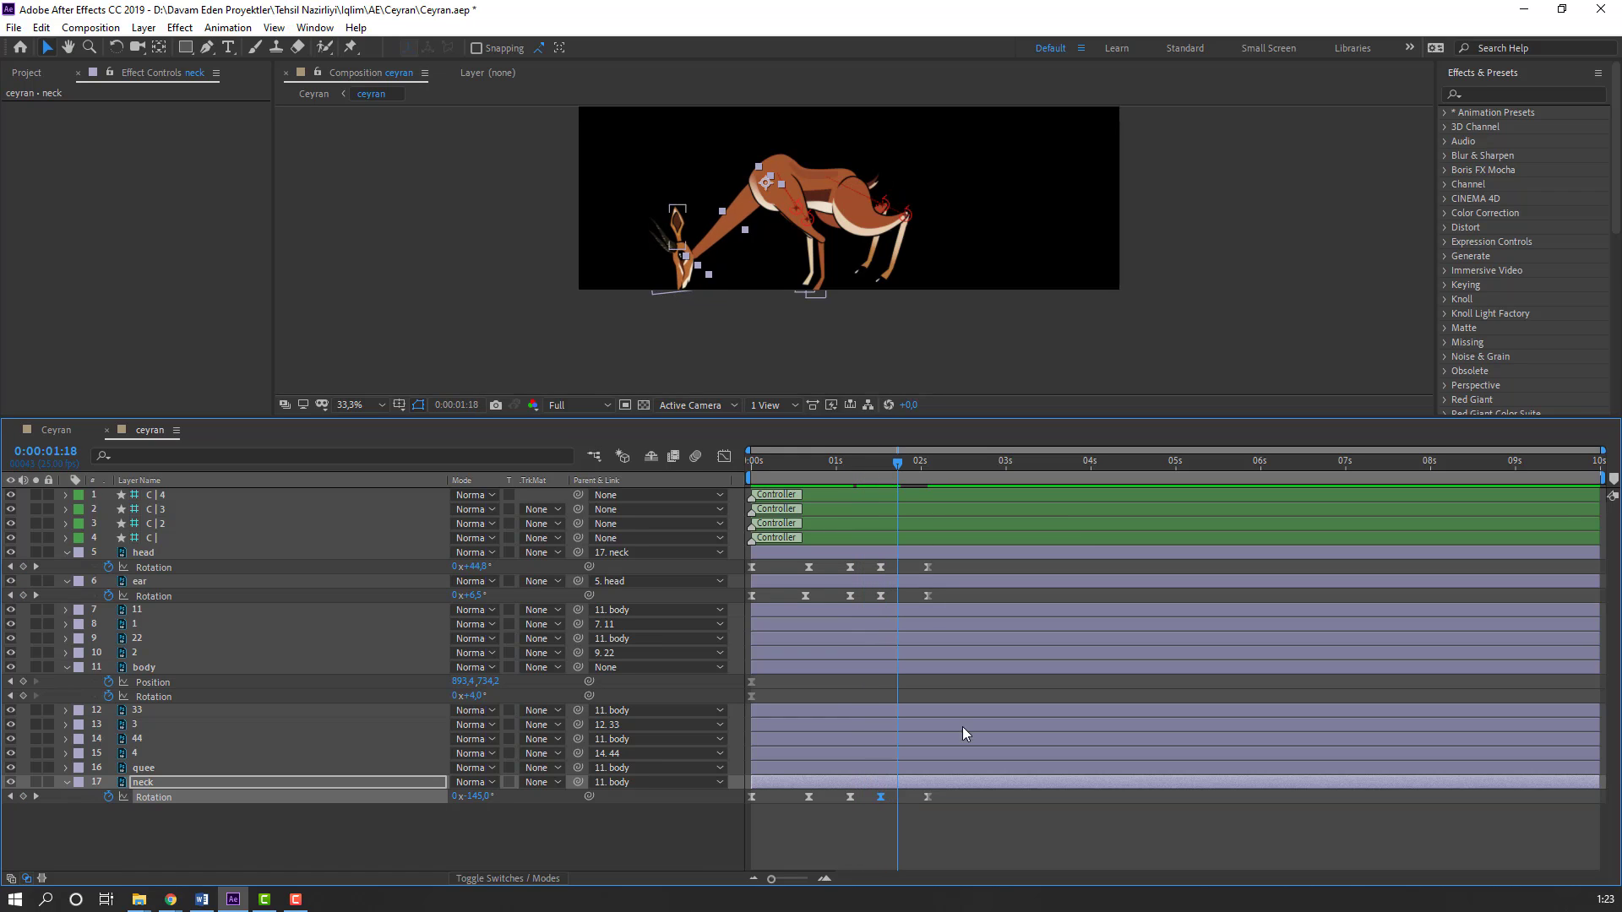
pyautogui.click(999, 865)
pyautogui.press('space')
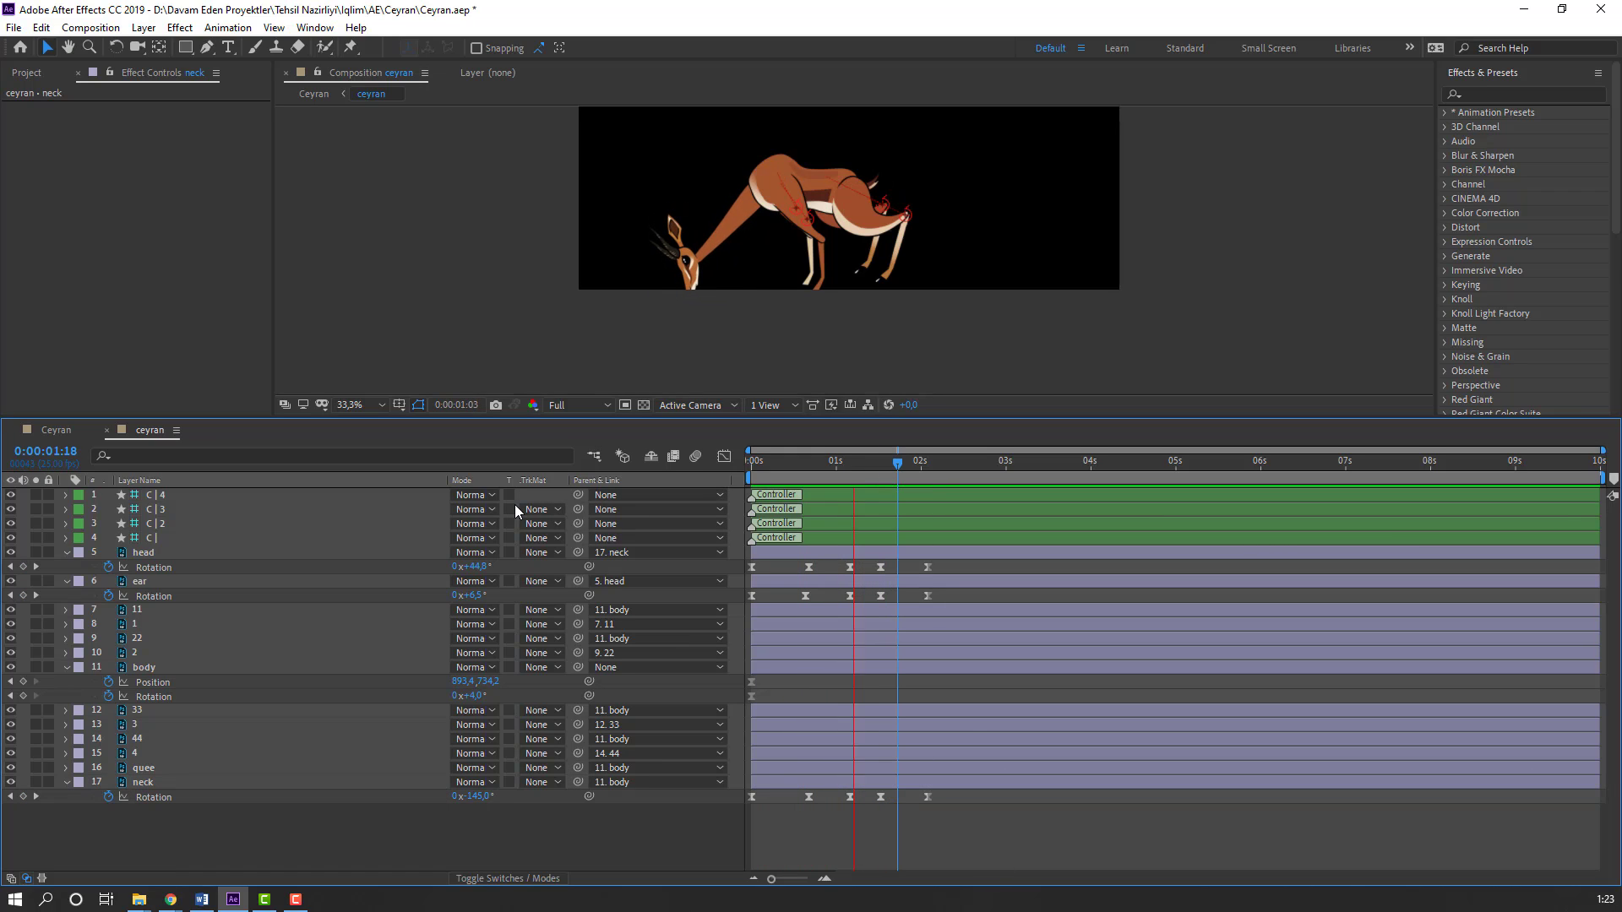
pyautogui.press('space')
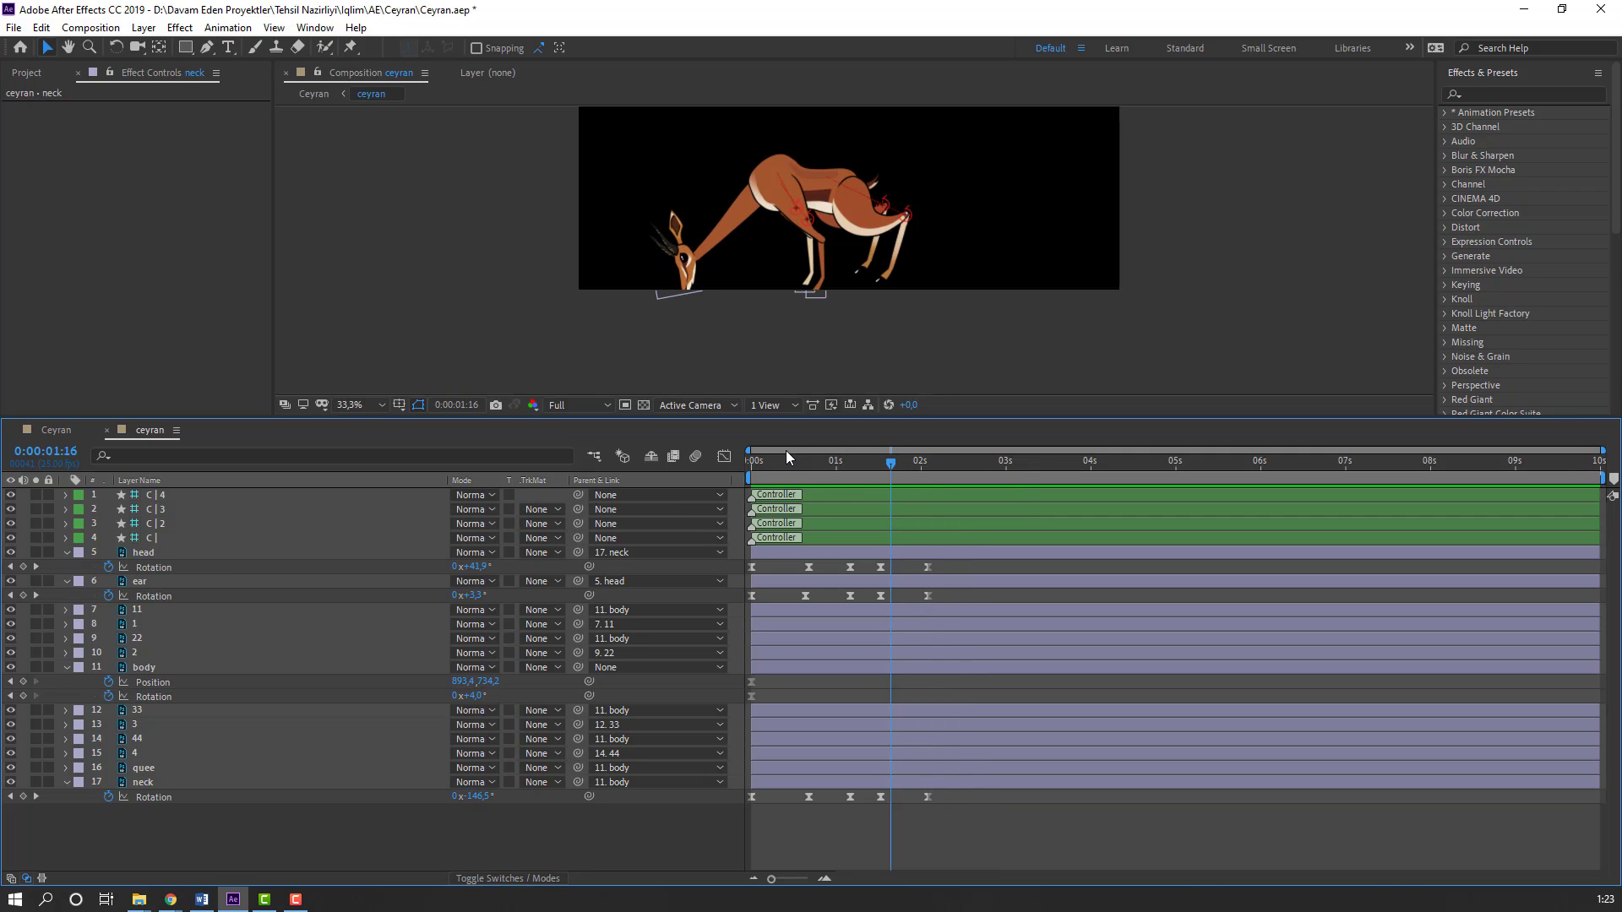
# Step: Keyframe the C | controller's Position at 0:00:00:00, and set it to 791.5, 829.6 at 0:00:00:16
pyautogui.moveTo(807, 459); pyautogui.dragTo(715, 473)
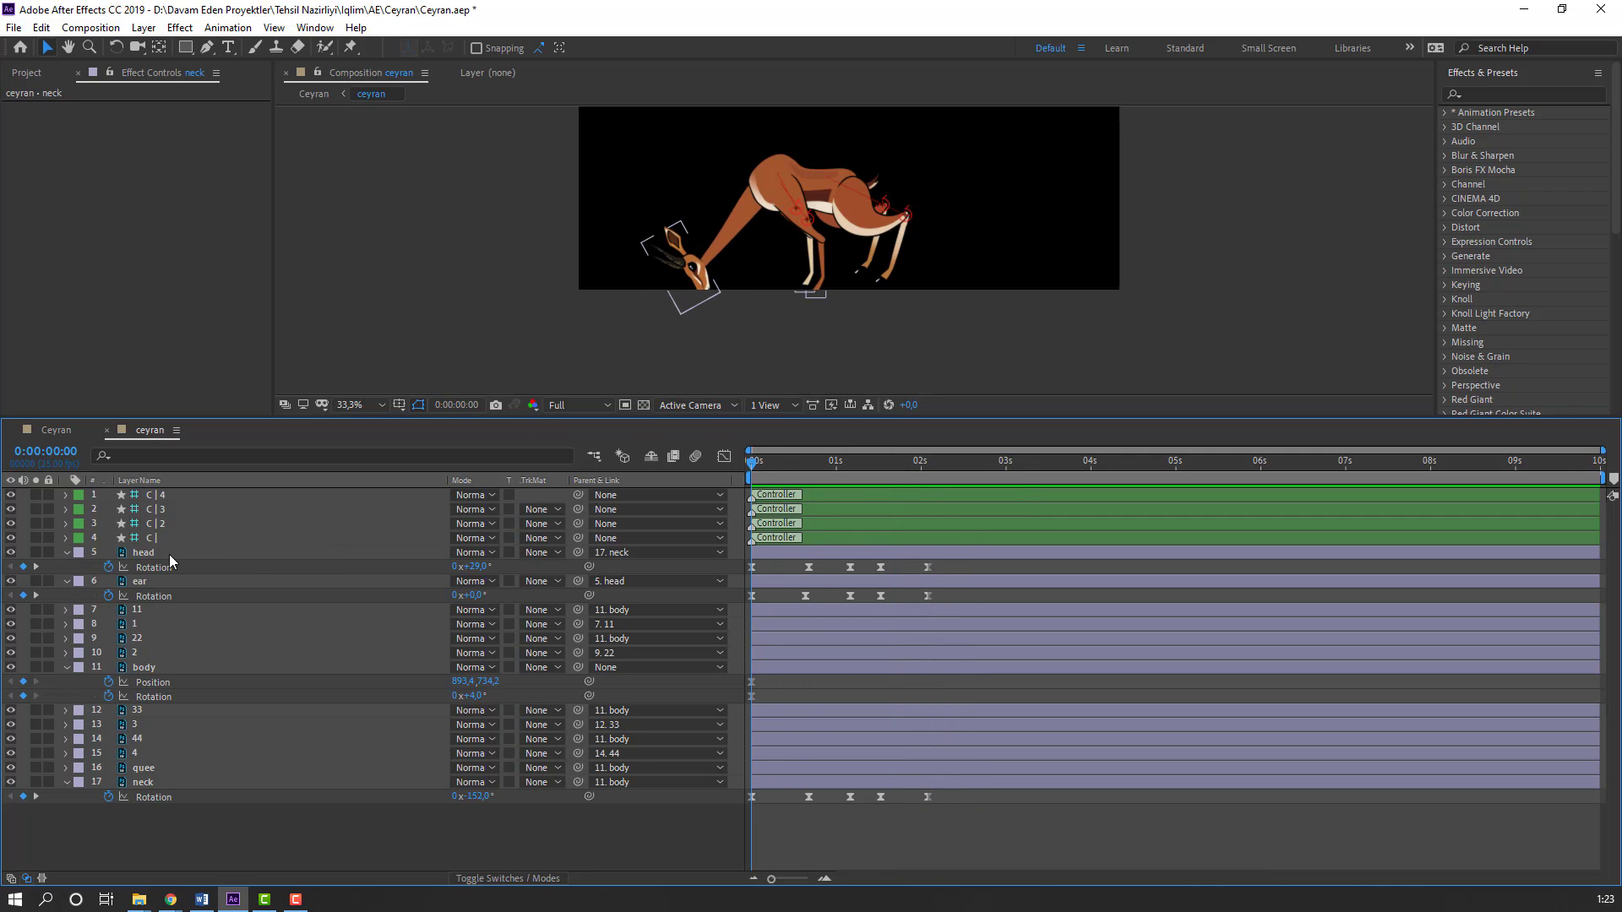
pyautogui.click(808, 227)
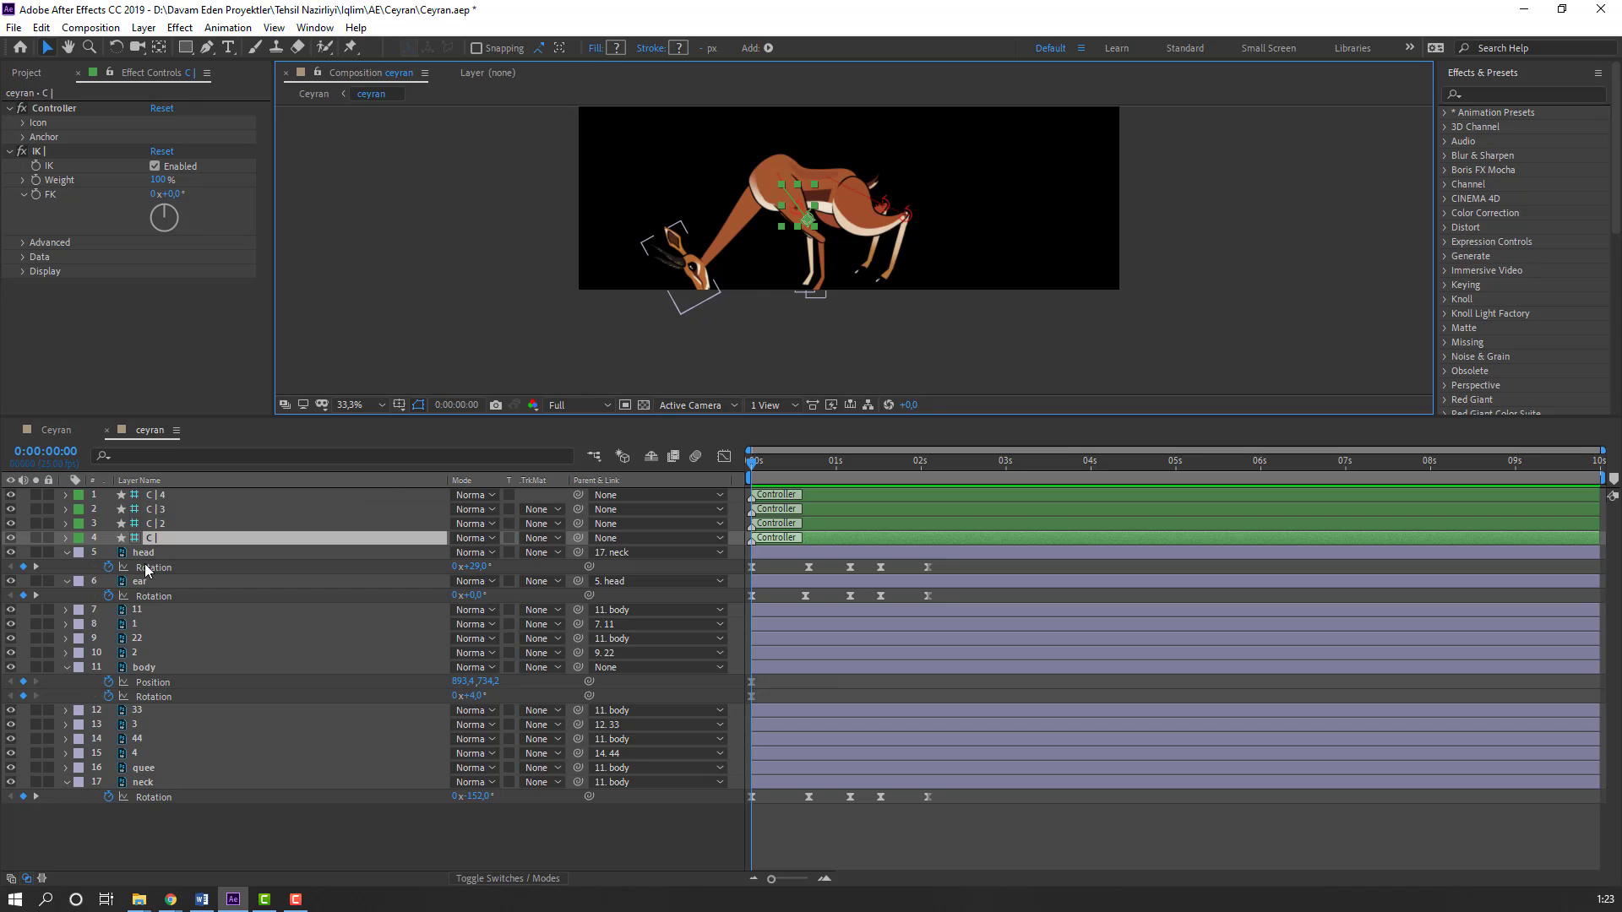
pyautogui.press('p')
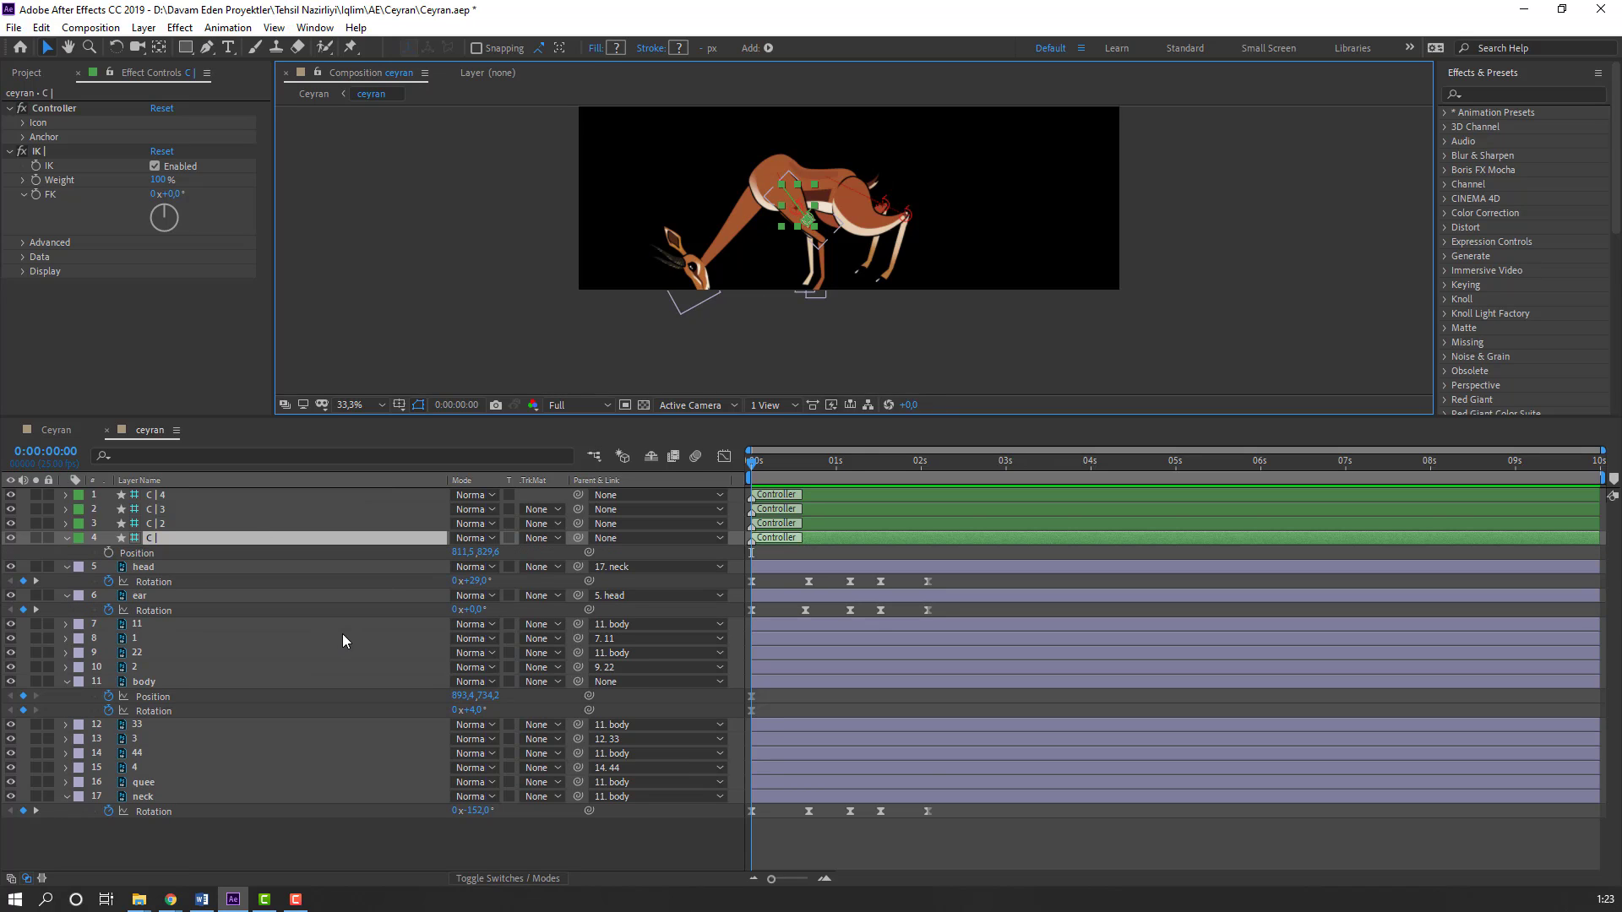
pyautogui.click(108, 552)
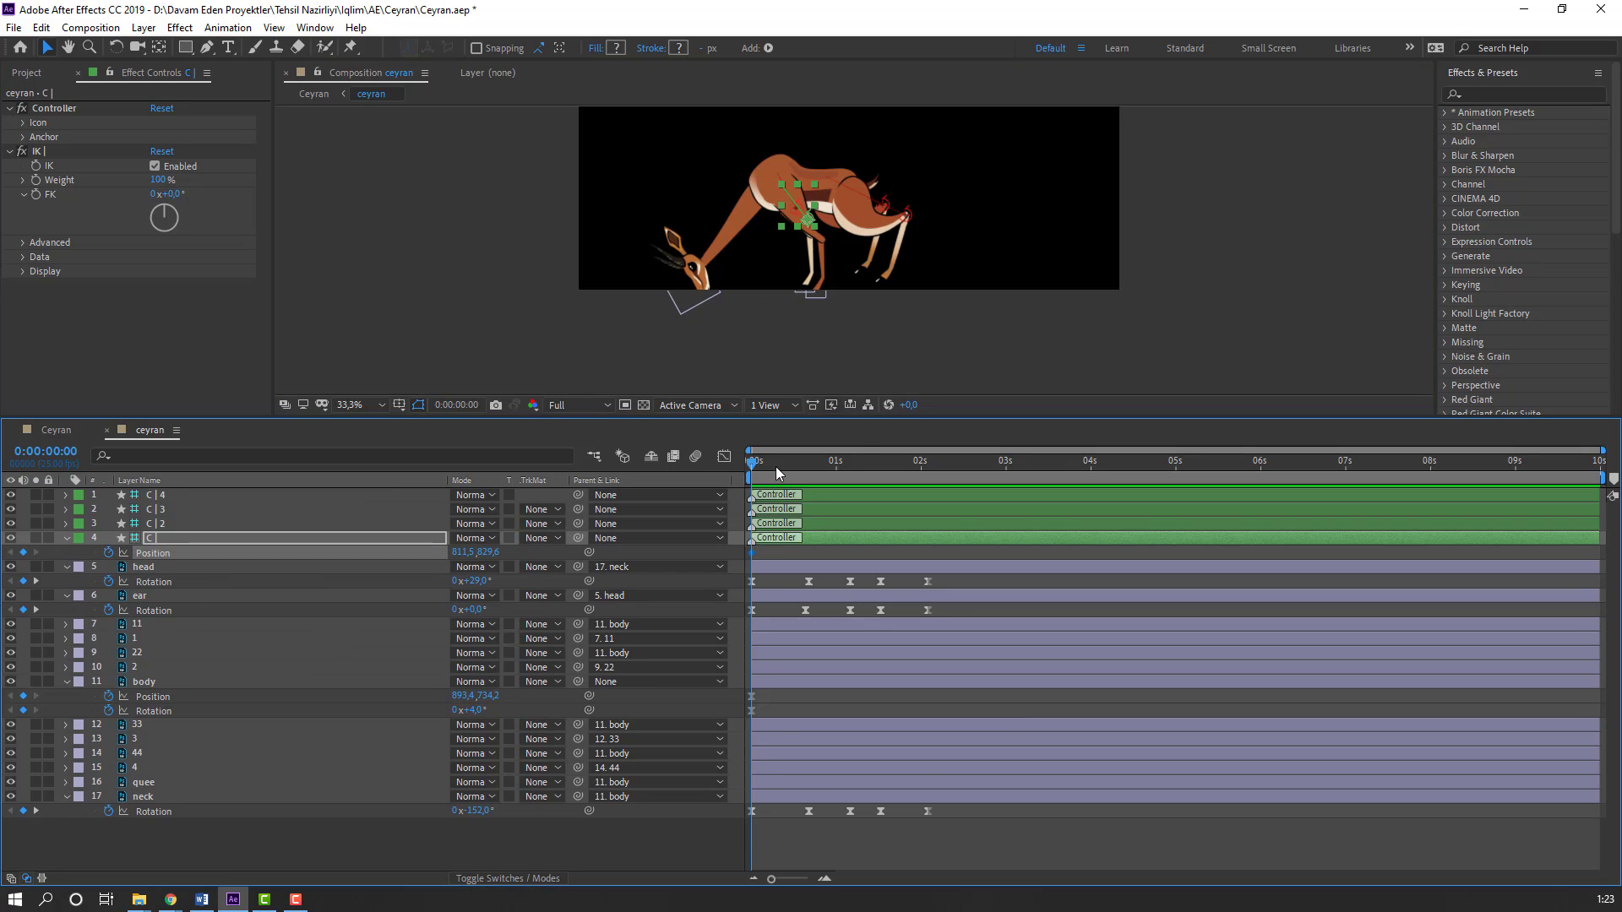
pyautogui.moveTo(775, 467); pyautogui.dragTo(805, 474)
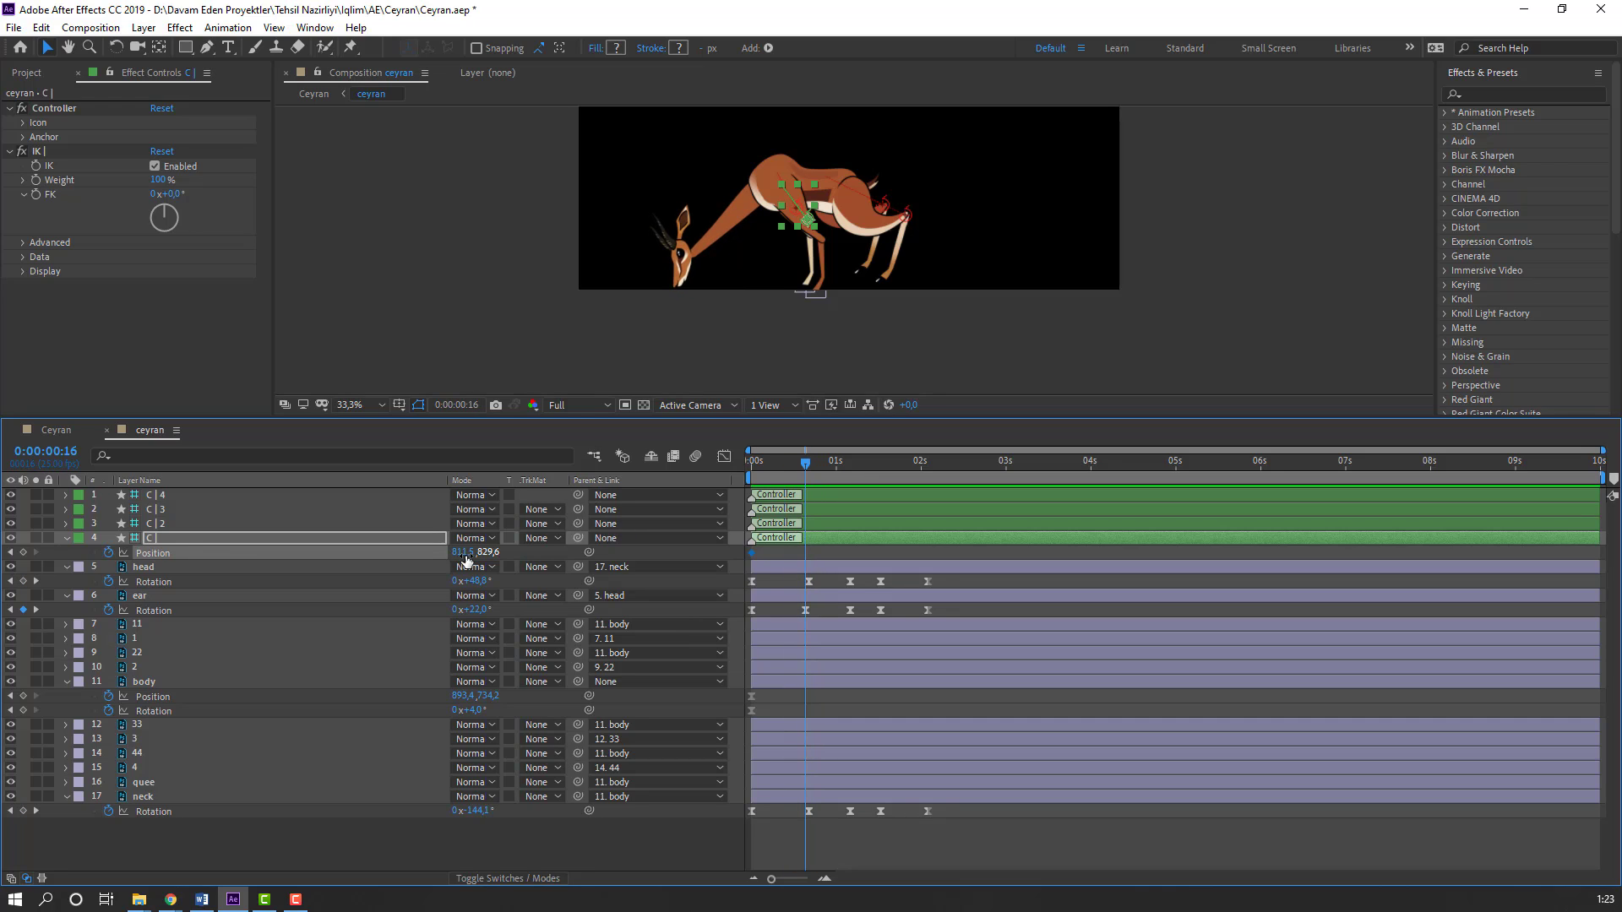
pyautogui.moveTo(455, 553); pyautogui.dragTo(449, 555)
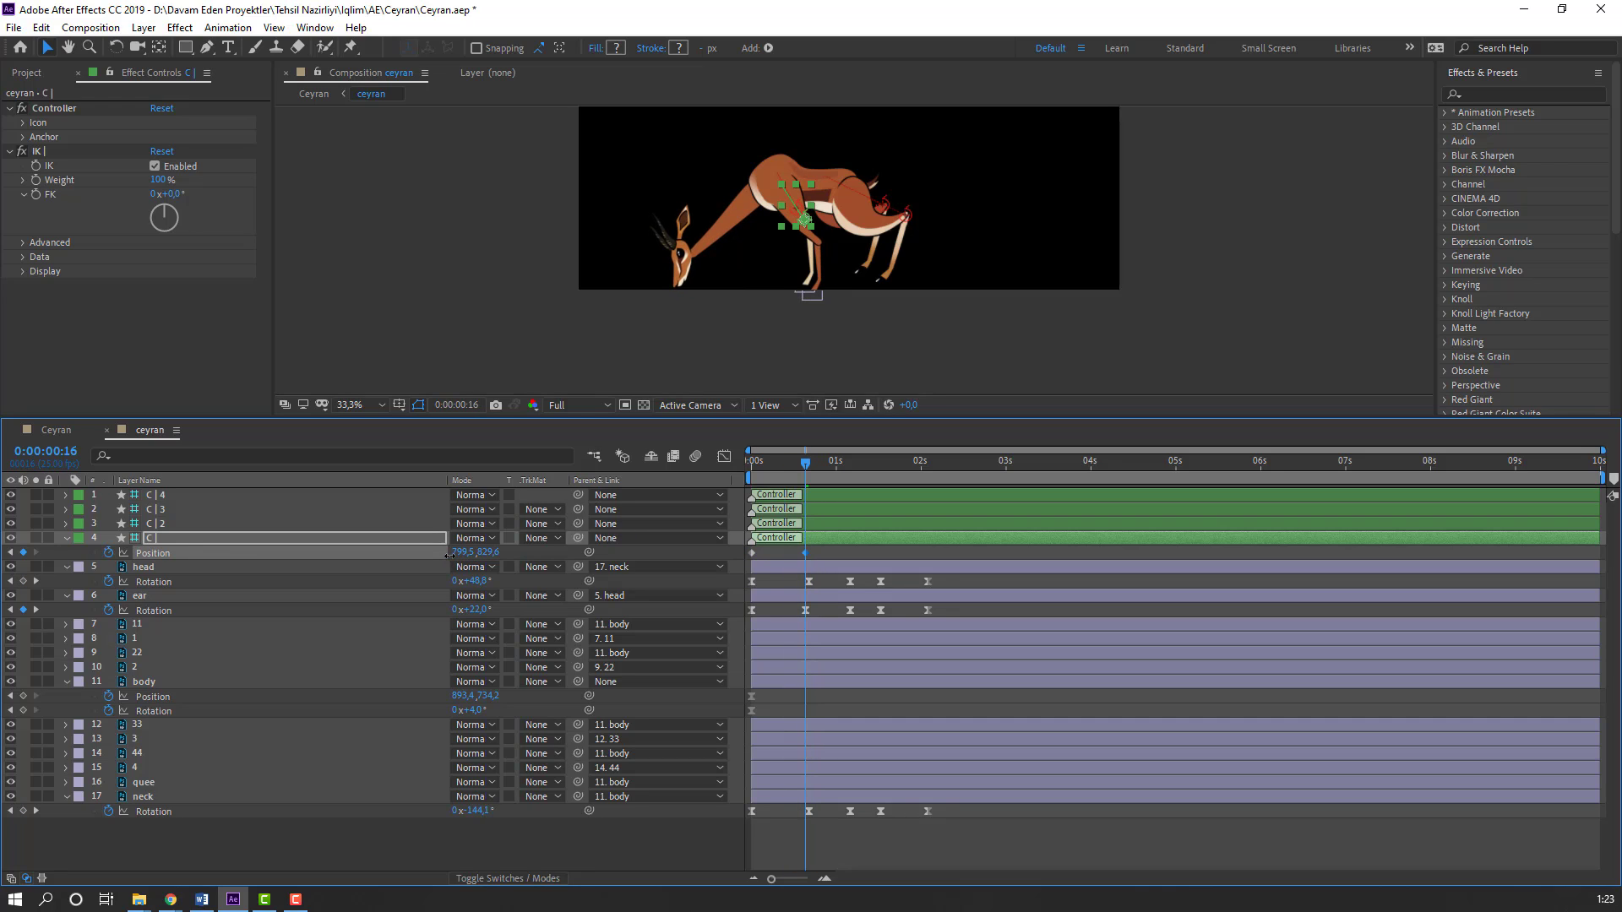
# Step: Keyframe the C | 3 controller's Position at 0:00:00:19, and set it to about 756.3, 790.3 at 0:00:01:05
pyautogui.moveTo(775, 467); pyautogui.dragTo(819, 473)
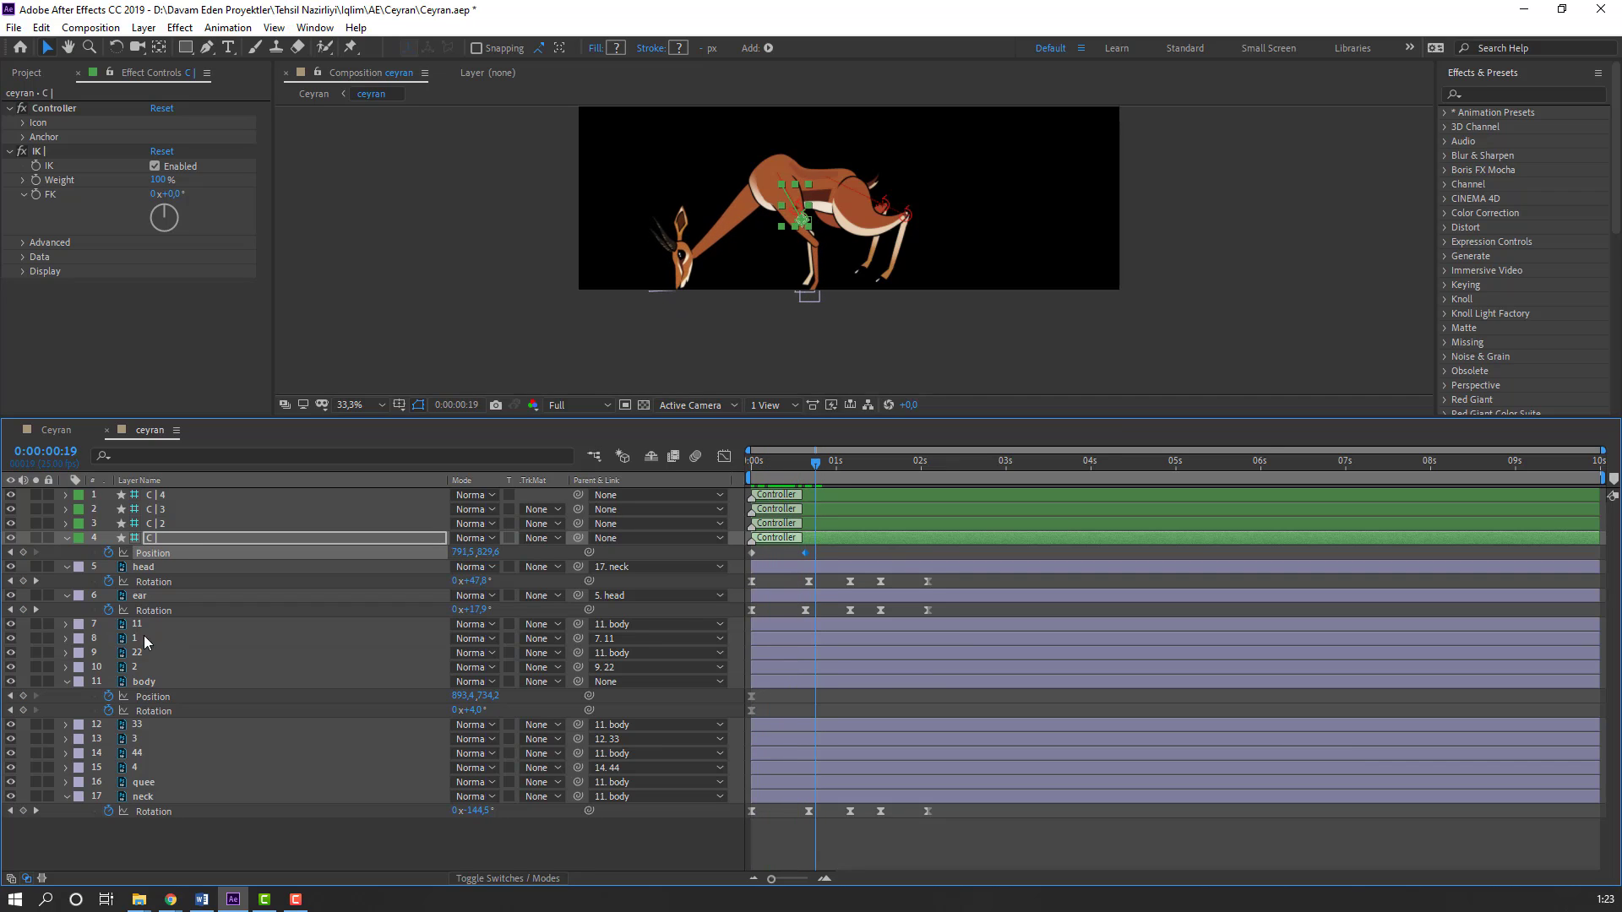
pyautogui.click(169, 510)
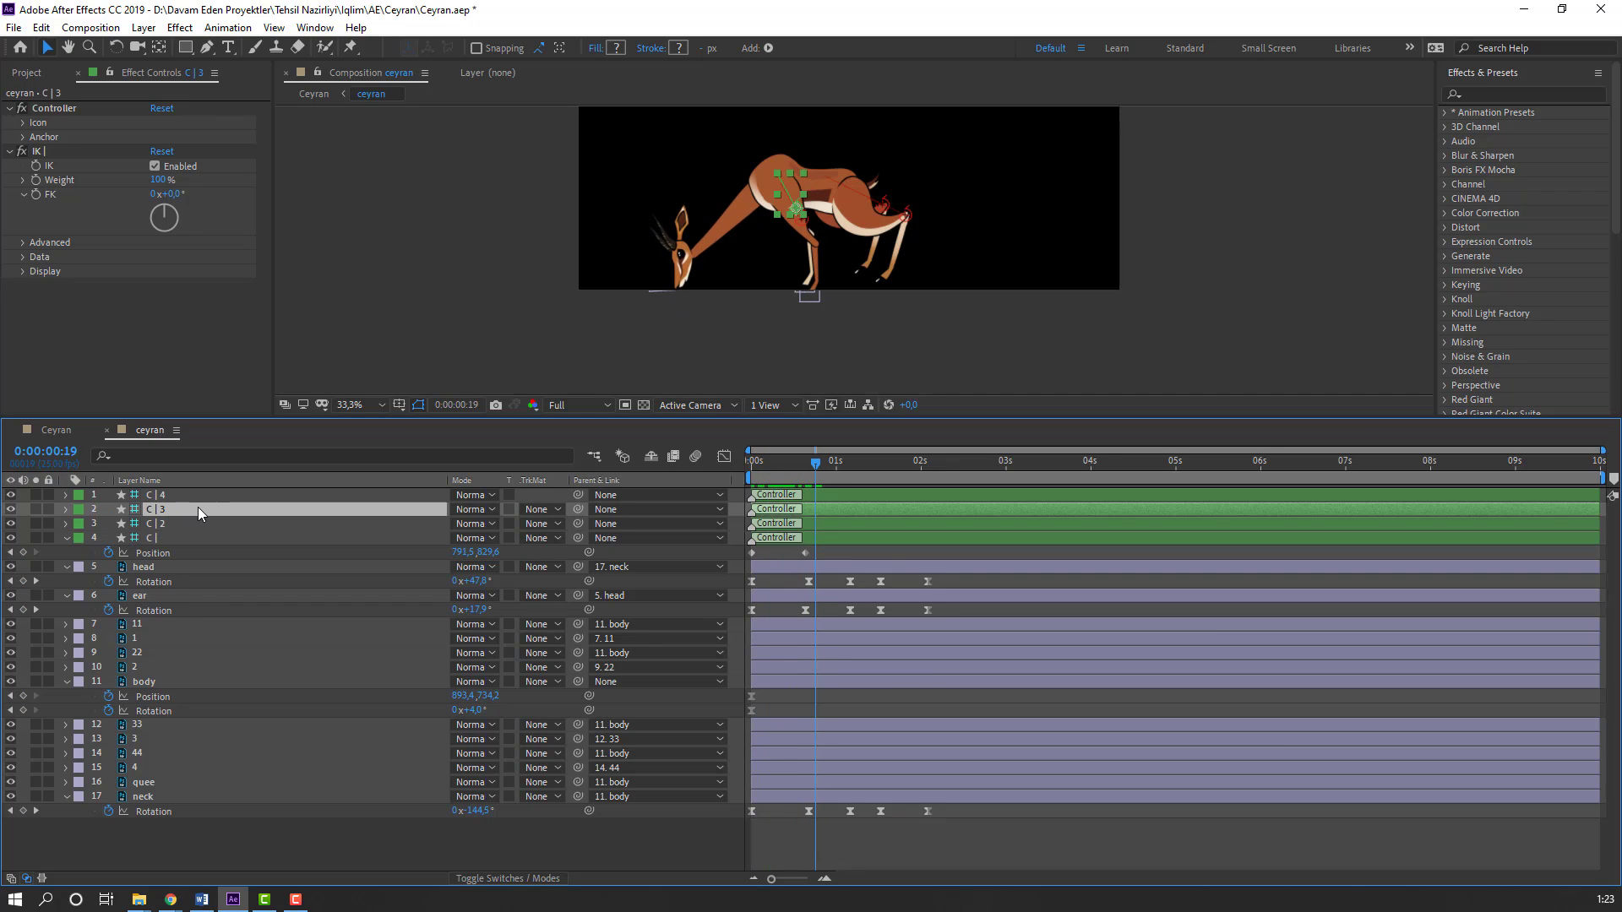
pyautogui.hotkey('alt', 'shift', 'p')
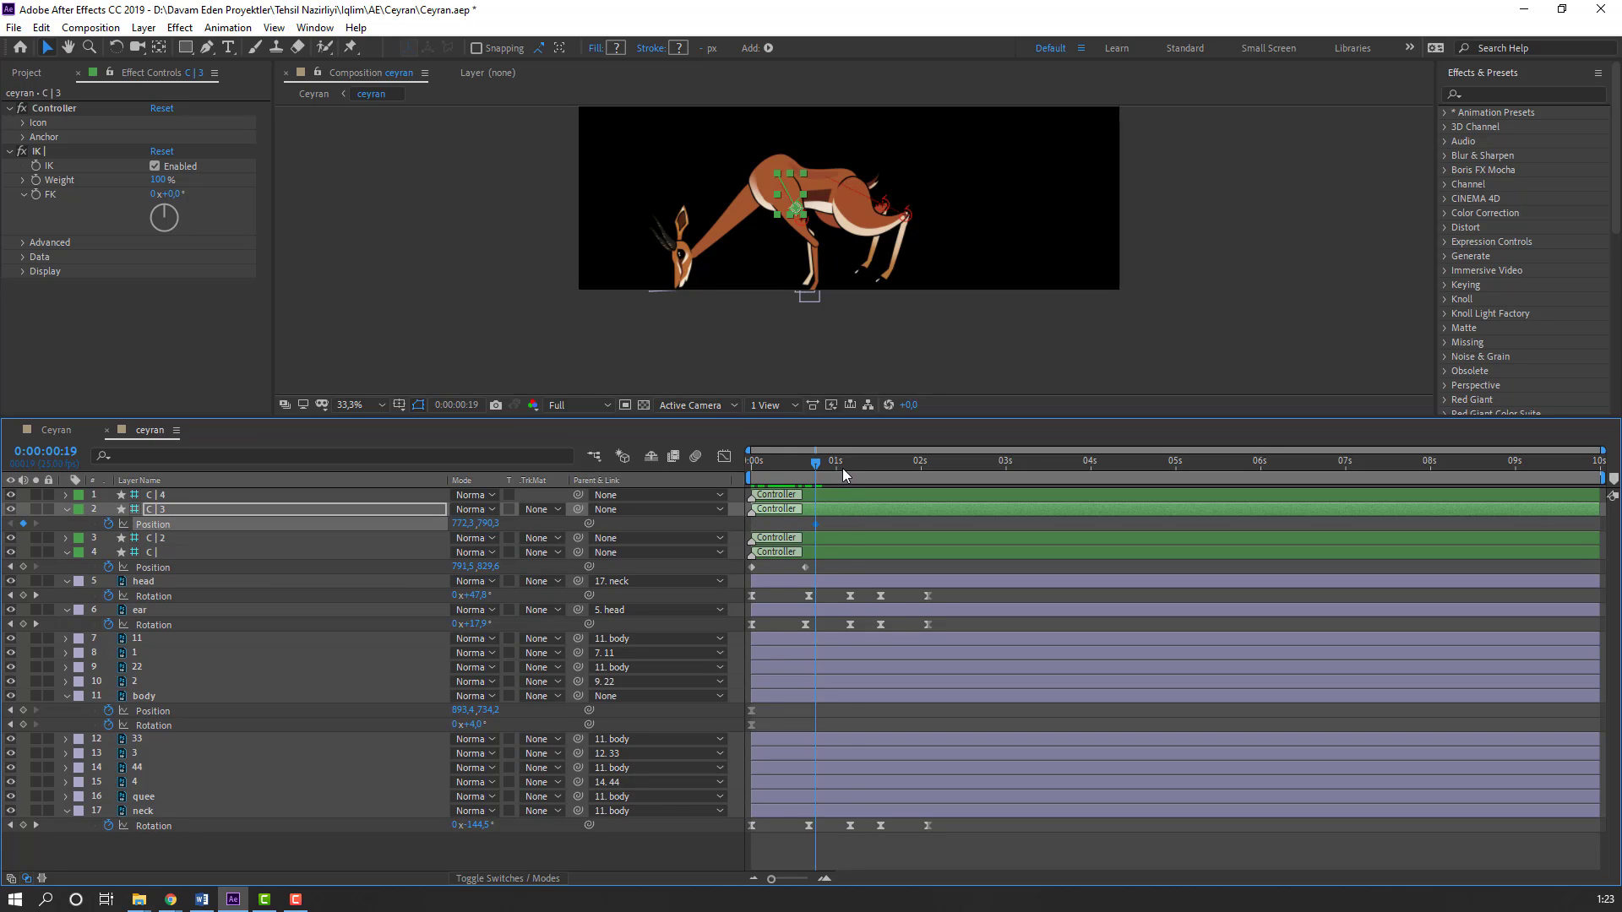
pyautogui.moveTo(843, 475); pyautogui.dragTo(853, 473)
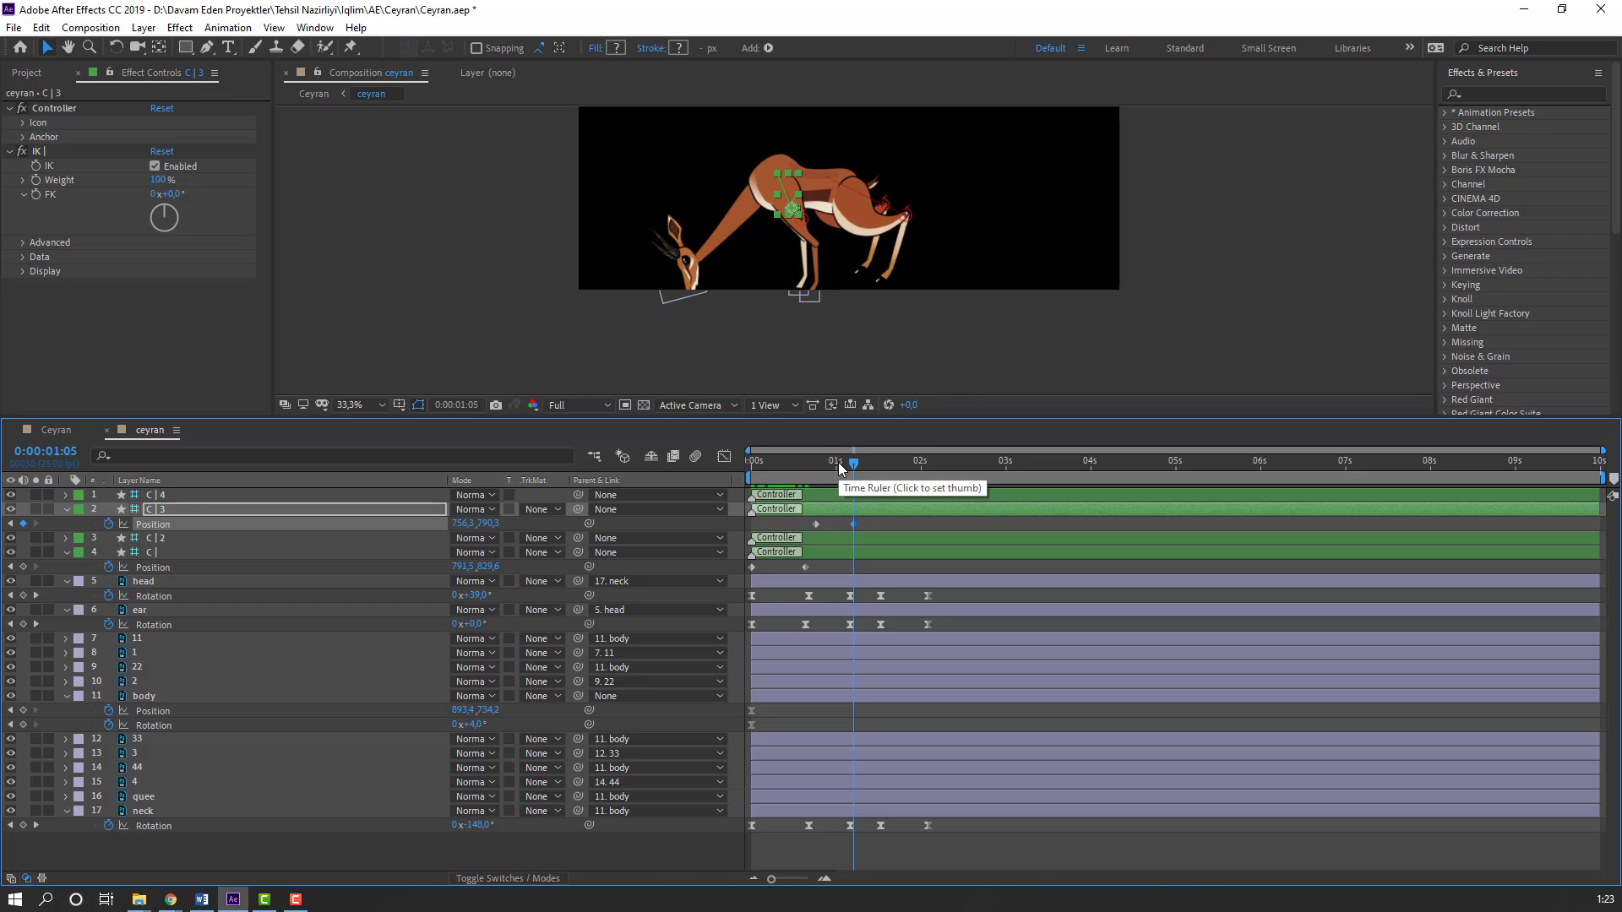
# Step: Apply Easy Ease to the Position keyframes of the C | and C | 3 controllers
pyautogui.moveTo(854, 464); pyautogui.dragTo(798, 470)
pyautogui.moveTo(876, 526); pyautogui.dragTo(802, 566)
pyautogui.moveTo(896, 523); pyautogui.dragTo(749, 578)
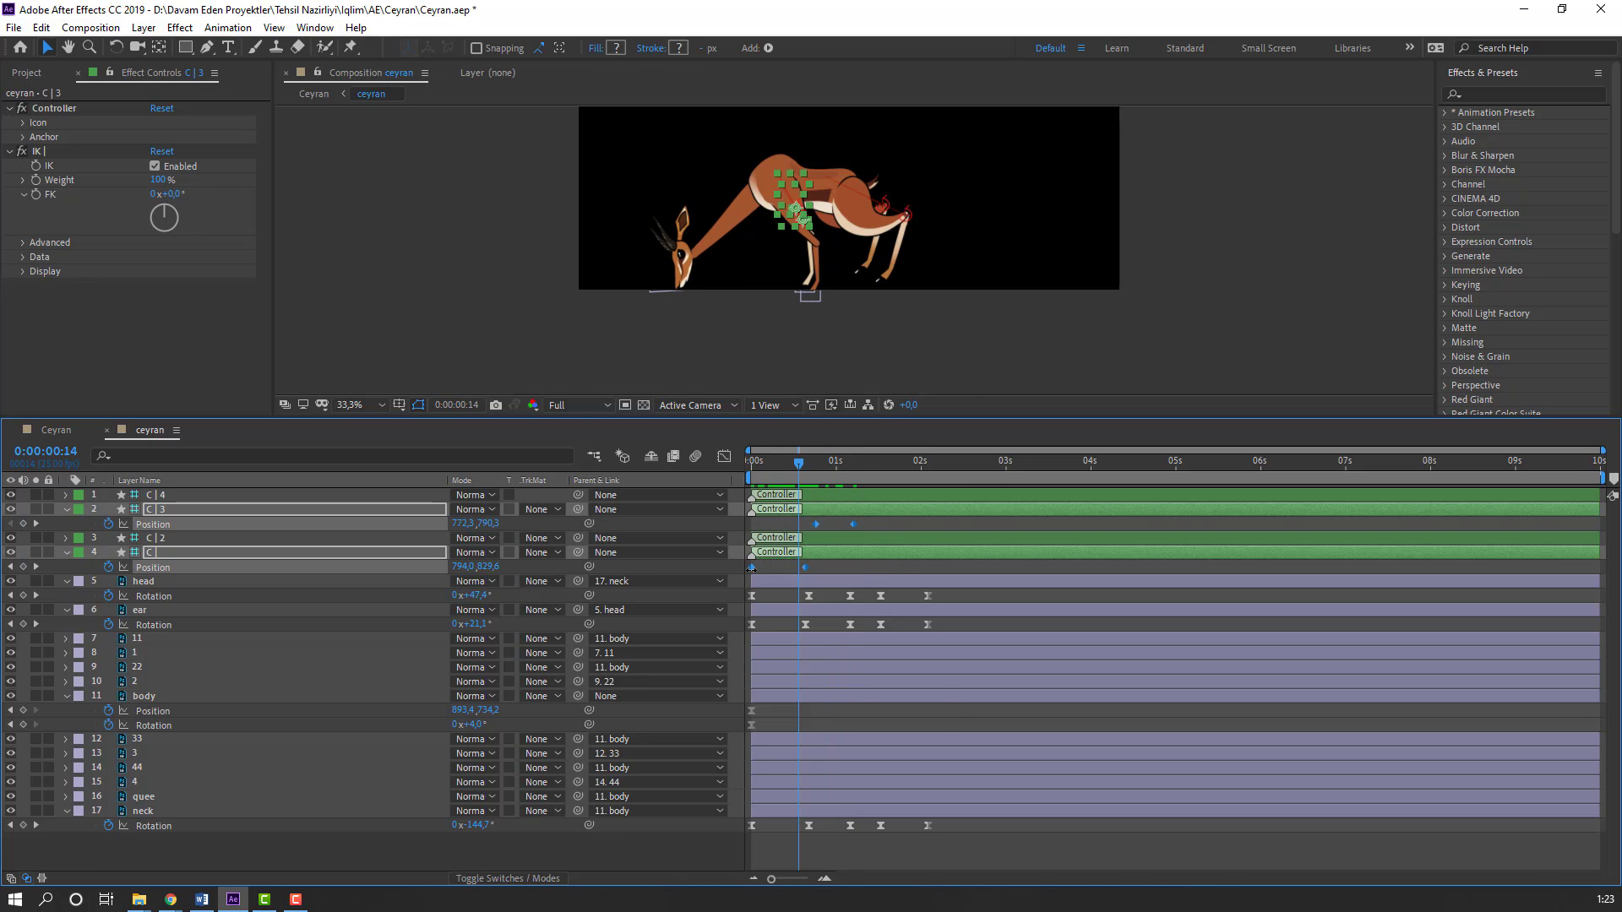
pyautogui.rightClick(751, 569)
pyautogui.moveTo(879, 779)
pyautogui.click(1014, 667)
# Step: Preview the leg motion, check it in the Ceyran scene composition and return to the gazelle composition
pyautogui.click(754, 714)
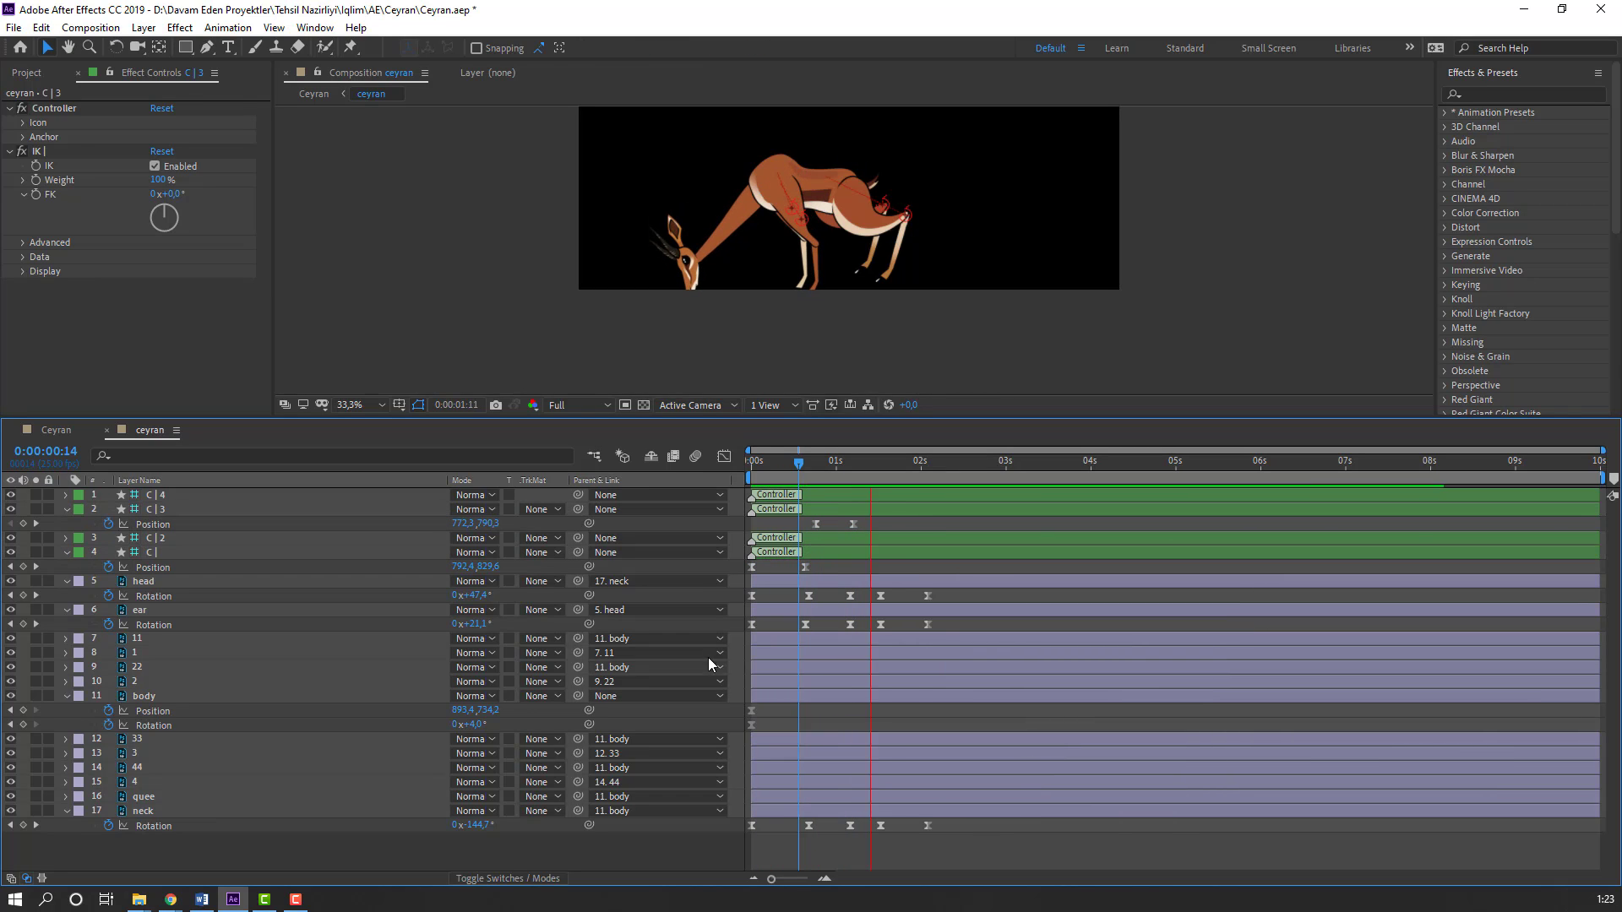
pyautogui.click(56, 429)
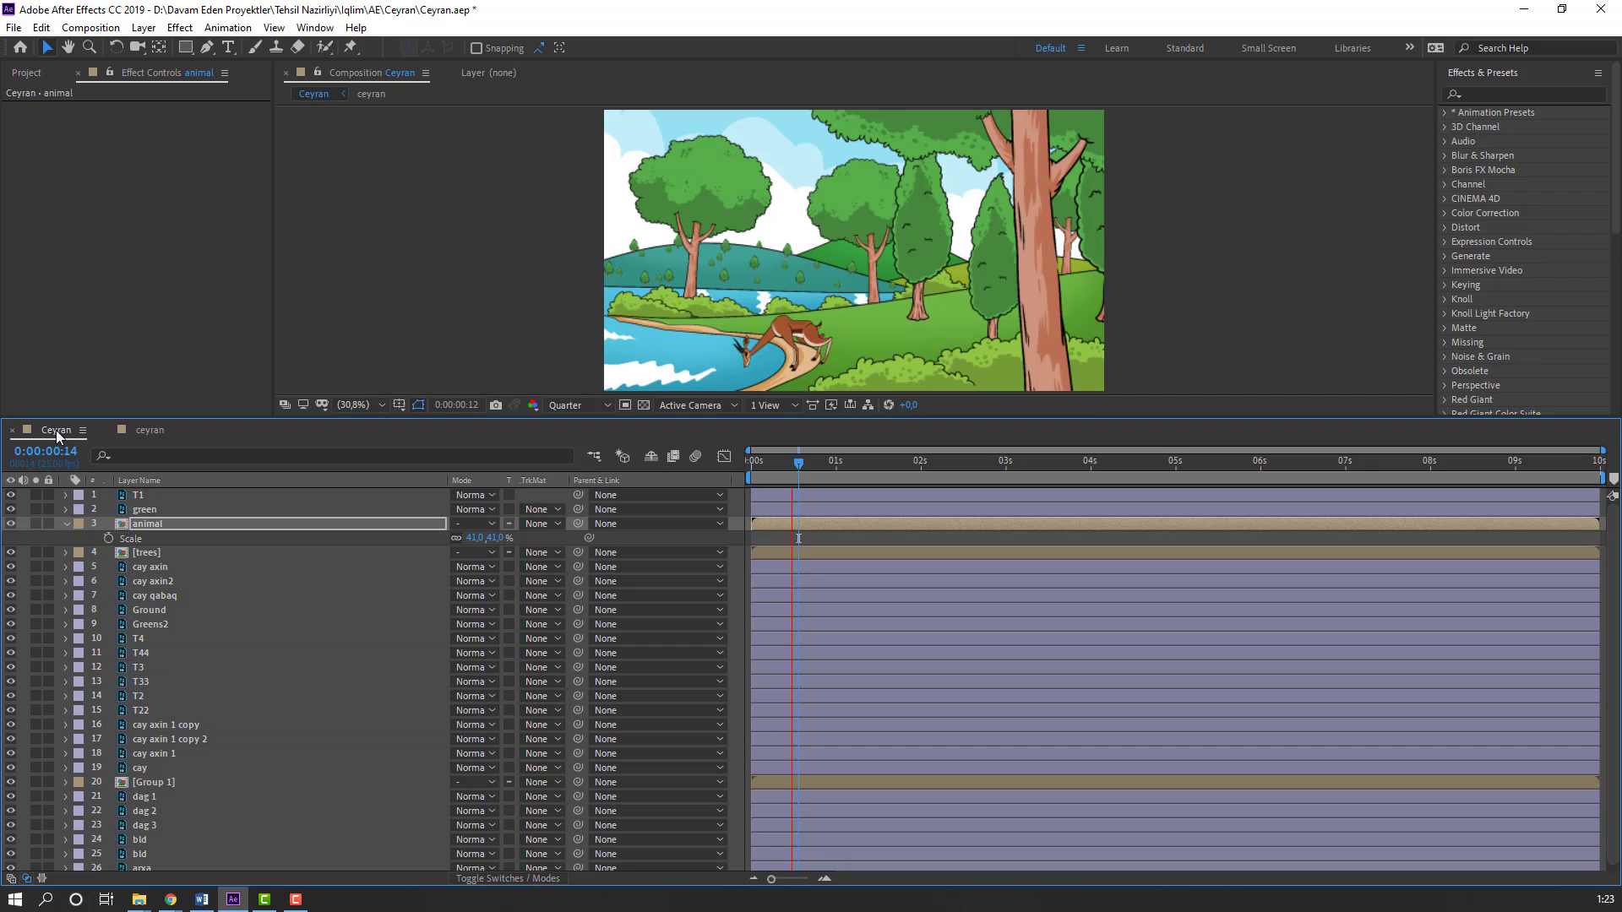
pyautogui.click(137, 430)
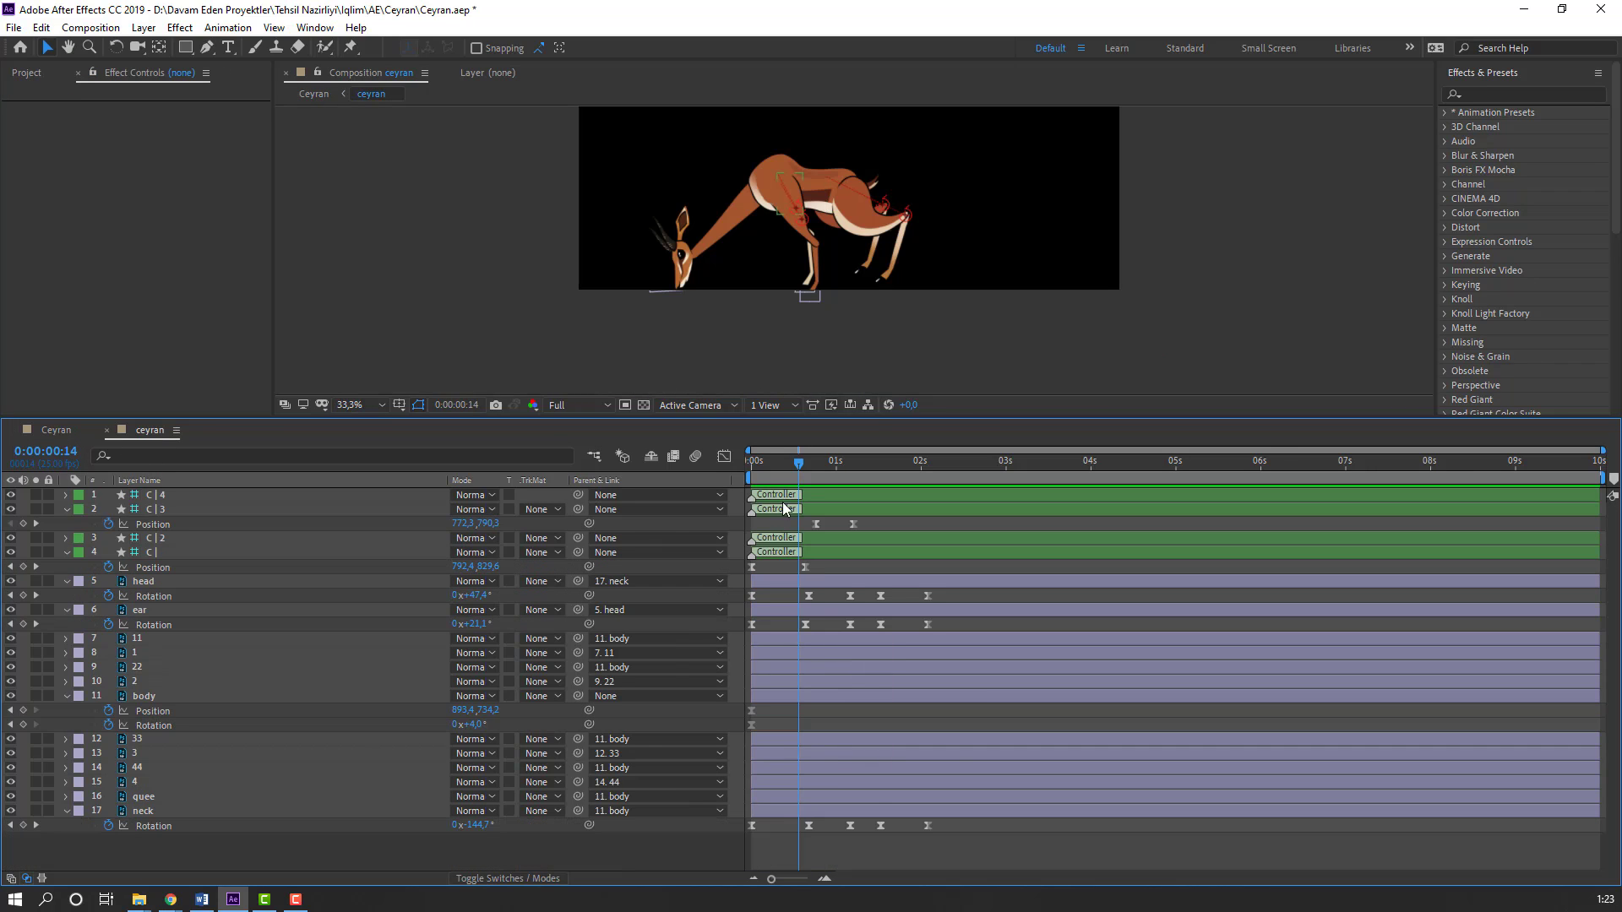
# Step: Move the body's Position and Rotation keyframes to about 0:00:00:13 and keyframe its Position at 916.4, 734.2 at 0:00:00:22
pyautogui.click(814, 465)
pyautogui.click(816, 176)
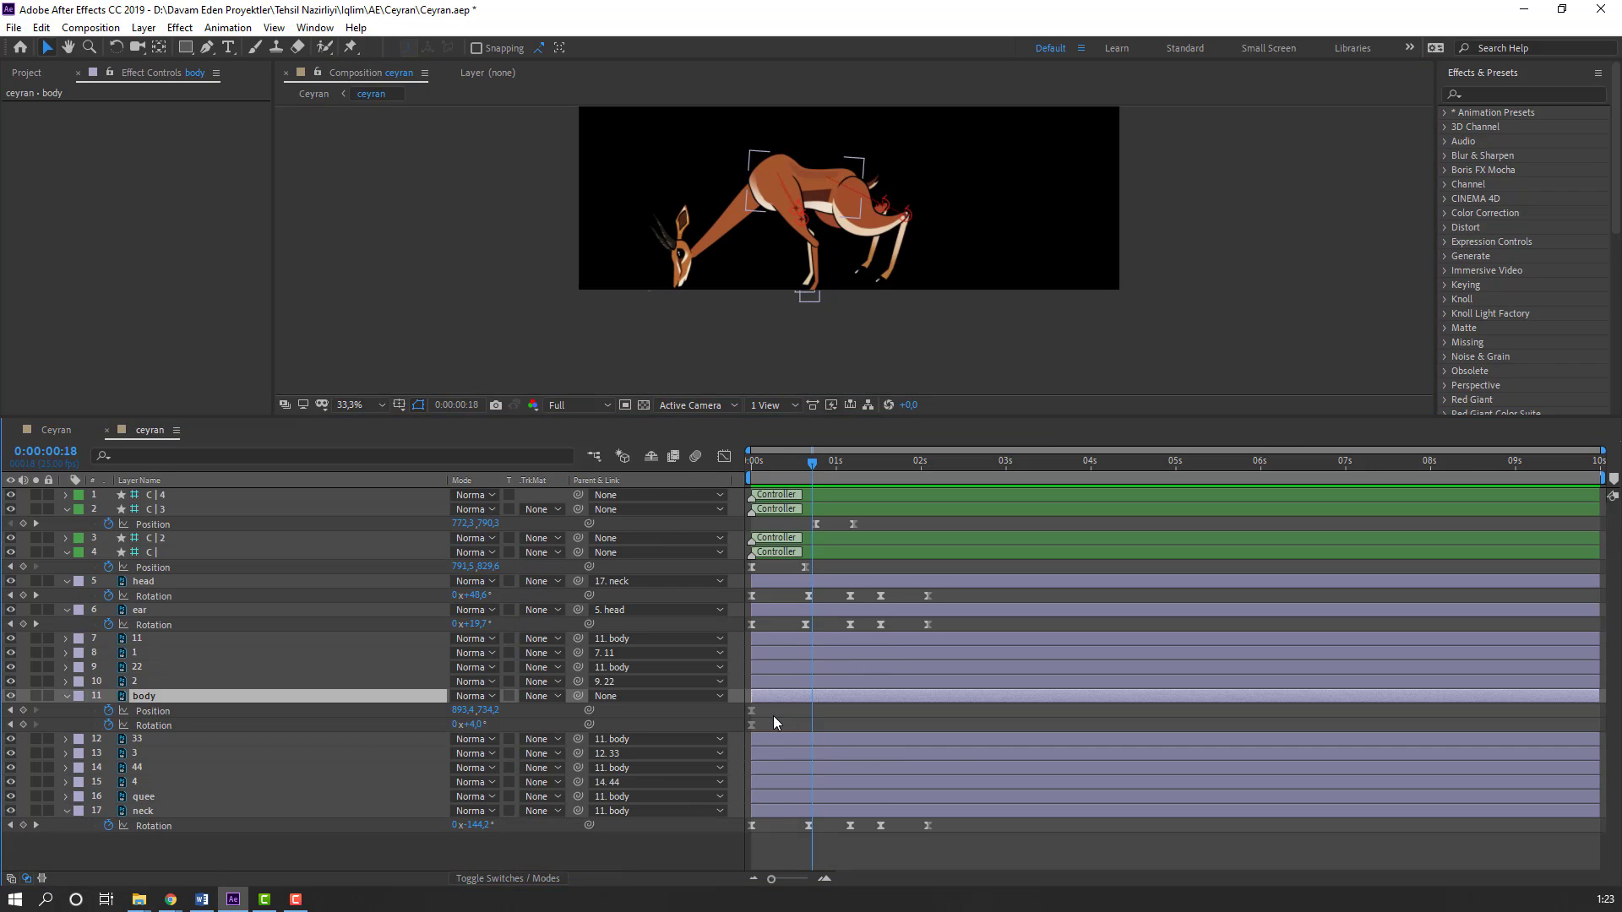
pyautogui.moveTo(773, 716)
pyautogui.mouseDown()
pyautogui.moveTo(754, 737)
pyautogui.moveTo(797, 724)
pyautogui.mouseUp()
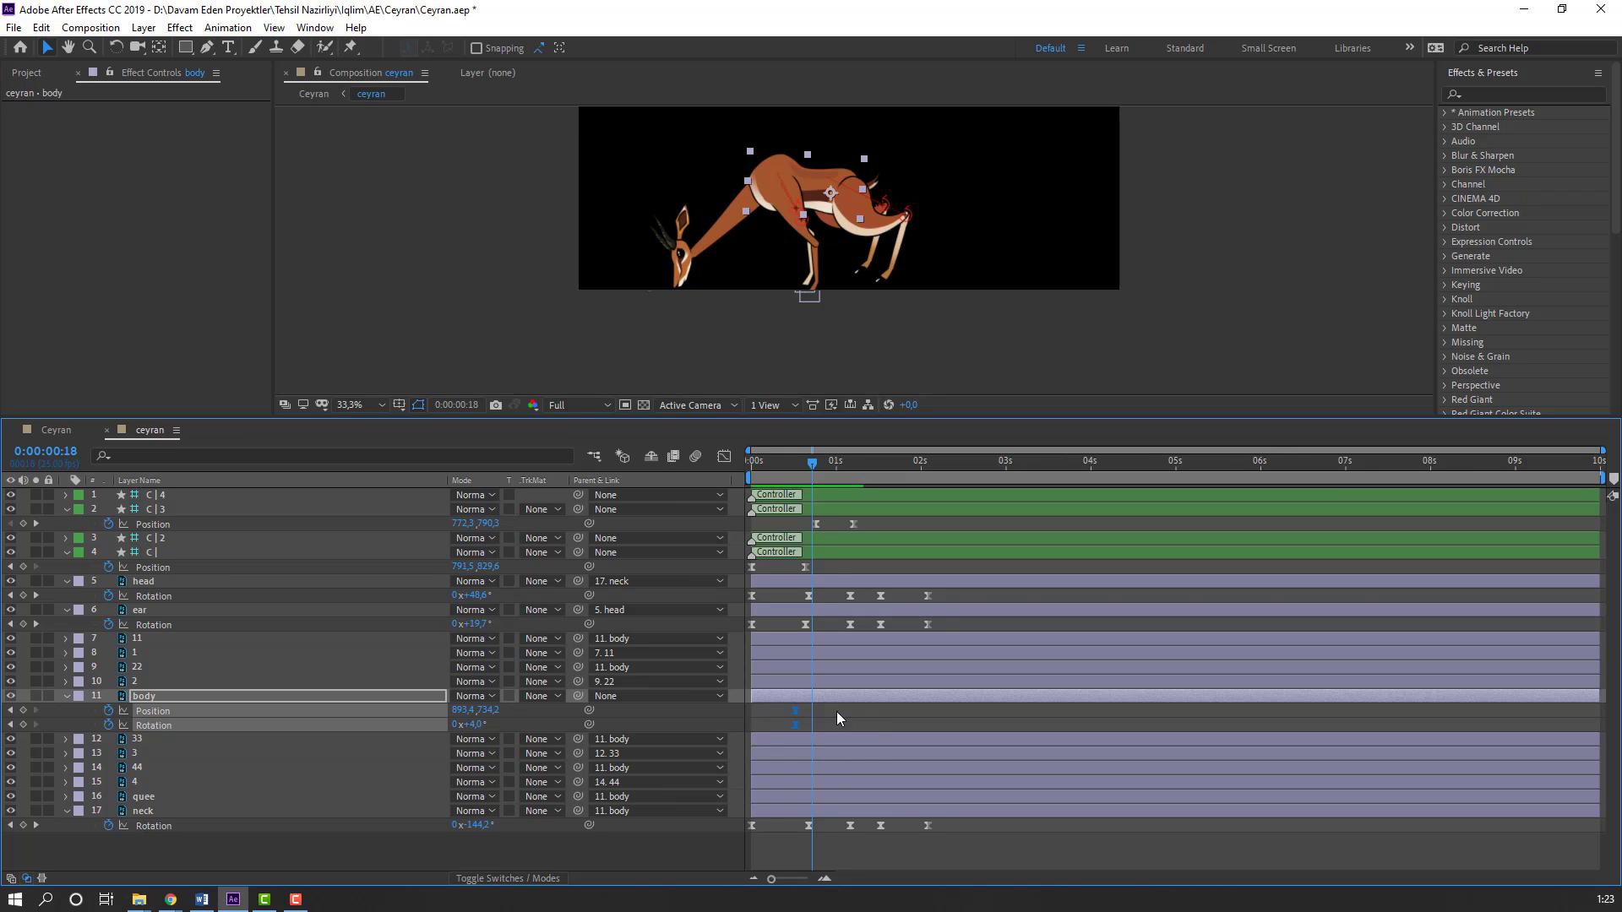
pyautogui.click(836, 711)
pyautogui.press('pagedown')
pyautogui.press('pagedown')
pyautogui.press('pagedown')
pyautogui.press('pagedown')
pyautogui.moveTo(460, 710); pyautogui.dragTo(478, 708)
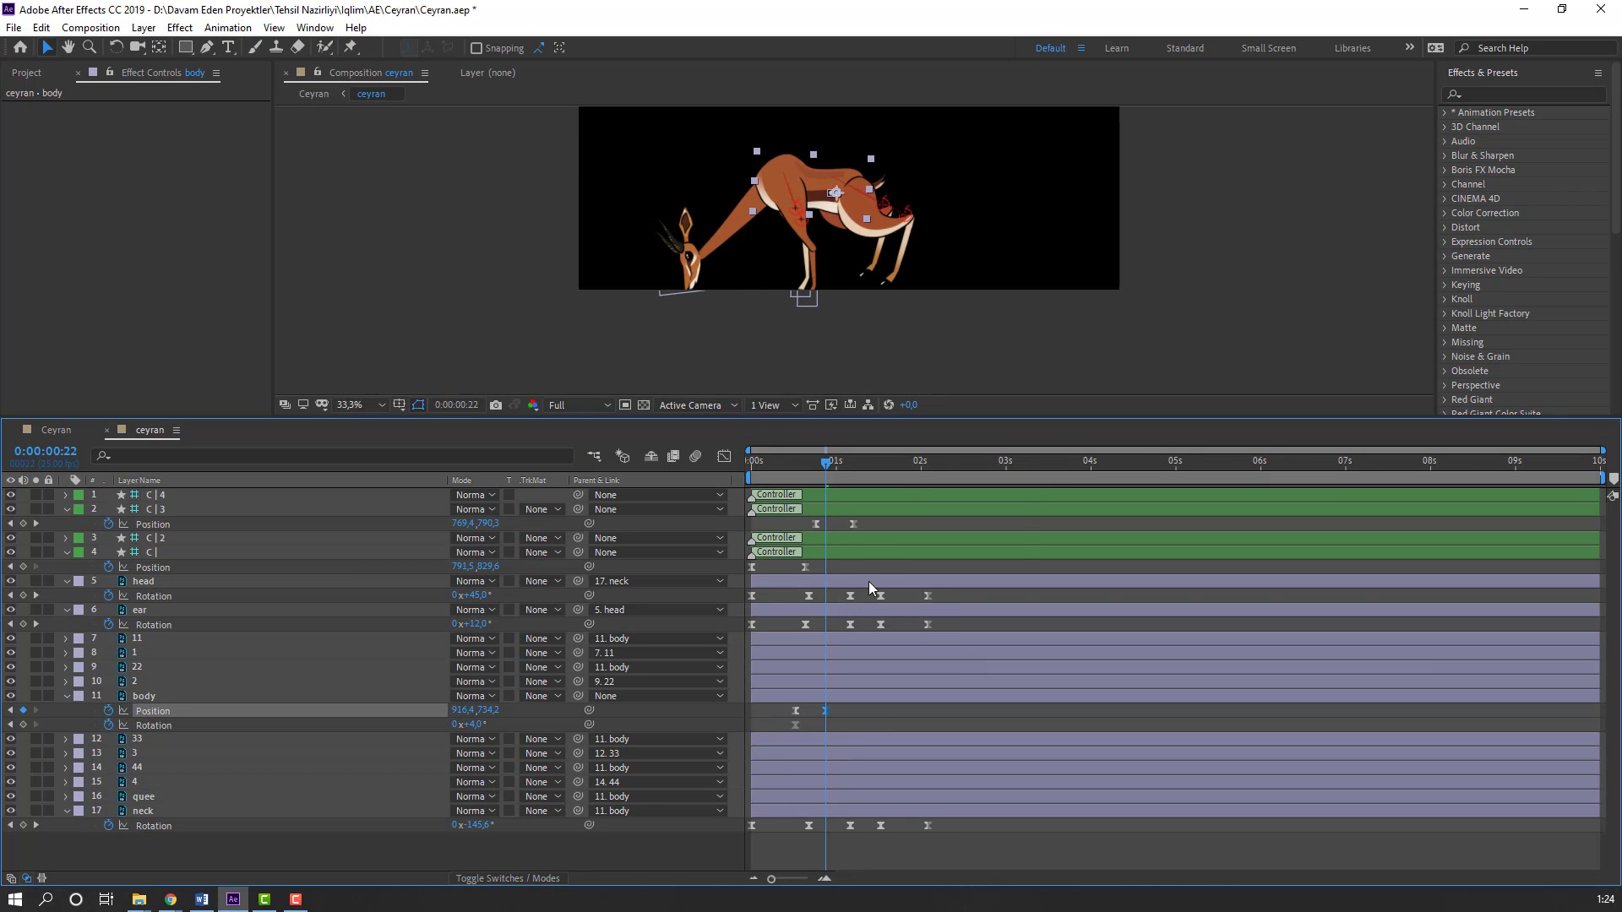
# Step: Move the body's second Position keyframe to about 0:00:01:00 and preview the motion
pyautogui.moveTo(774, 462); pyautogui.dragTo(833, 463)
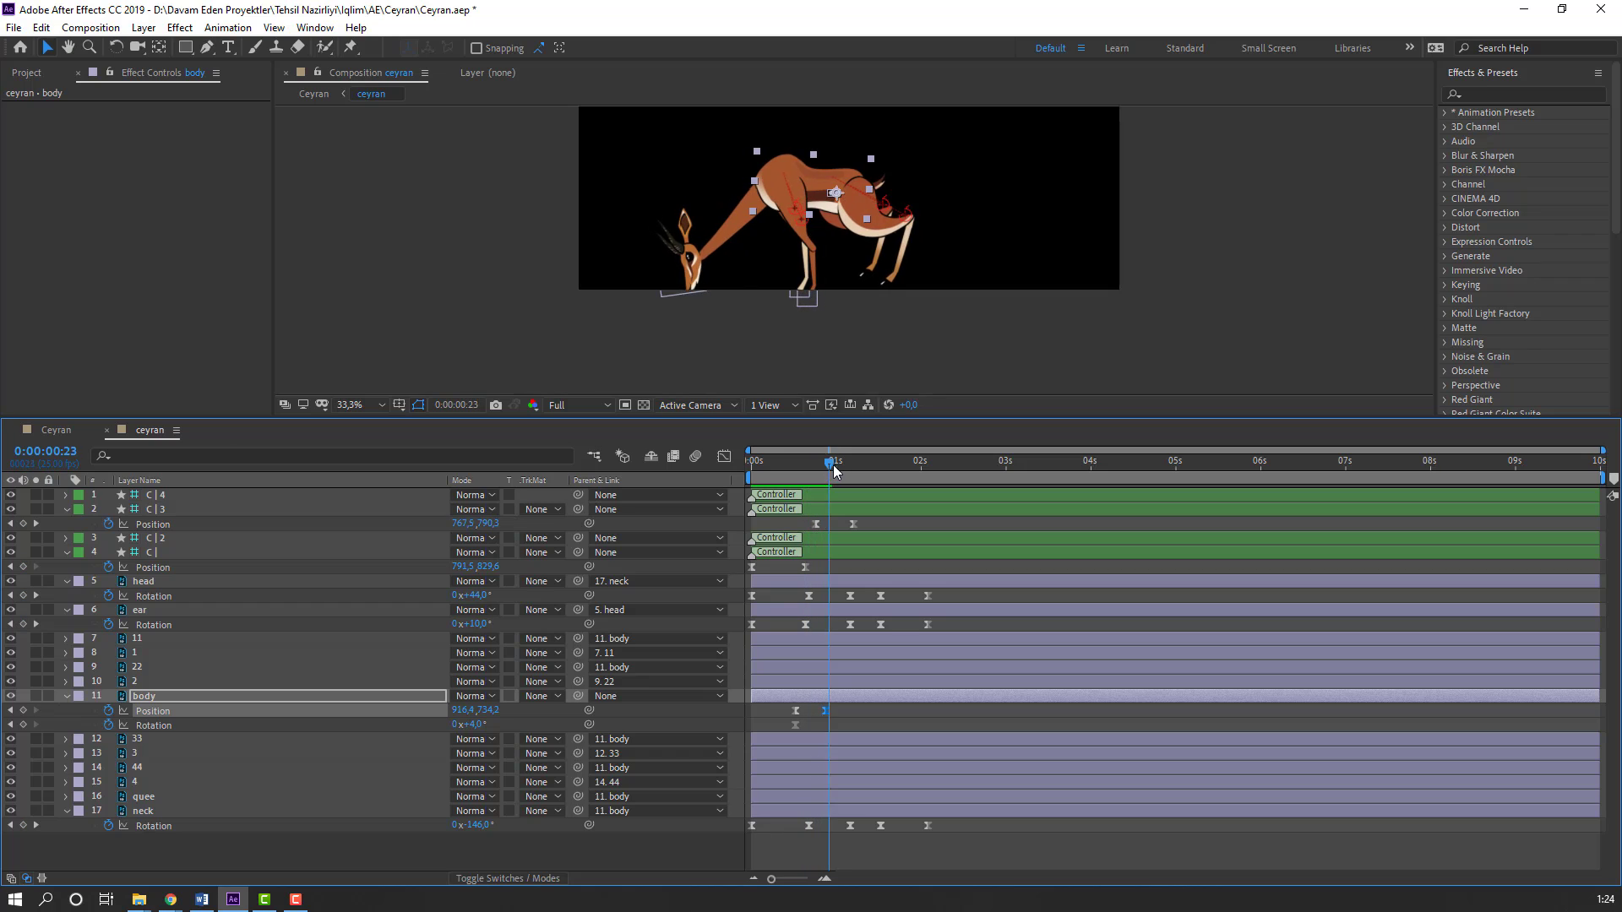
pyautogui.moveTo(838, 711); pyautogui.dragTo(843, 713)
pyautogui.click(884, 720)
pyautogui.press('space')
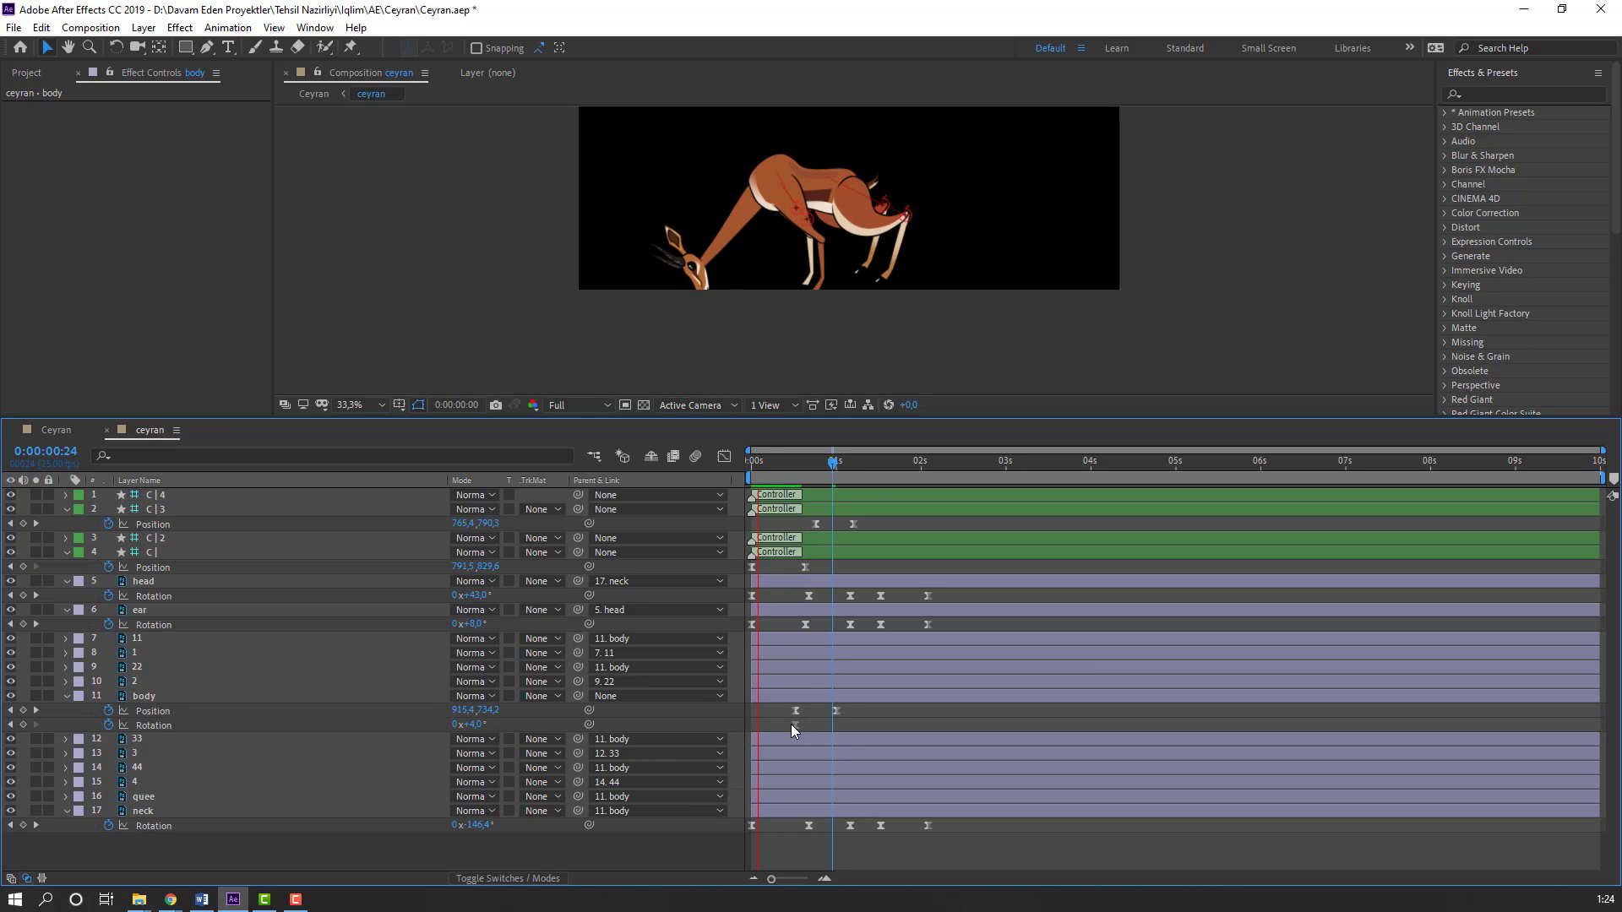
# Step: Keyframe the C | 4 controller's Position at 0:00:00:20, about 1092, 752 at 0:00:00:24, and 1114.4, 800.8 at about 0:00:01:06
pyautogui.click(818, 461)
pyautogui.click(155, 499)
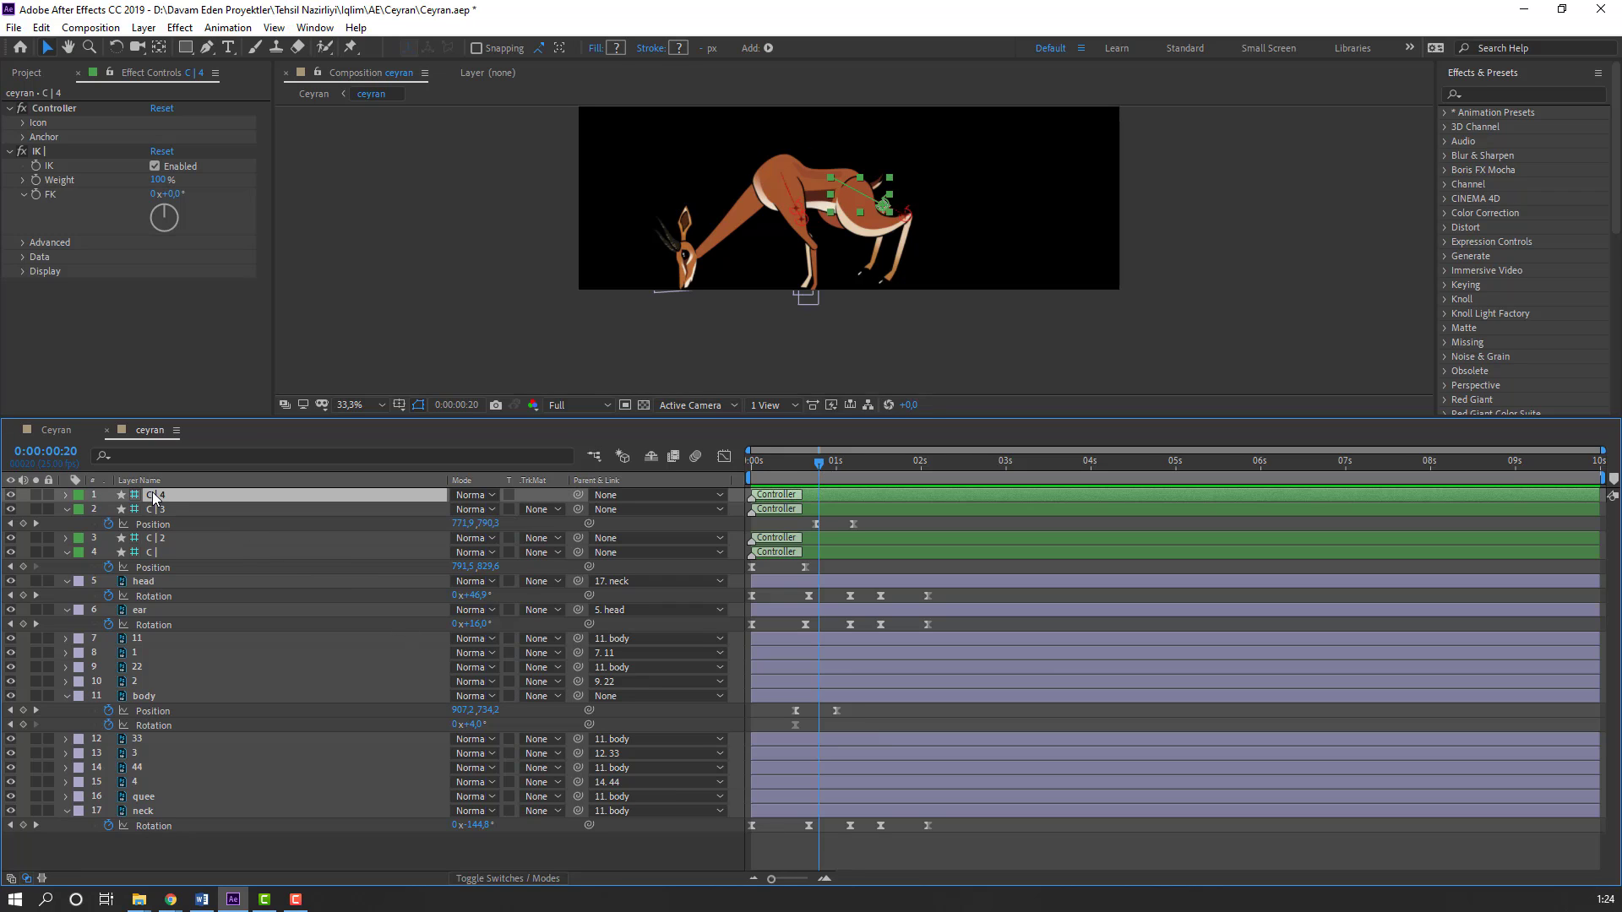
pyautogui.press('p')
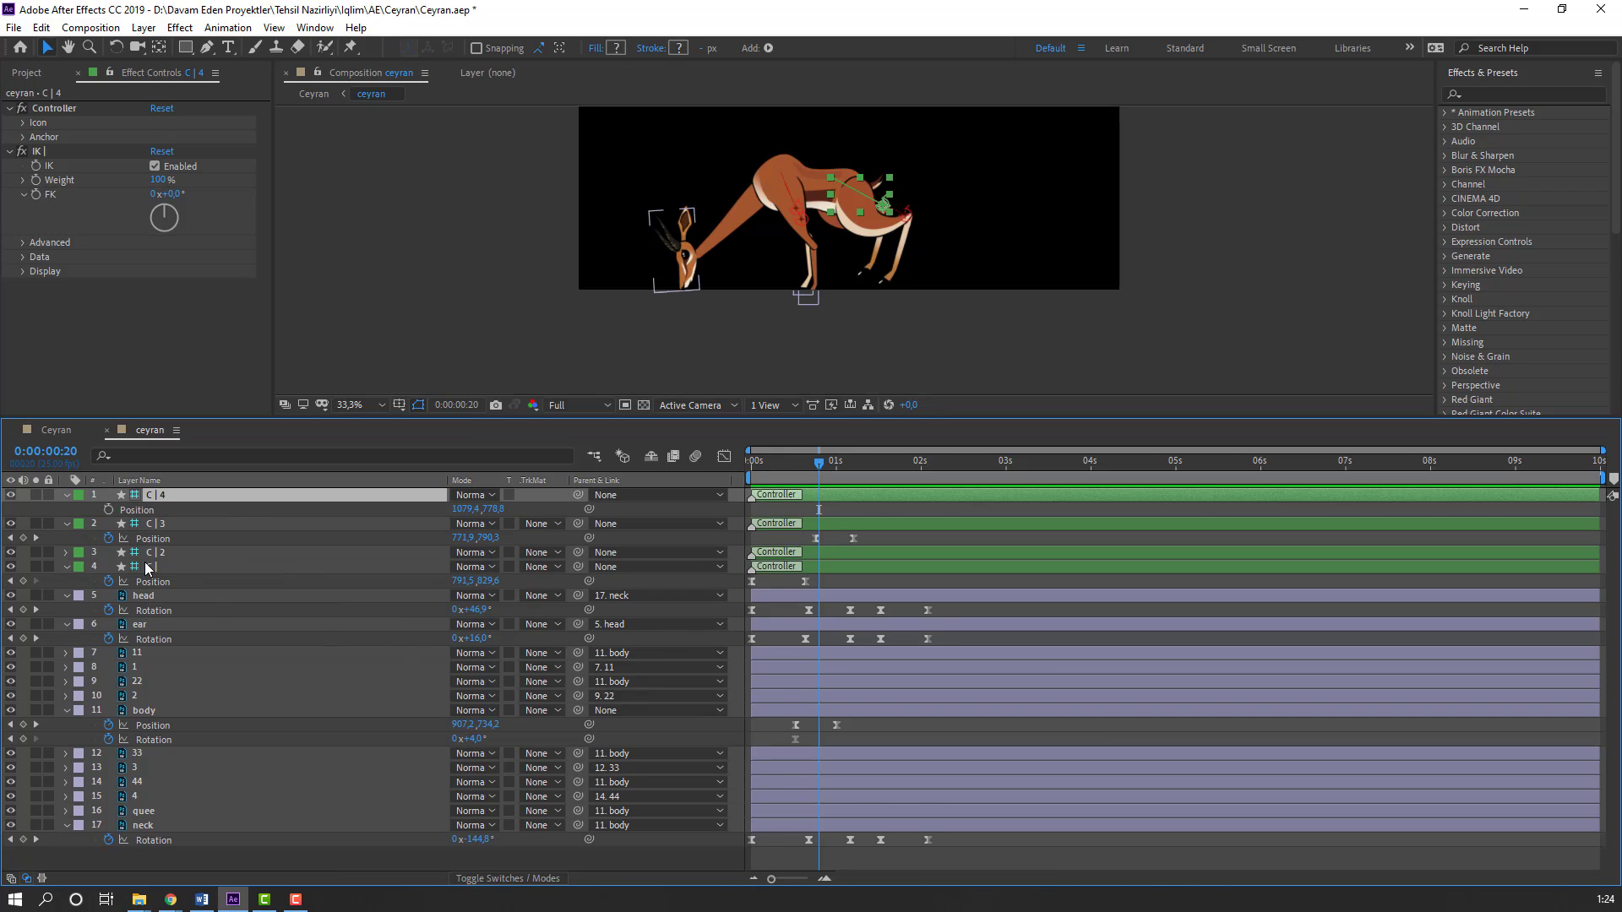
pyautogui.click(108, 509)
pyautogui.moveTo(836, 463); pyautogui.dragTo(850, 466)
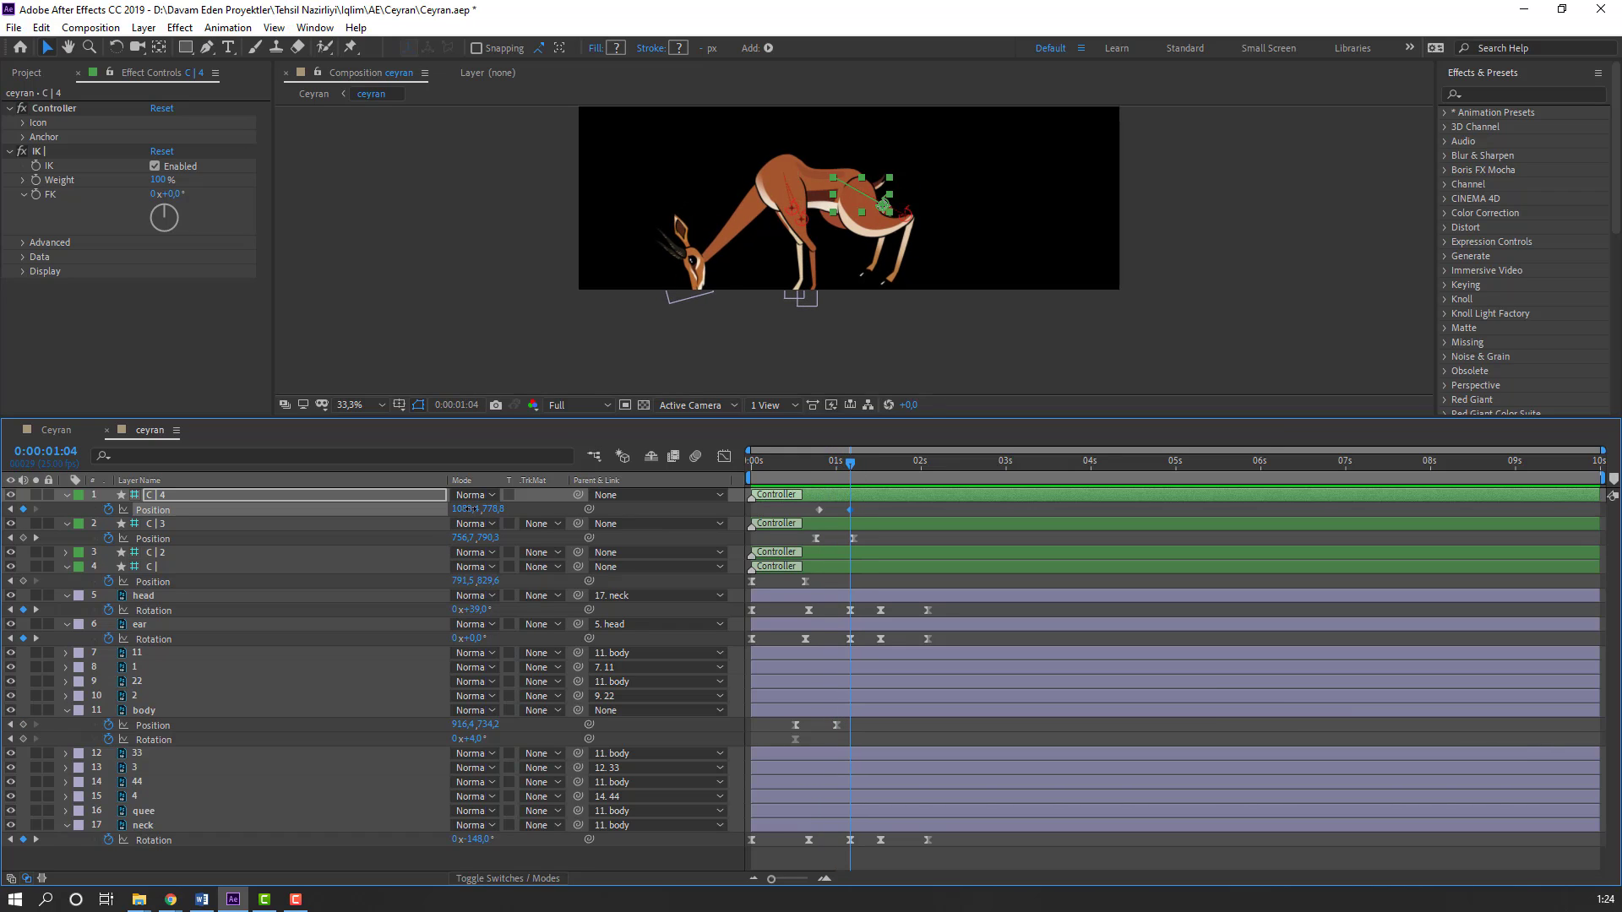
pyautogui.moveTo(471, 509); pyautogui.dragTo(513, 508)
pyautogui.moveTo(820, 464)
pyautogui.mouseDown()
pyautogui.moveTo(854, 464)
pyautogui.moveTo(796, 467)
pyautogui.moveTo(851, 464)
pyautogui.moveTo(832, 470)
pyautogui.mouseUp()
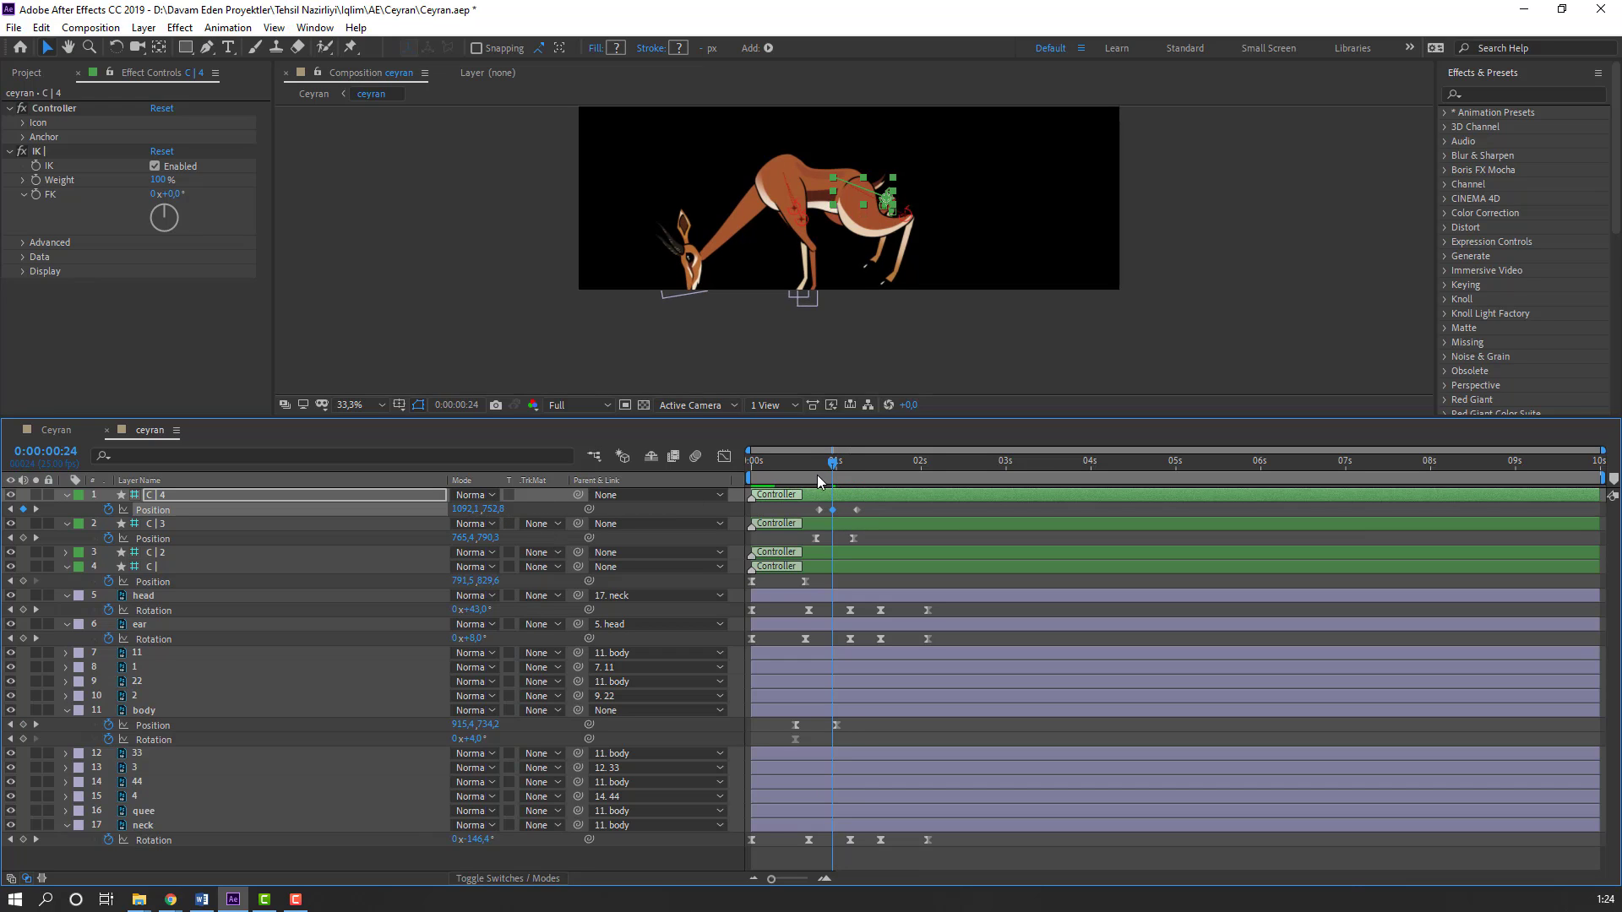
pyautogui.moveTo(818, 463); pyautogui.dragTo(859, 466)
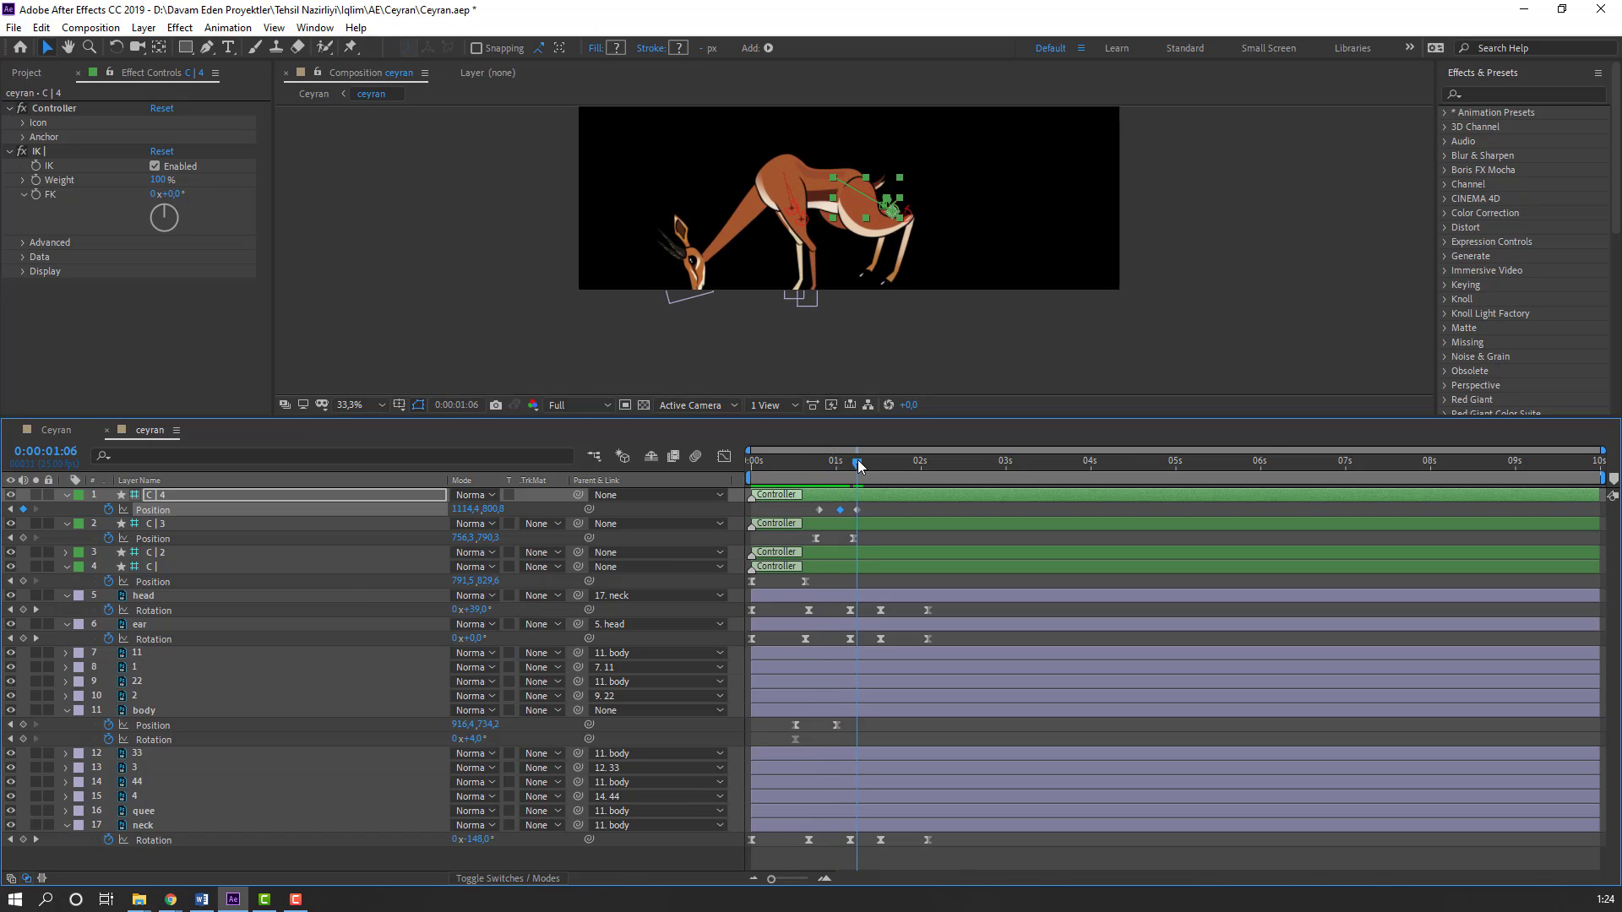
# Step: Apply Easy Ease to the C | 4 Position keyframes and stretch them to start at about 0:00:00:13, previewing the motion
pyautogui.rightClick(820, 511)
pyautogui.moveTo(925, 718)
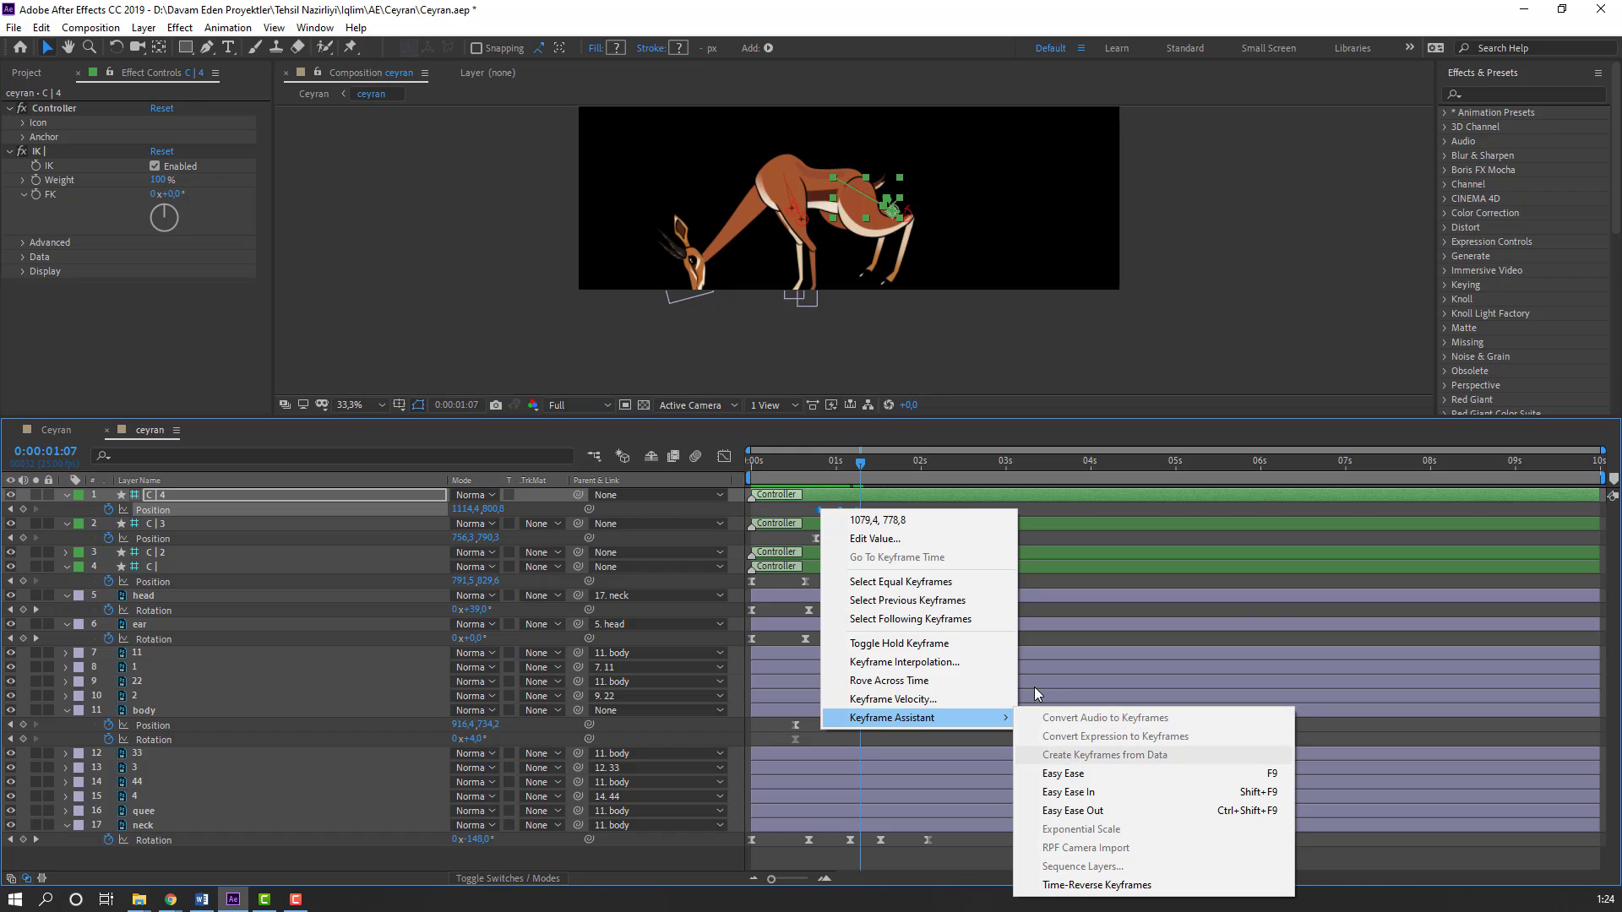
pyautogui.click(1058, 774)
pyautogui.press('space')
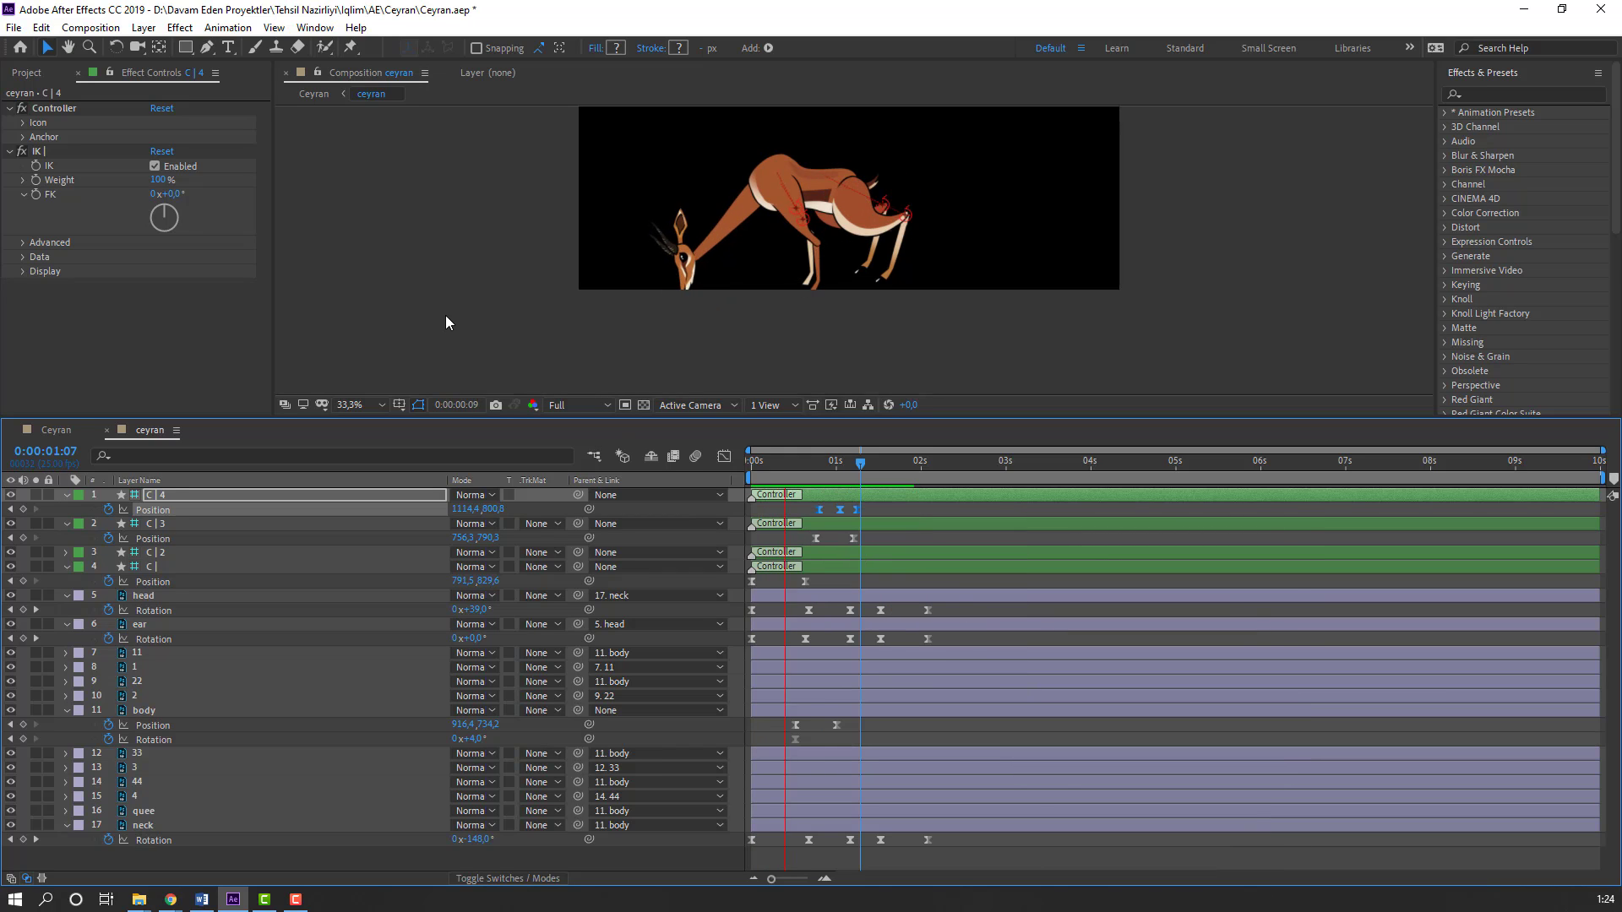
pyautogui.press('space')
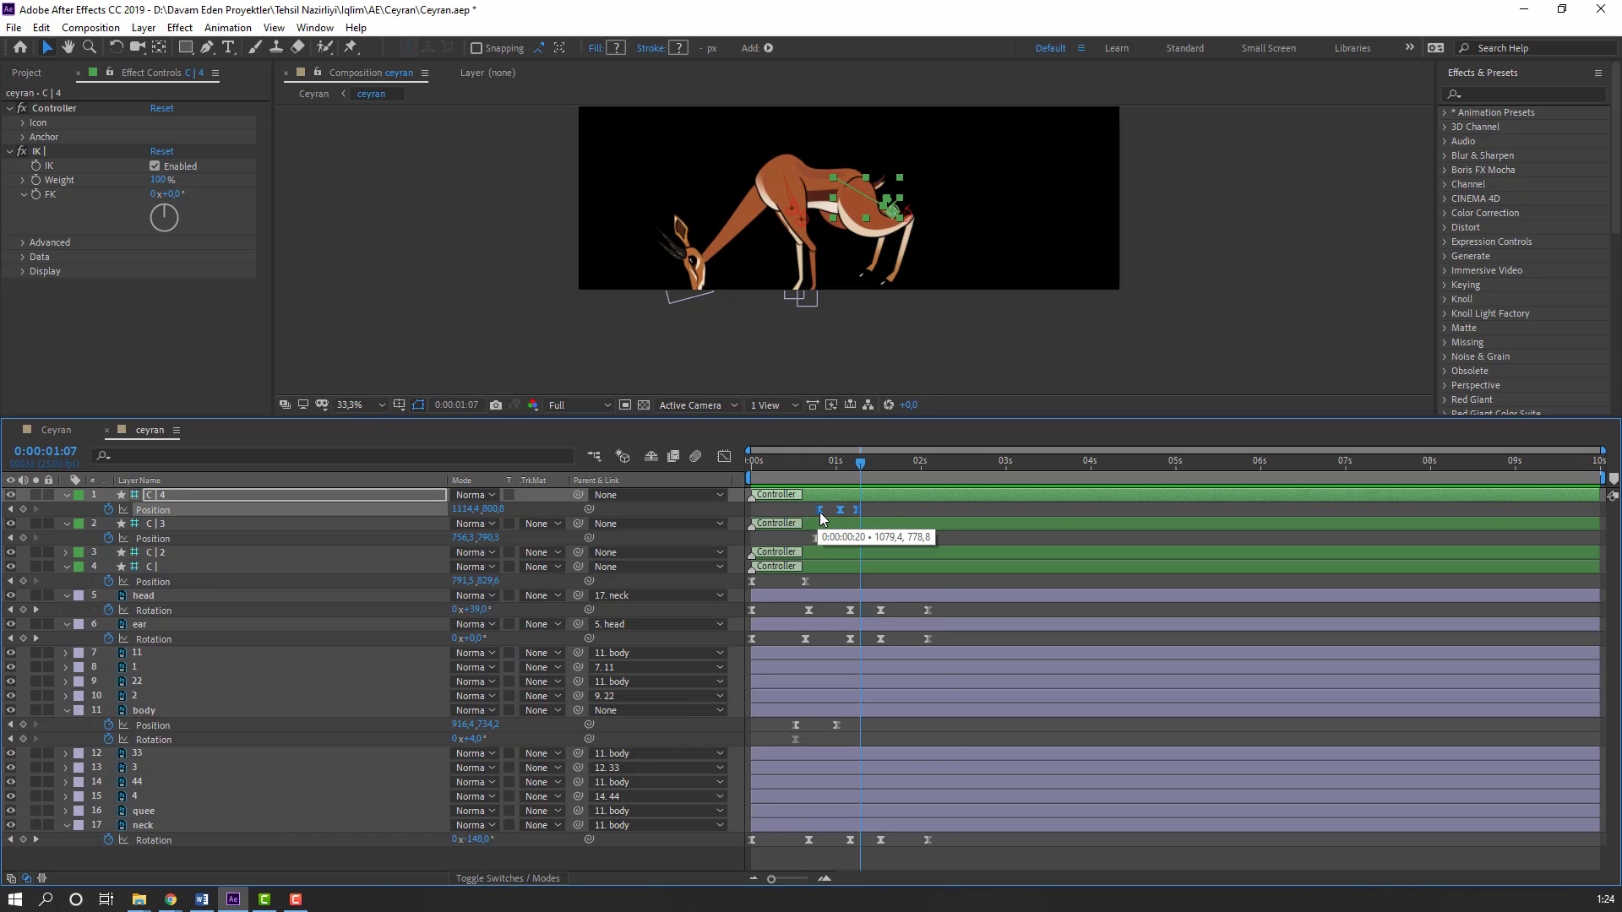
pyautogui.moveTo(817, 513); pyautogui.dragTo(792, 518)
pyautogui.press('space')
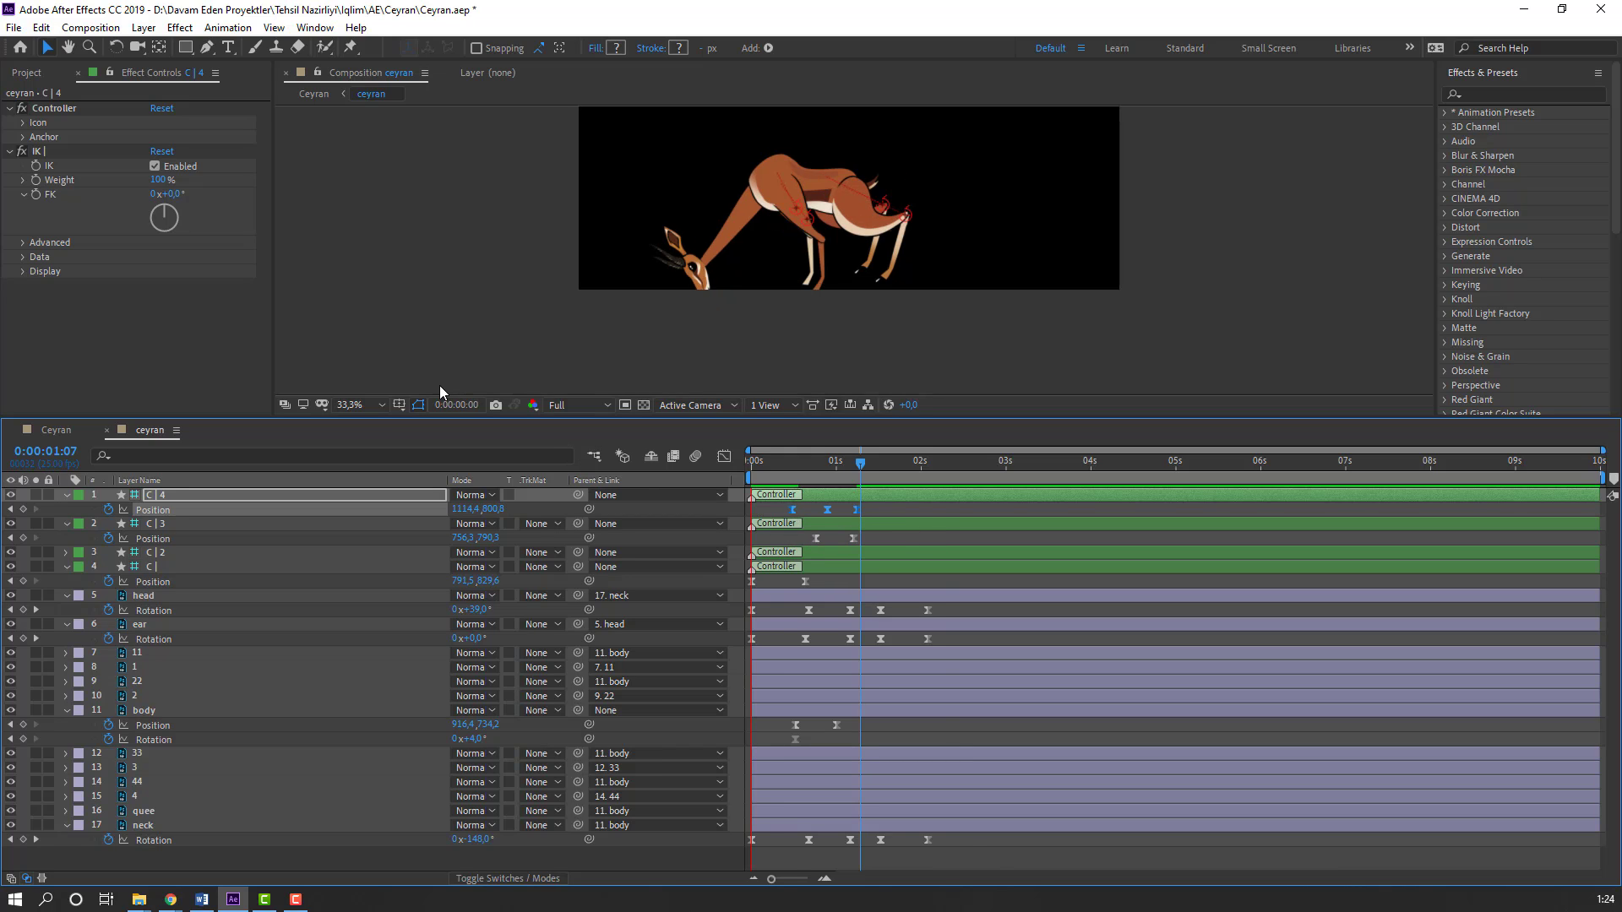
# Step: Keyframe the C | 2 controller's Position at 1159.5, 814.9 at 0:00:00:12 and 1159.5, 835.9 at 0:00:00:21
pyautogui.moveTo(782, 462); pyautogui.dragTo(795, 464)
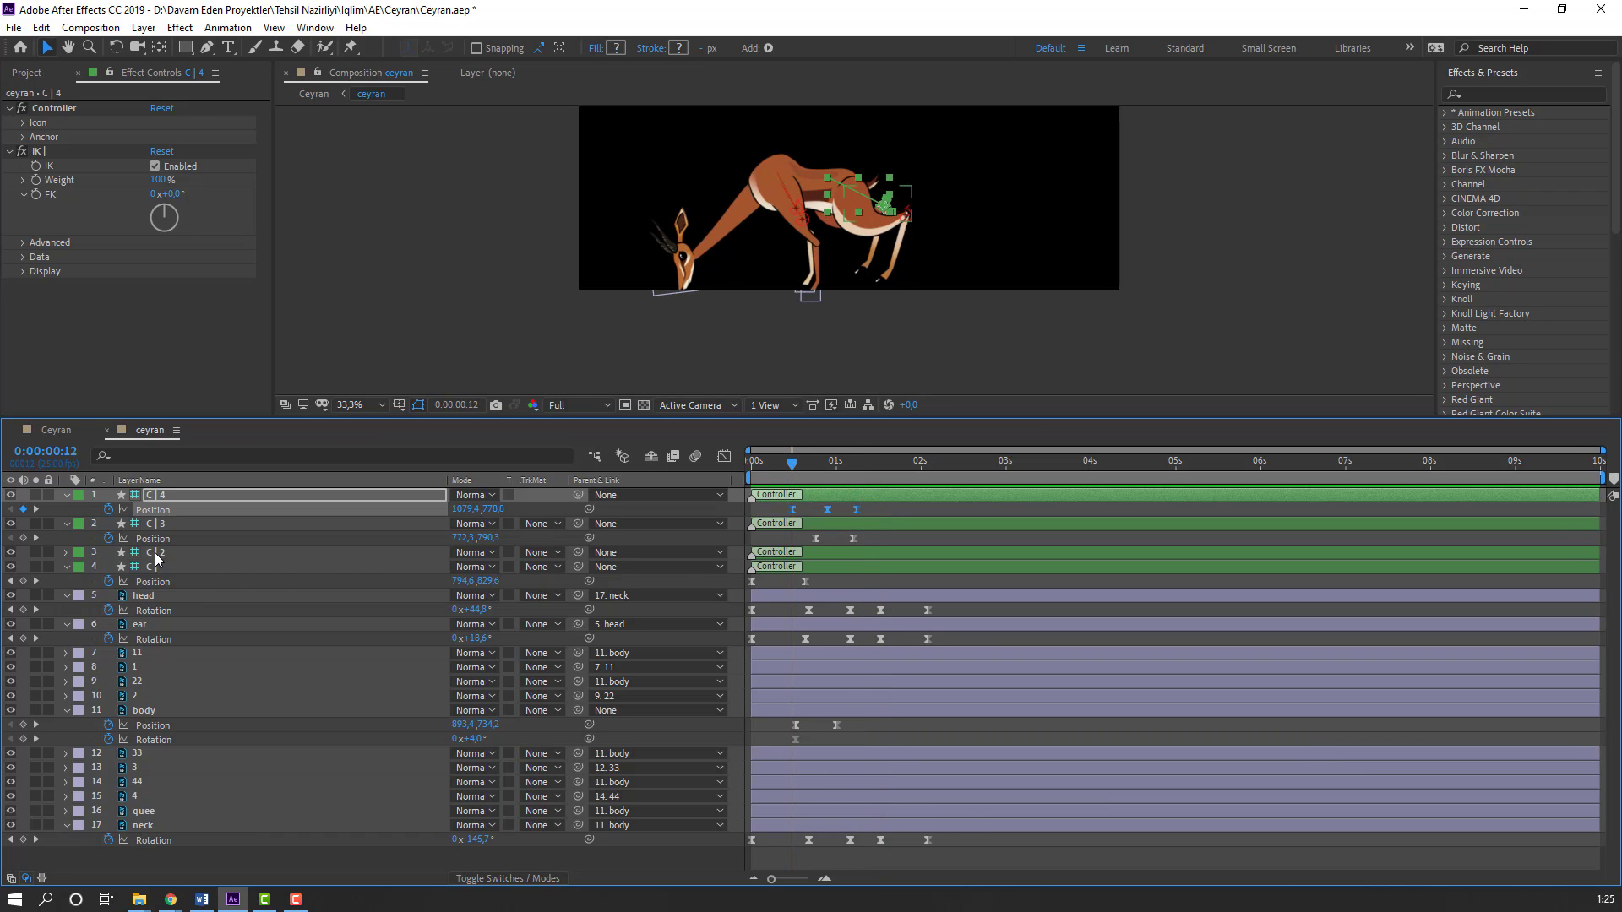
pyautogui.click(155, 554)
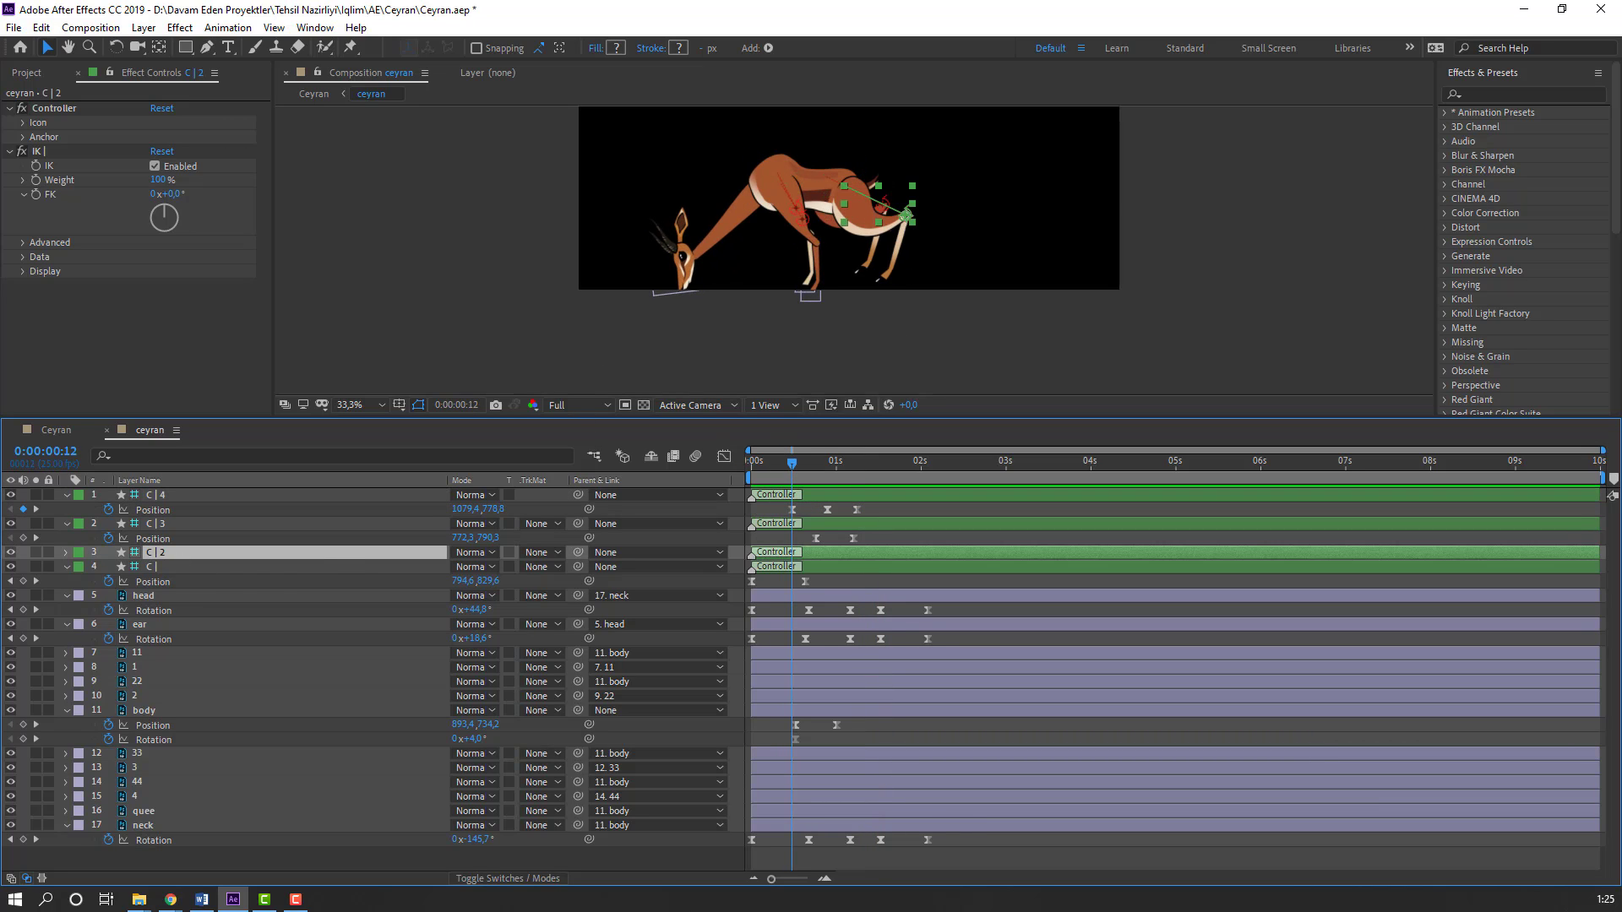
pyautogui.press('p')
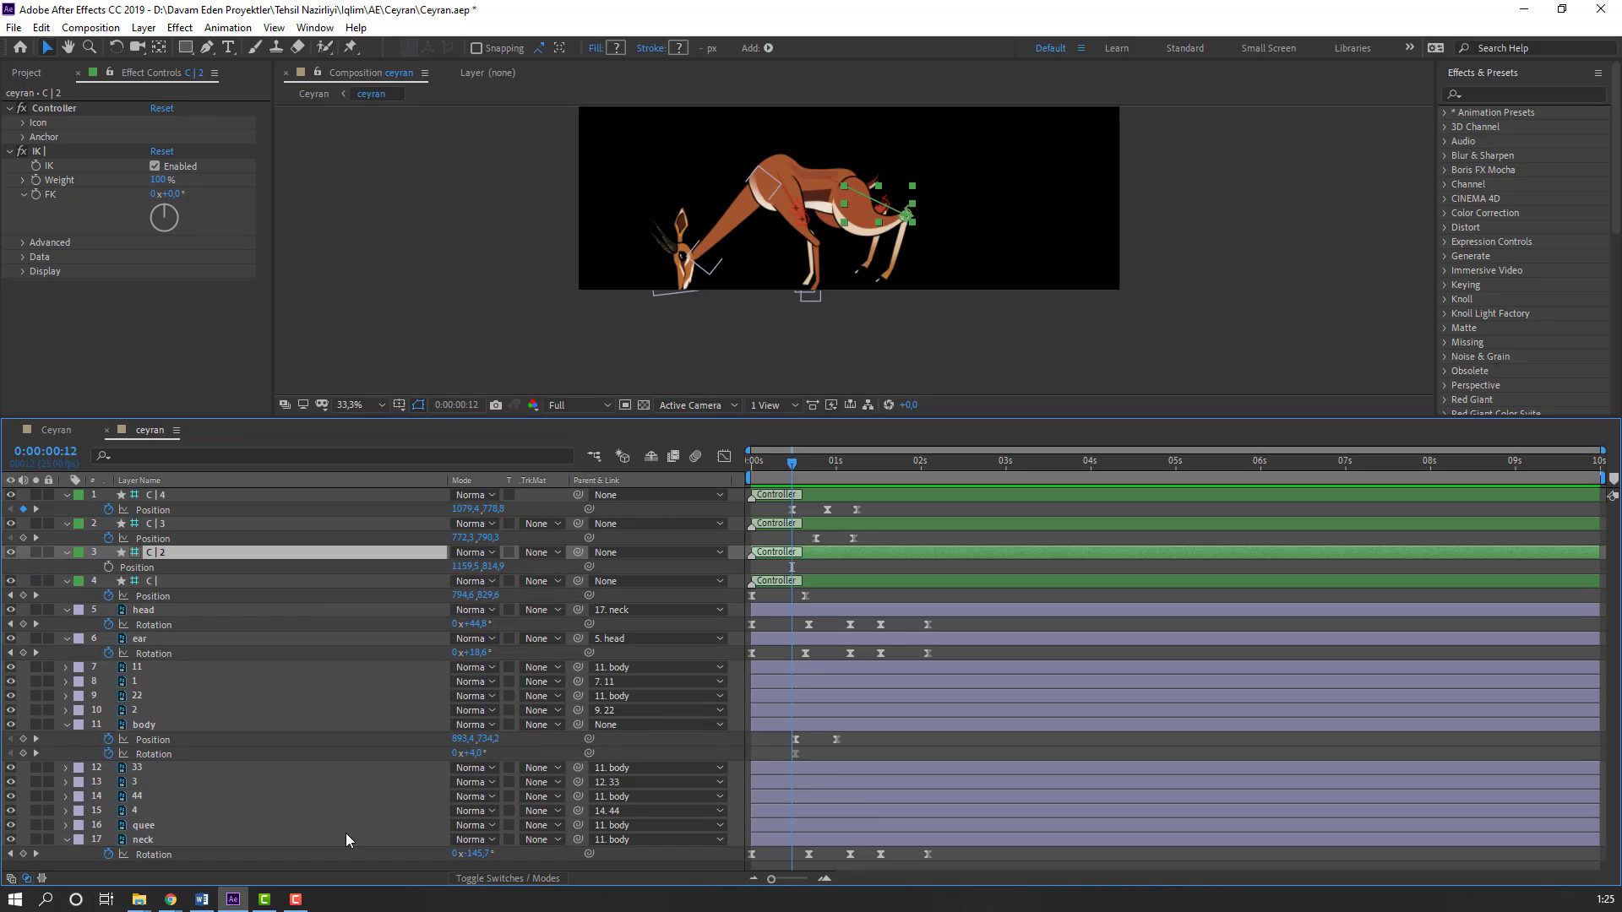
pyautogui.click(108, 567)
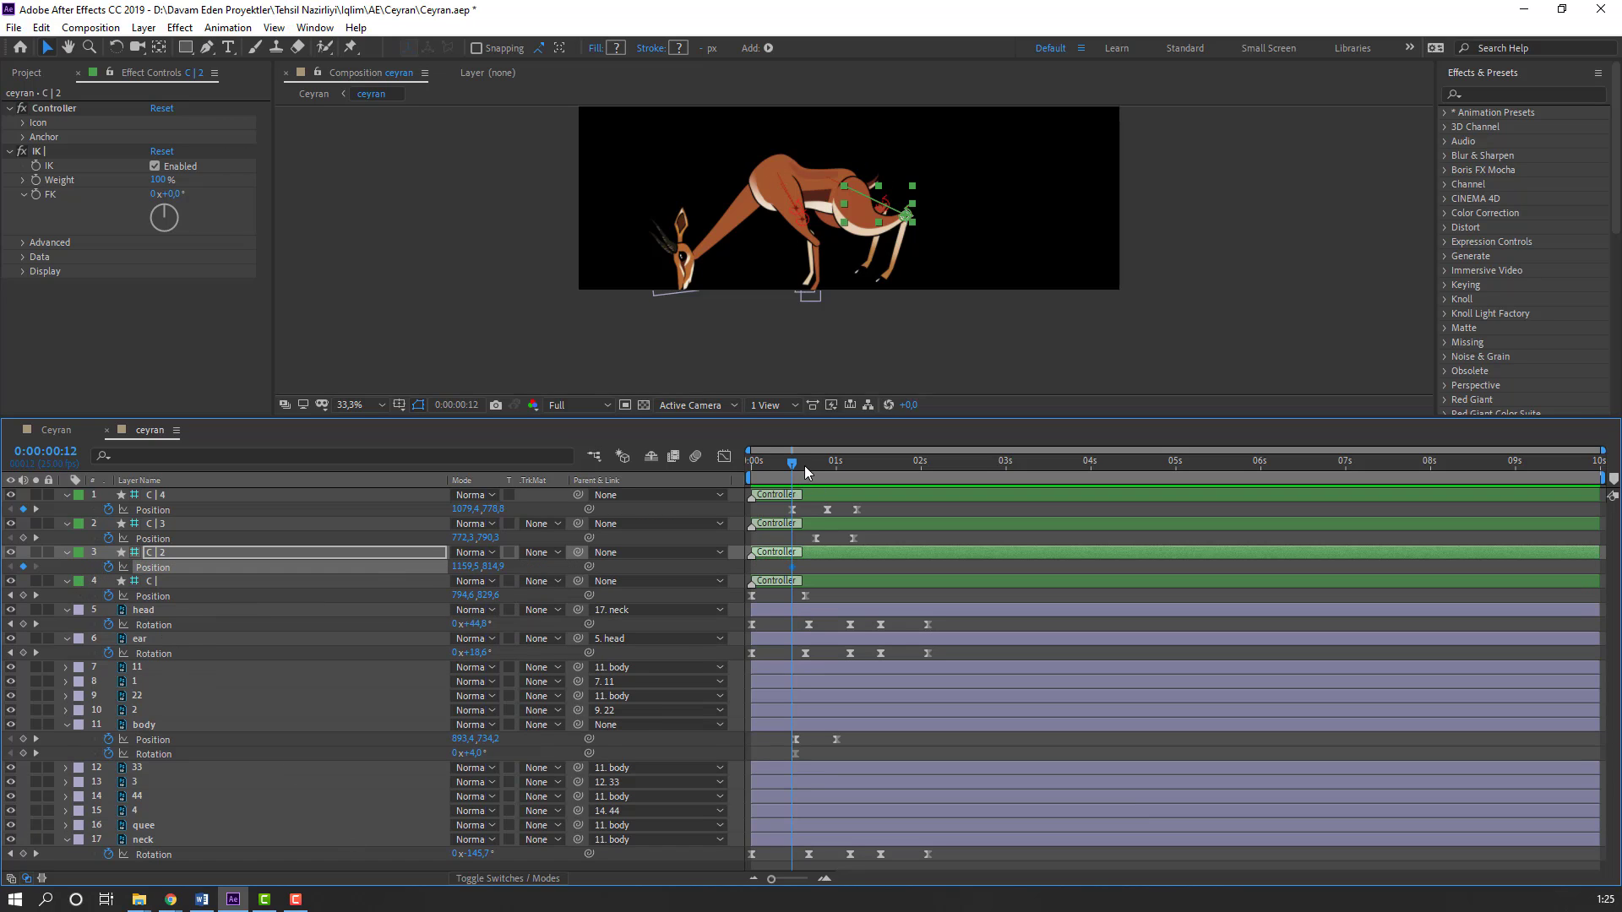
pyautogui.moveTo(802, 470); pyautogui.dragTo(822, 466)
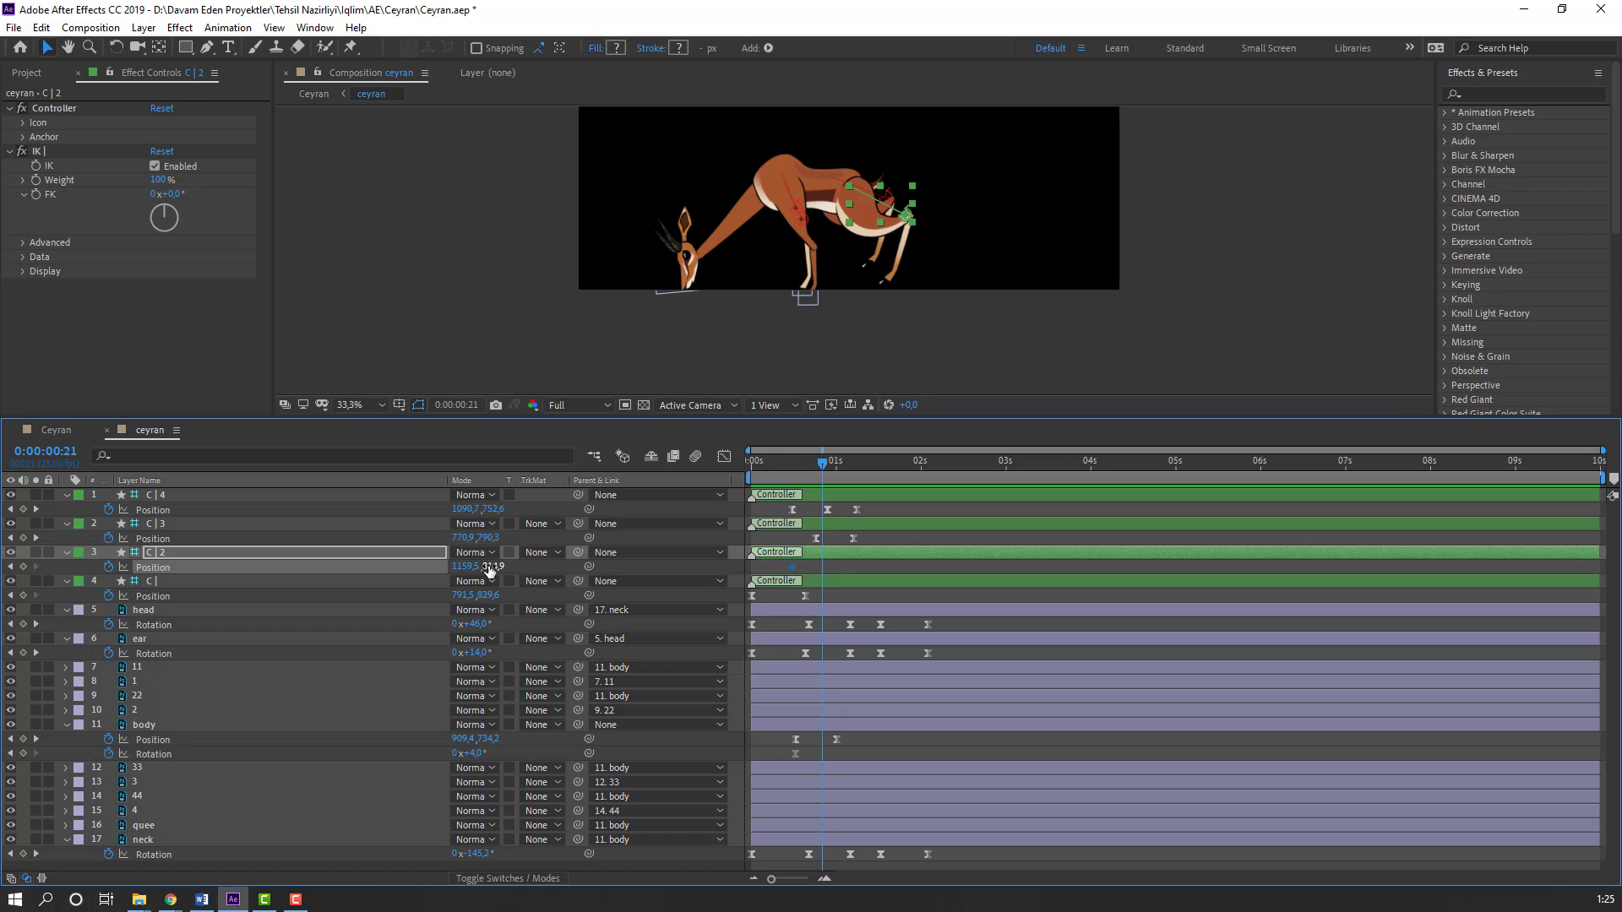
pyautogui.moveTo(497, 566); pyautogui.dragTo(782, 530)
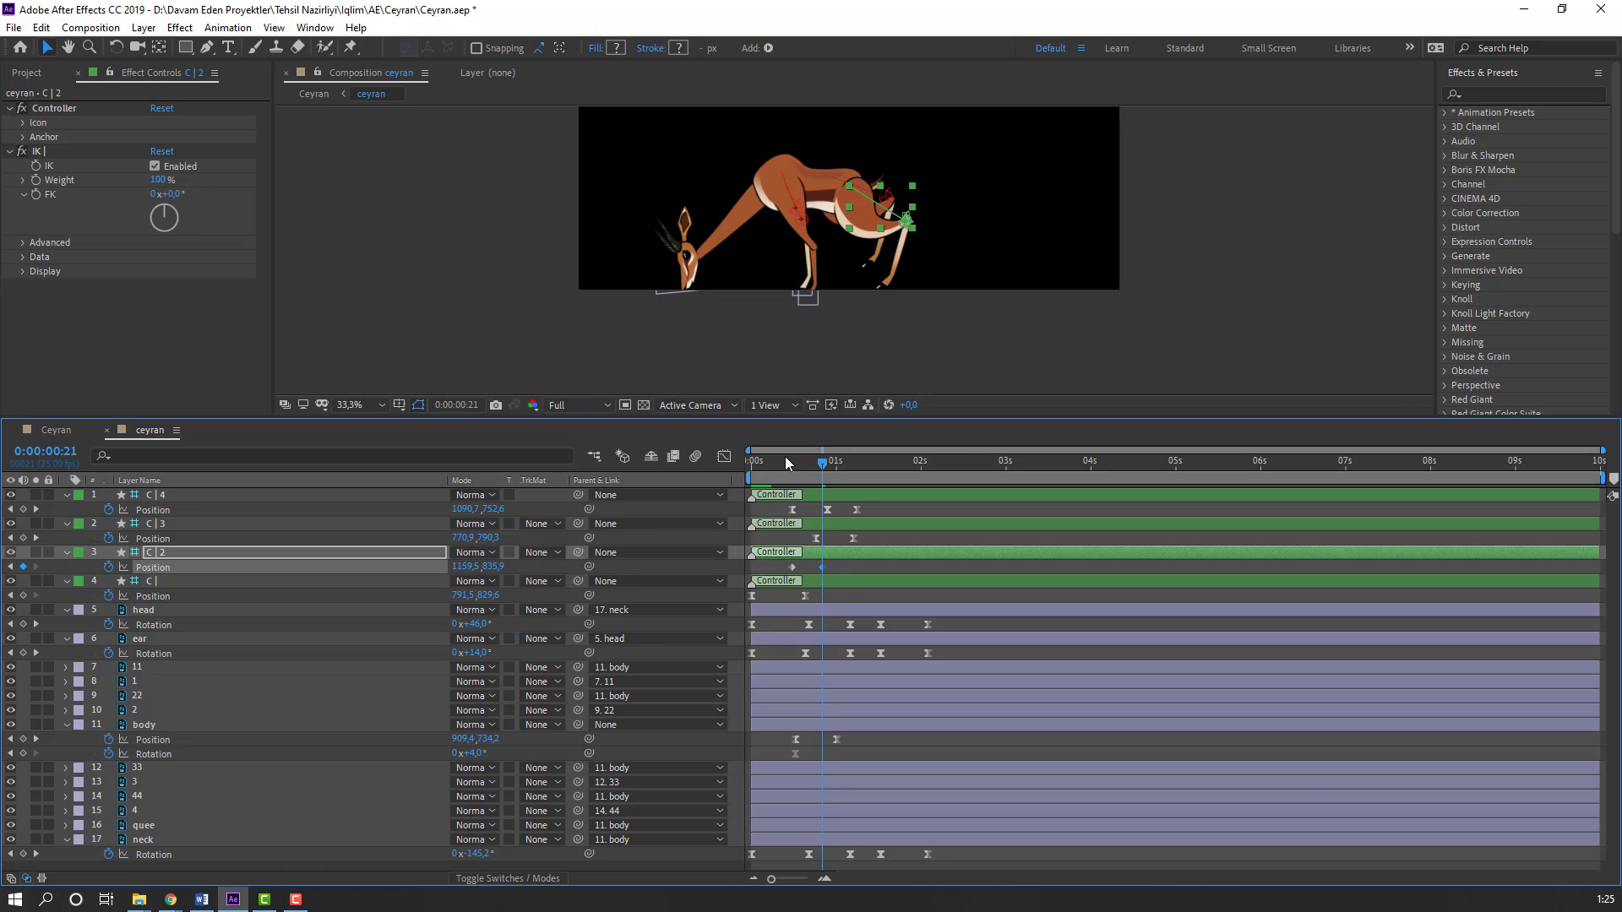
# Step: Copy the C | 2 controller's first Position keyframe to about 0:00:01:07
pyautogui.moveTo(786, 462); pyautogui.dragTo(850, 464)
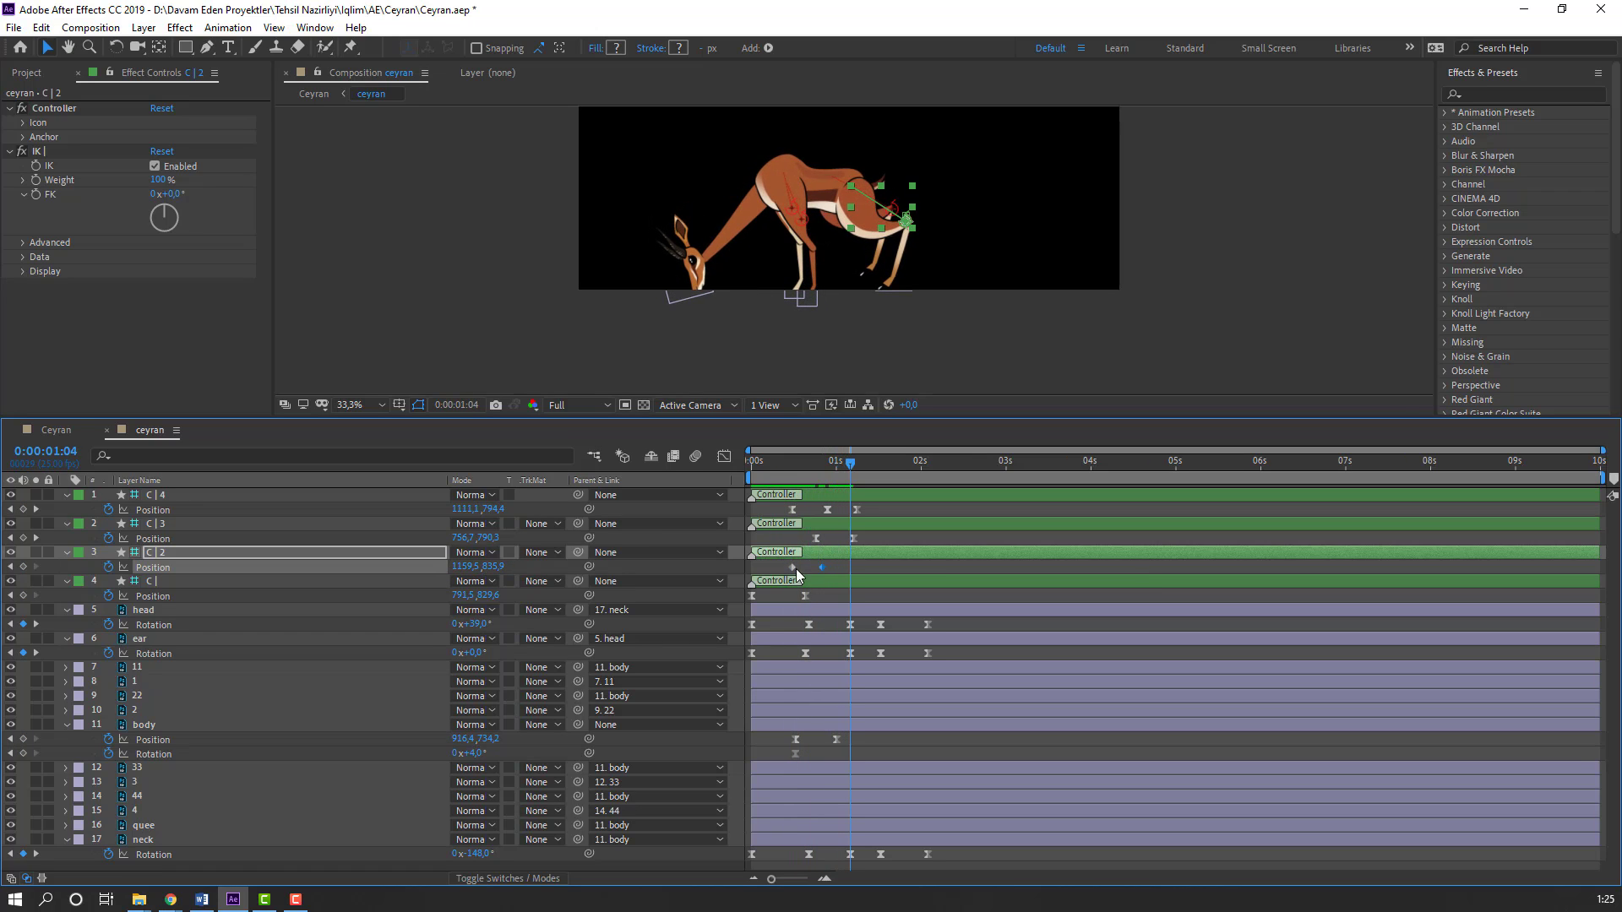
pyautogui.moveTo(784, 563)
pyautogui.mouseDown()
pyautogui.moveTo(799, 585)
pyautogui.moveTo(859, 569)
pyautogui.moveTo(783, 576)
pyautogui.mouseUp()
pyautogui.hotkey('ctrl', 'v')
# Step: Apply Easy Ease to the C | 2 Position keyframes, preview the motion and check it in the Ceyran scene composition
pyautogui.rightClick(792, 569)
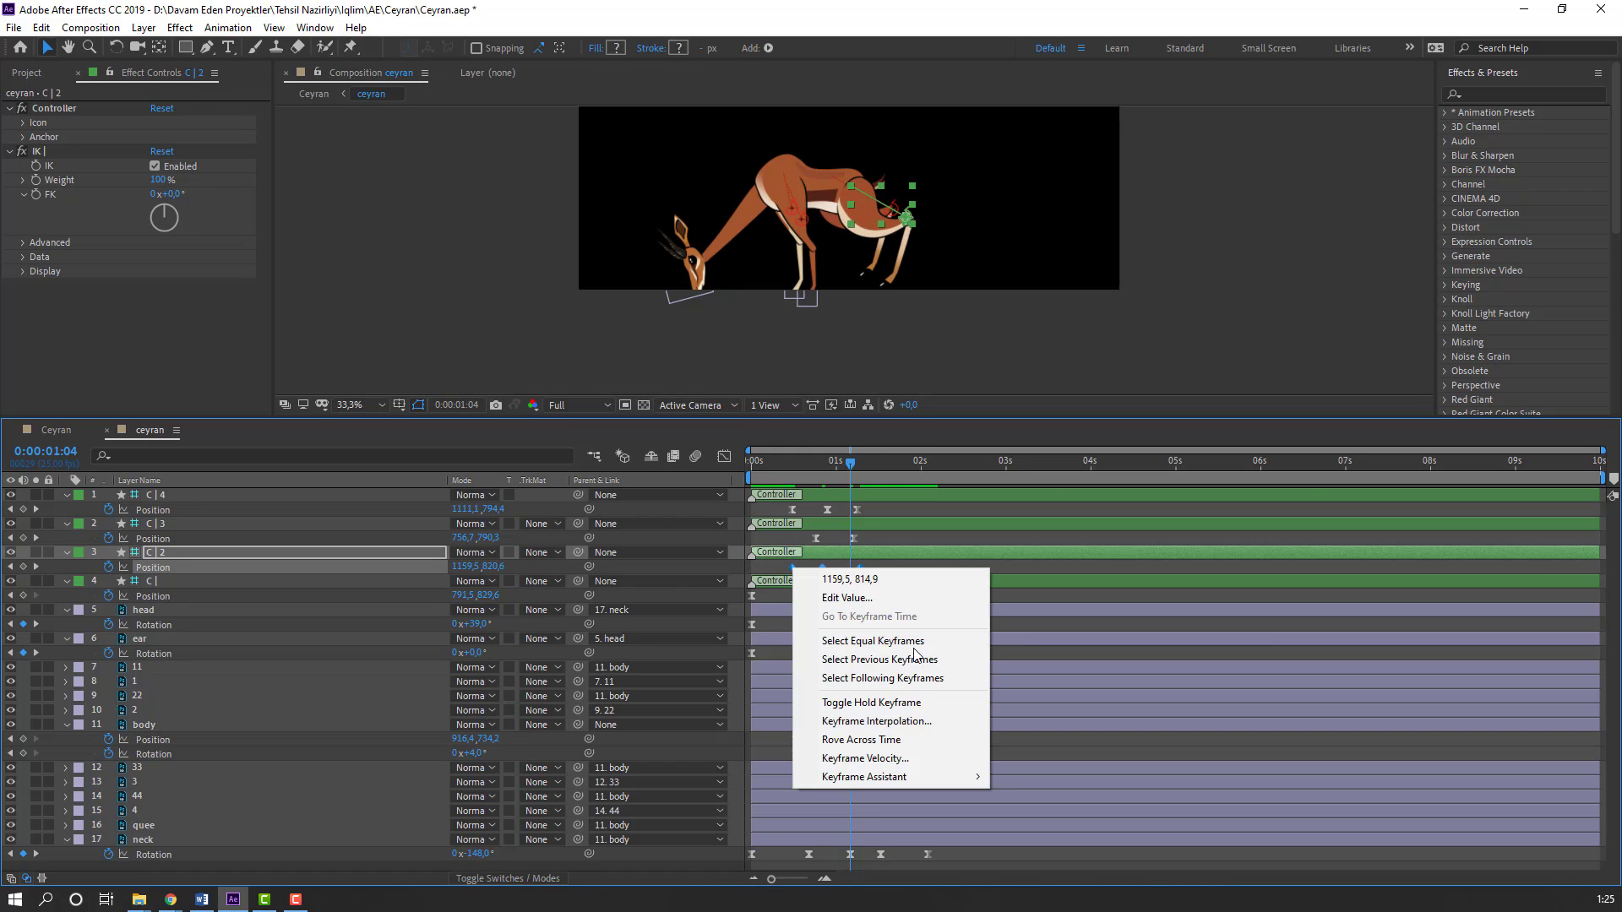
pyautogui.moveTo(975, 777)
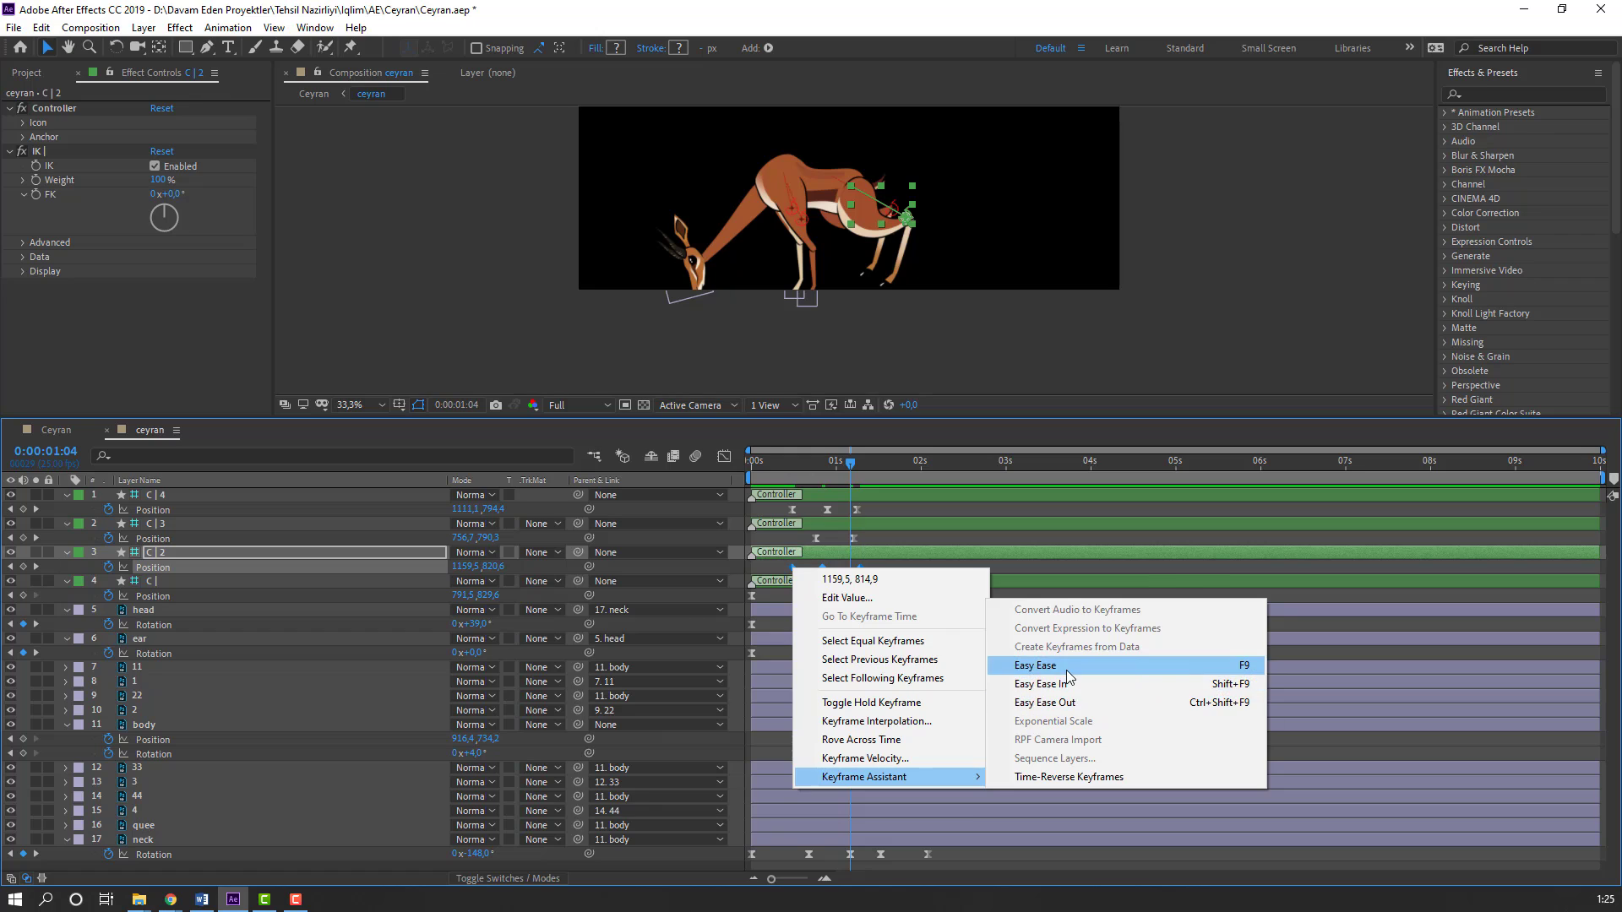
pyautogui.click(1035, 665)
pyautogui.click(909, 570)
pyautogui.press('space')
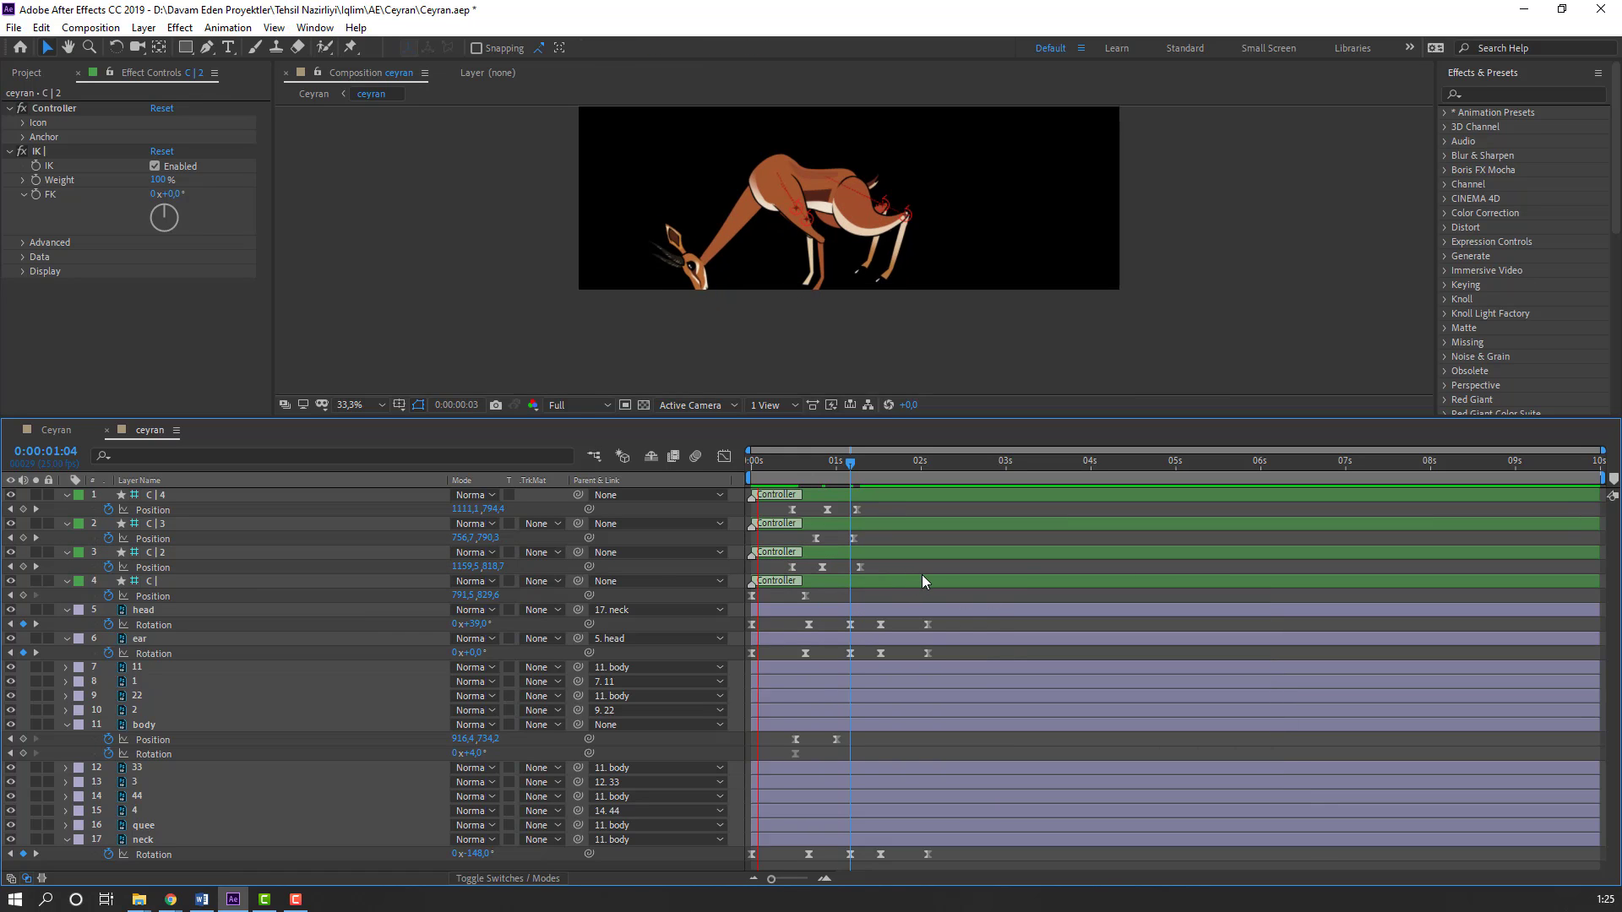
pyautogui.press('space')
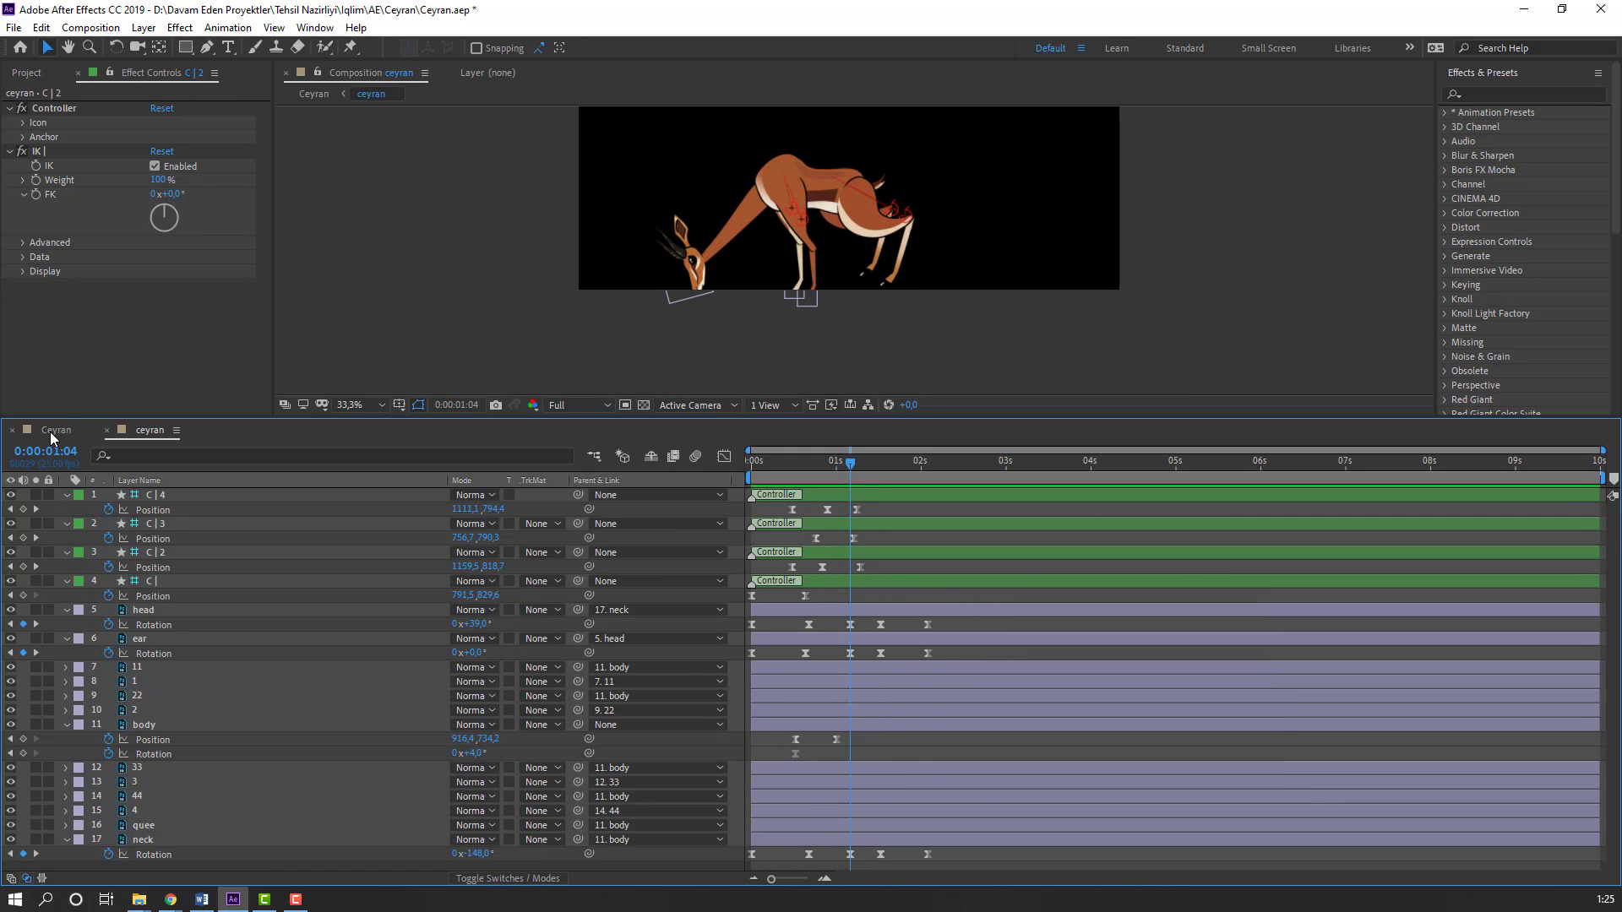
pyautogui.click(52, 430)
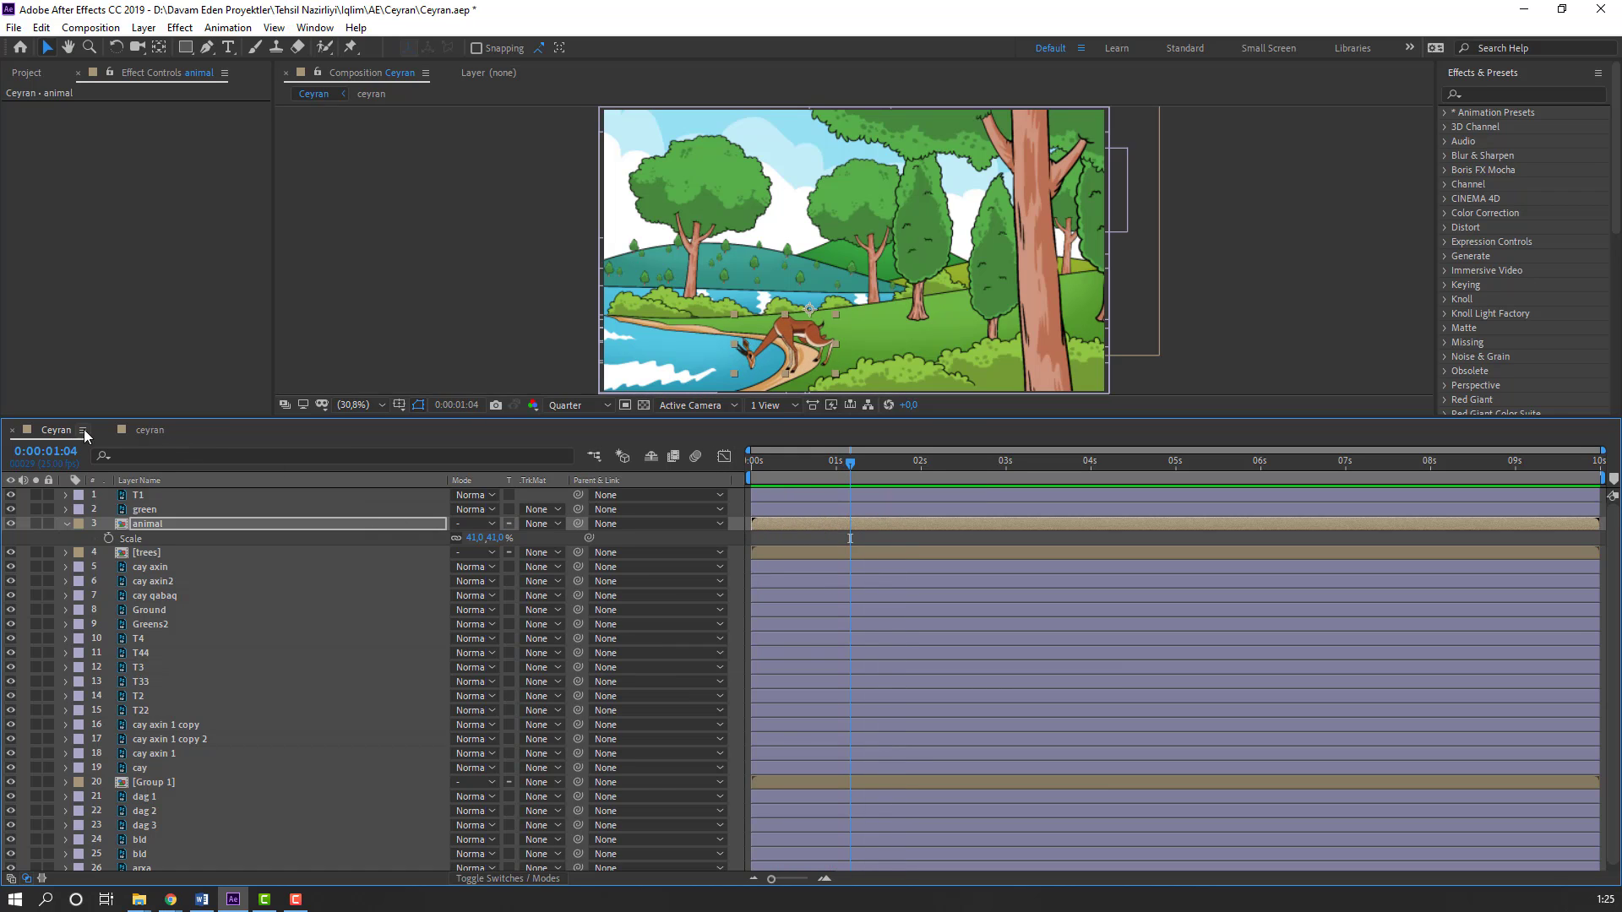
# Step: In the gazelle composition, repeat the neck's five Rotation keyframes starting at 0:00:02:15
pyautogui.click(149, 429)
pyautogui.moveTo(938, 463); pyautogui.dragTo(972, 465)
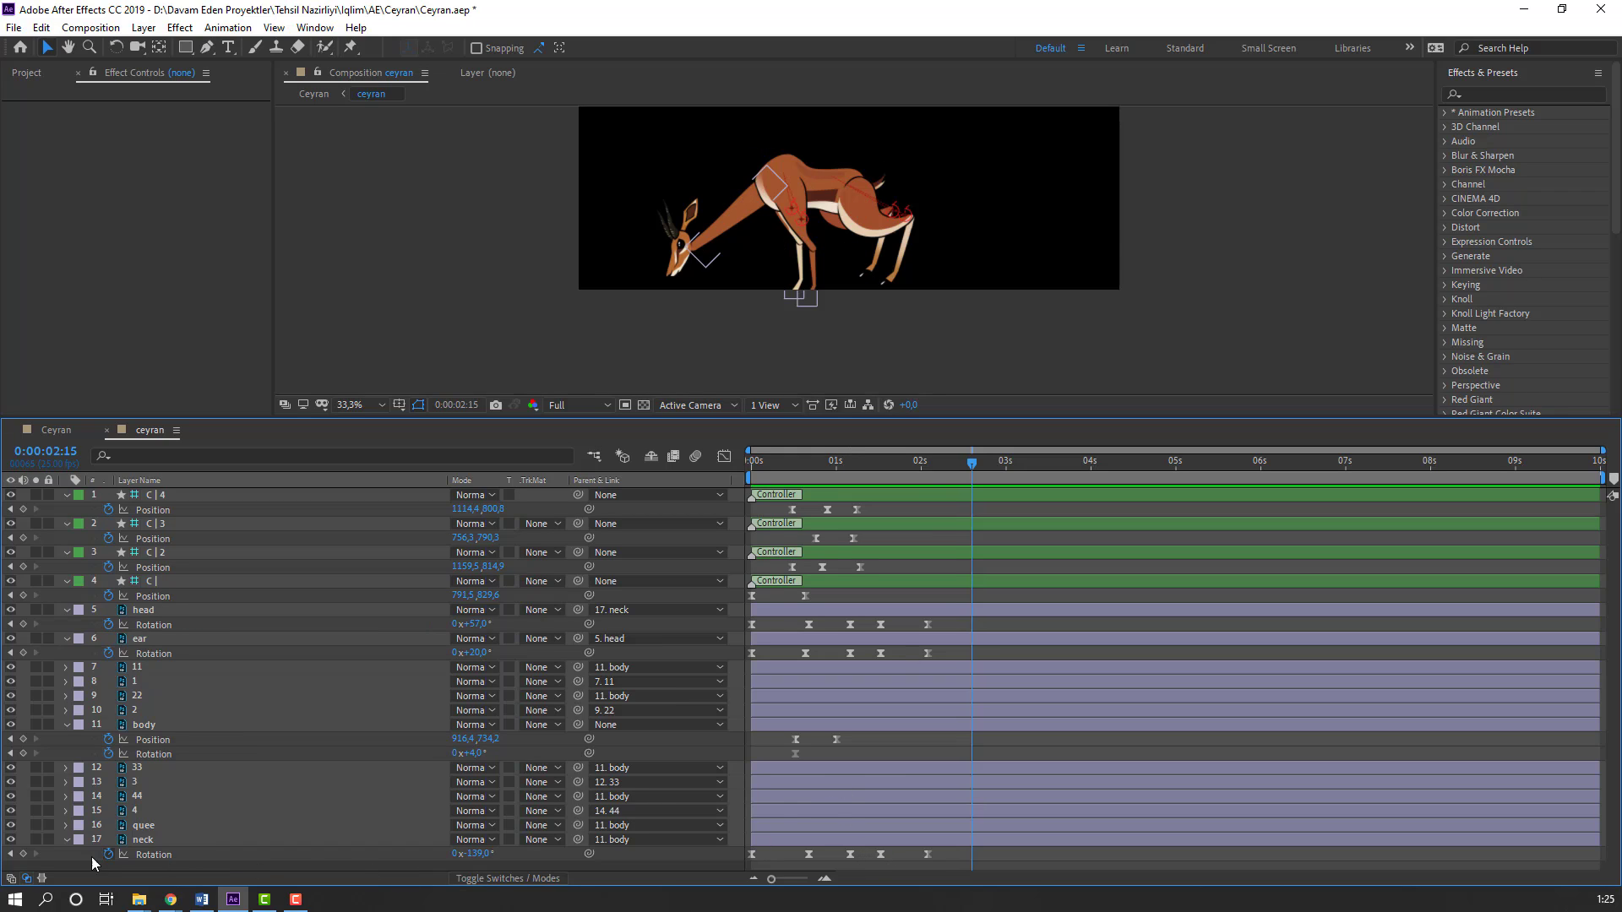
pyautogui.click(23, 854)
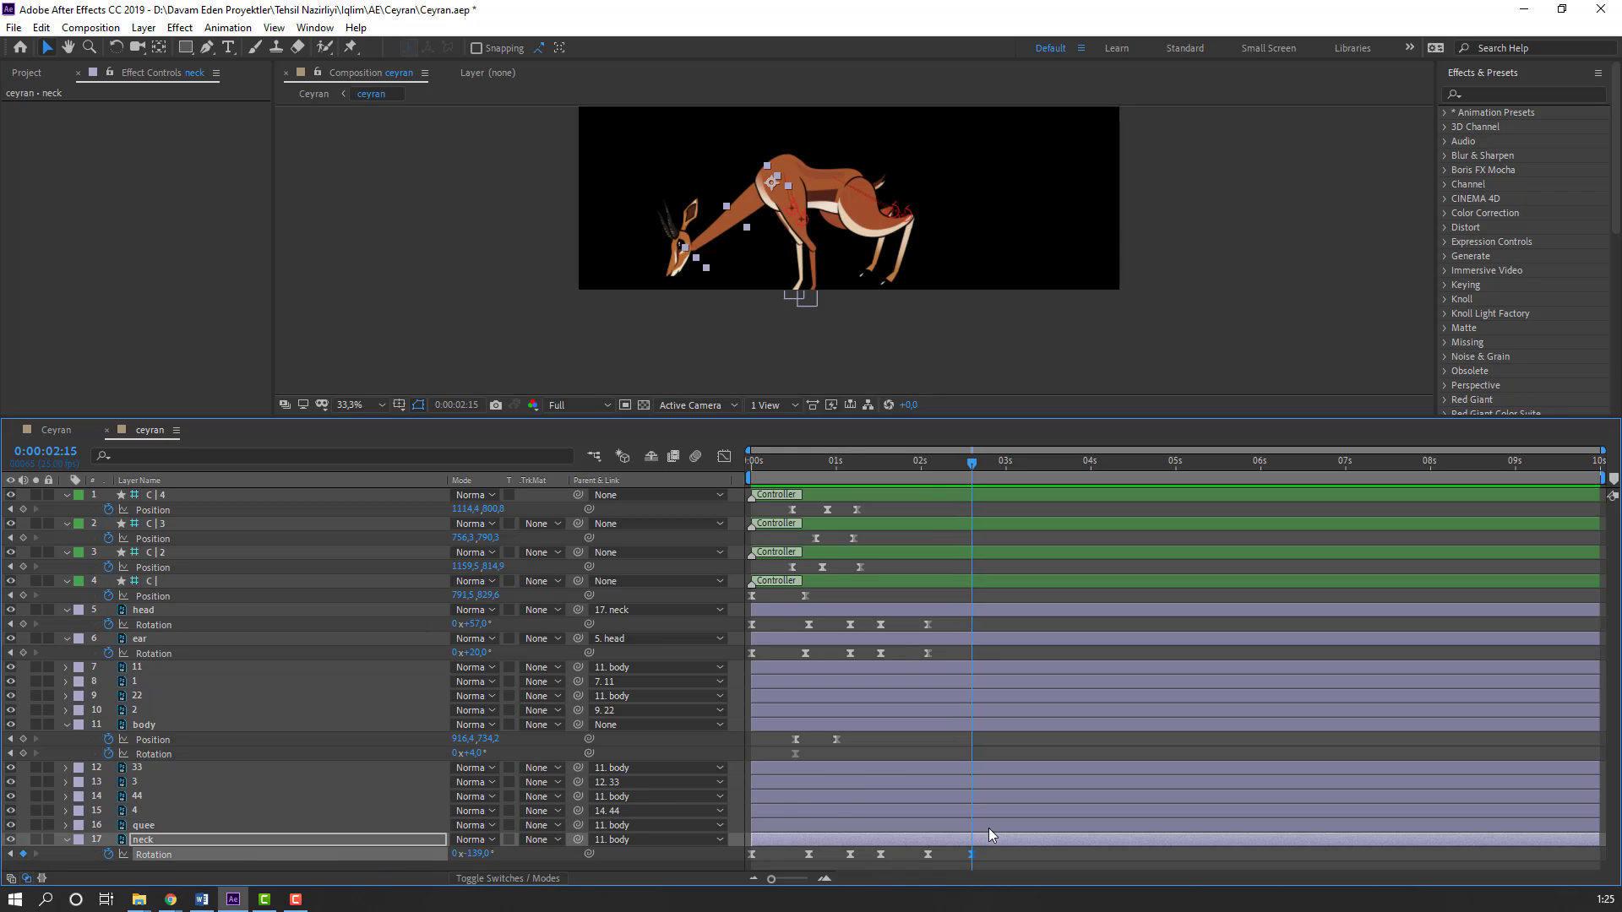
pyautogui.moveTo(942, 845); pyautogui.dragTo(711, 858)
pyautogui.hotkey('ctrl', 'c')
pyautogui.hotkey('ctrl', 'v')
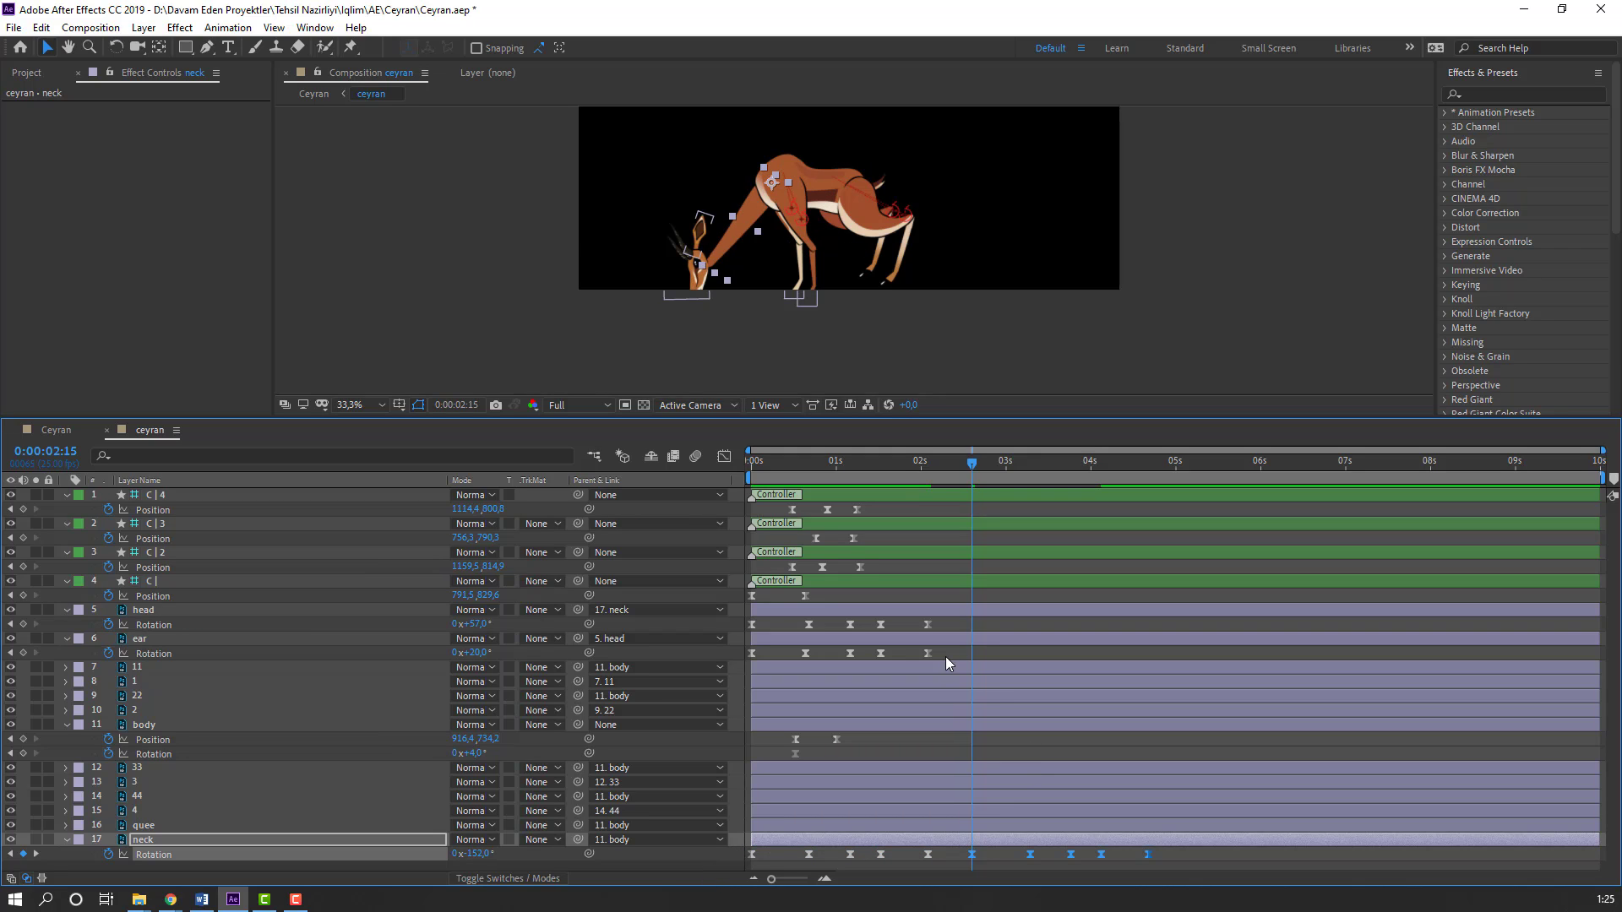
# Step: Repeat the head's five Rotation keyframes starting at 0:00:02:15
pyautogui.click(23, 624)
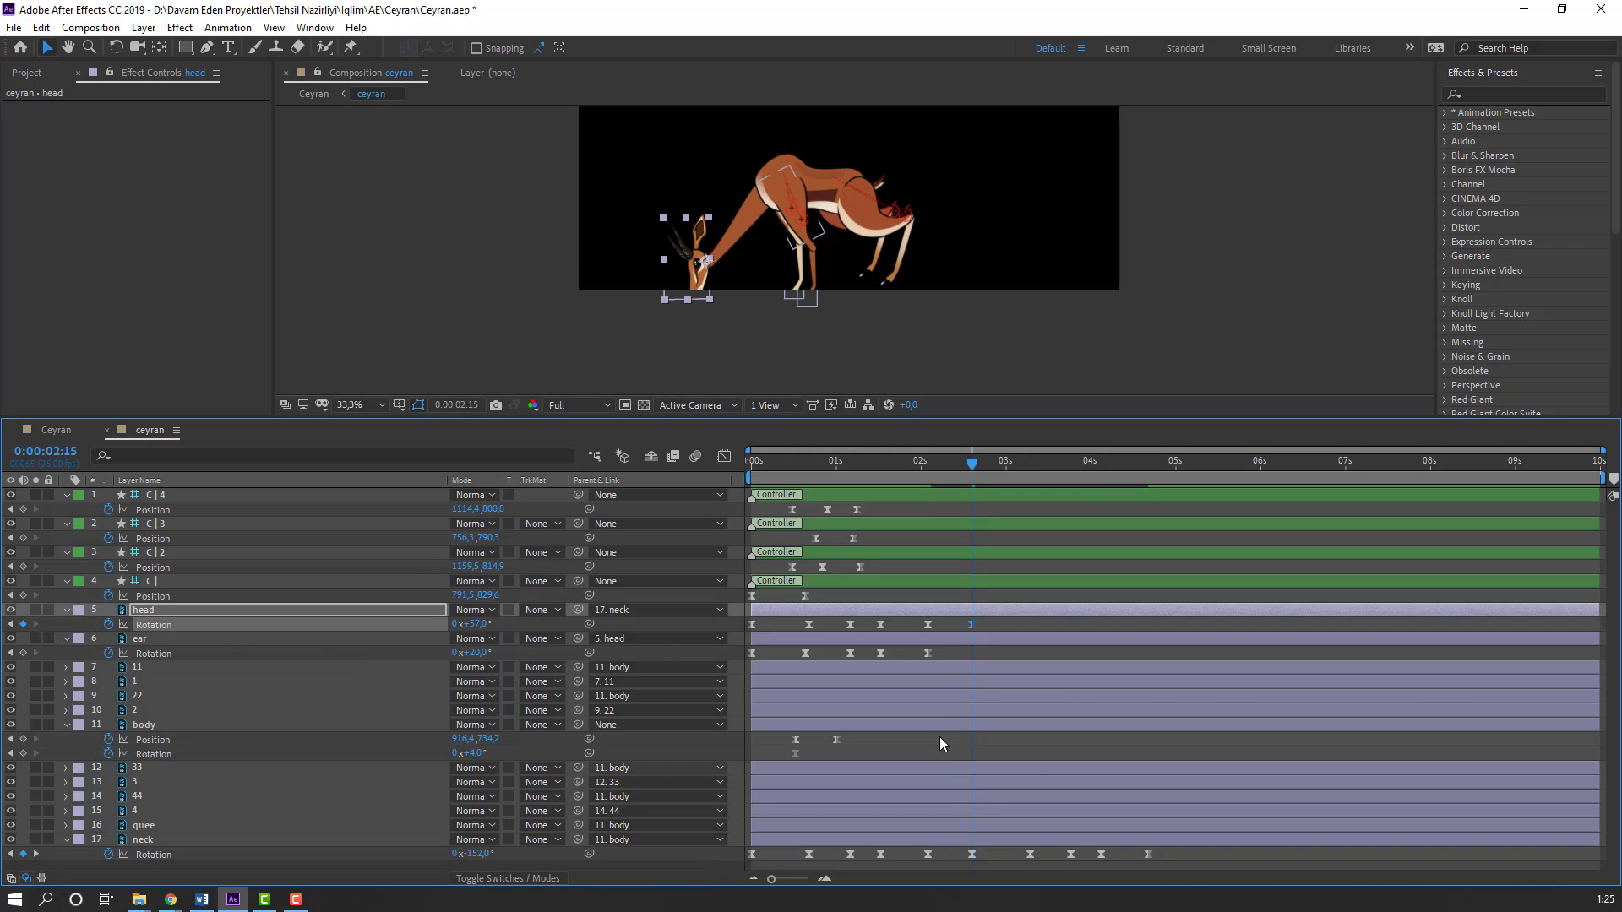
pyautogui.moveTo(939, 625); pyautogui.dragTo(728, 634)
pyautogui.hotkey('ctrl', 'c')
pyautogui.hotkey('ctrl', 'v')
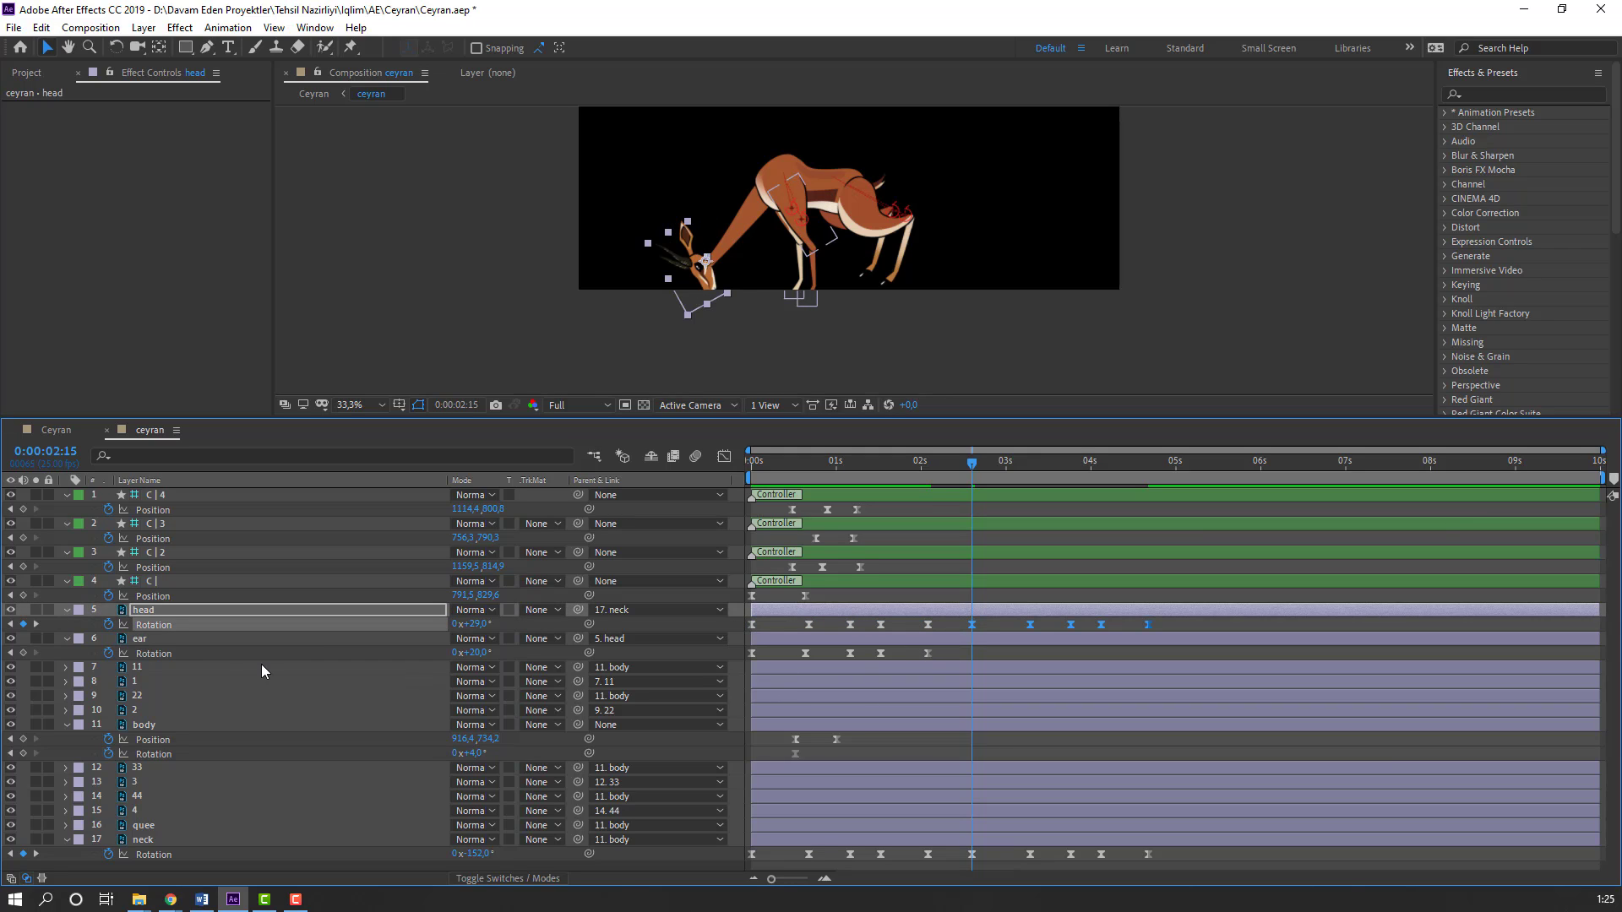
# Step: Repeat the ear's five Rotation keyframes starting at 0:00:02:15
pyautogui.click(24, 652)
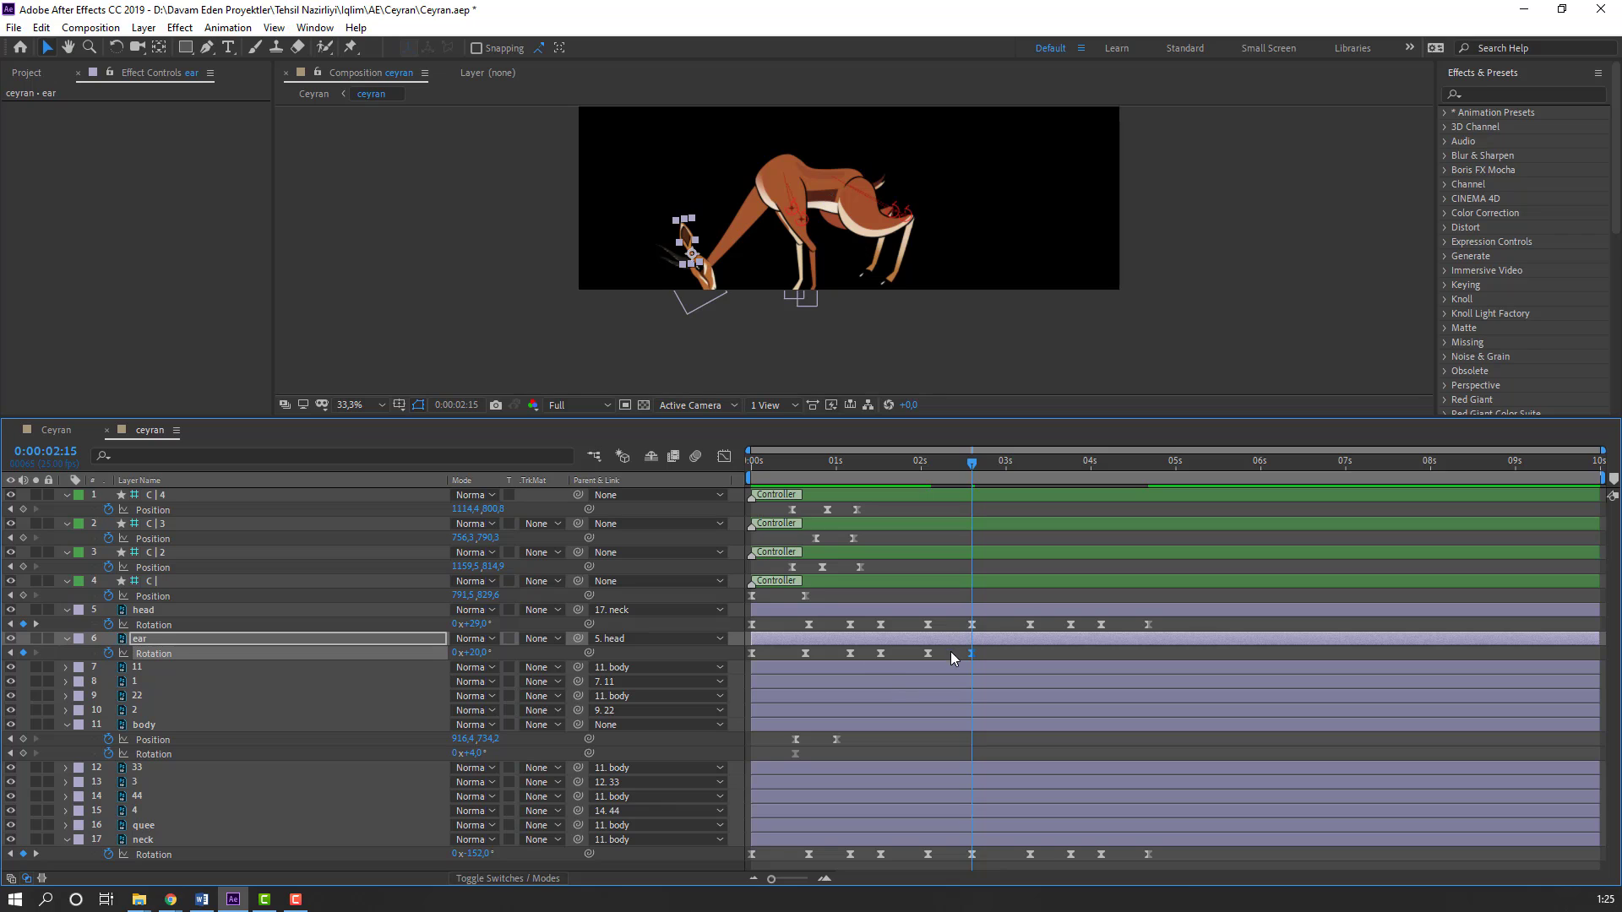
pyautogui.moveTo(951, 652); pyautogui.dragTo(711, 665)
pyautogui.hotkey('ctrl', 'c')
pyautogui.hotkey('ctrl', 'v')
# Step: Preview the repeated gazelle motion up close in the Ceyran scene from 0:00:02:06, and return to the gazelle composition
pyautogui.click(941, 463)
pyautogui.click(71, 433)
pyautogui.press('space')
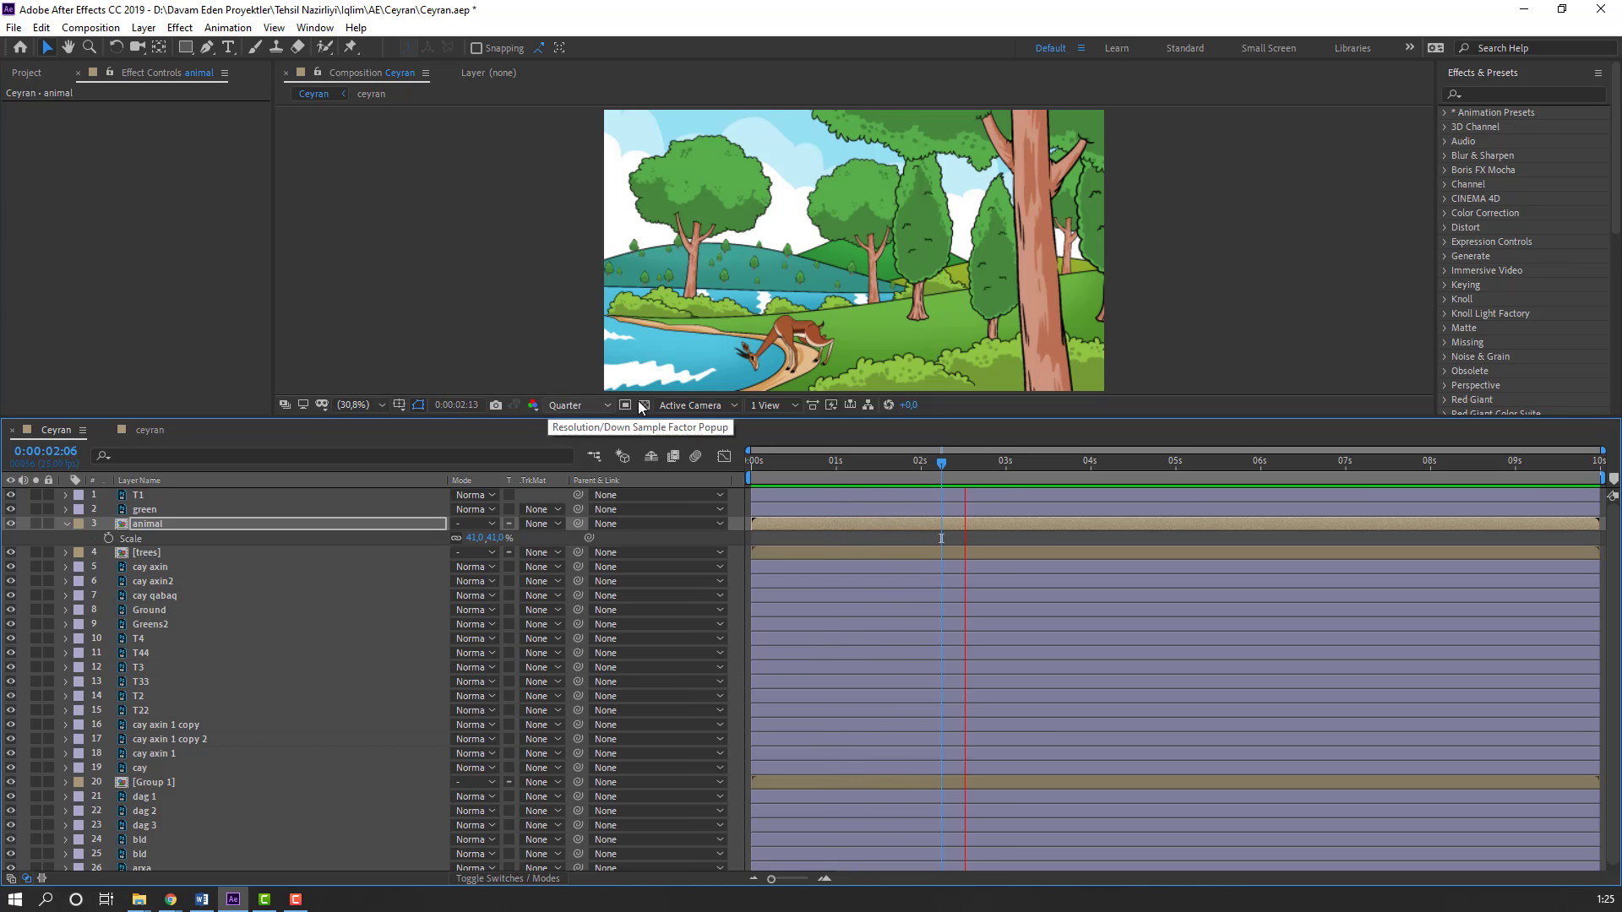
pyautogui.scroll(5, 819, 211)
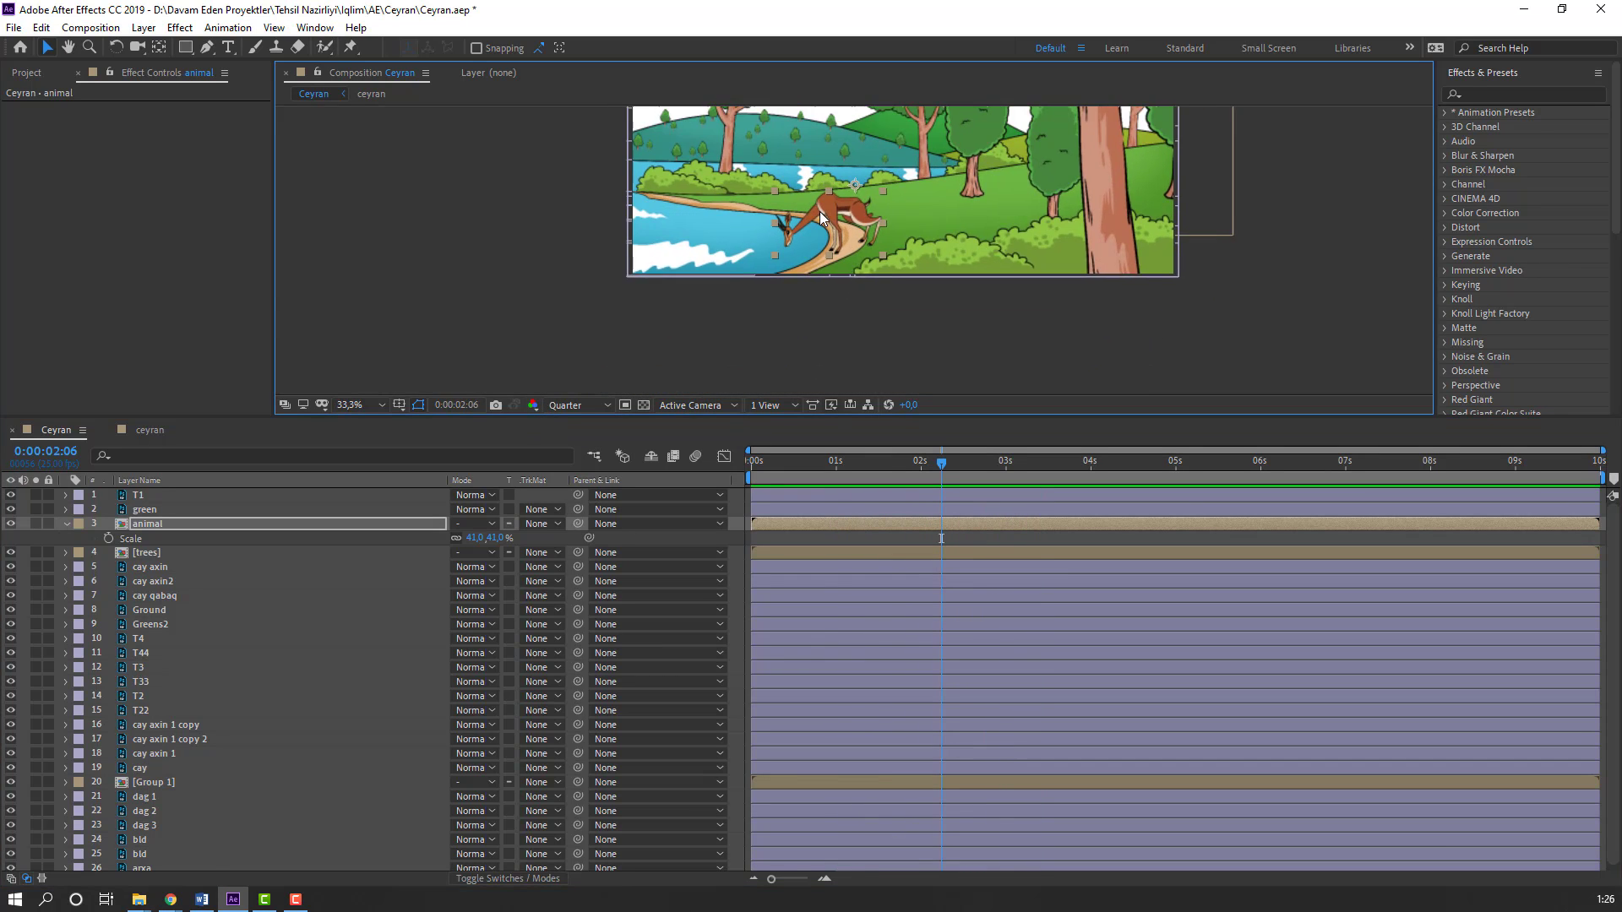
pyautogui.scroll(-2, 865, 261)
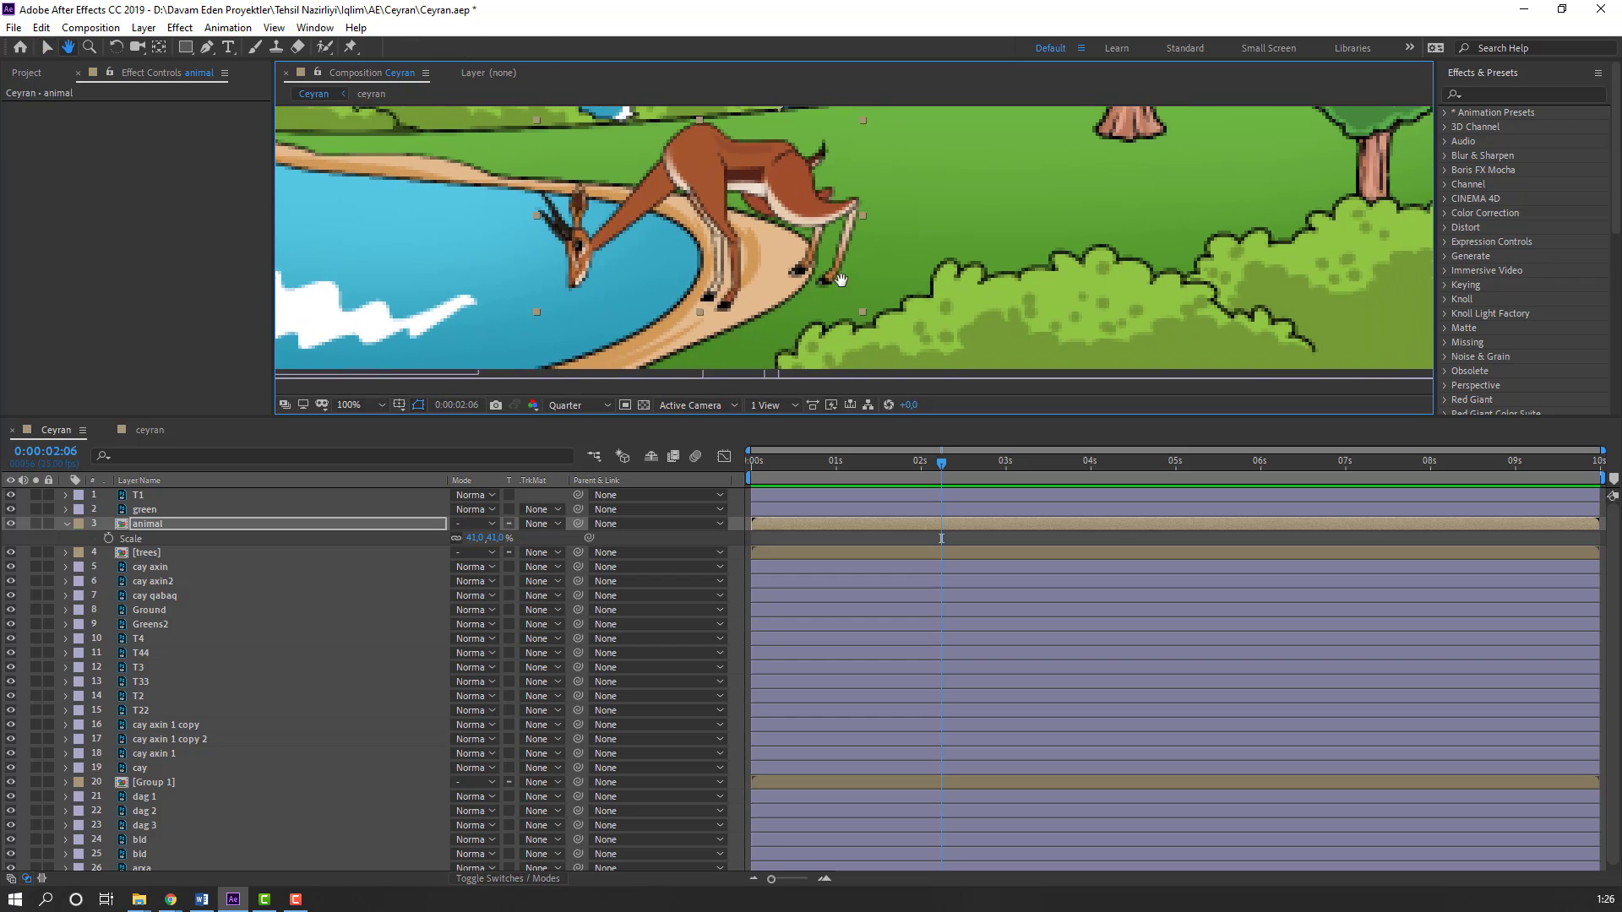
pyautogui.scroll(-2, 846, 277)
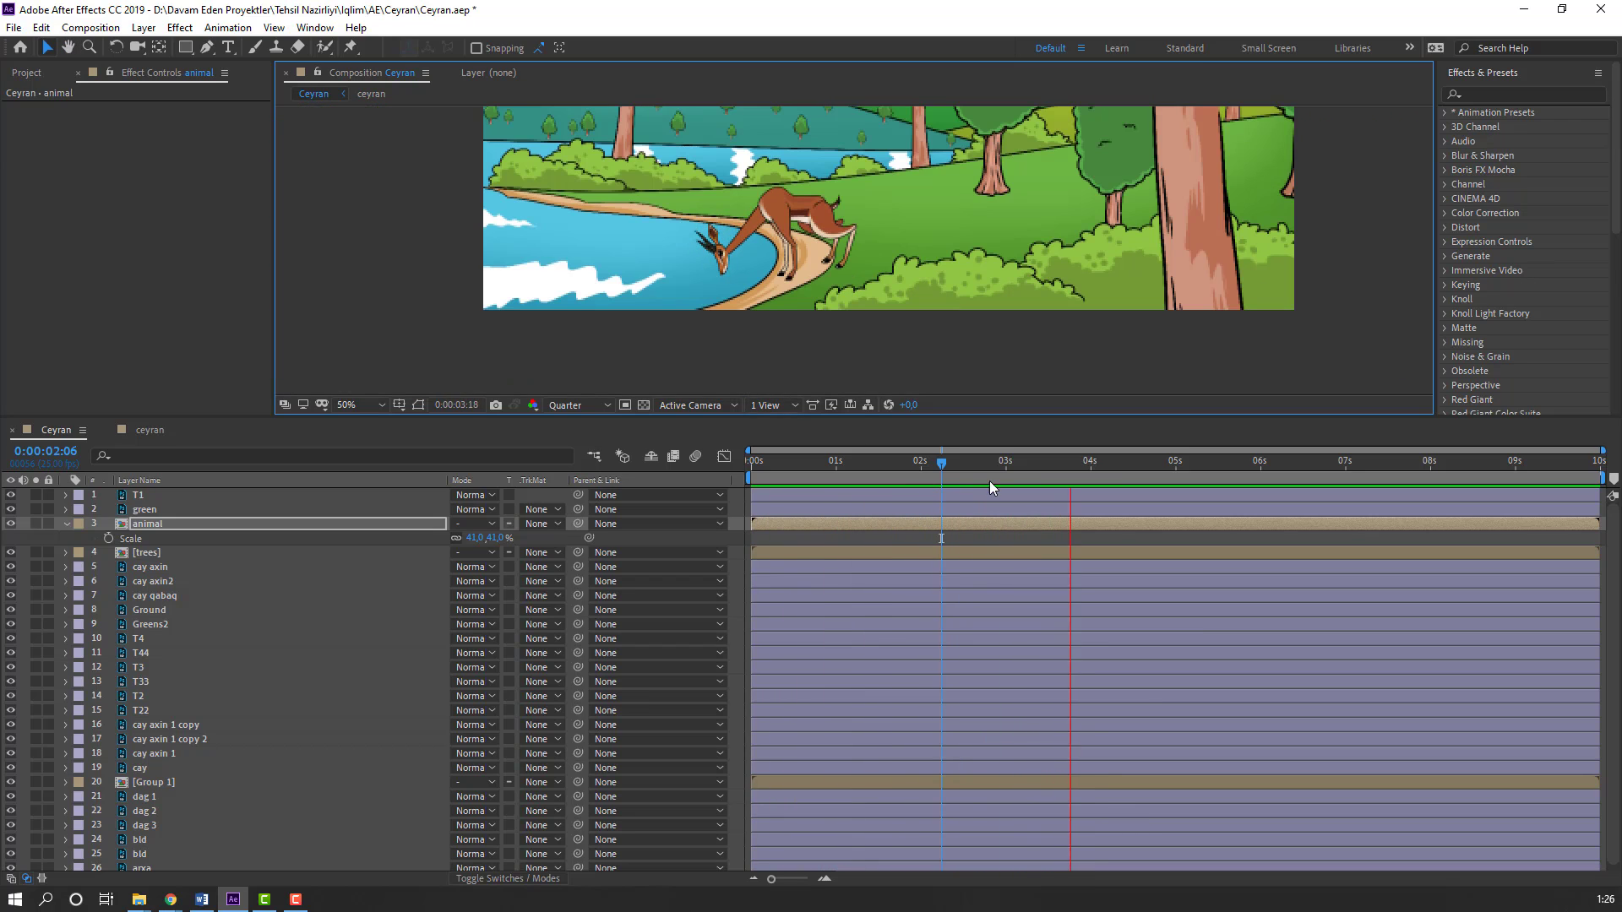
pyautogui.click(1020, 462)
pyautogui.click(156, 431)
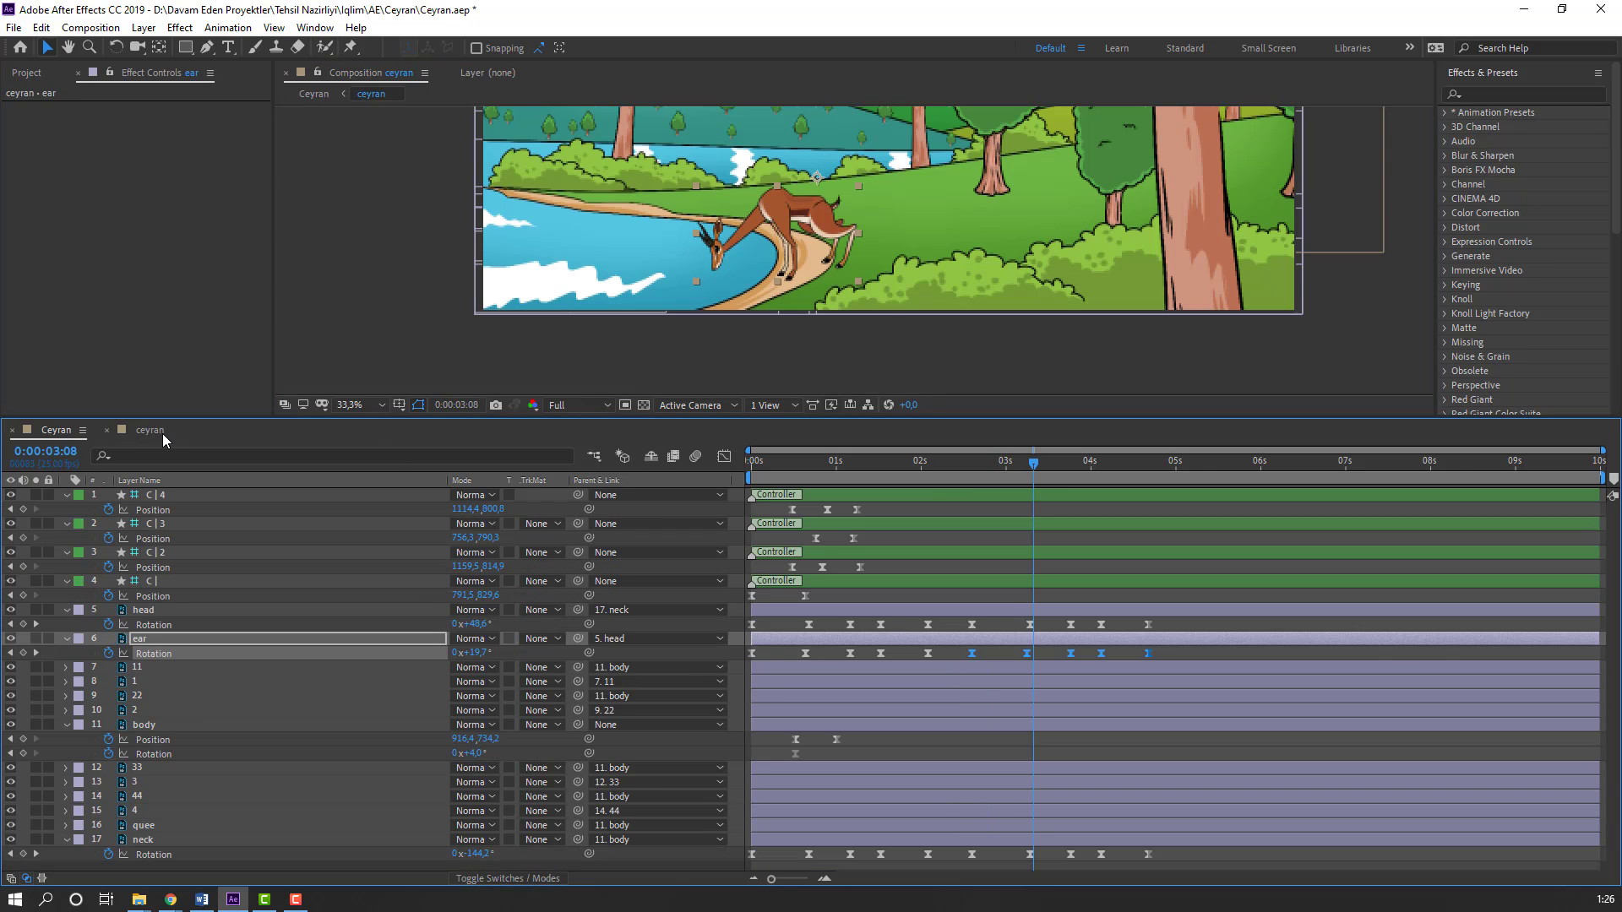